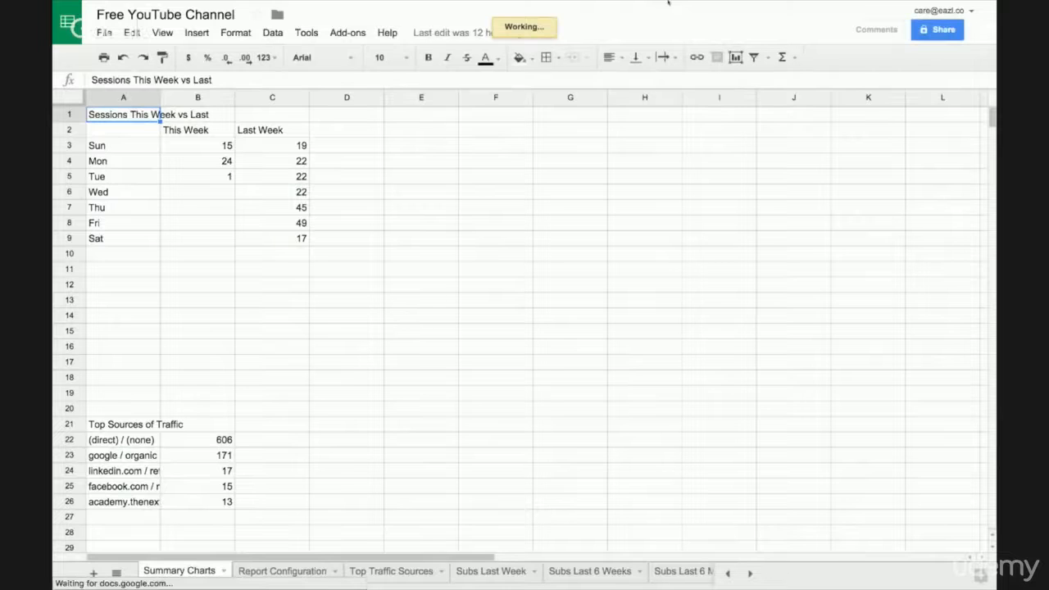
# Review the Sessions This Week vs Last and Top Sources of Traffic charts on the Summary Charts sheet
pyautogui.moveTo(668, 1)
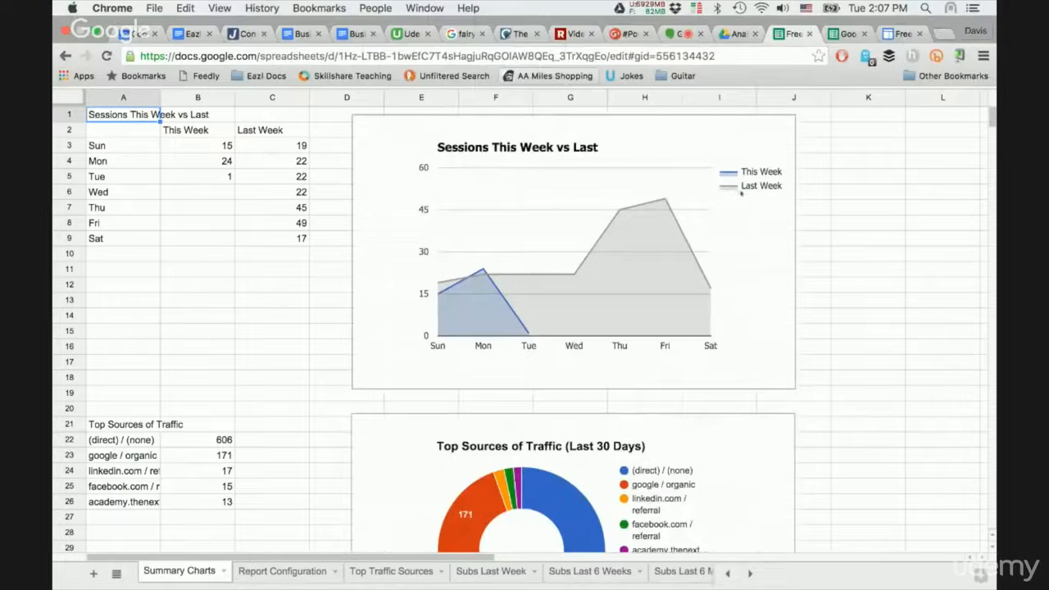
pyautogui.scroll(-1, 635, 312)
pyautogui.scroll(-1, 635, 312)
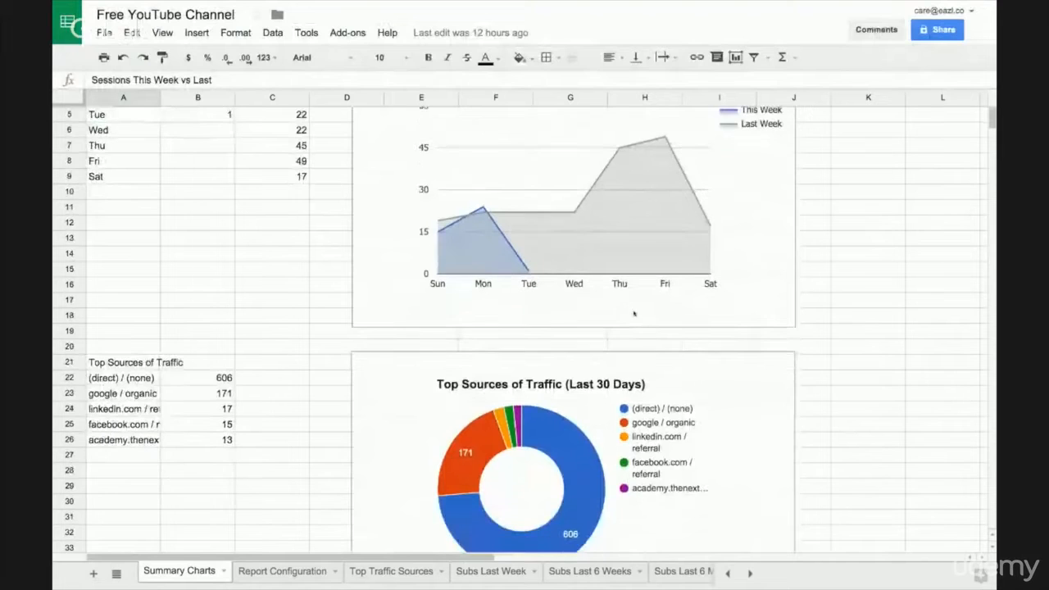
pyautogui.scroll(1, 633, 313)
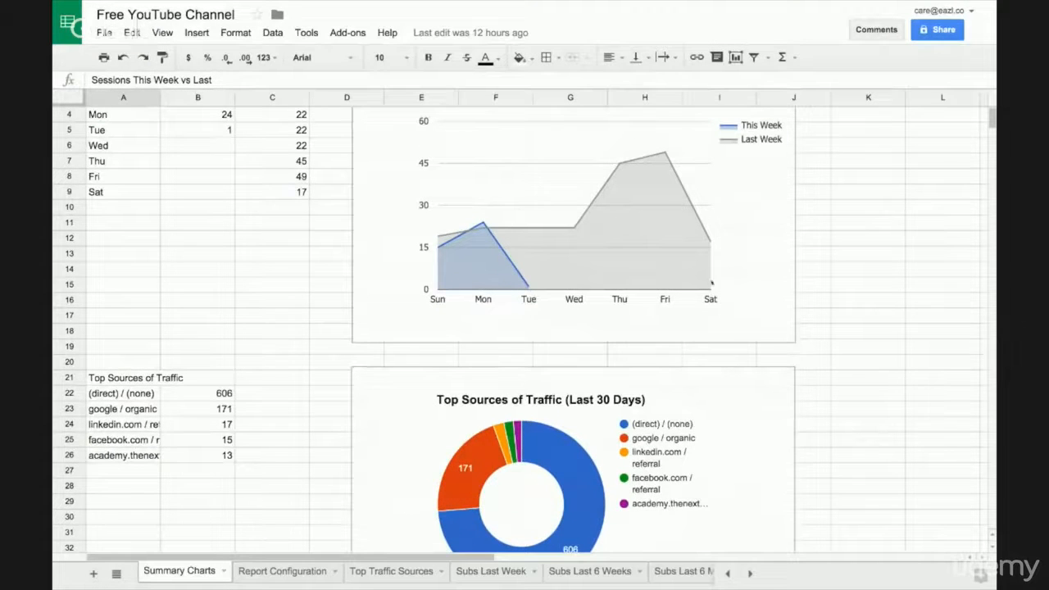
# Switch to the #PowerLaunch2016 event page on Google+ and look through its posts for the quick start guide link
pyautogui.moveTo(721, 2)
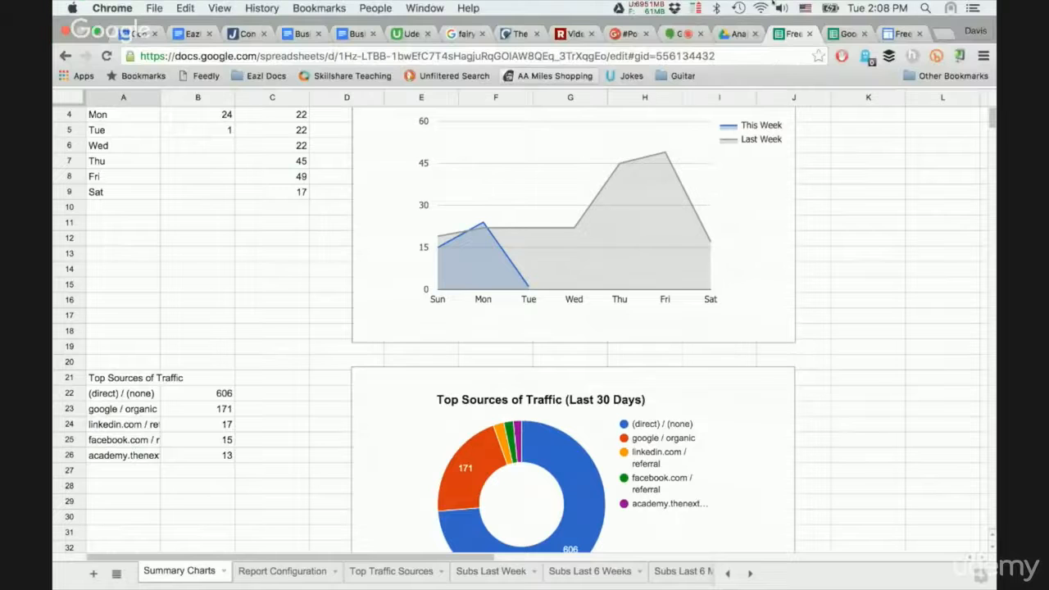
pyautogui.click(844, 33)
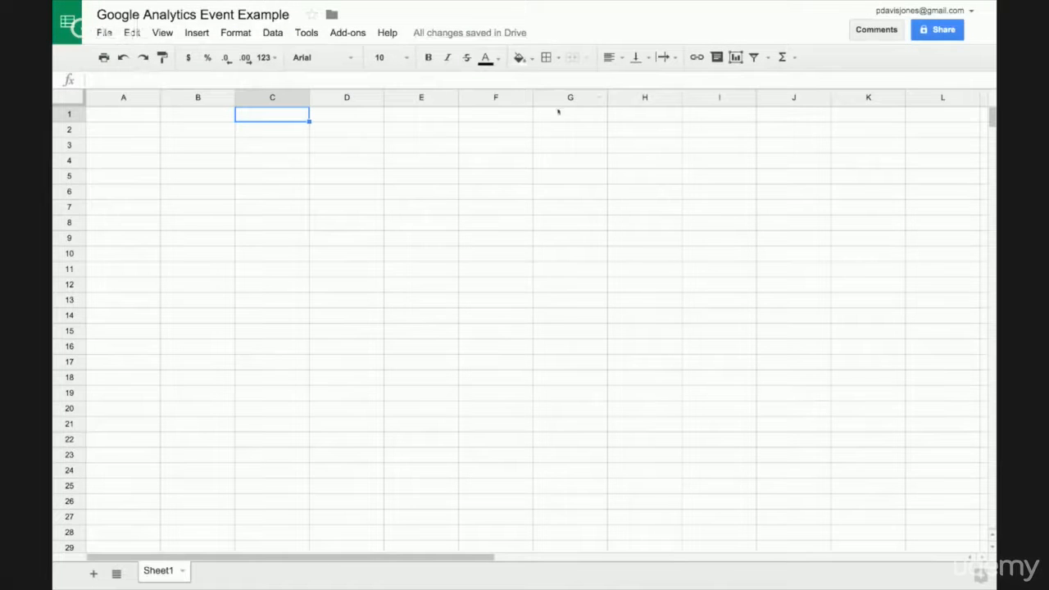
pyautogui.moveTo(596, 1)
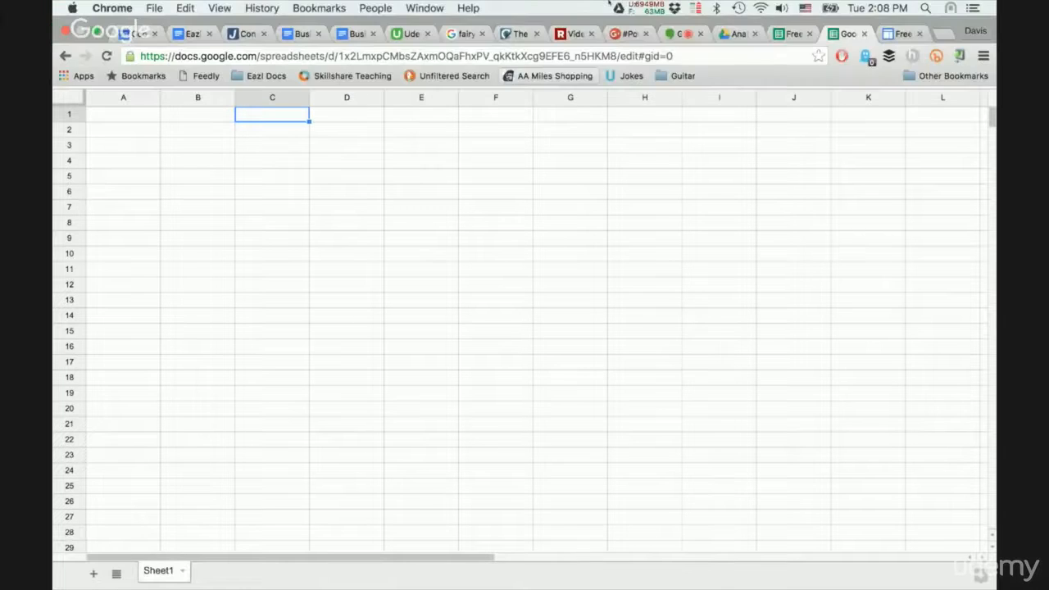
pyautogui.click(627, 34)
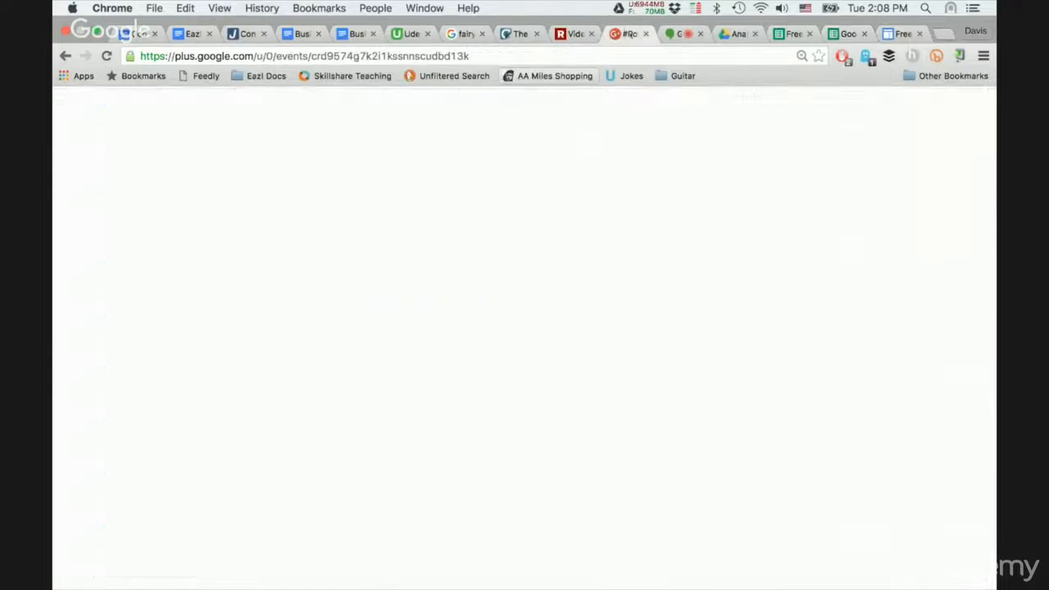
pyautogui.scroll(-3, 136, 346)
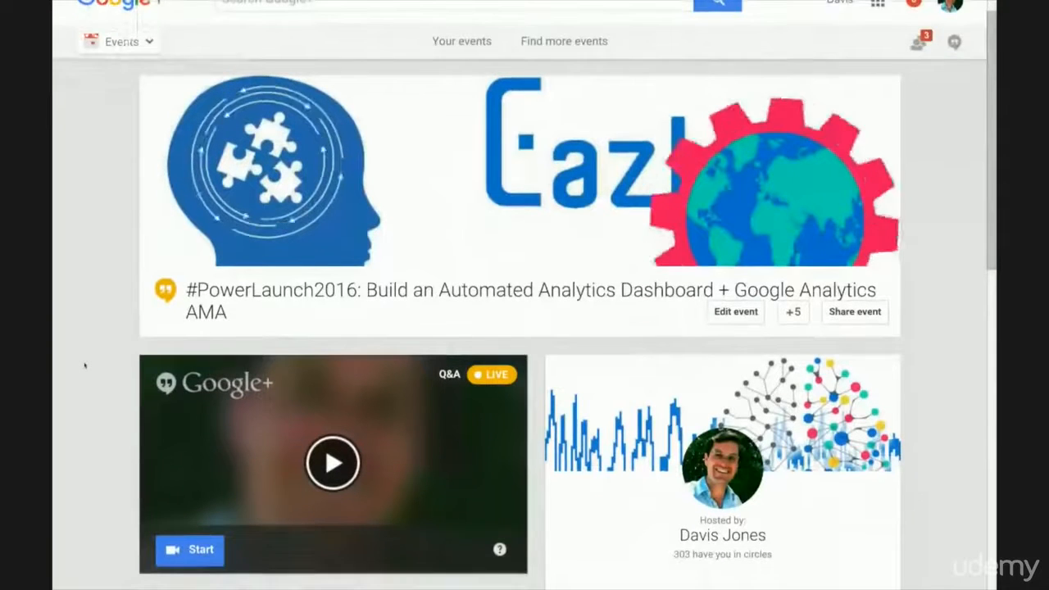
pyautogui.scroll(-8, 85, 362)
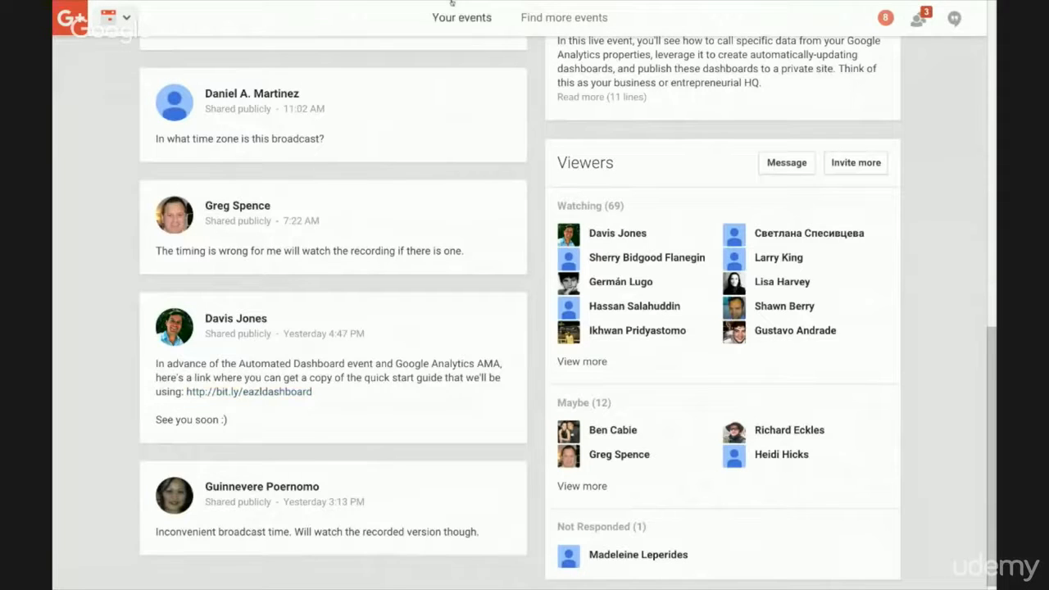
# Return to the Google Analytics Event Example spreadsheet and start a new report with the Google Analytics add-on
pyautogui.moveTo(451, 3)
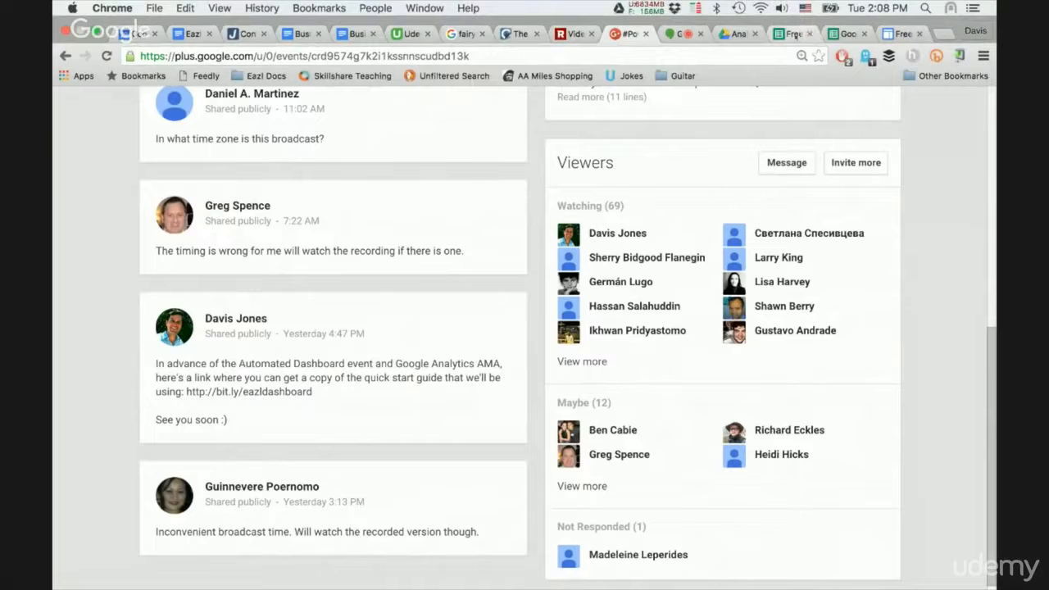
pyautogui.click(836, 34)
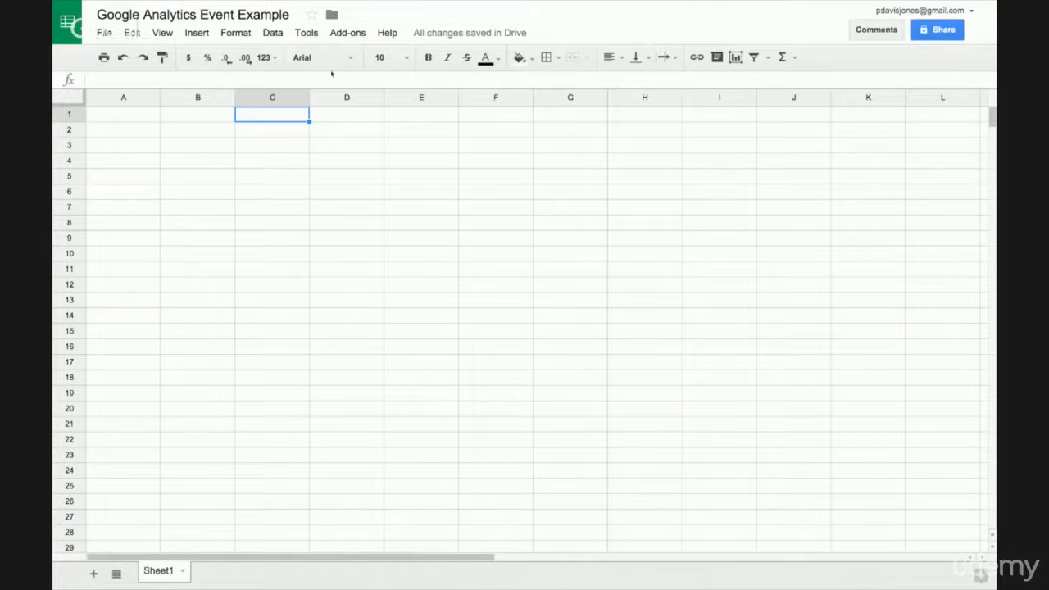
pyautogui.click(342, 34)
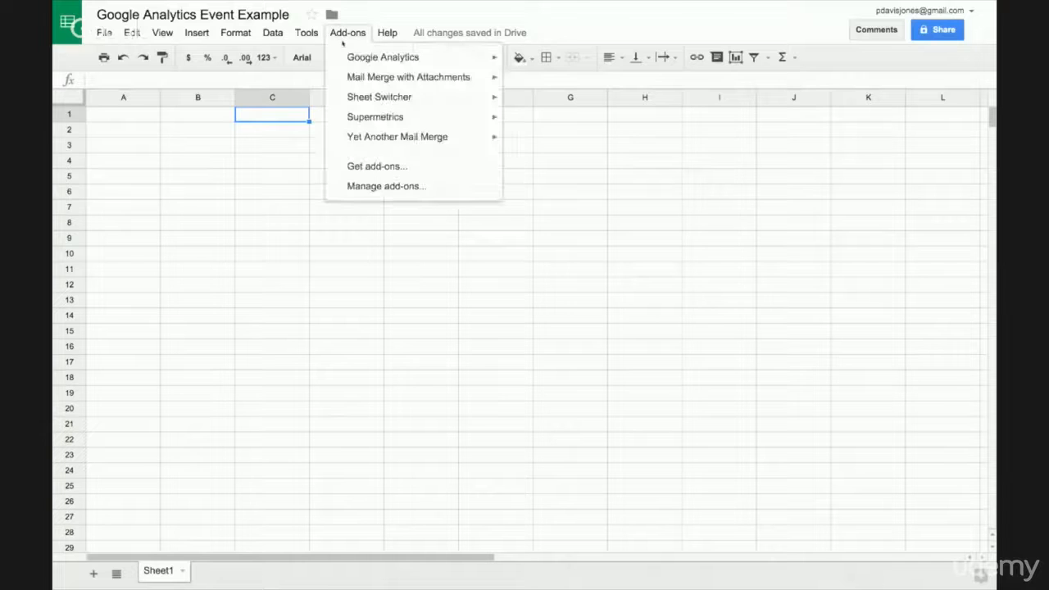
pyautogui.moveTo(352, 59)
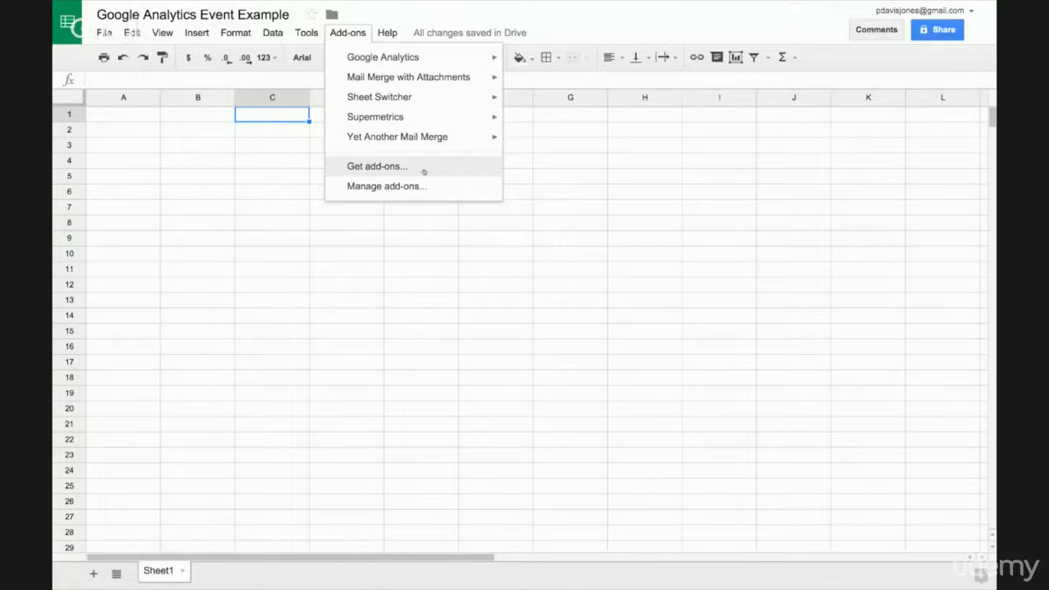
pyautogui.moveTo(386, 59)
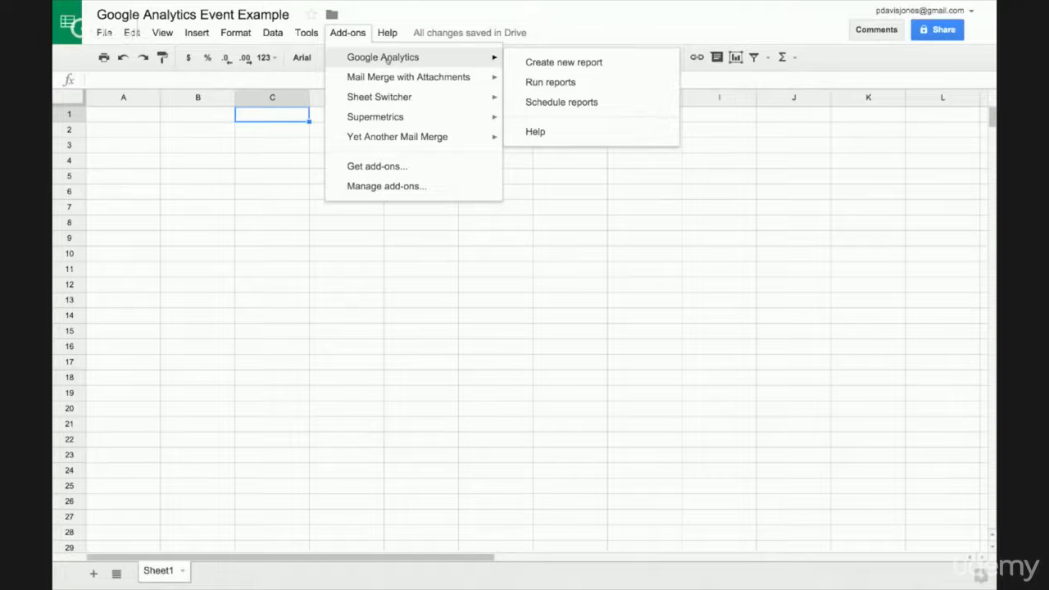
pyautogui.click(349, 33)
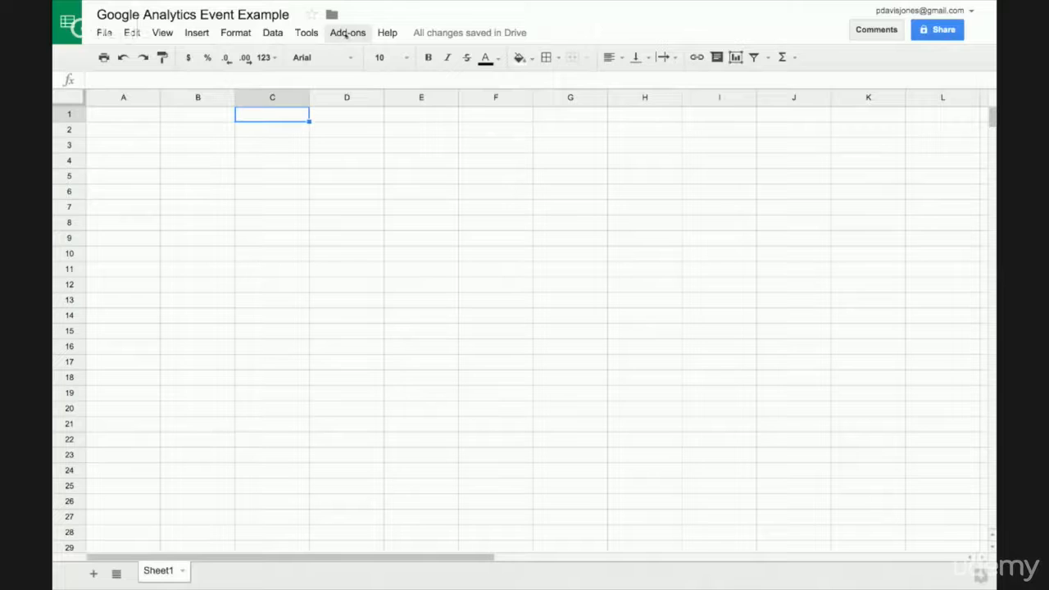
pyautogui.click(346, 34)
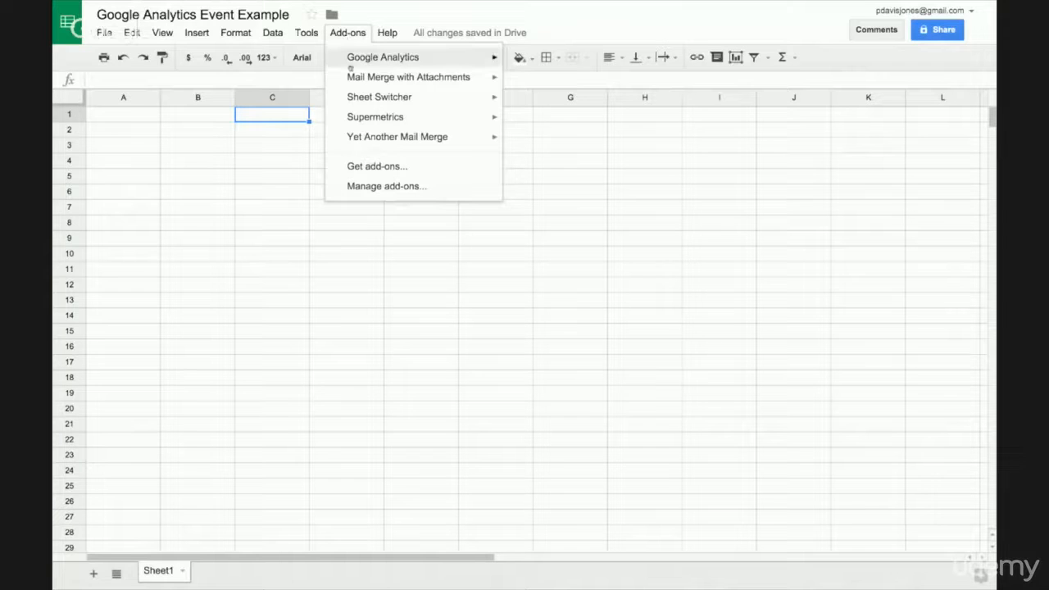
pyautogui.moveTo(410, 61)
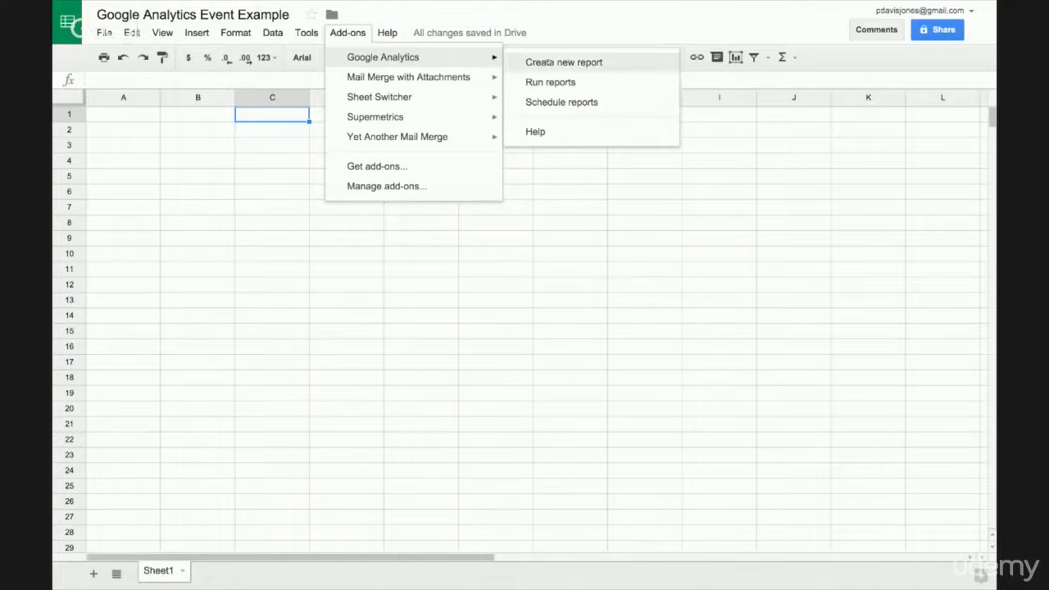
pyautogui.click(541, 62)
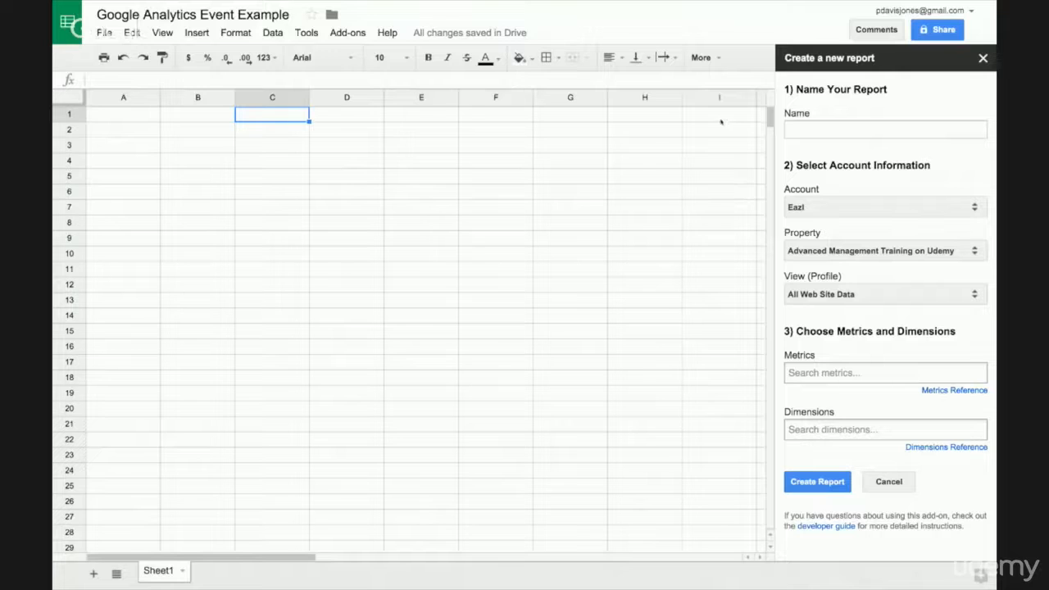
# Set the report's account to Eazl, its property to Eazl Free YouTube Channel and its view to EazlView
pyautogui.click(834, 207)
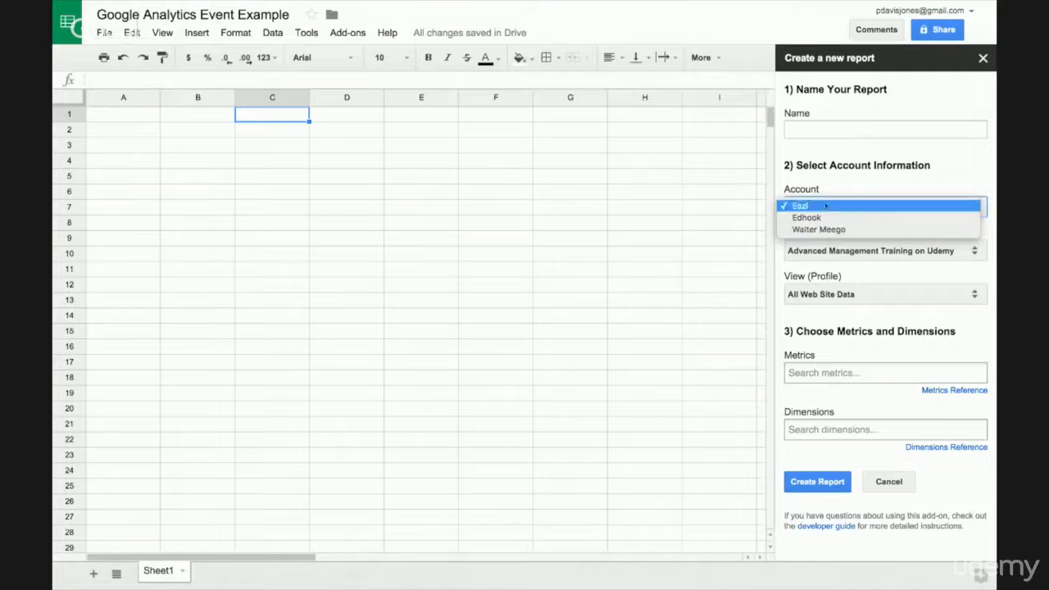
pyautogui.click(820, 205)
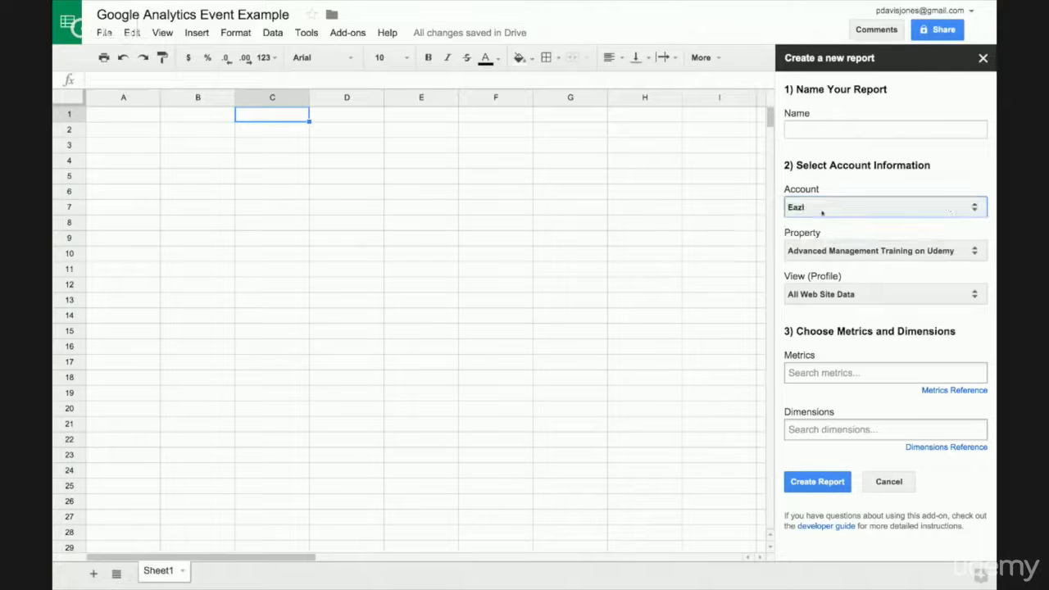
pyautogui.click(839, 252)
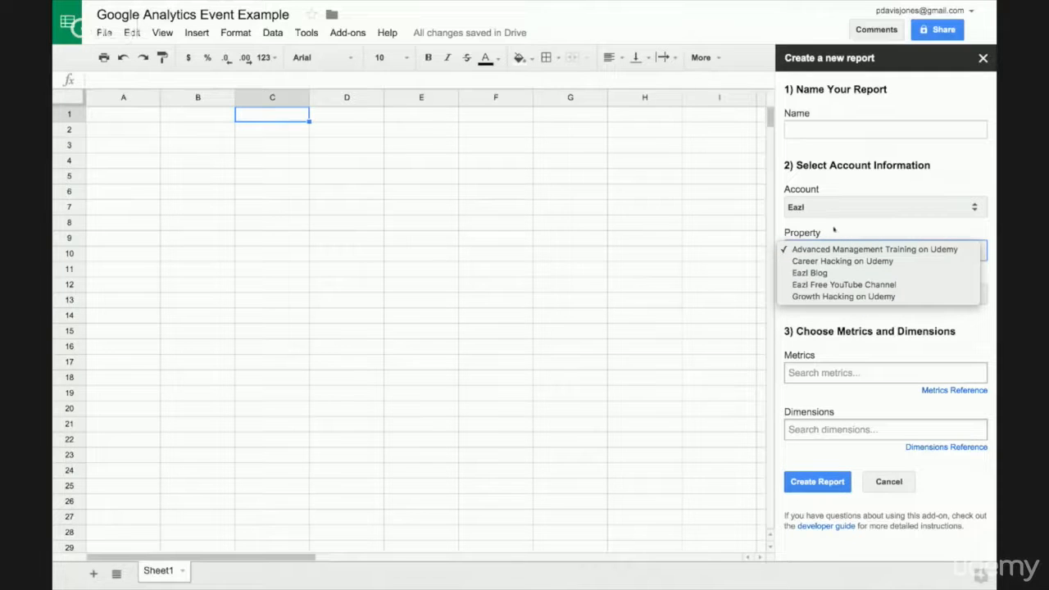
pyautogui.click(842, 284)
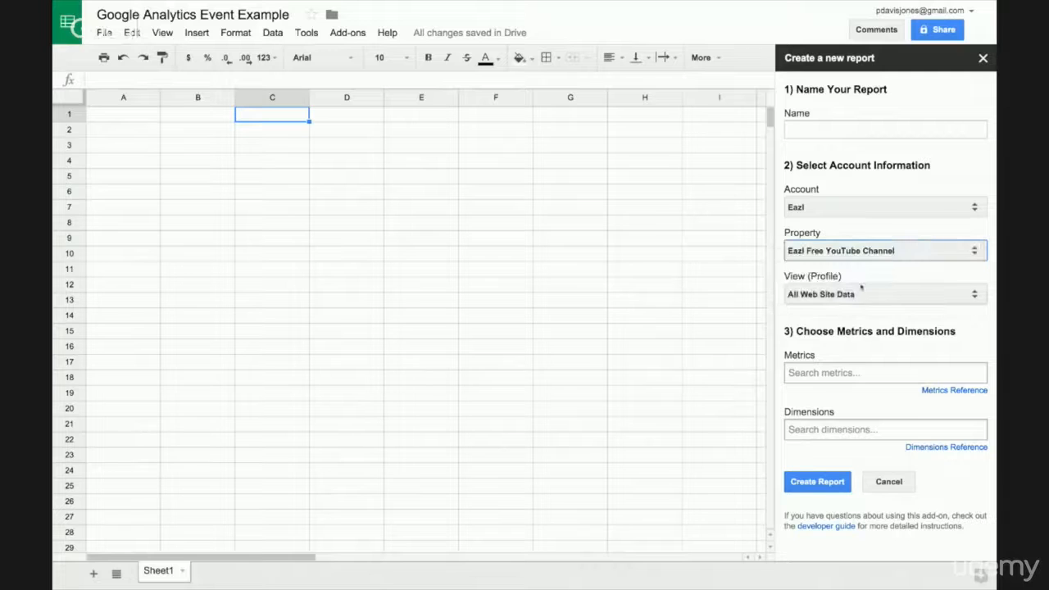
pyautogui.click(847, 295)
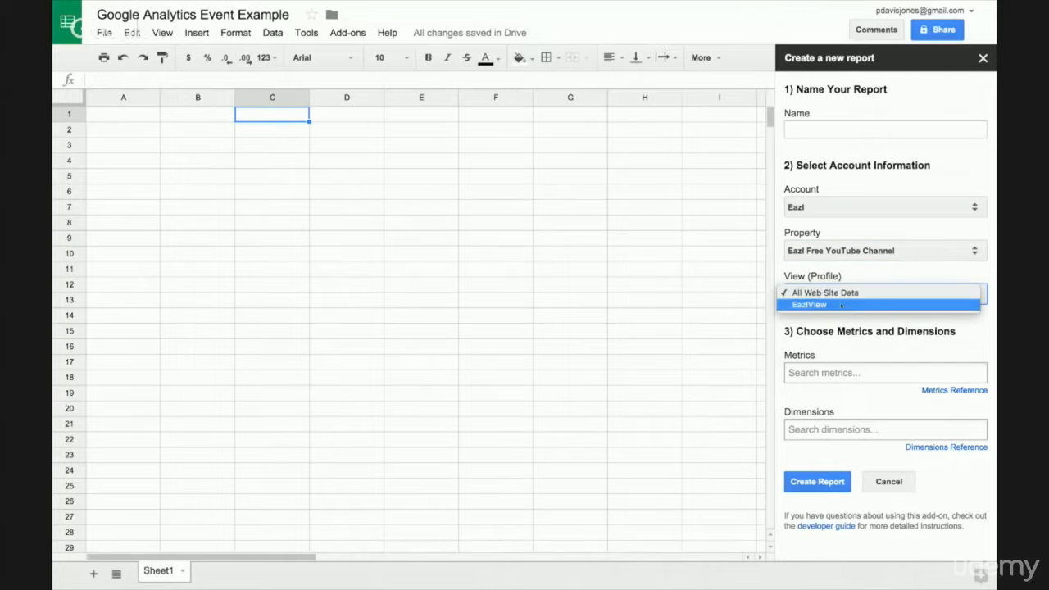
pyautogui.click(841, 305)
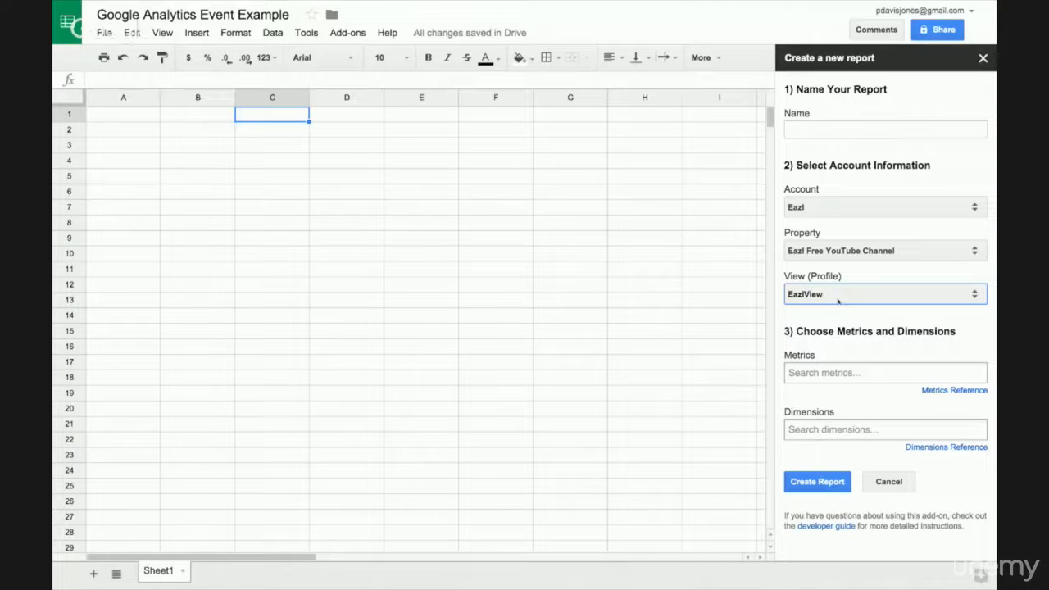
pyautogui.click(835, 293)
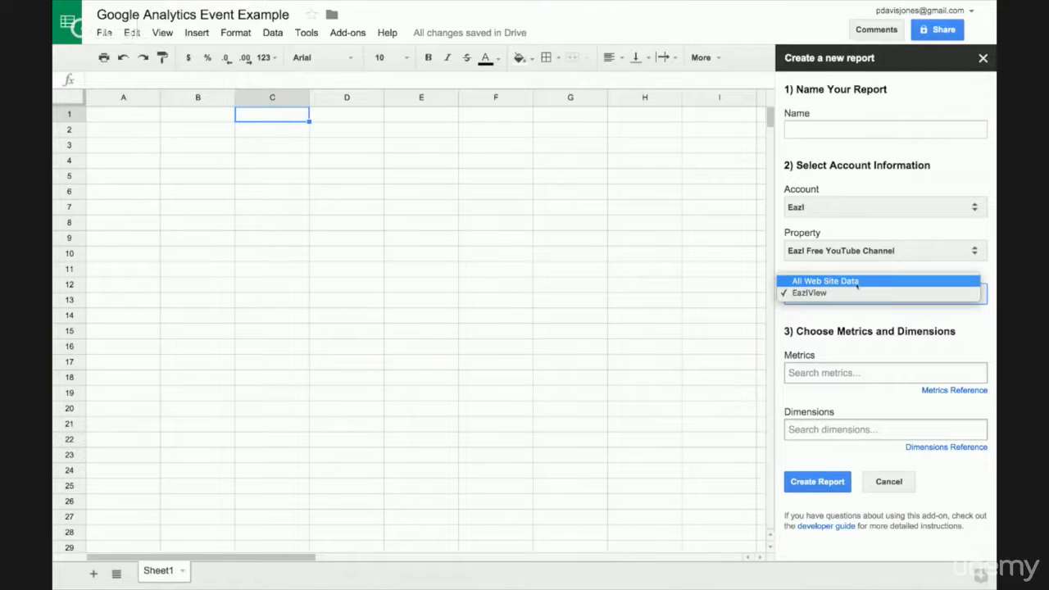
pyautogui.click(844, 294)
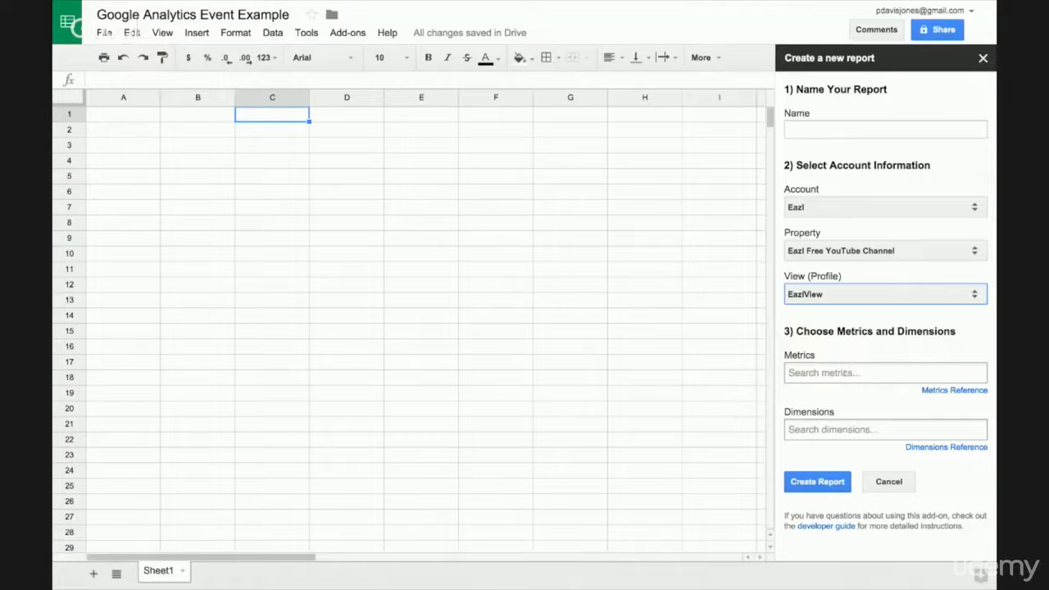
# Create the report with Sessions as the metric and Date as the dimension, leaving the report name blank
pyautogui.click(895, 375)
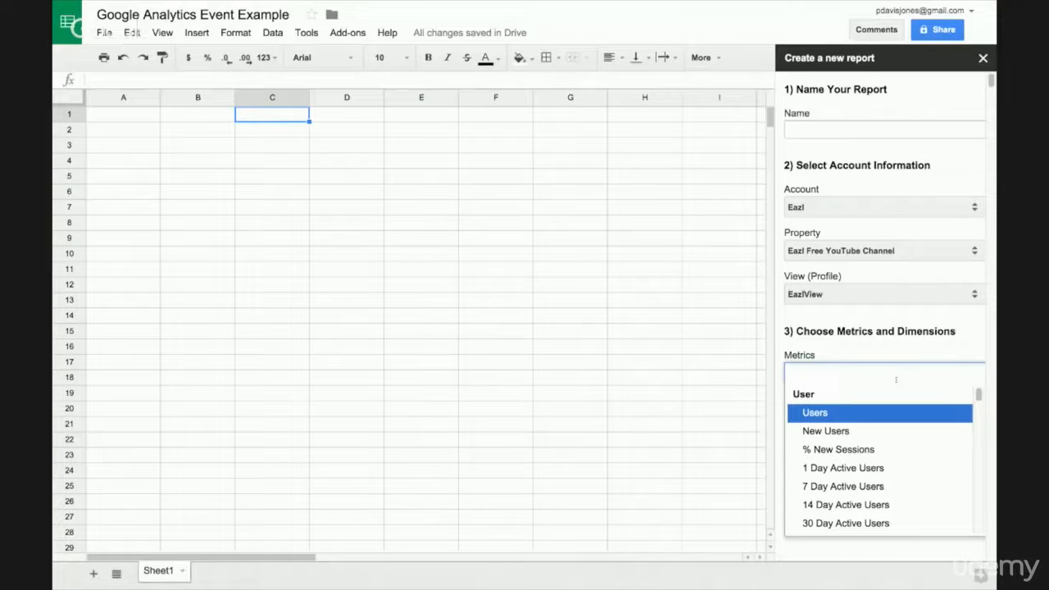
pyautogui.write('sessions')
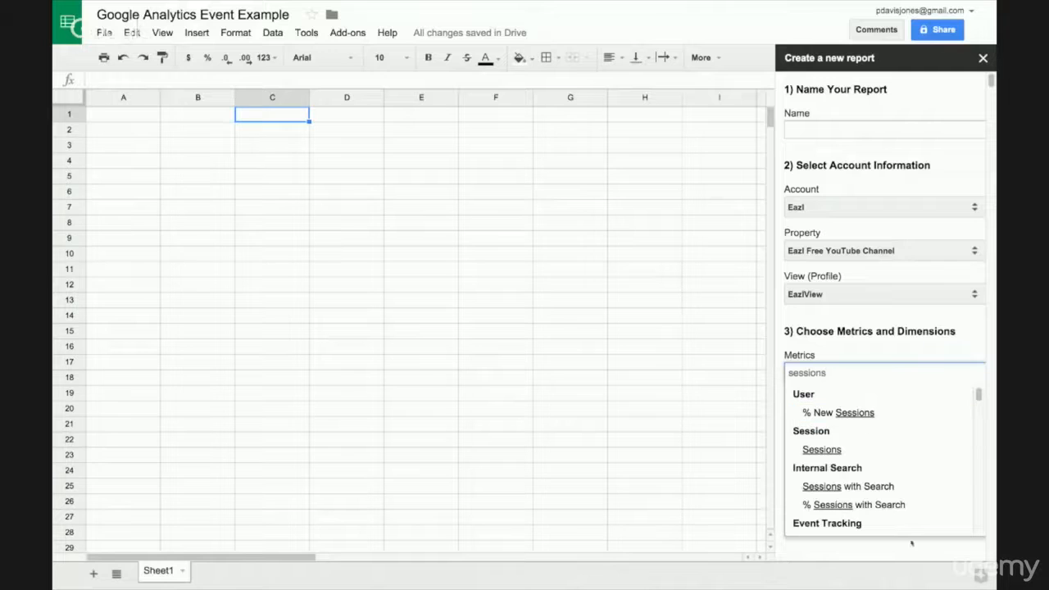
pyautogui.click(835, 445)
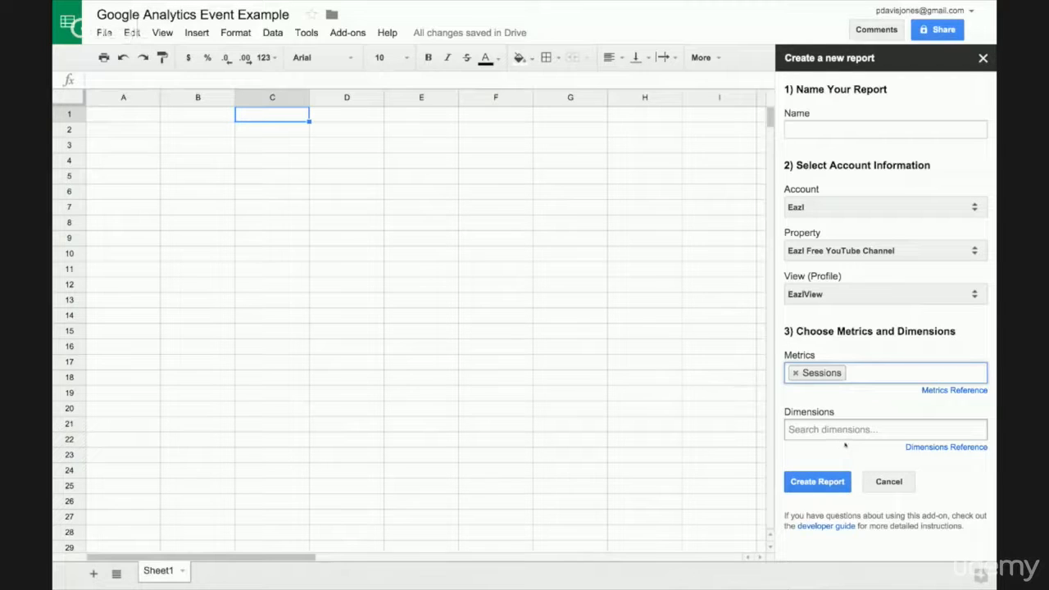
pyautogui.click(836, 432)
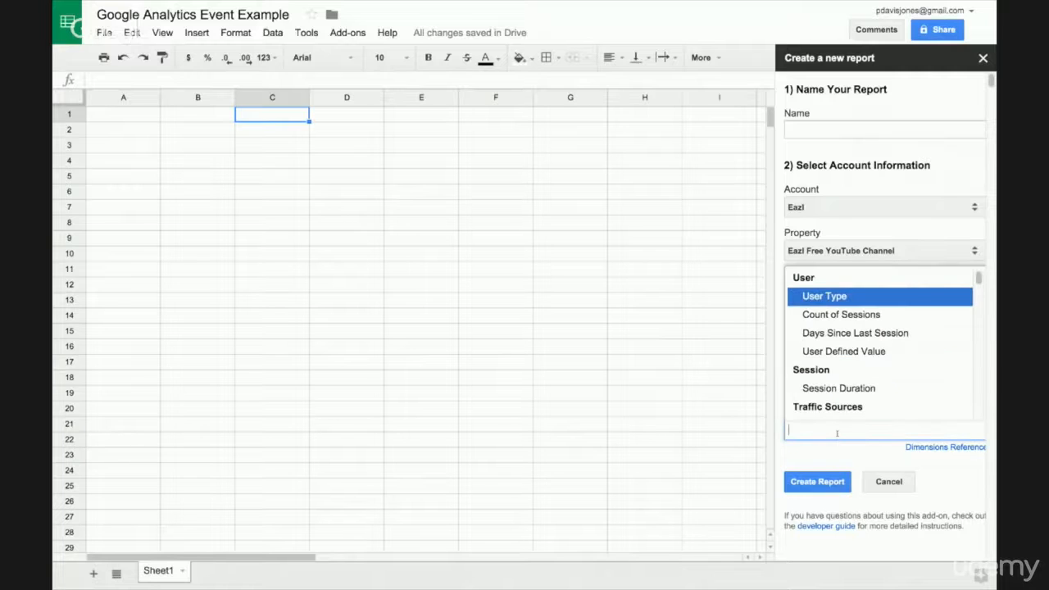
pyautogui.write('date')
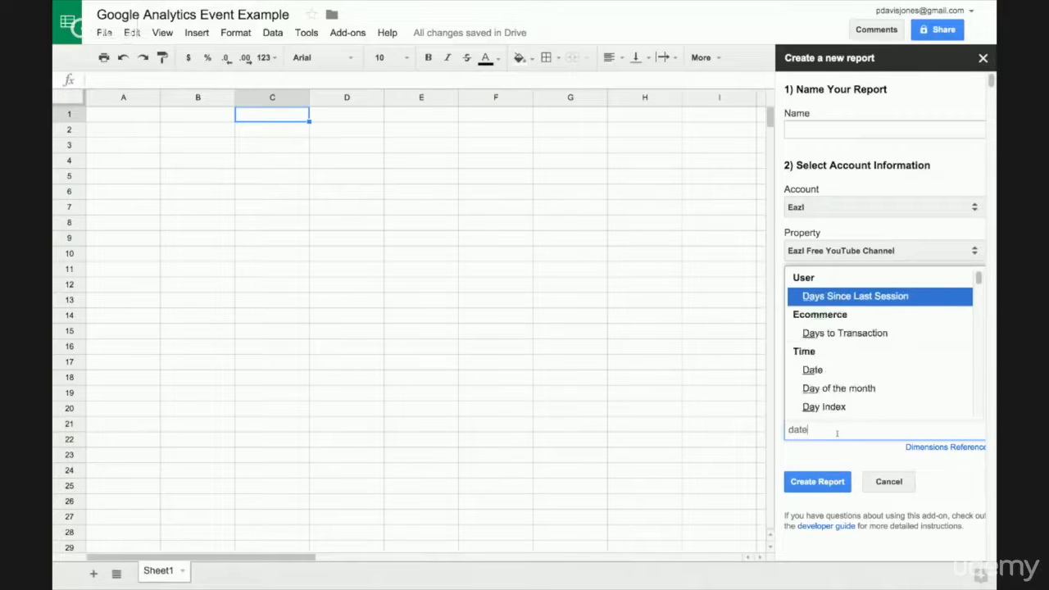
pyautogui.click(856, 410)
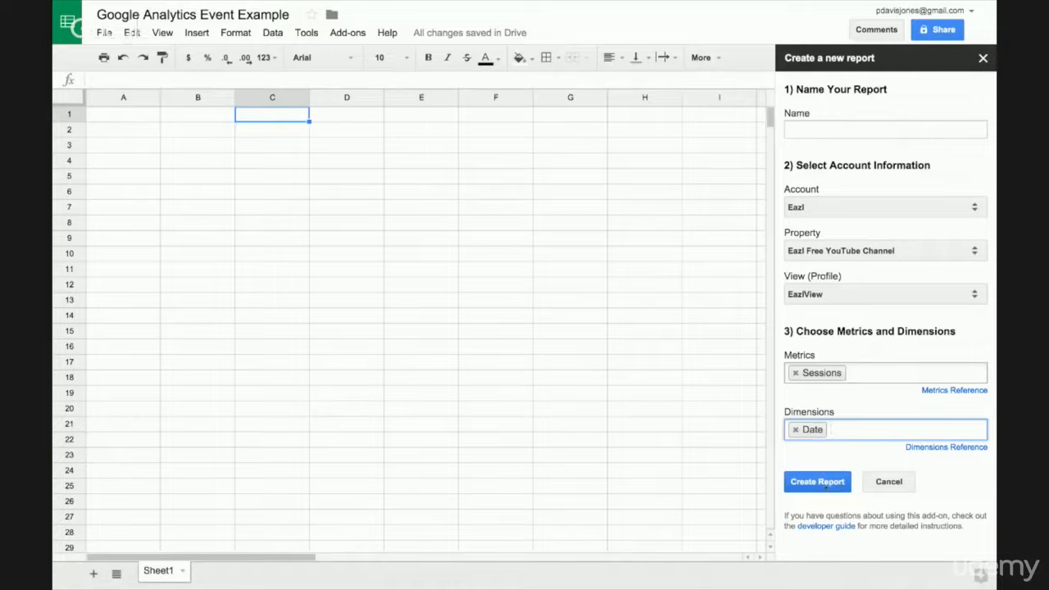
pyautogui.click(817, 482)
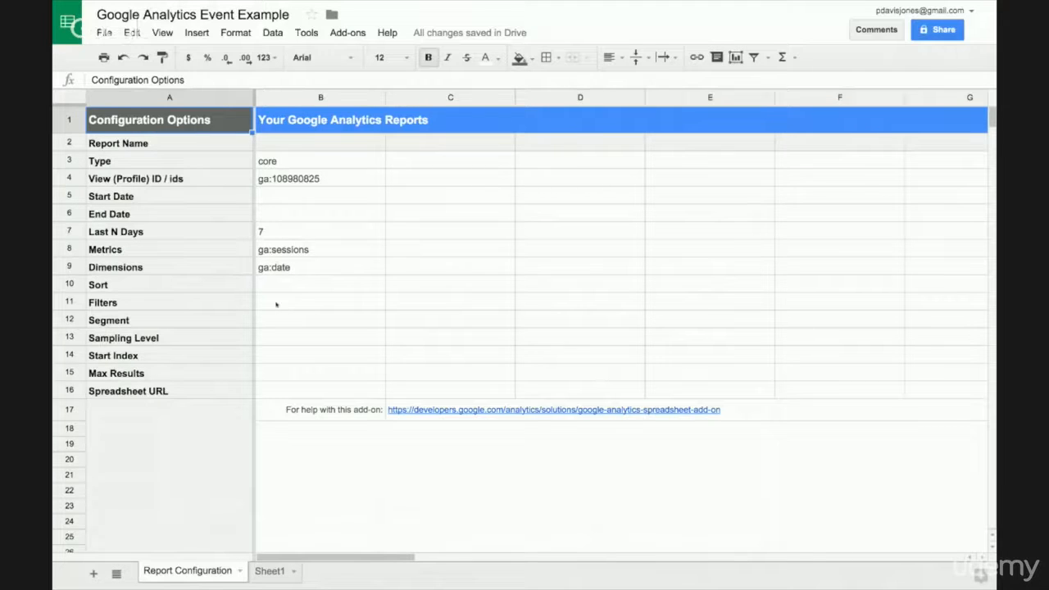
# Set the report's Start Date in B5 to the formula =today()-(weekday(today())-1)
pyautogui.click(313, 205)
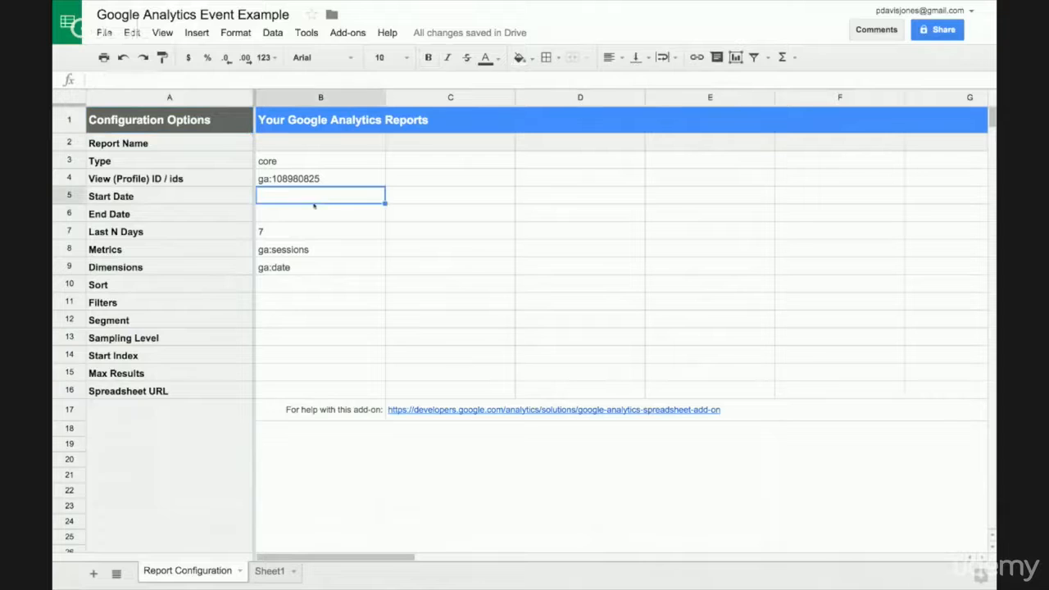
pyautogui.click(226, 79)
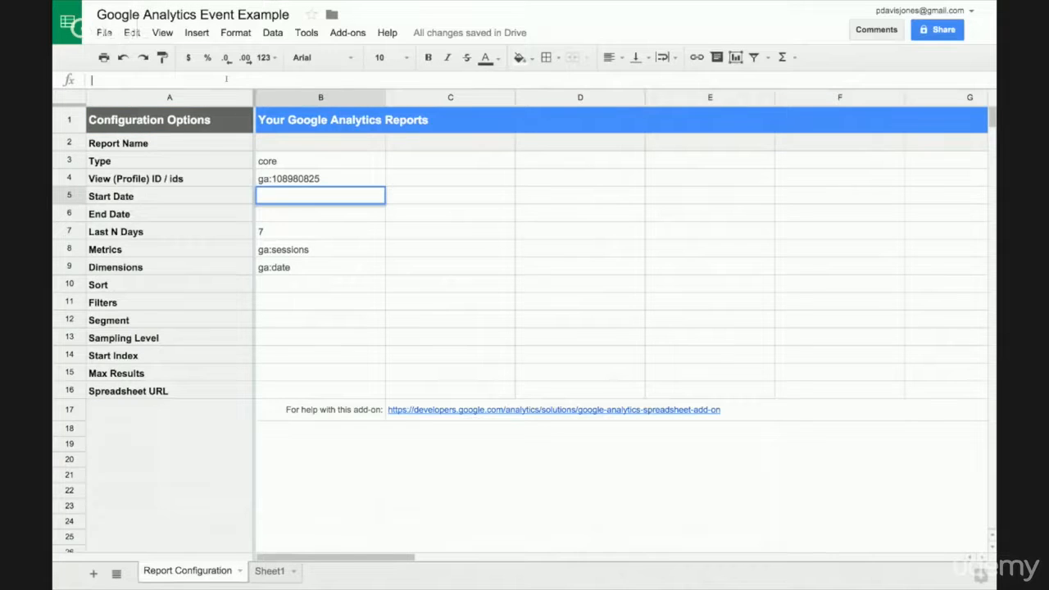
pyautogui.write('=')
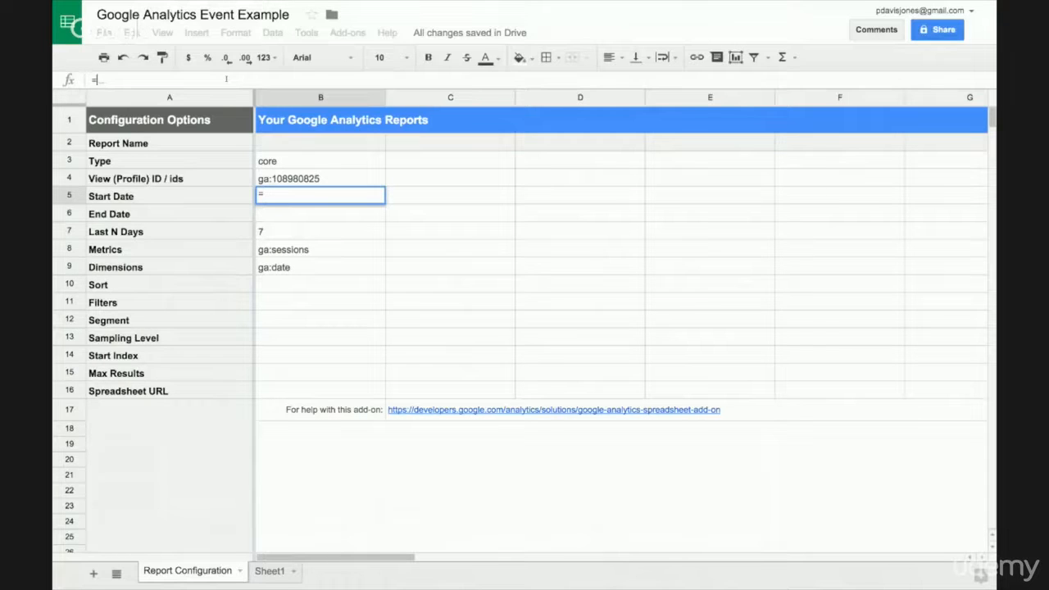
pyautogui.write('today')
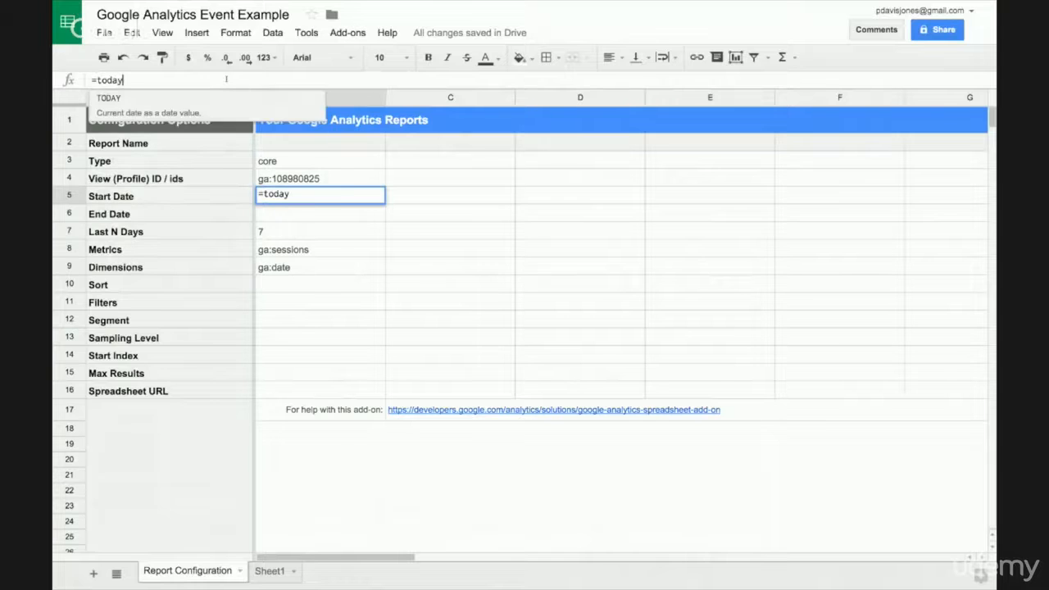
pyautogui.write('()-')
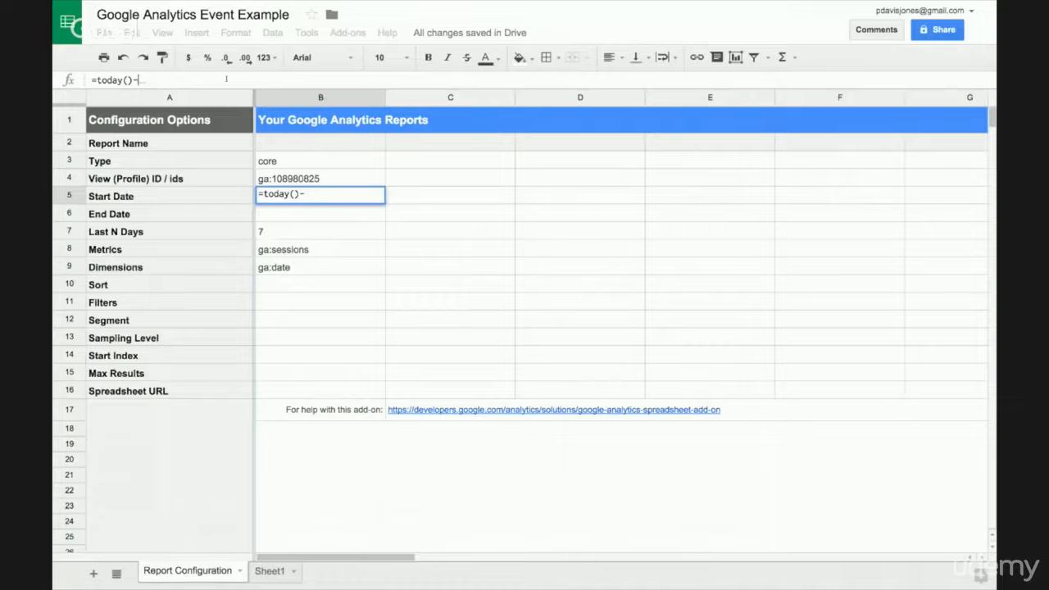
pyautogui.write('(weekday')
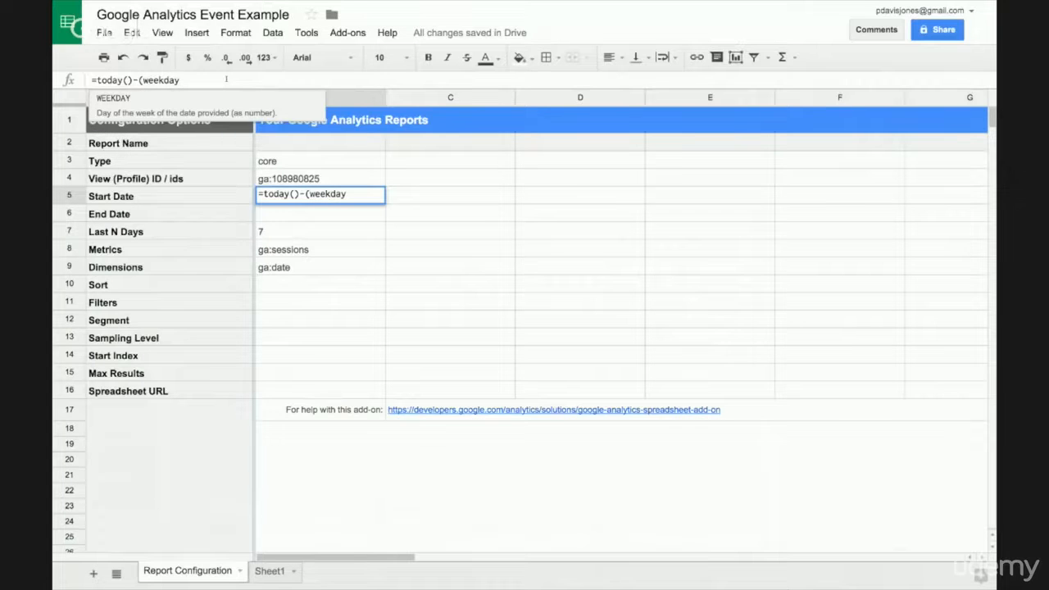
pyautogui.write('(today')
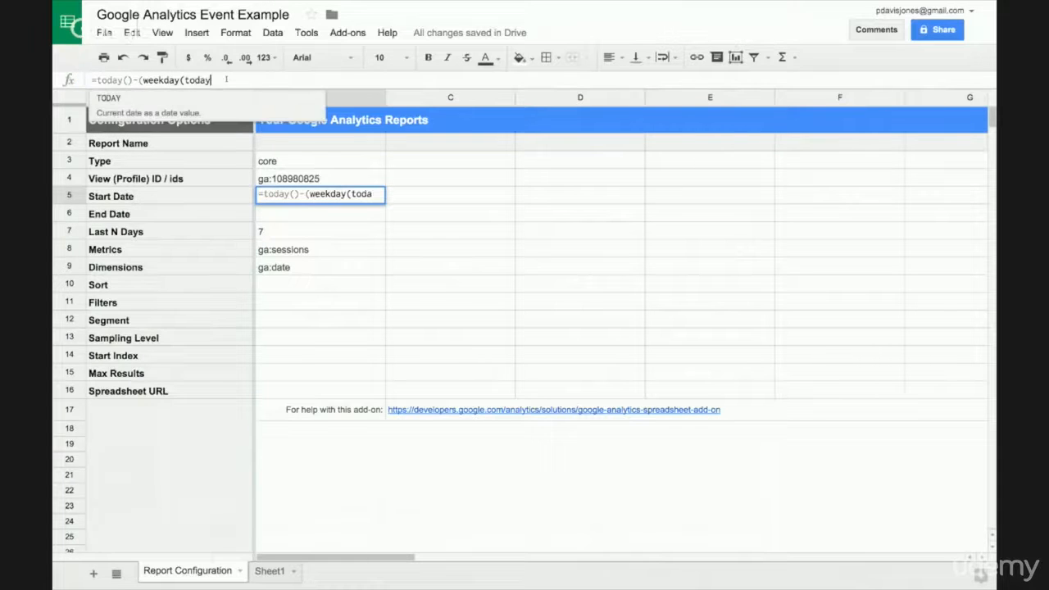
pyautogui.write('())')
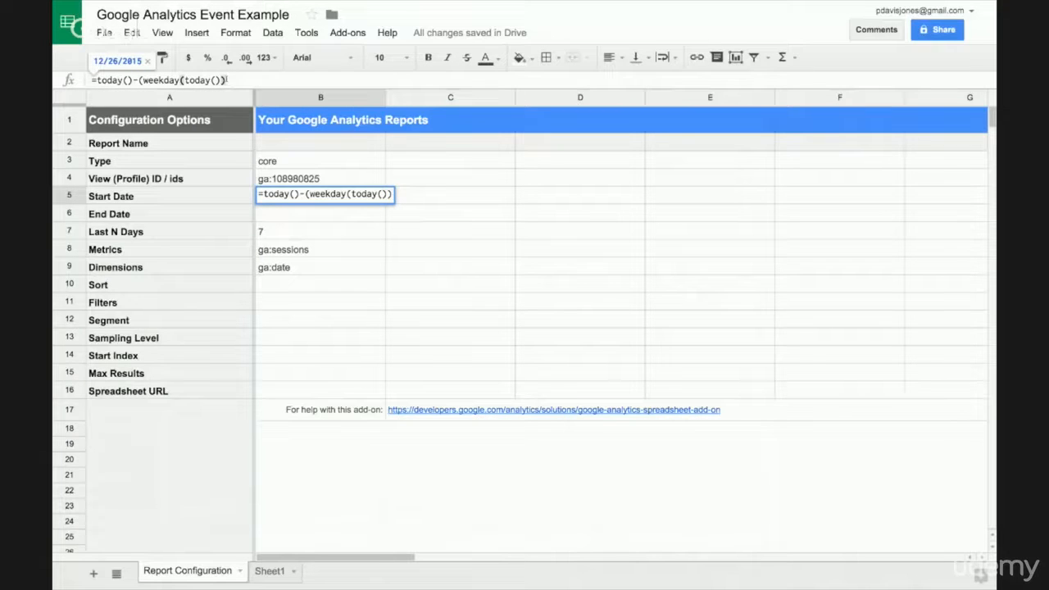
pyautogui.write('-1)')
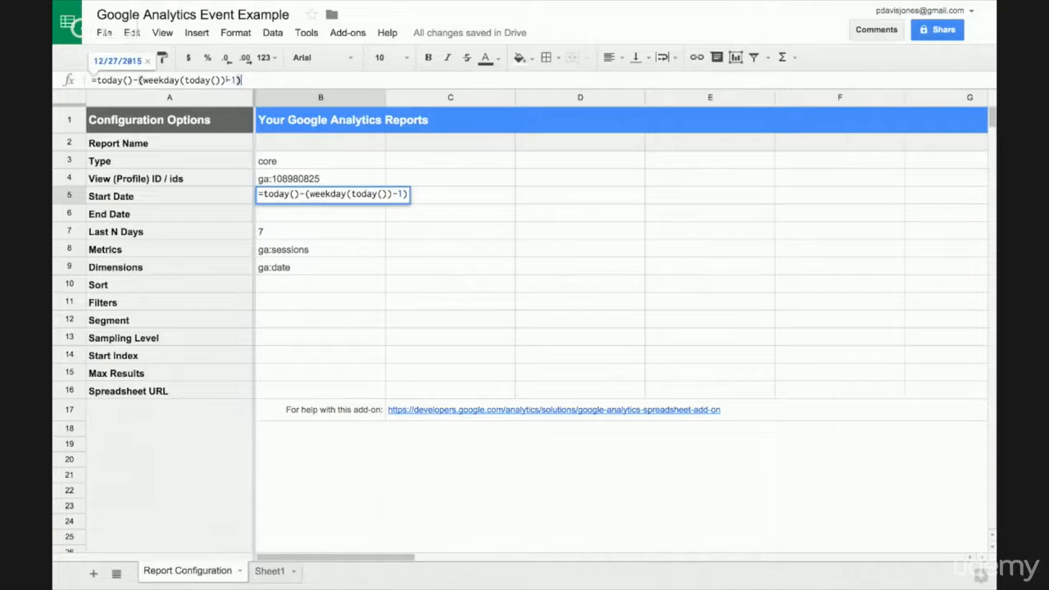
pyautogui.press('Return')
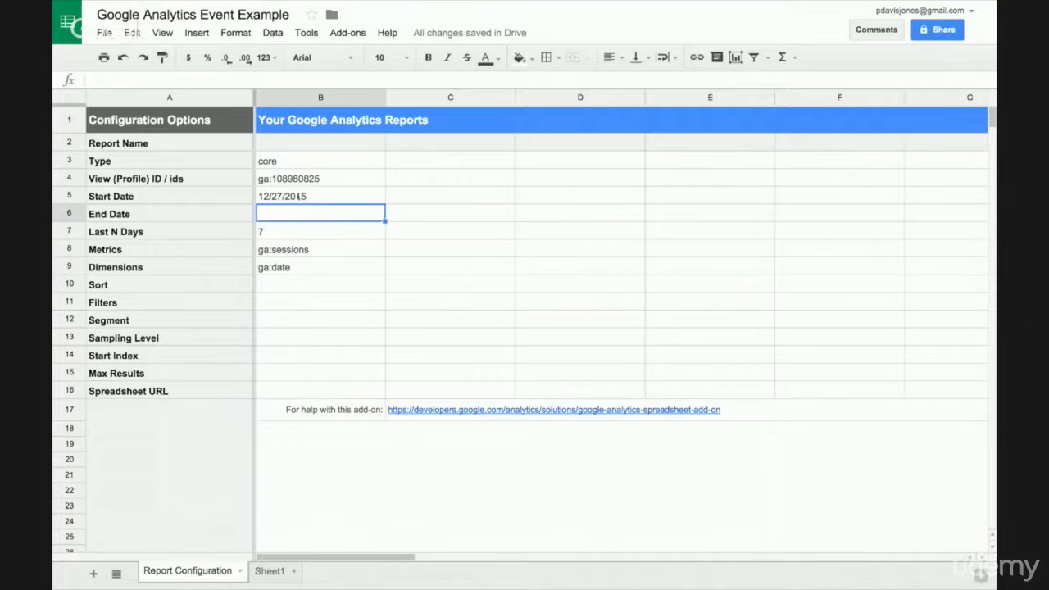
# Set the report's End Date in B6 to the formula =today()
pyautogui.moveTo(706, 1)
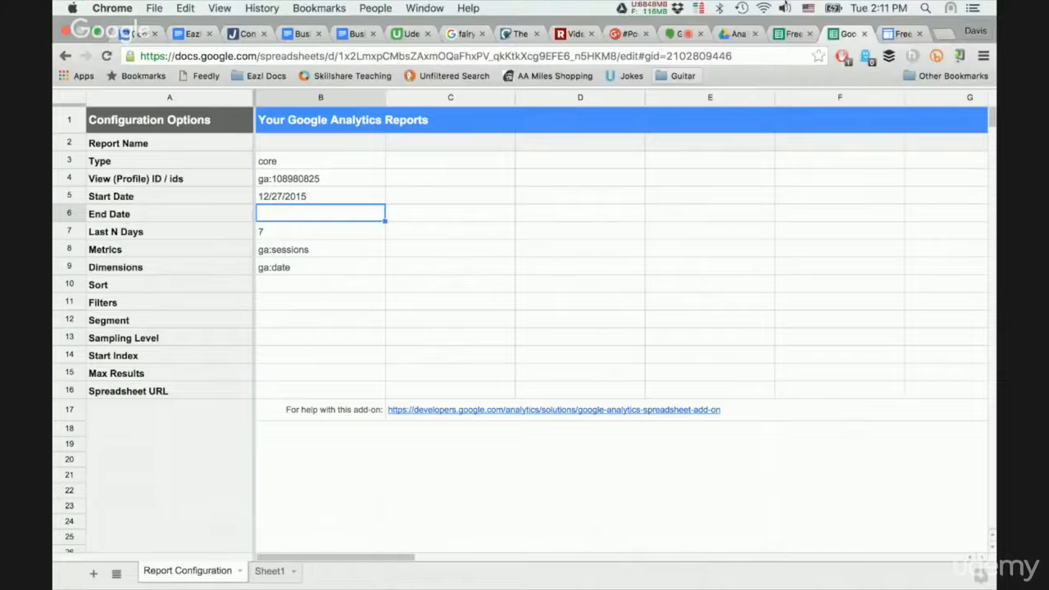
pyautogui.click(869, 4)
pyautogui.click(869, 7)
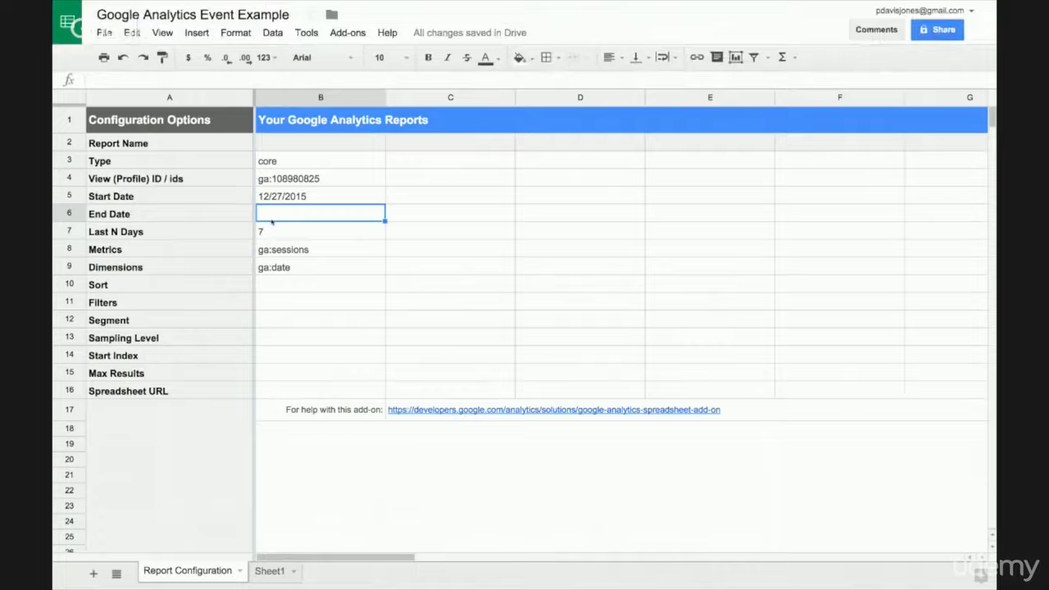
pyautogui.write('=')
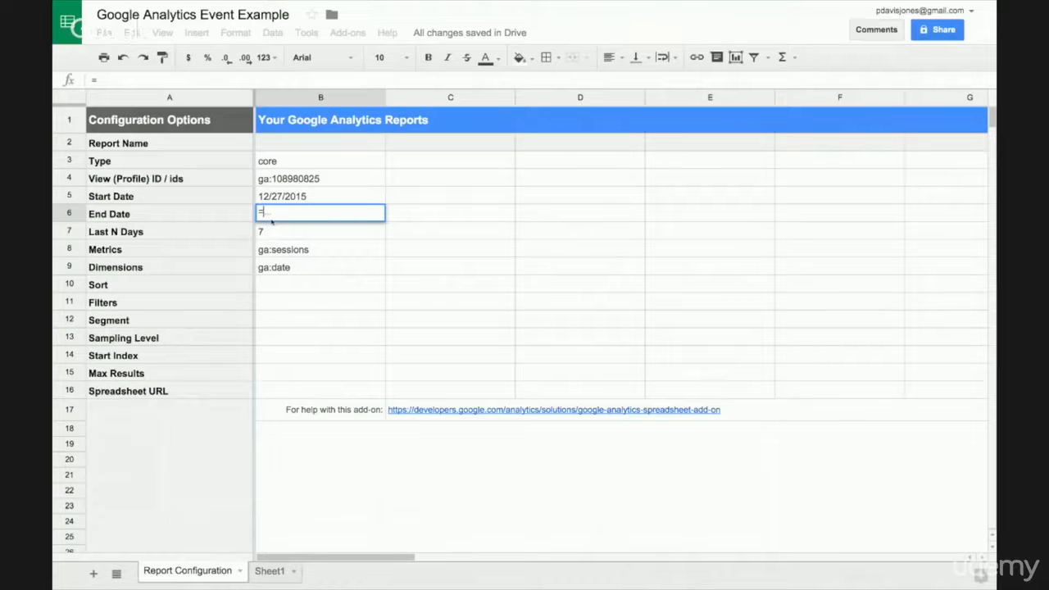
pyautogui.write('today(')
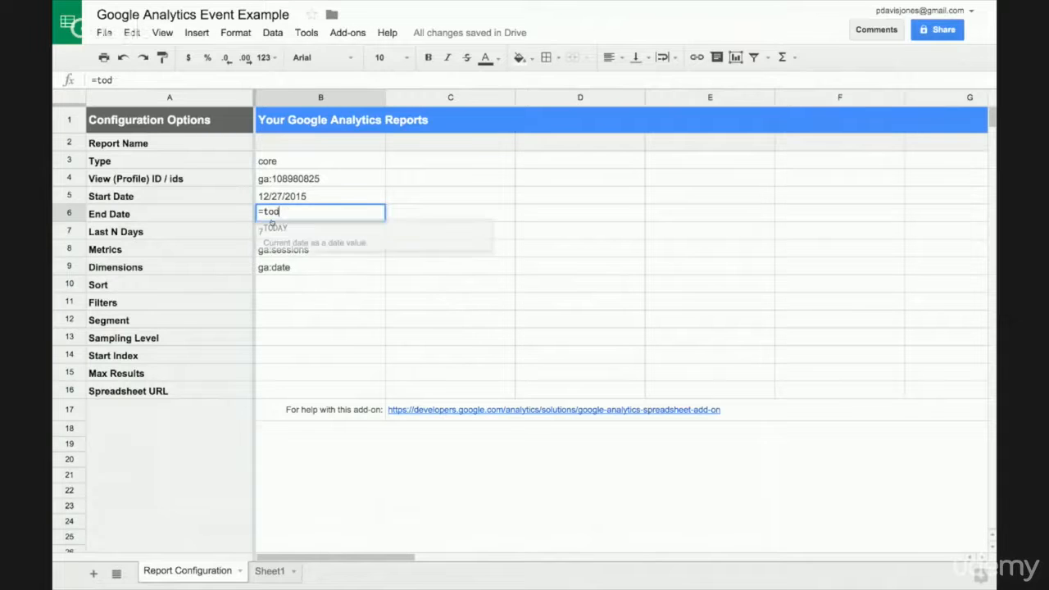
pyautogui.write('ay')
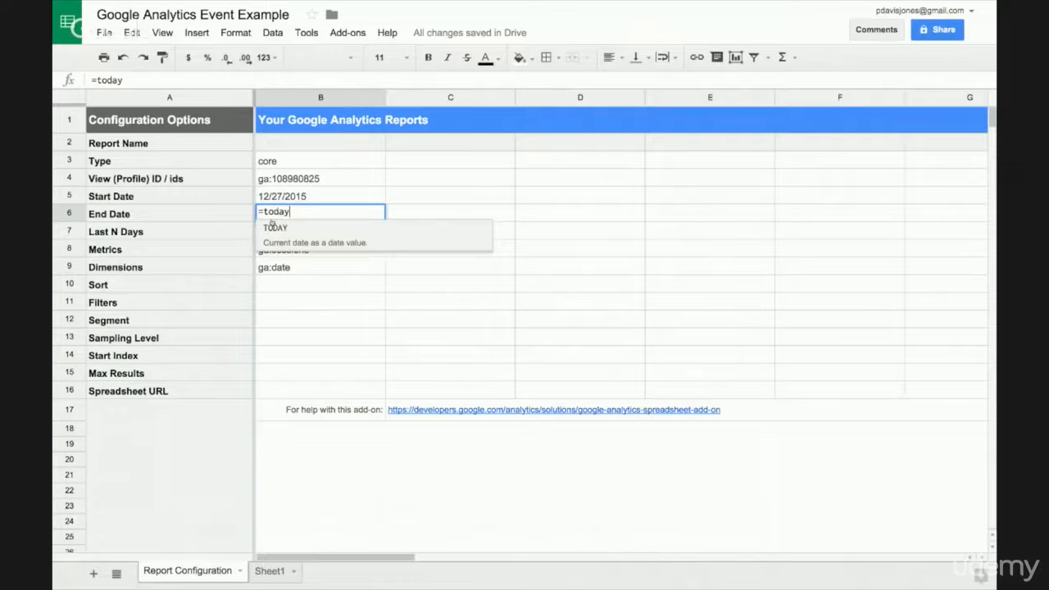
pyautogui.write('()')
pyautogui.press('Return')
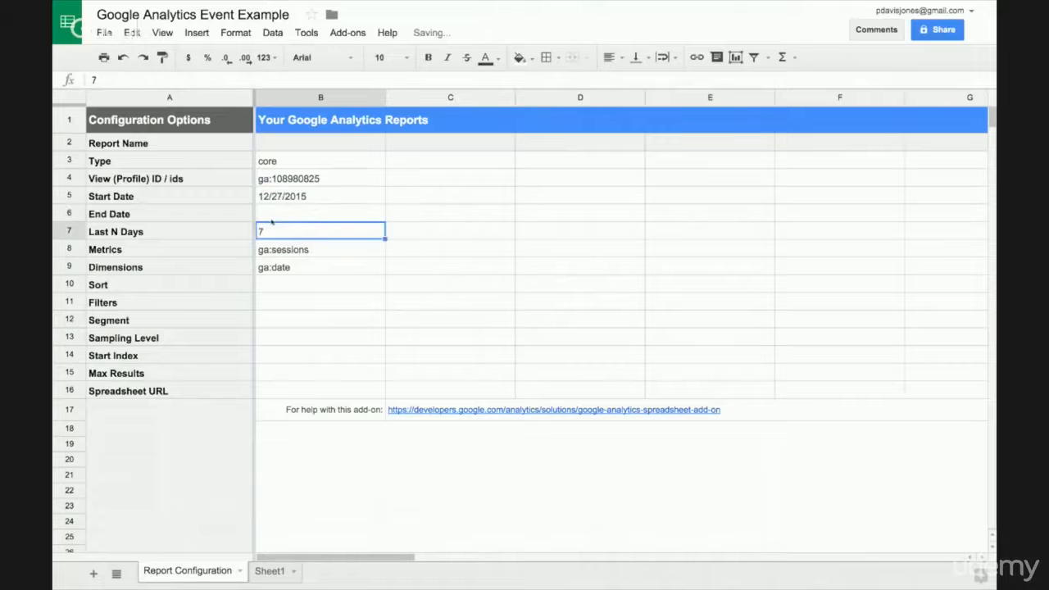
pyautogui.click(271, 220)
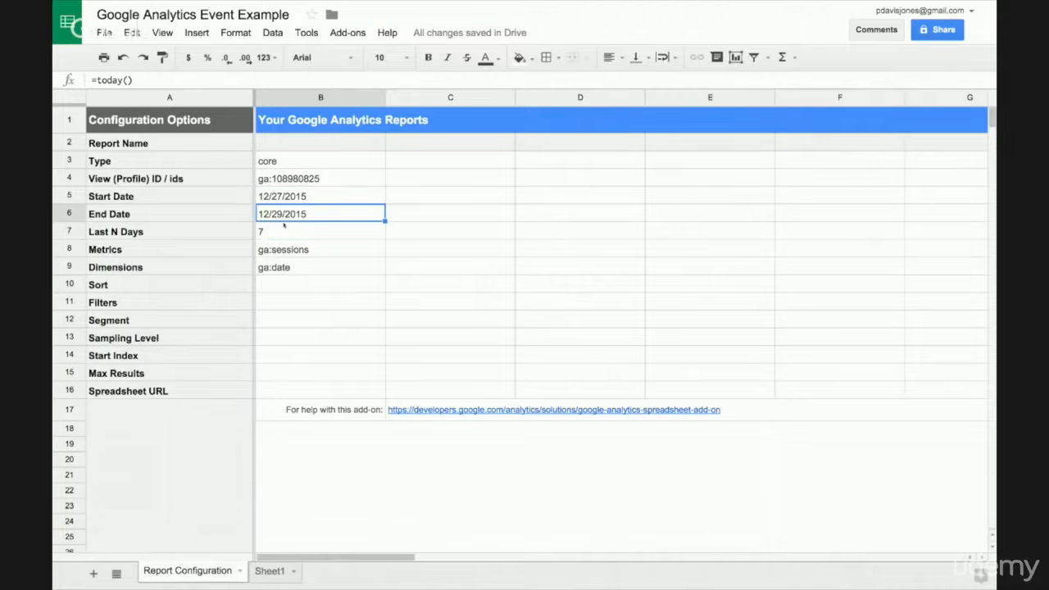
# Clear the report's Last N Days value and enter "Sessions This Week" as its Report Name
pyautogui.click(123, 233)
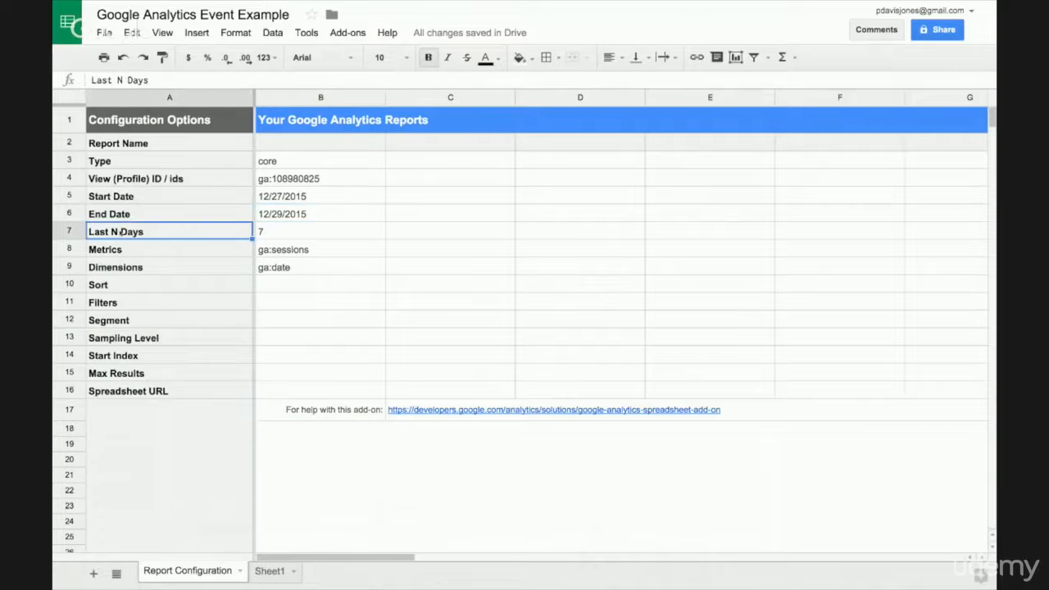
pyautogui.click(304, 234)
pyautogui.press('Delete')
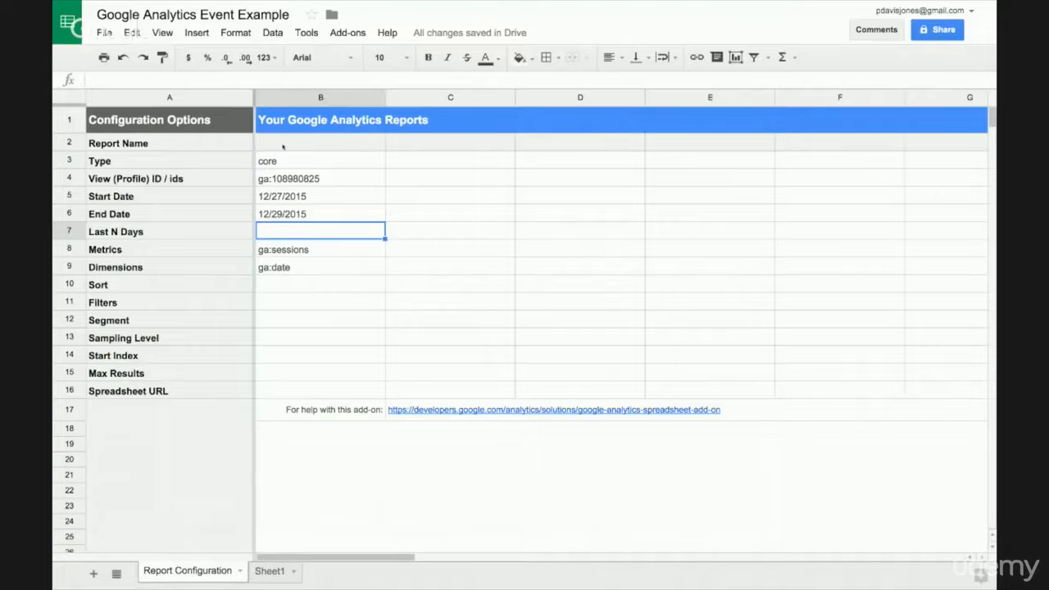
pyautogui.click(361, 149)
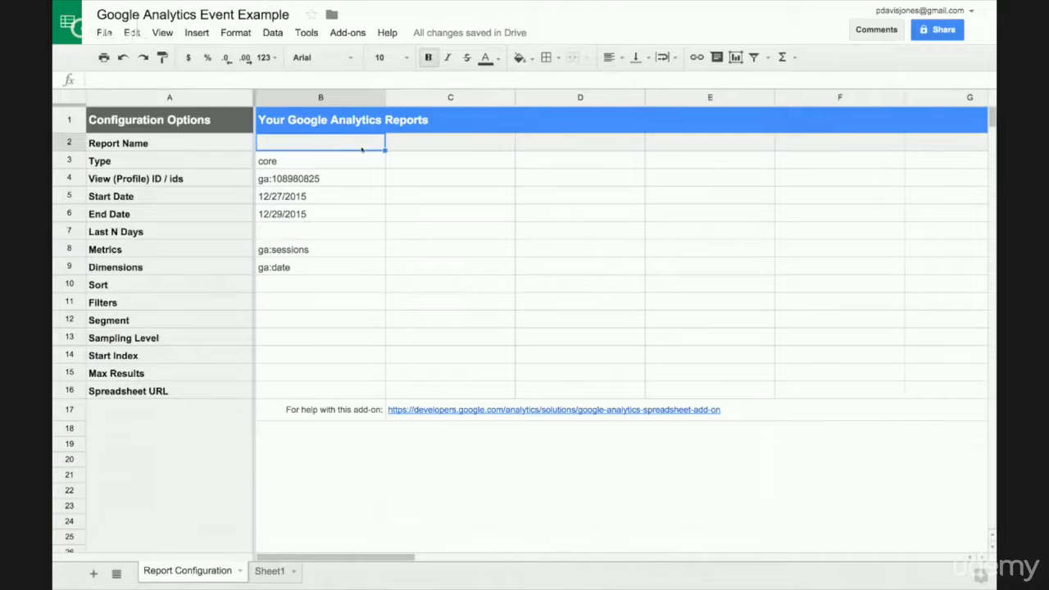
pyautogui.write('Sess')
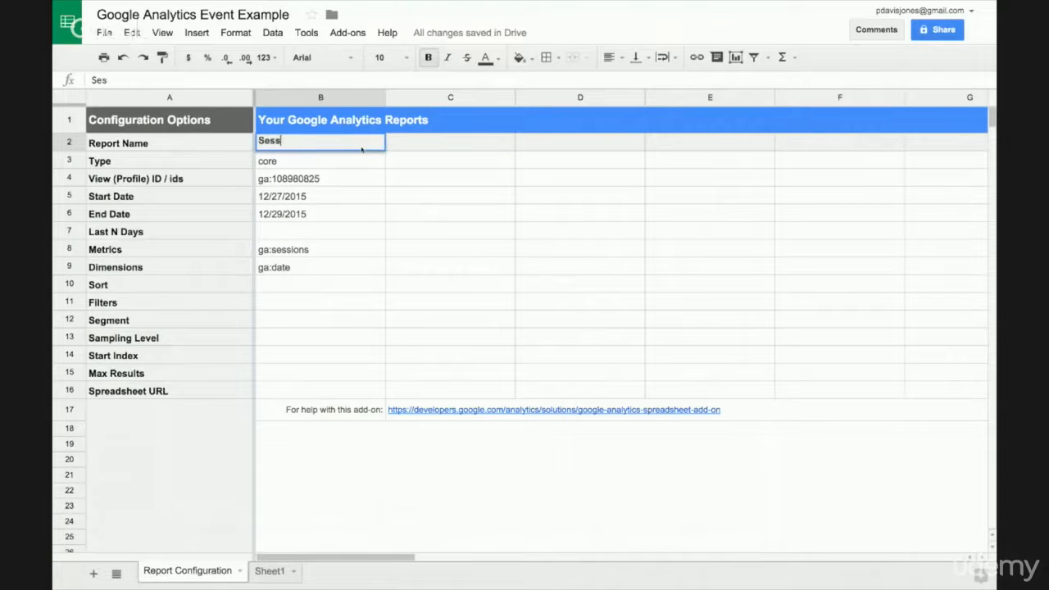
pyautogui.write('ions This Week')
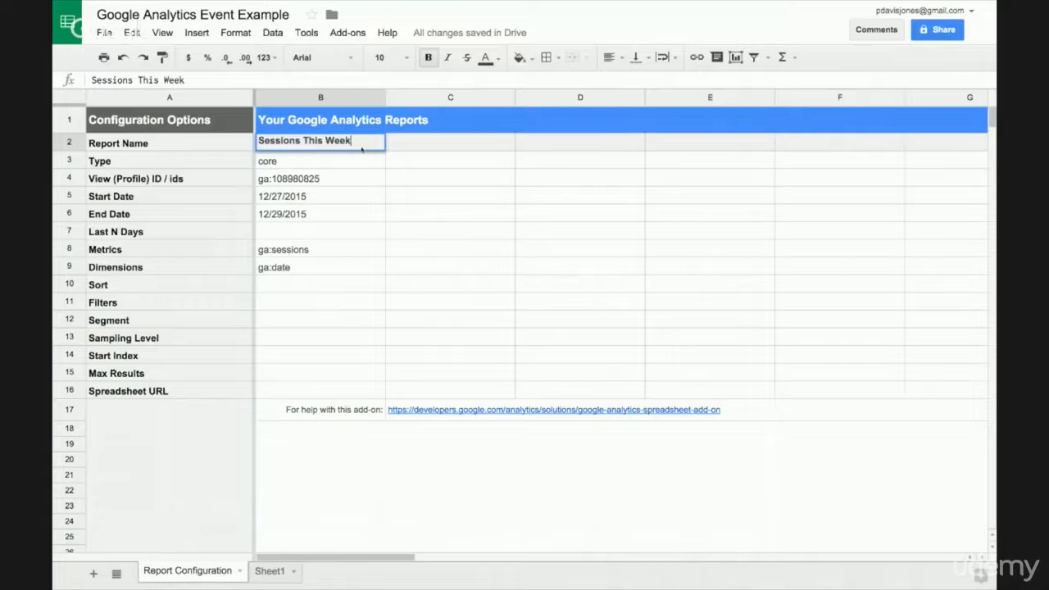
pyautogui.click(330, 215)
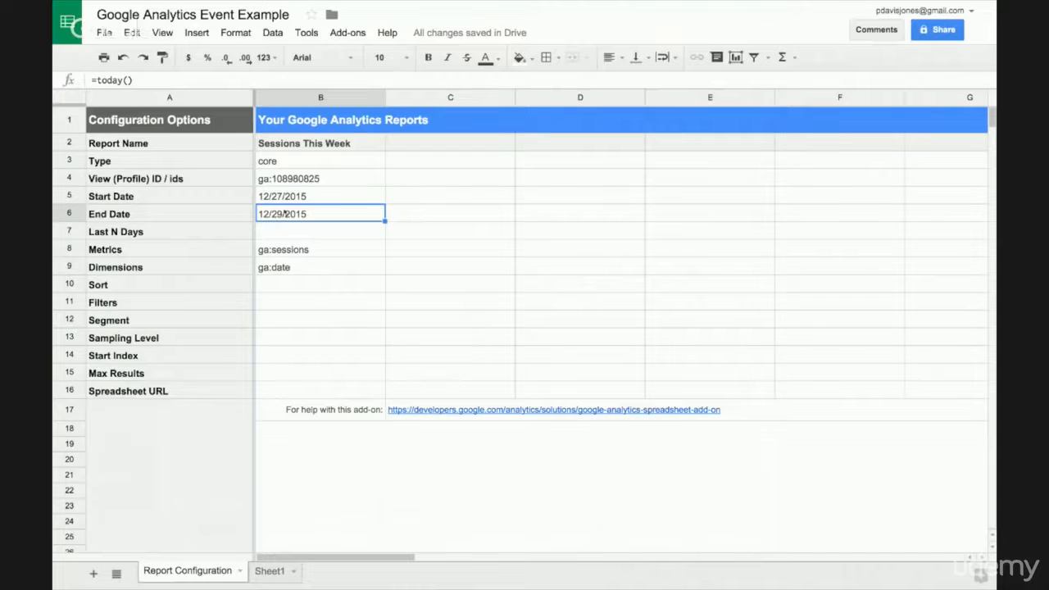
# Run the configured reports with the Google Analytics add-on and view the results on the Sessions This Week sheet
pyautogui.click(347, 33)
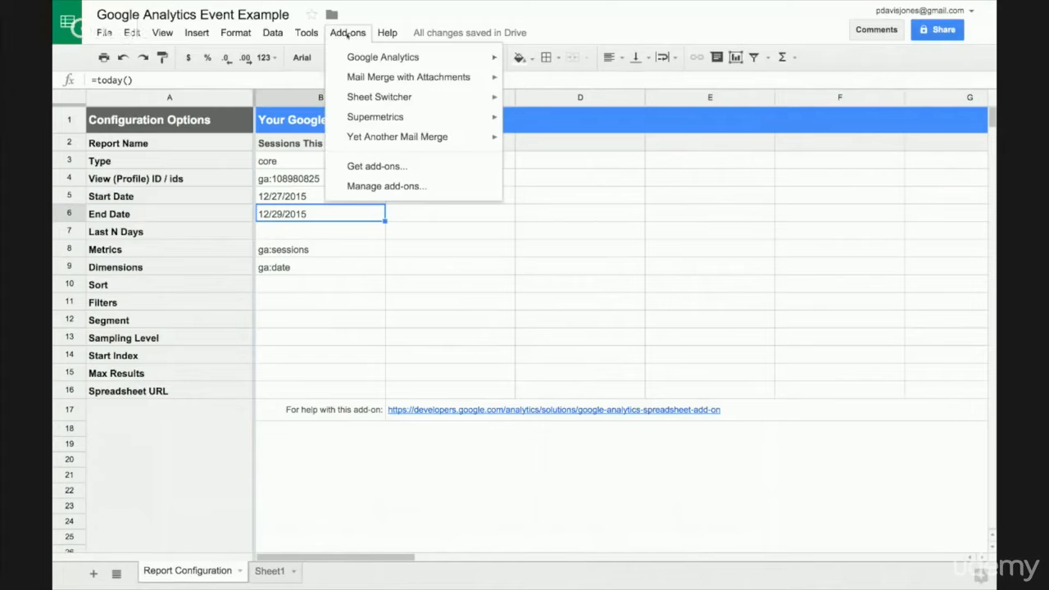
pyautogui.moveTo(352, 55)
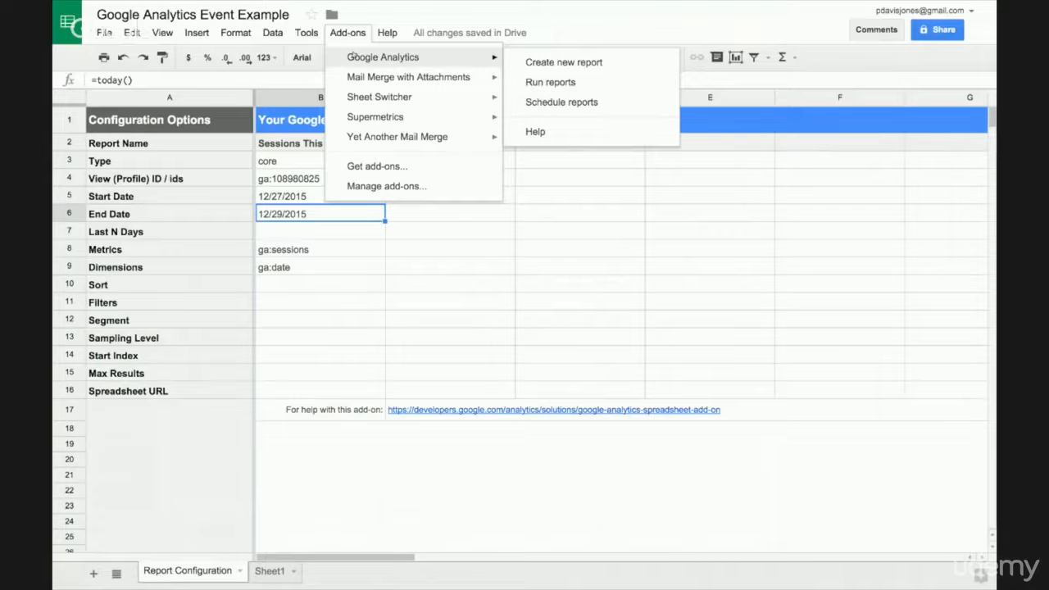
pyautogui.click(542, 82)
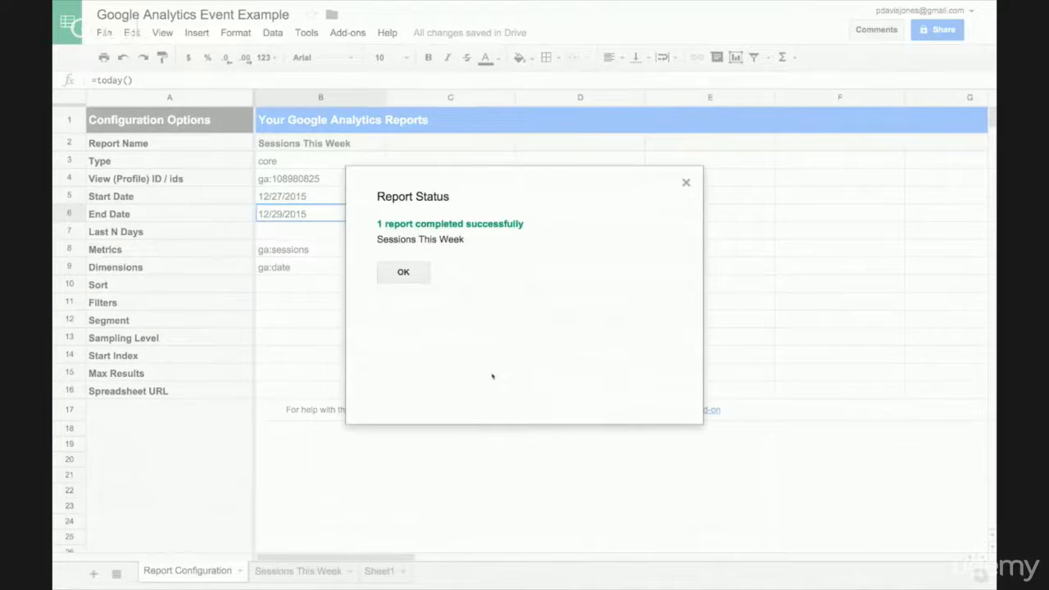
pyautogui.click(403, 272)
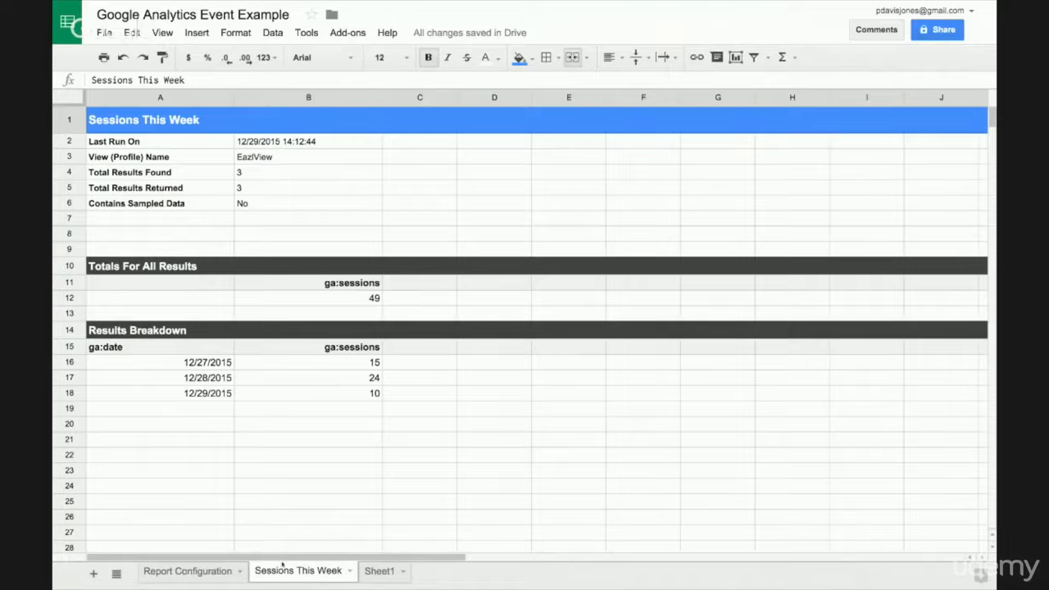
# Return to the Report Configuration sheet and duplicate the report settings from B2:B16 into column C, starting at C2
pyautogui.click(187, 571)
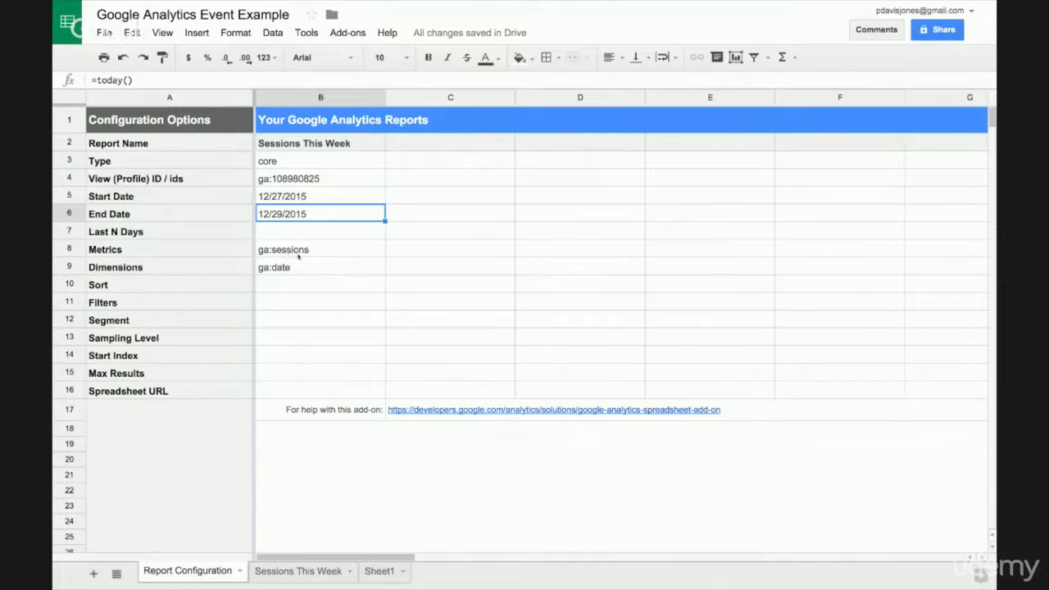
pyautogui.click(298, 256)
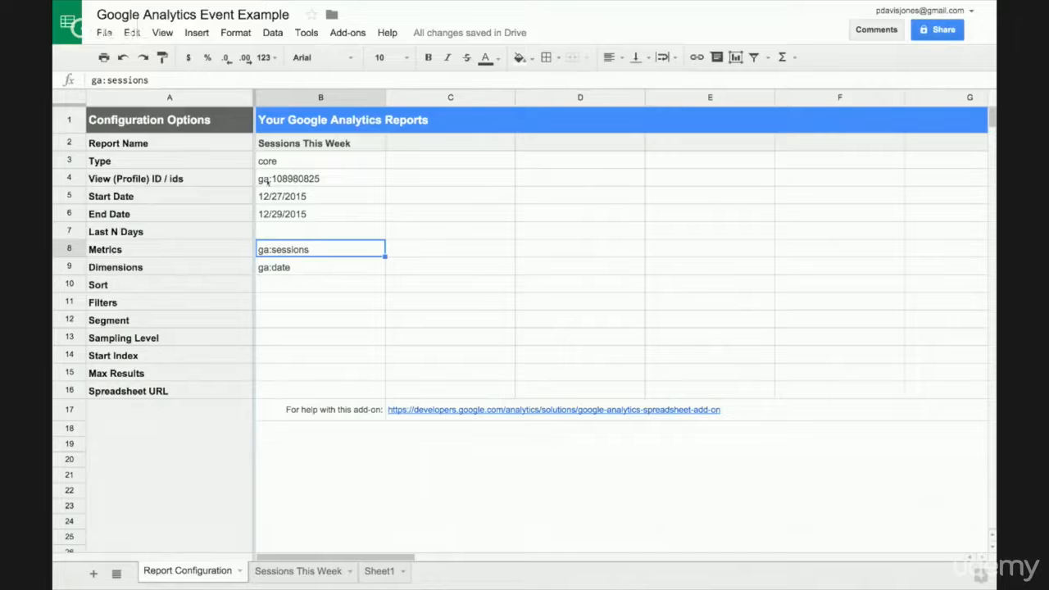
pyautogui.click(291, 182)
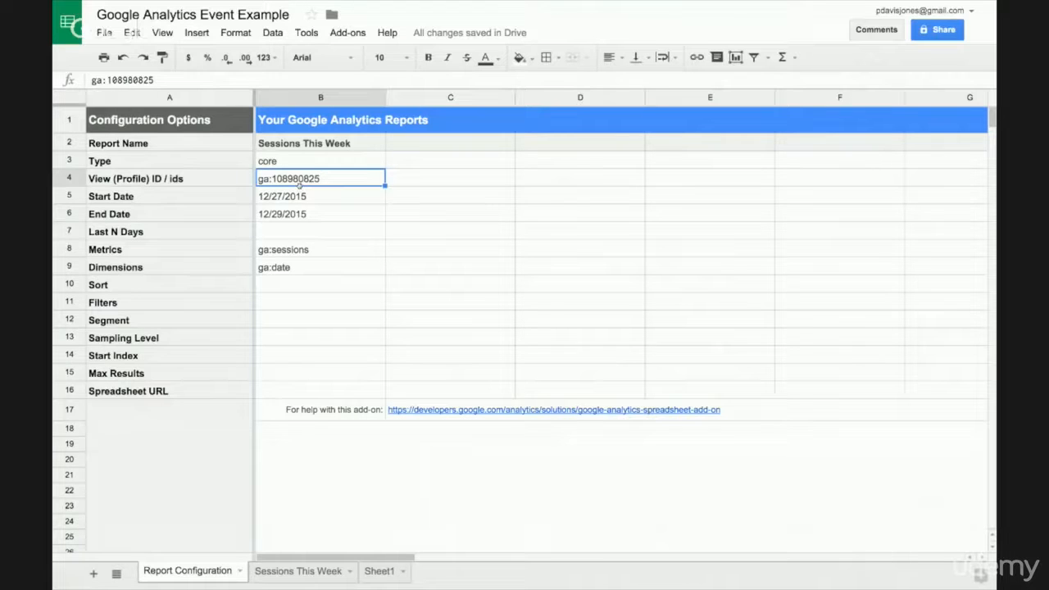
pyautogui.press('Up')
pyautogui.press('Up')
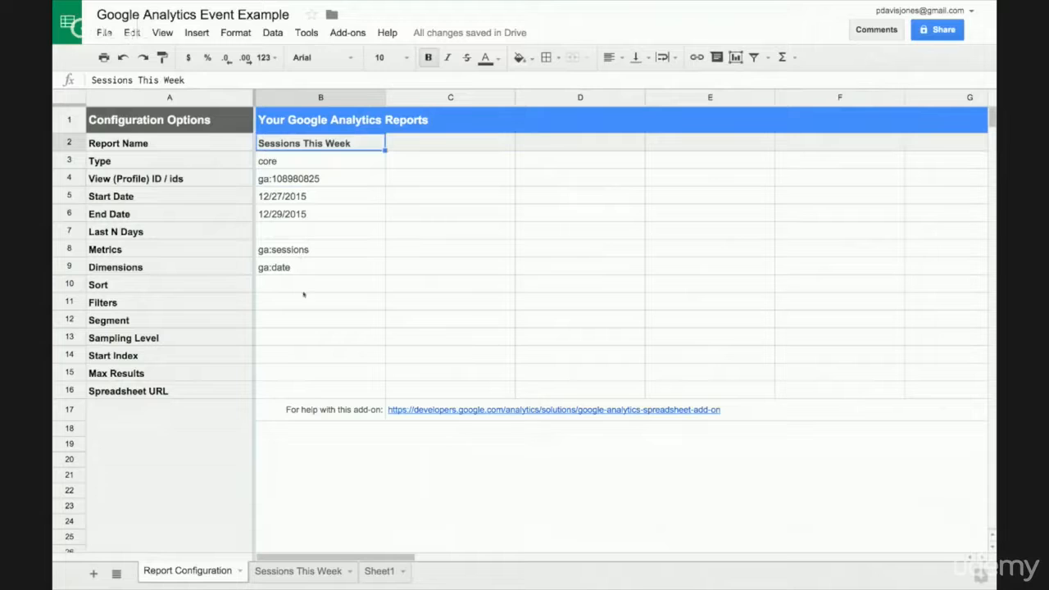
pyautogui.keyDown('shift'); pyautogui.click(294, 391); pyautogui.keyUp('shift')
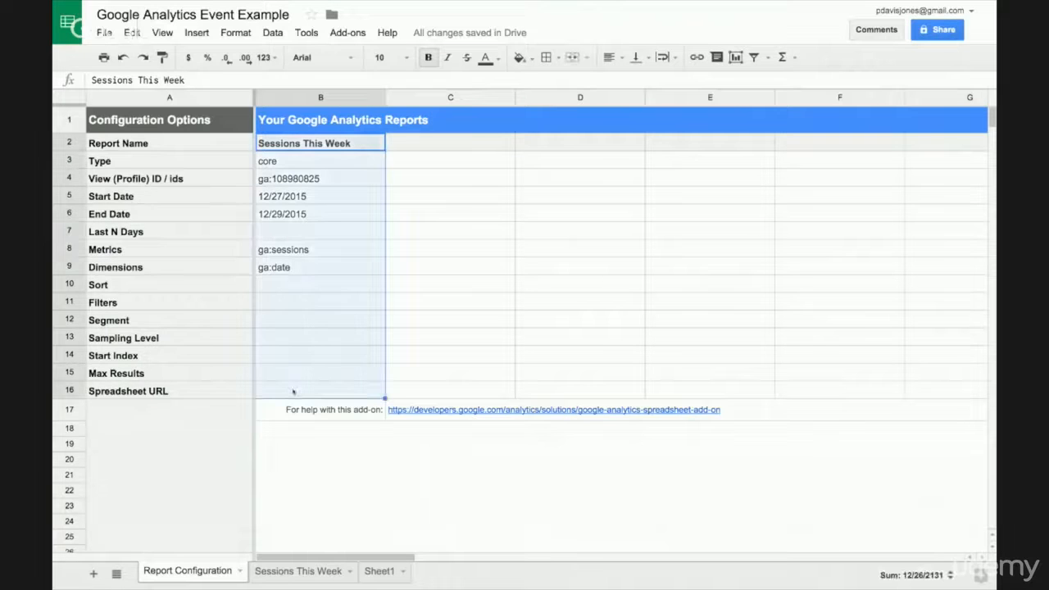
pyautogui.hotkey('ctrl', 'c')
pyautogui.click(436, 145)
pyautogui.hotkey('ctrl', 'v')
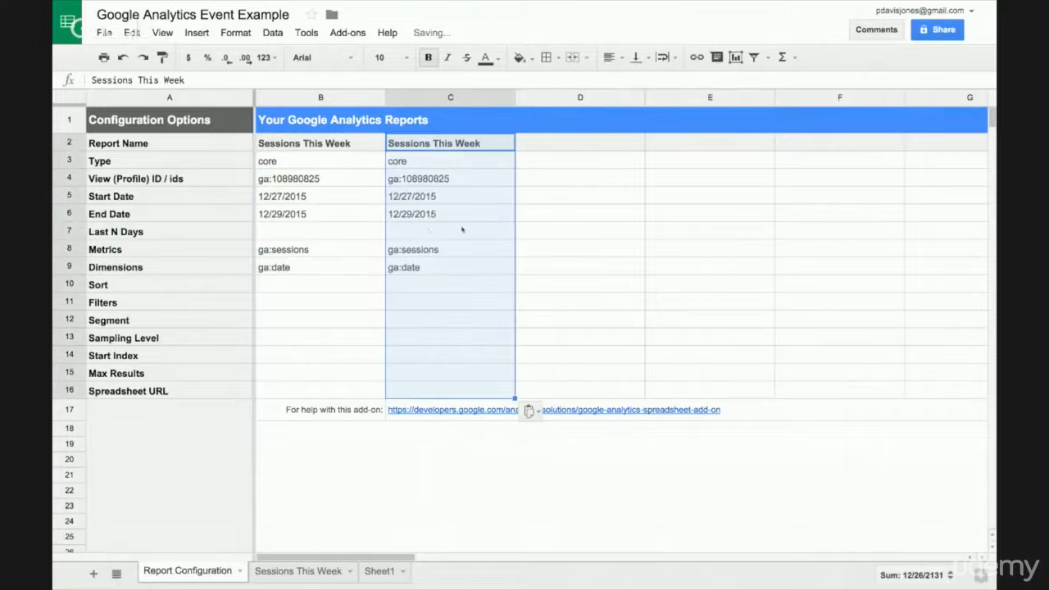
pyautogui.click(462, 230)
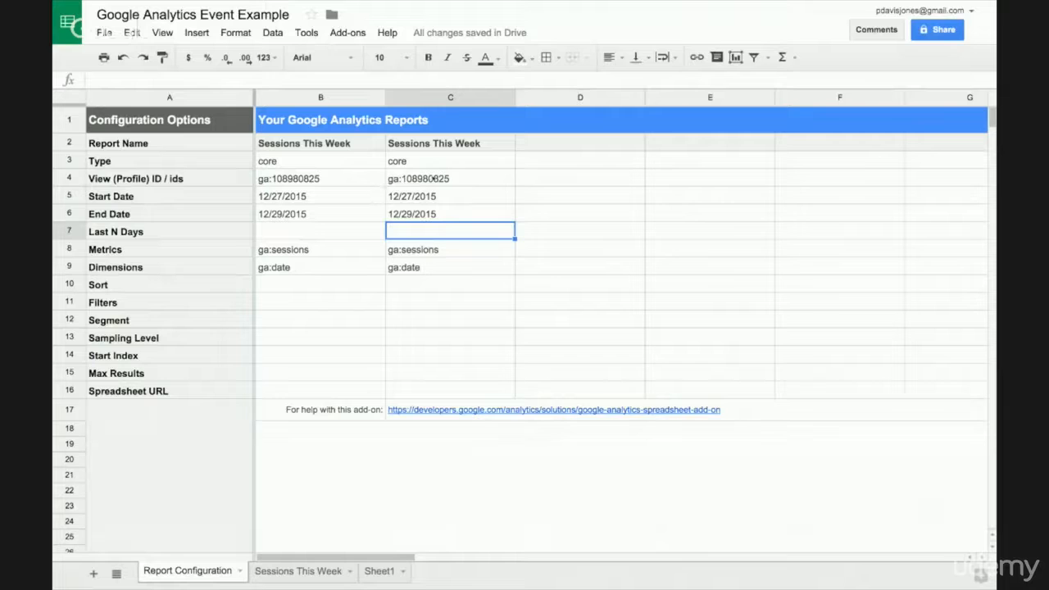
pyautogui.click(433, 178)
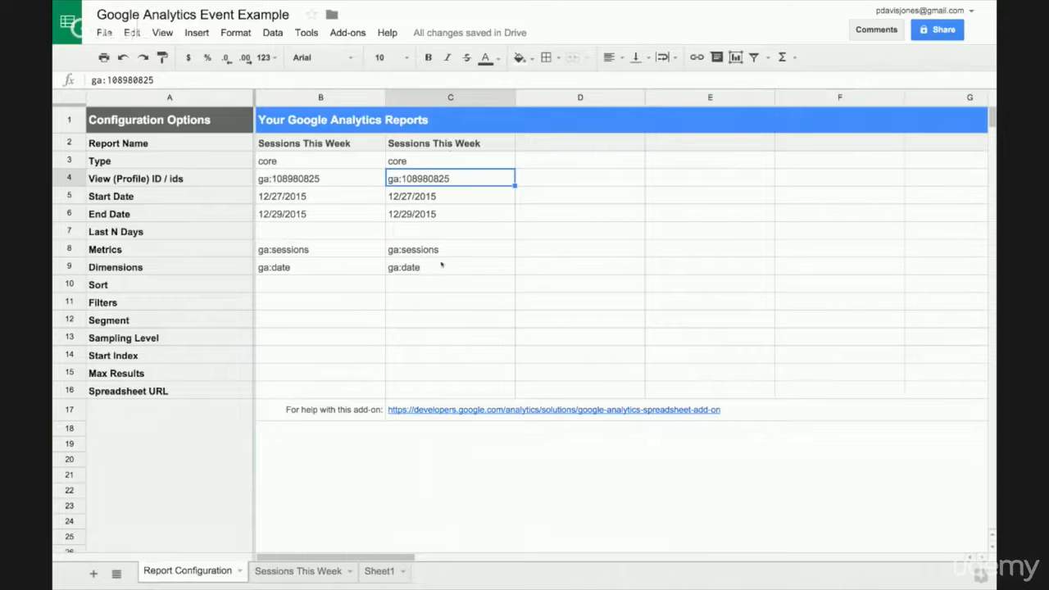
# Rename the duplicated report in C2 to "Sessions Last Week"
pyautogui.click(447, 147)
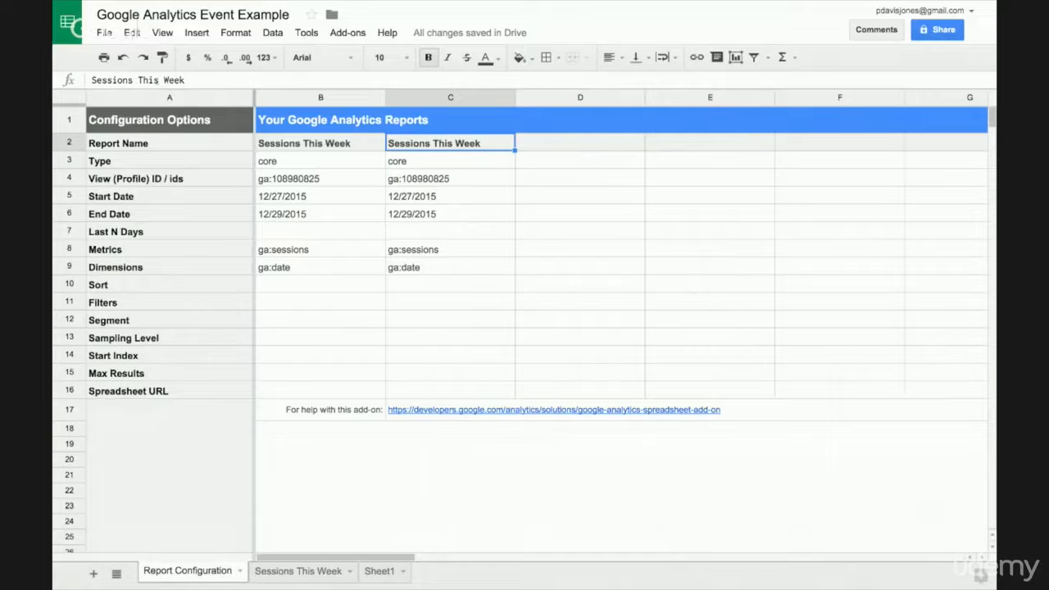
pyautogui.click(149, 80)
pyautogui.doubleClick(150, 79)
pyautogui.write('Las')
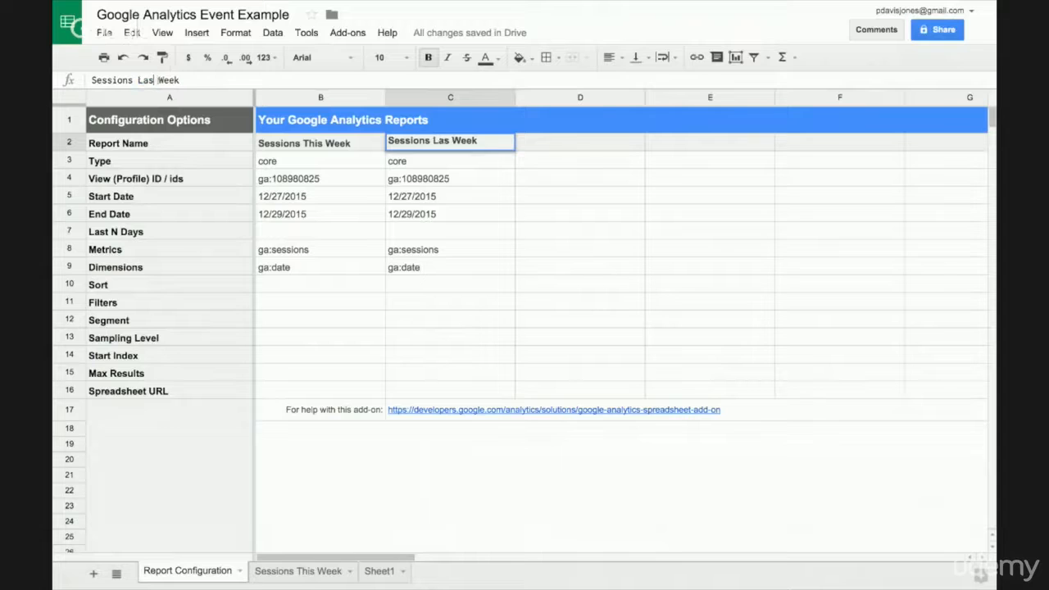
pyautogui.write('t')
pyautogui.click(418, 179)
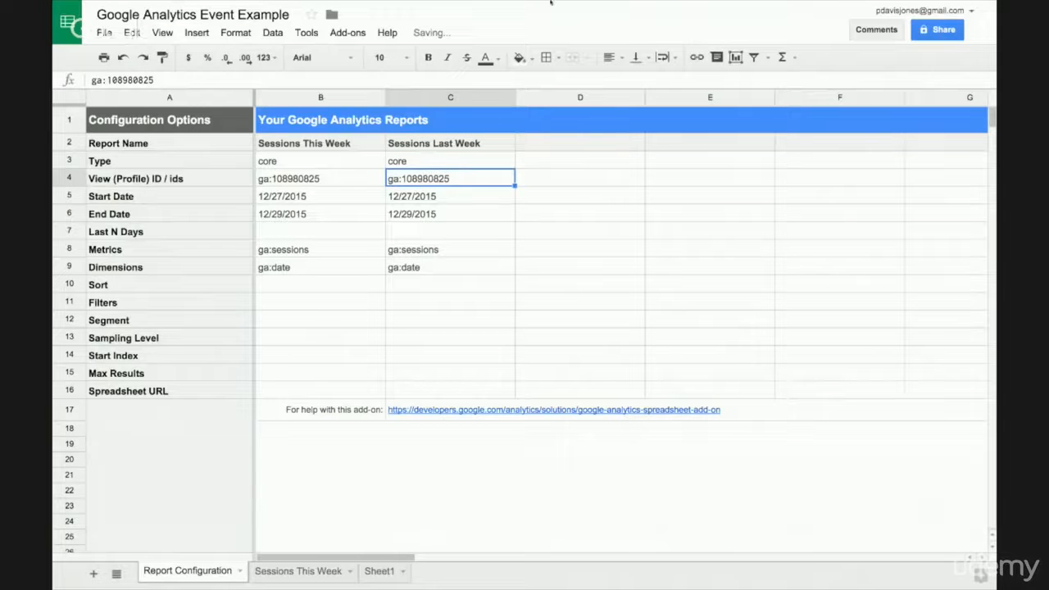
# Switch to the example dashboard site, examine its "Subscribers This Week vs Last" chart, and return to the Google Analytics Event Example spreadsheet
pyautogui.moveTo(551, 1)
pyautogui.click(897, 34)
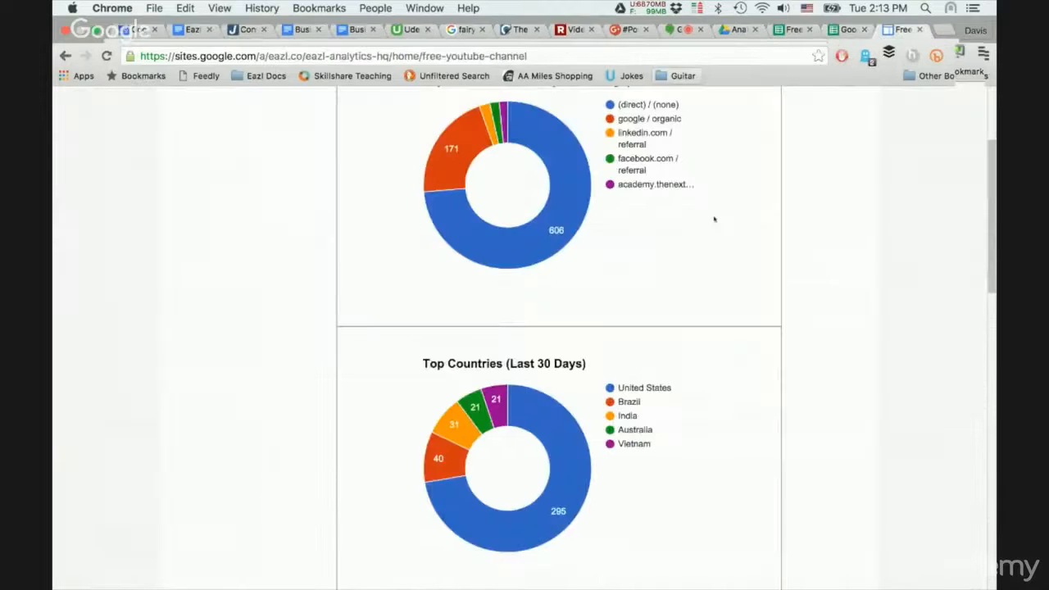
pyautogui.scroll(-5, 667, 244)
pyautogui.scroll(-2, 666, 243)
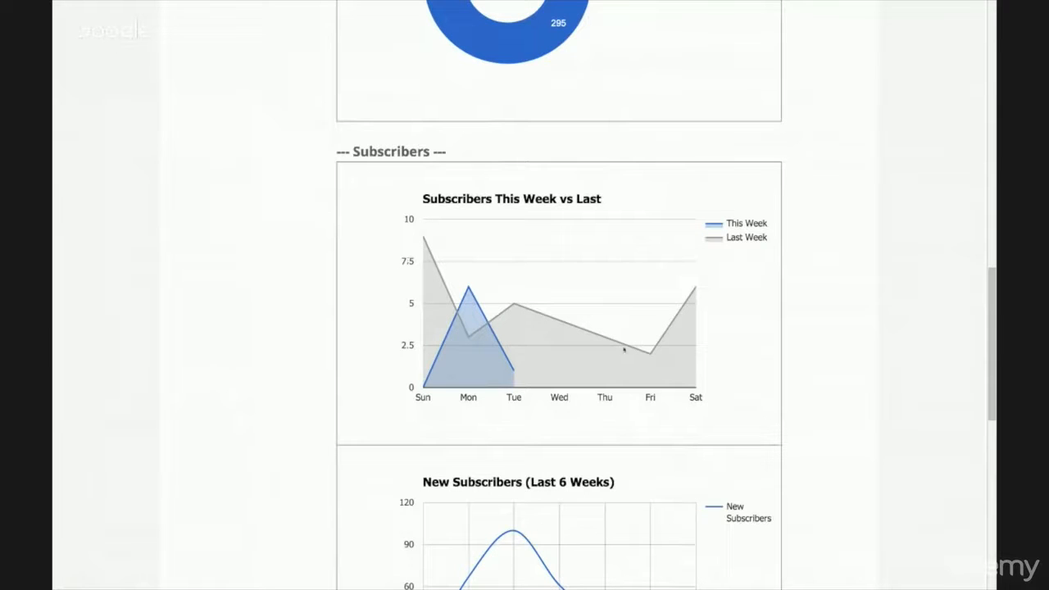
pyautogui.moveTo(626, 3)
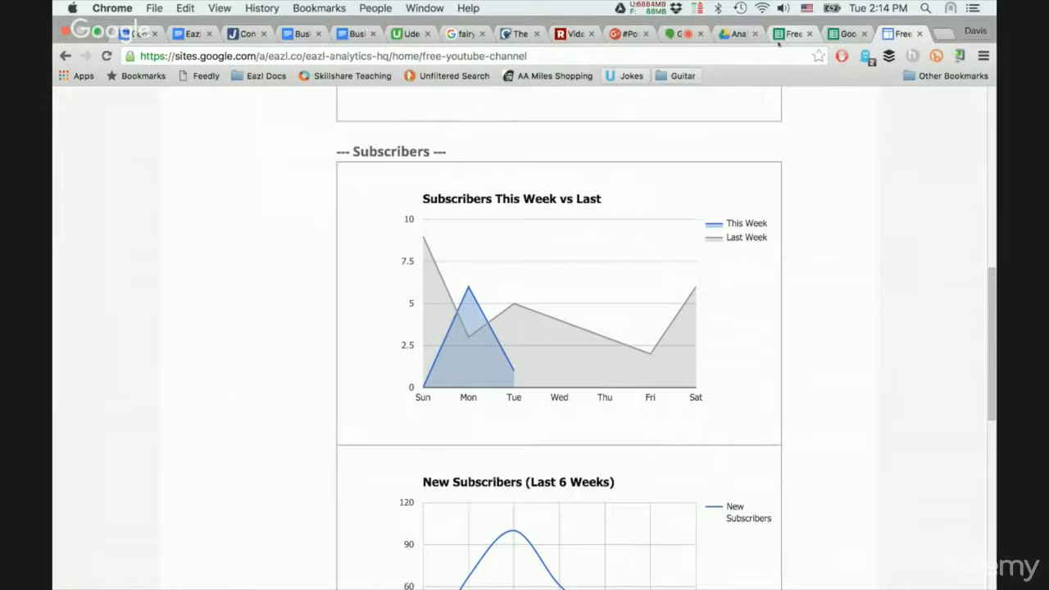
pyautogui.click(754, 34)
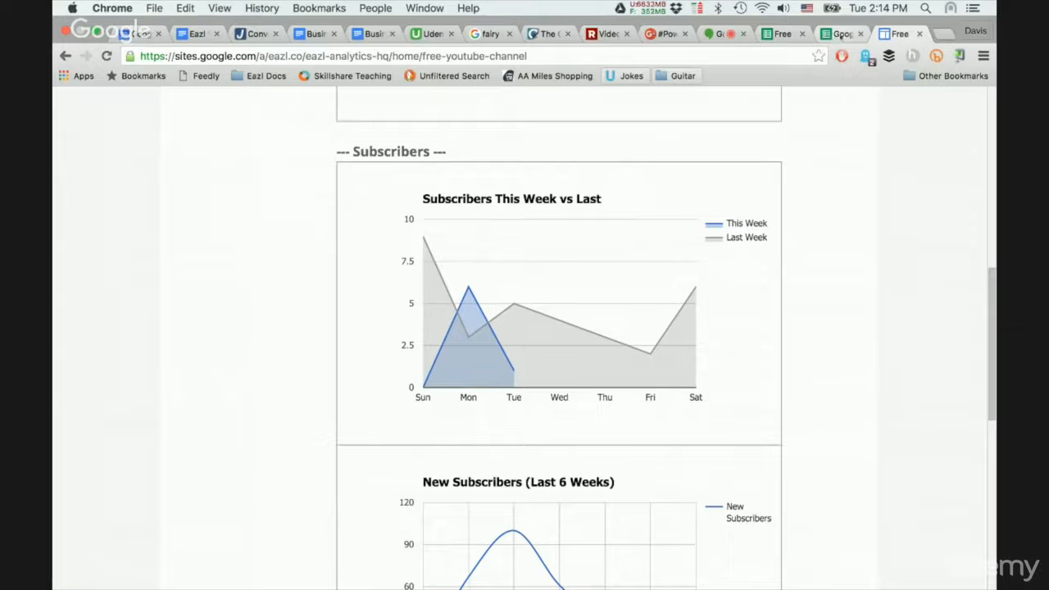
pyautogui.click(844, 34)
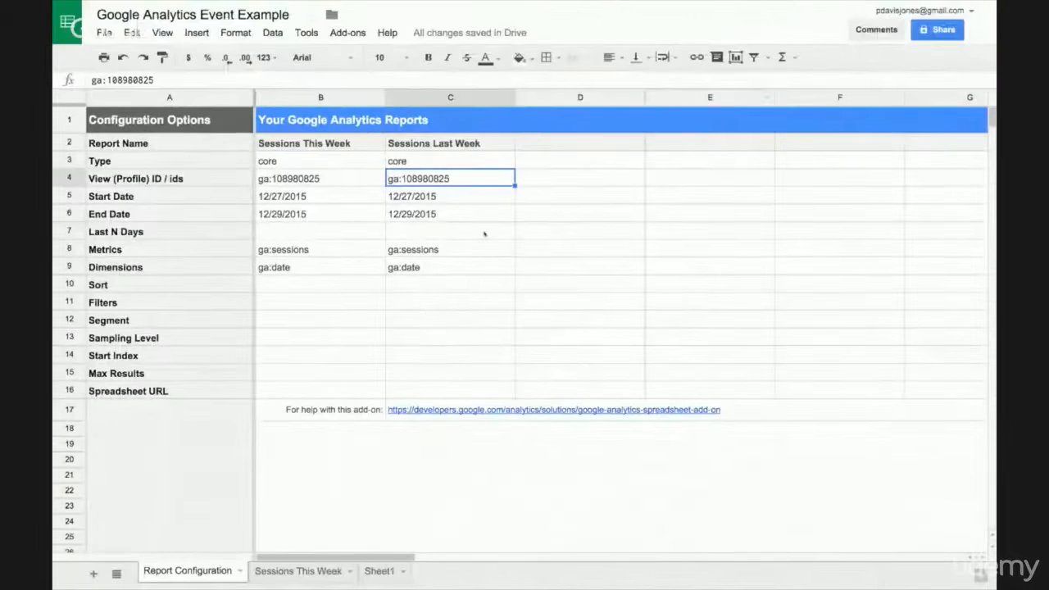
# Set the Sessions Last Week report's Start Date in C5 to the formula =B5-7
pyautogui.click(433, 198)
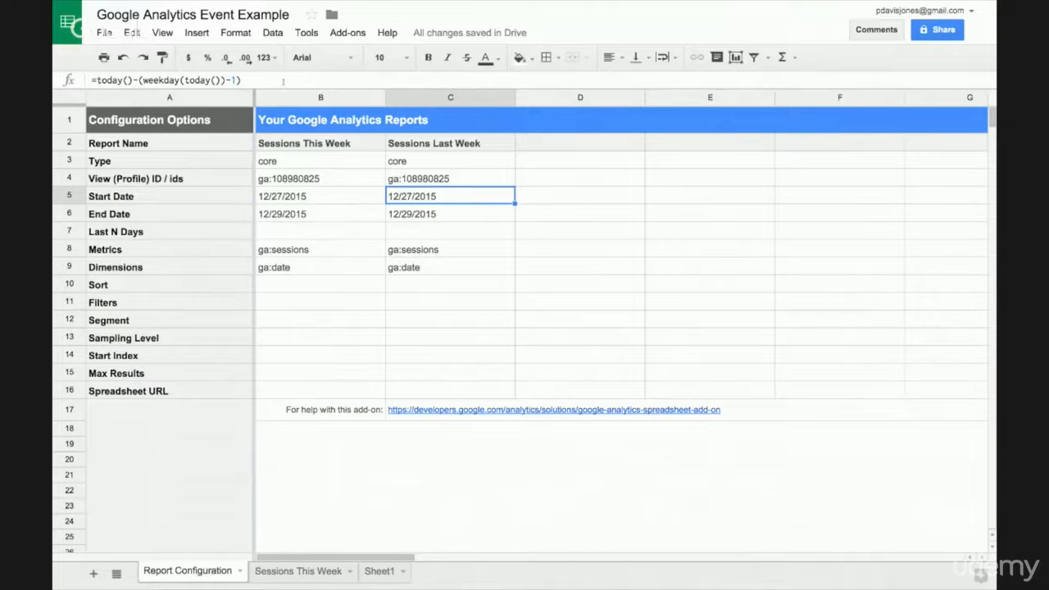
pyautogui.moveTo(283, 82); pyautogui.dragTo(97, 81)
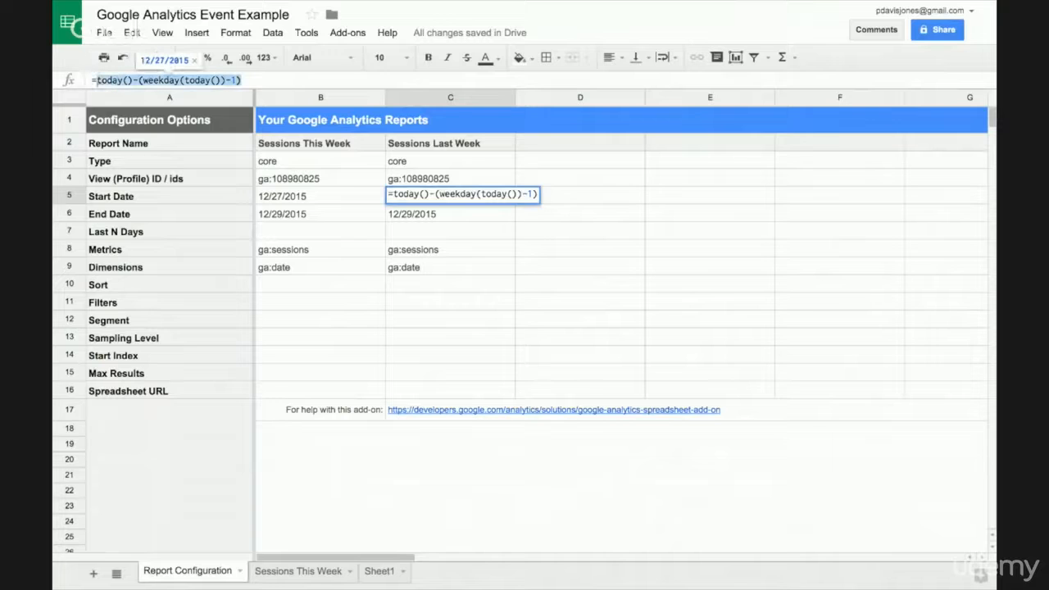
pyautogui.press('BackSpace')
pyautogui.click(283, 196)
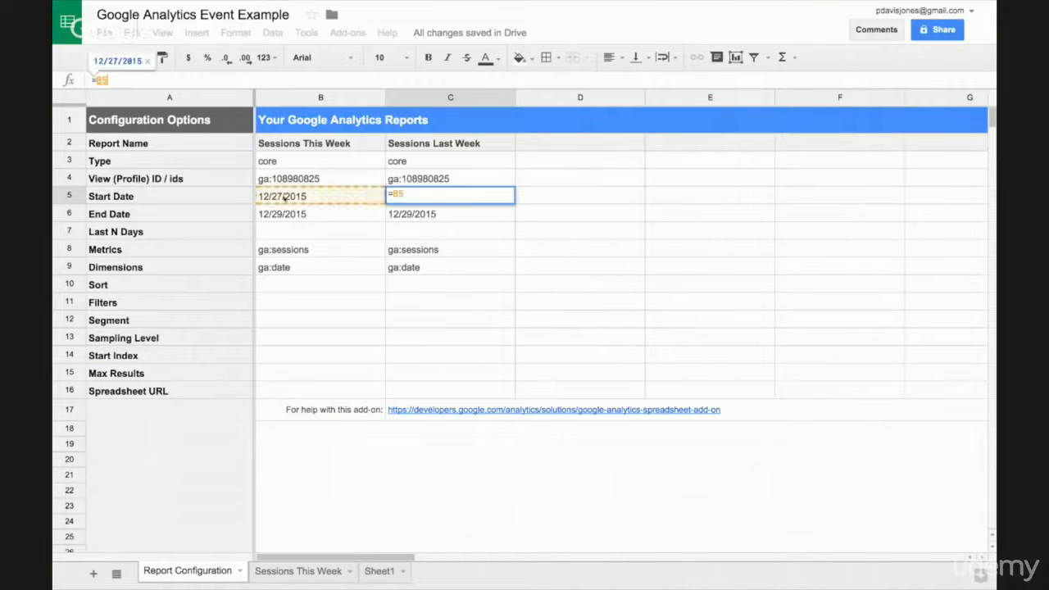
pyautogui.write('-7')
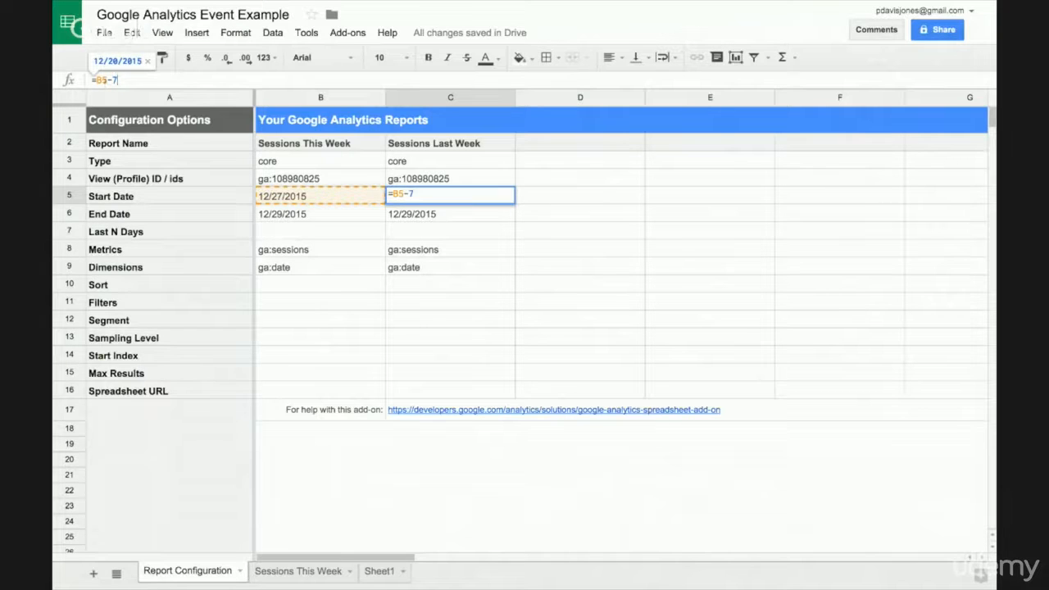
pyautogui.press('Return')
pyautogui.press('Up')
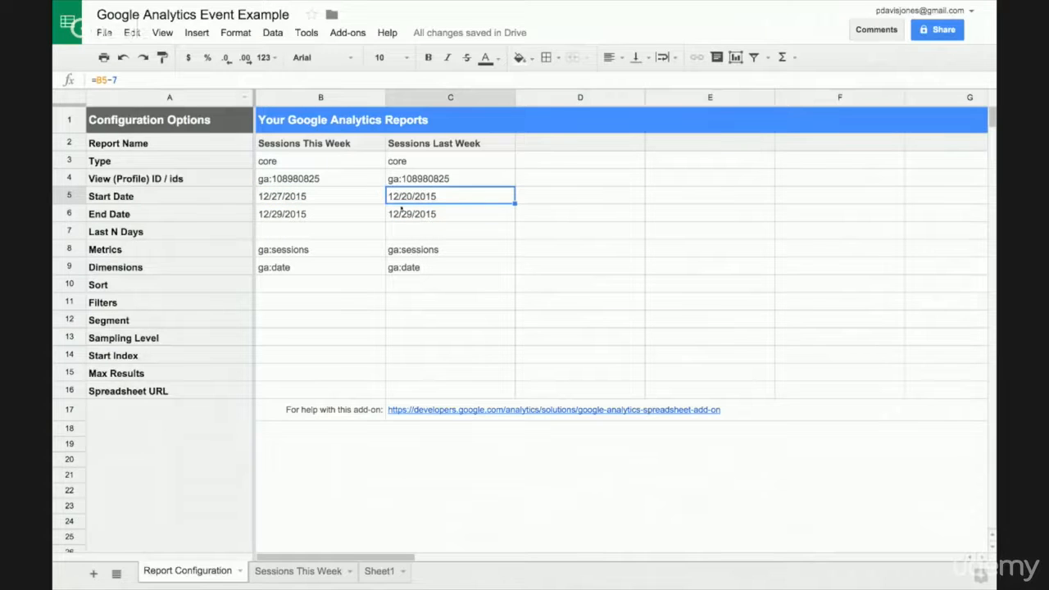
pyautogui.click(413, 214)
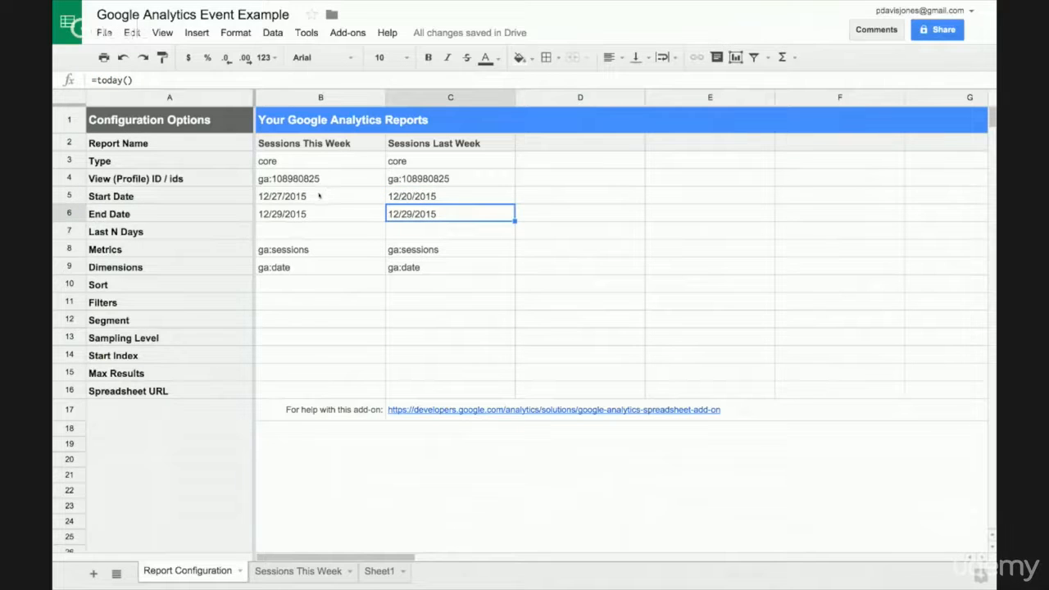
pyautogui.click(141, 80)
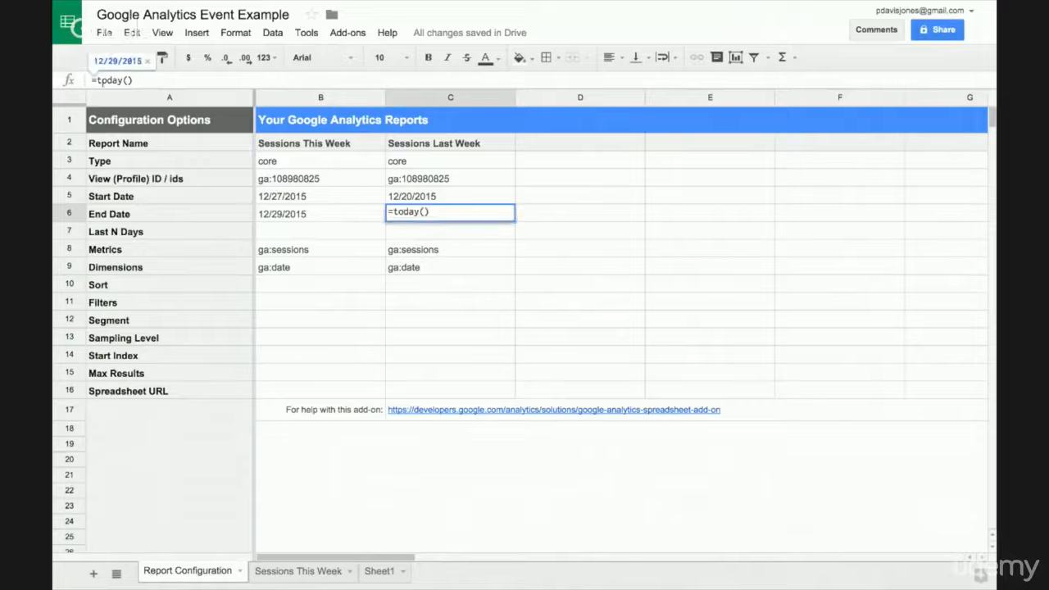
pyautogui.moveTo(134, 80); pyautogui.dragTo(97, 80)
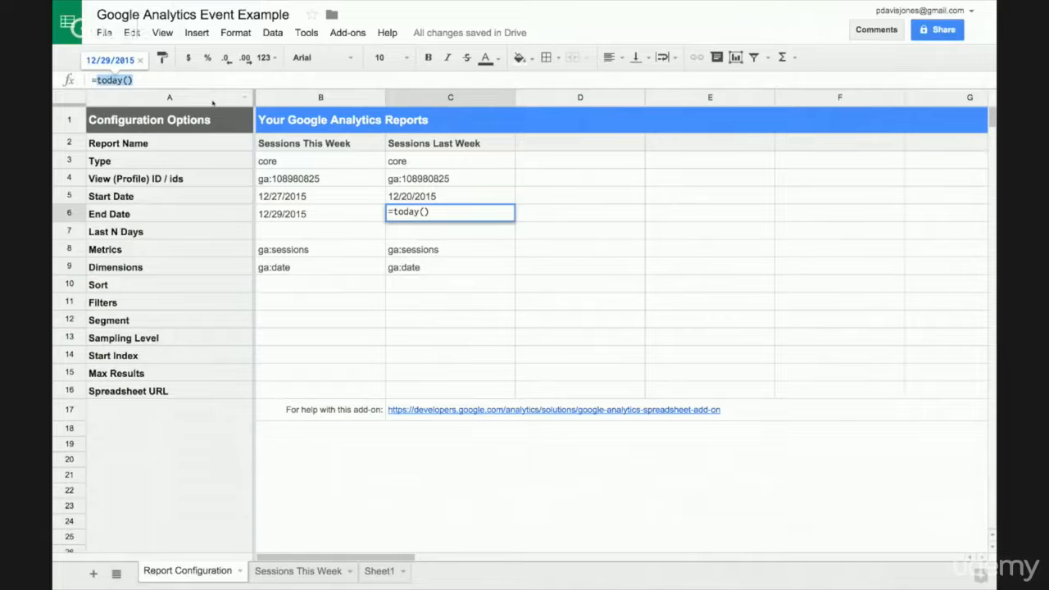
pyautogui.click(313, 197)
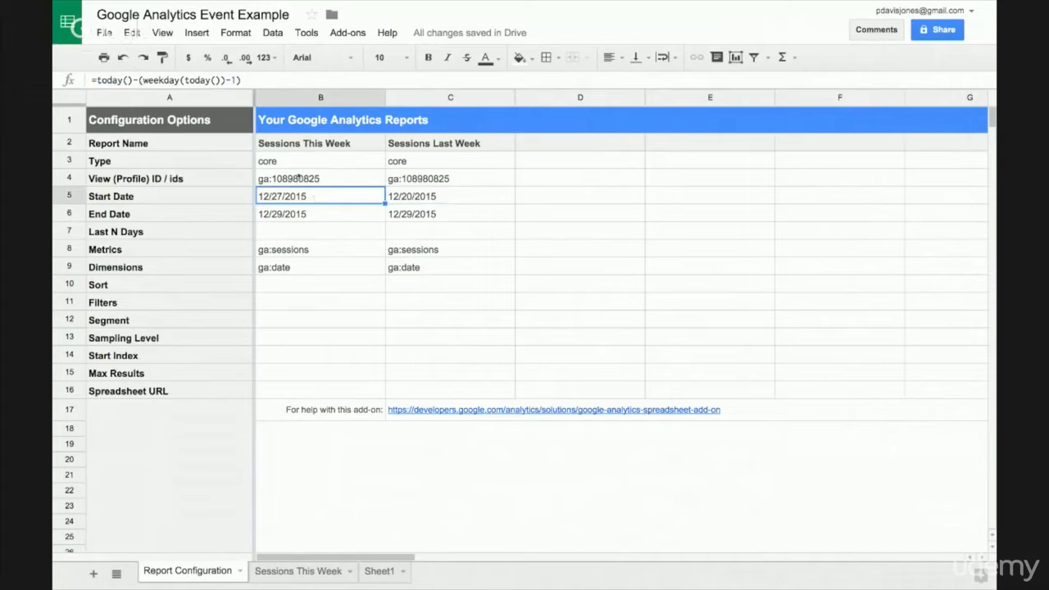
pyautogui.moveTo(254, 79); pyautogui.dragTo(73, 64)
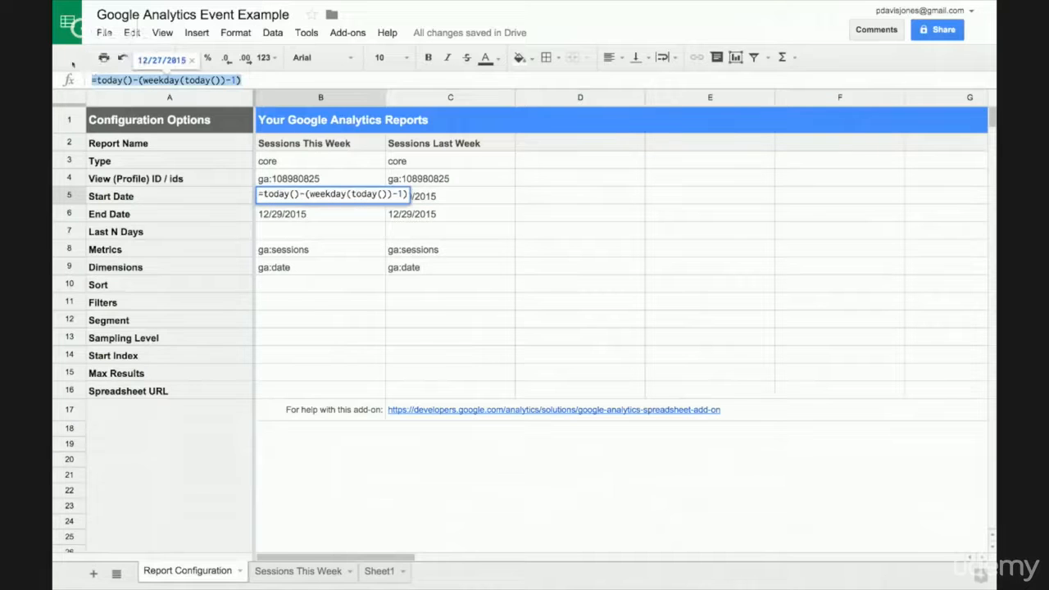
pyautogui.press('BackSpace')
pyautogui.write('=')
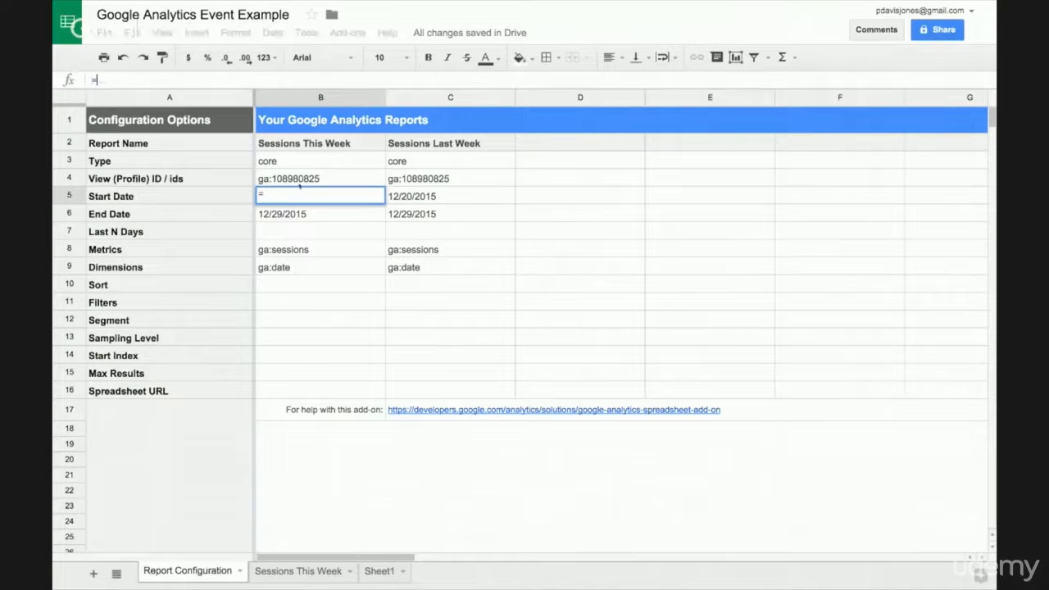
pyautogui.press('Escape')
# Set the Sessions Last Week report's End Date in C6 to the formula =B5-1
pyautogui.click(397, 219)
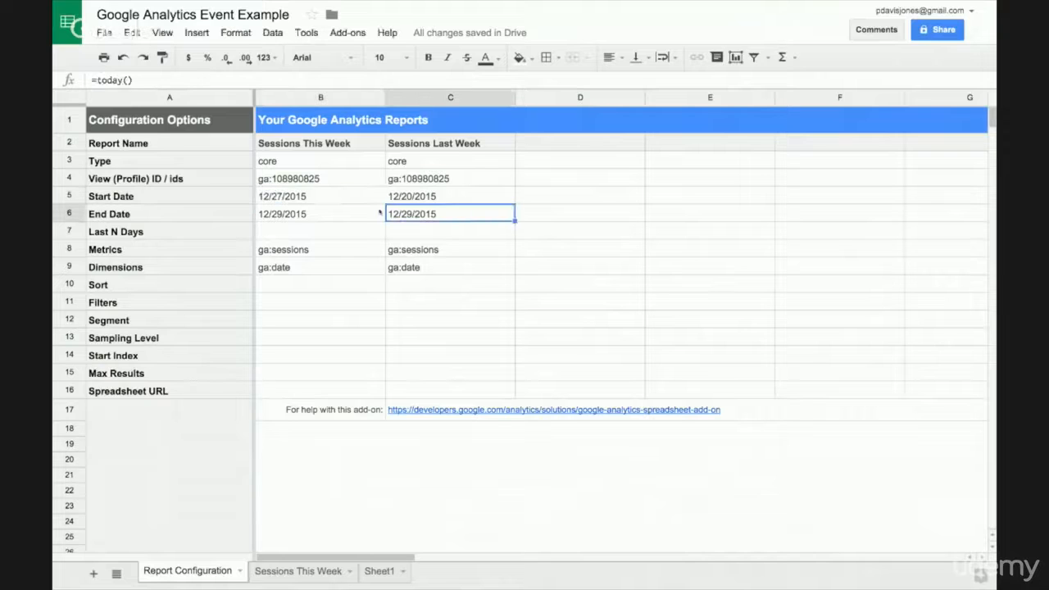
pyautogui.moveTo(270, 79); pyautogui.dragTo(70, 75)
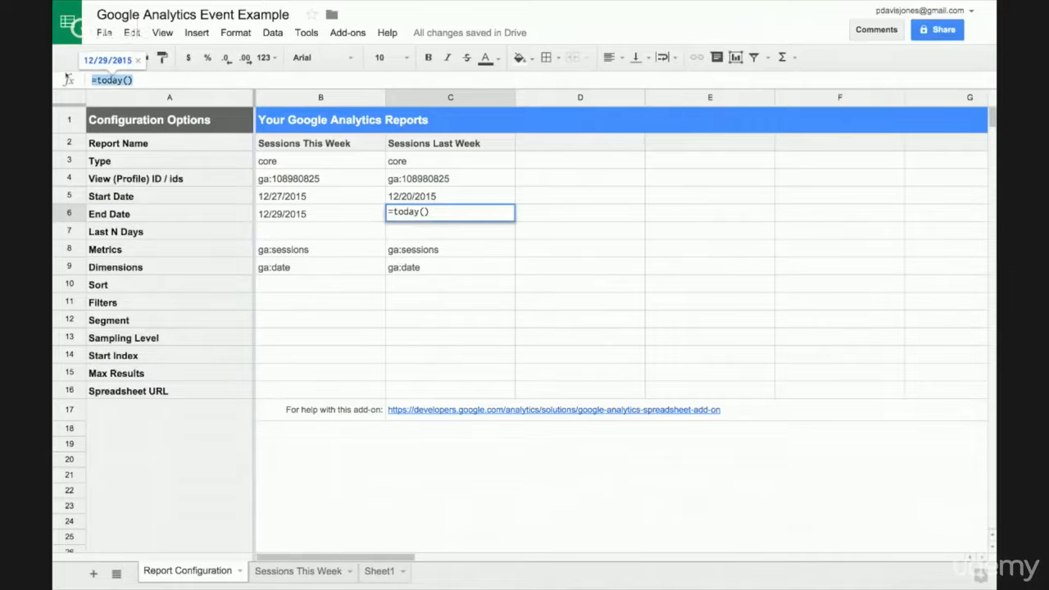
pyautogui.write('=')
pyautogui.click(292, 196)
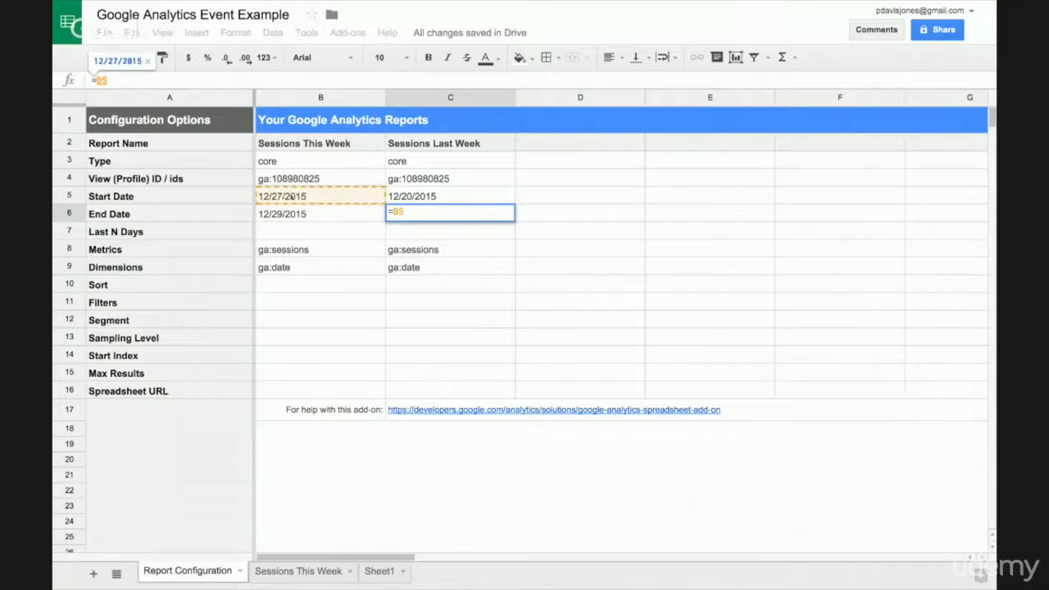
pyautogui.write('-1')
pyautogui.press('Return')
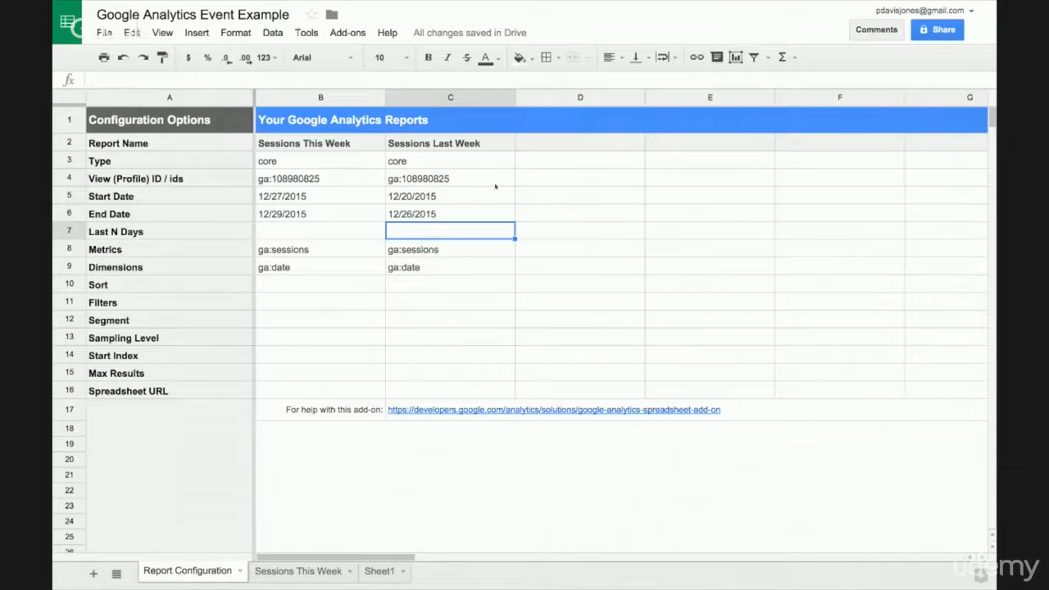
# Start a new report with the Google Analytics add-on and name it "Subscribers This Week"
pyautogui.click(347, 33)
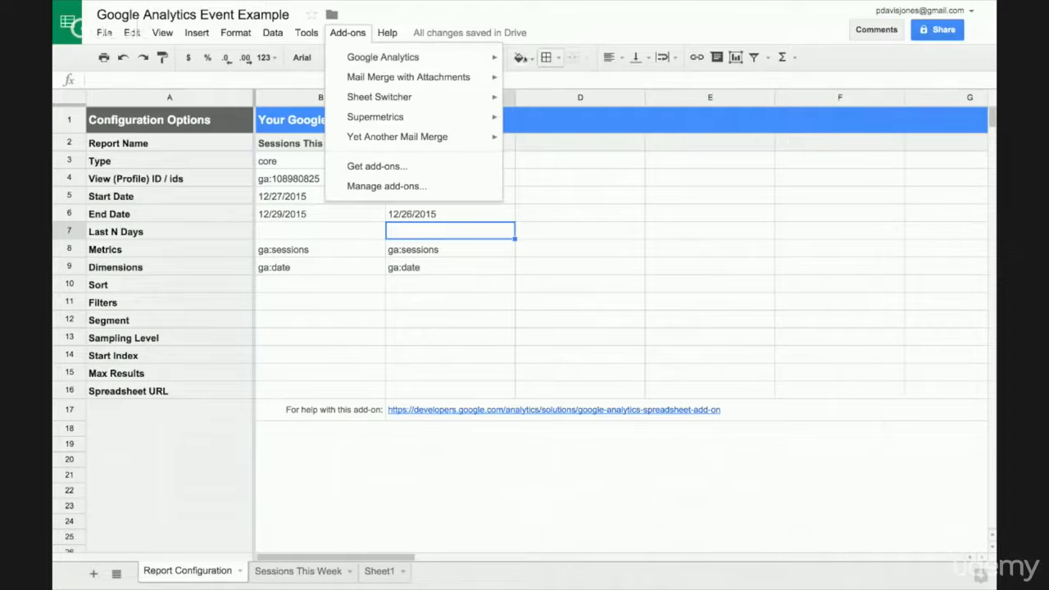
pyautogui.moveTo(451, 57)
pyautogui.click(545, 62)
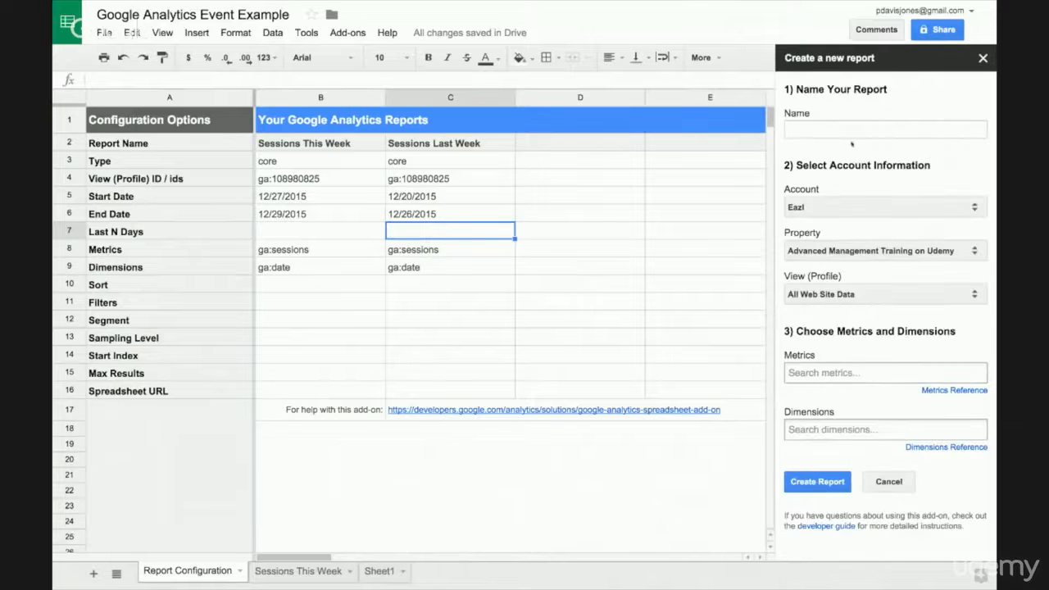
pyautogui.click(849, 132)
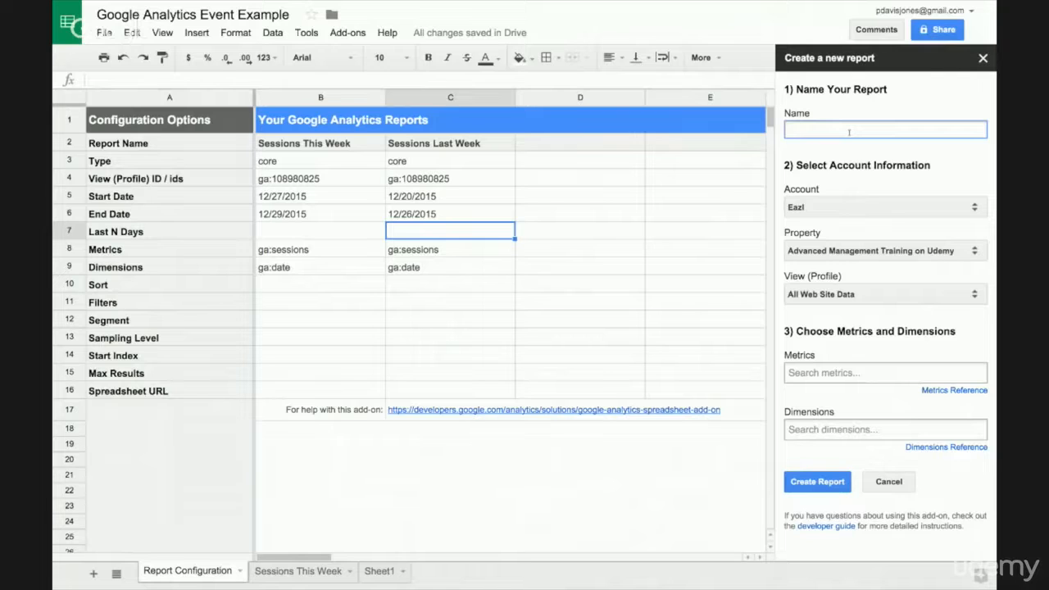
pyautogui.write('Subscribers This Week')
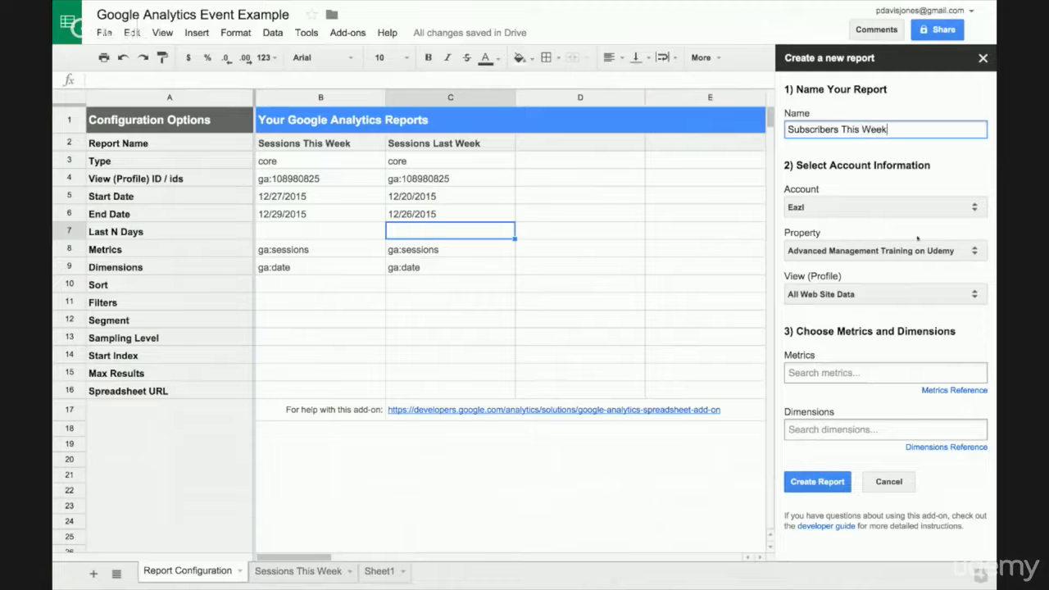
# Keep the Eazl account and choose the Eazl Free YouTube Channel property with the EazlView view for the new report
pyautogui.click(875, 208)
pyautogui.click(875, 207)
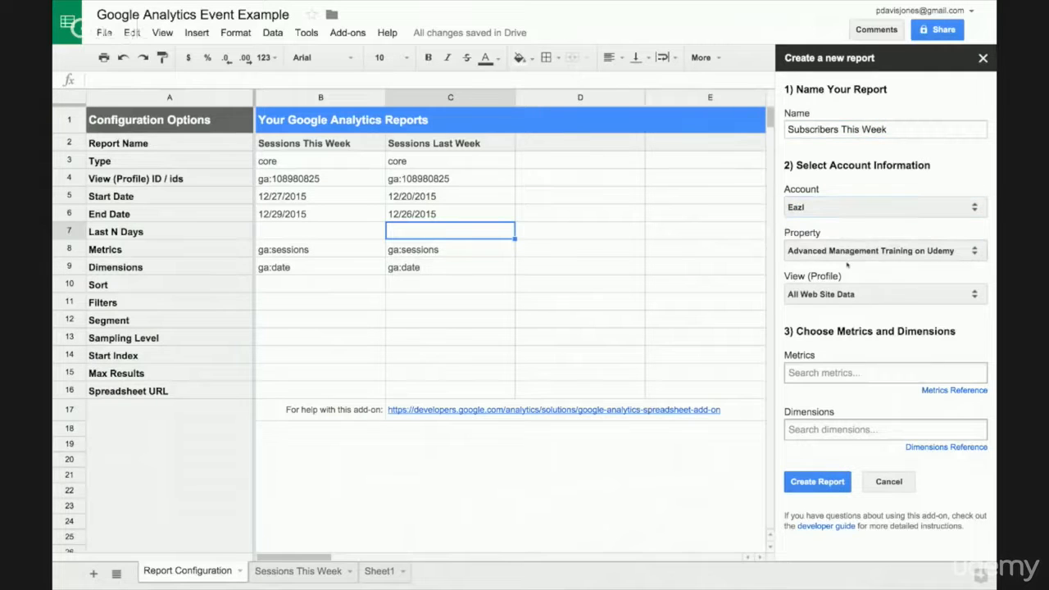
pyautogui.click(852, 251)
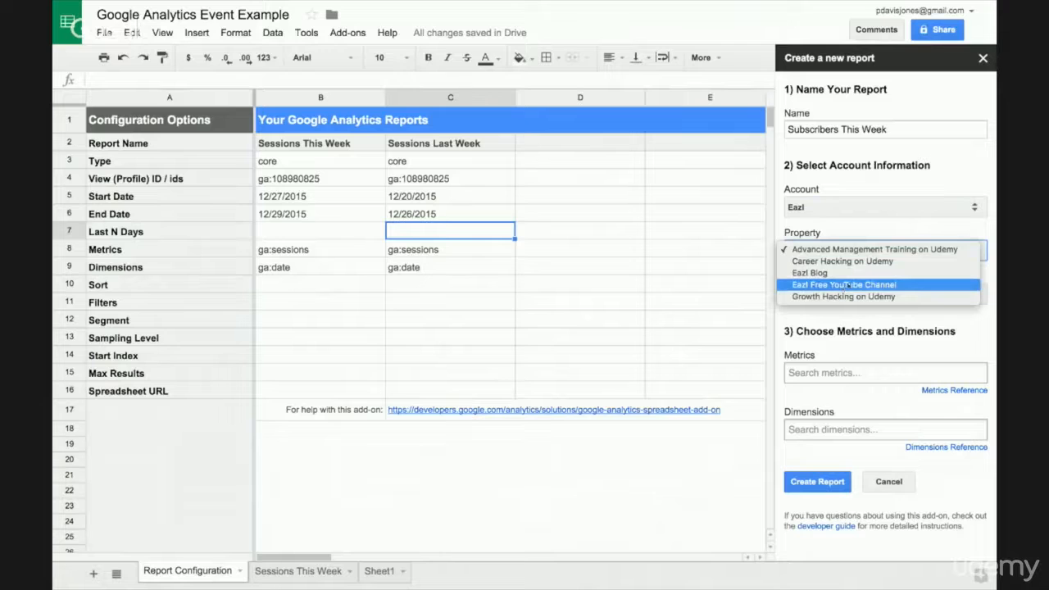
pyautogui.click(847, 284)
pyautogui.click(846, 294)
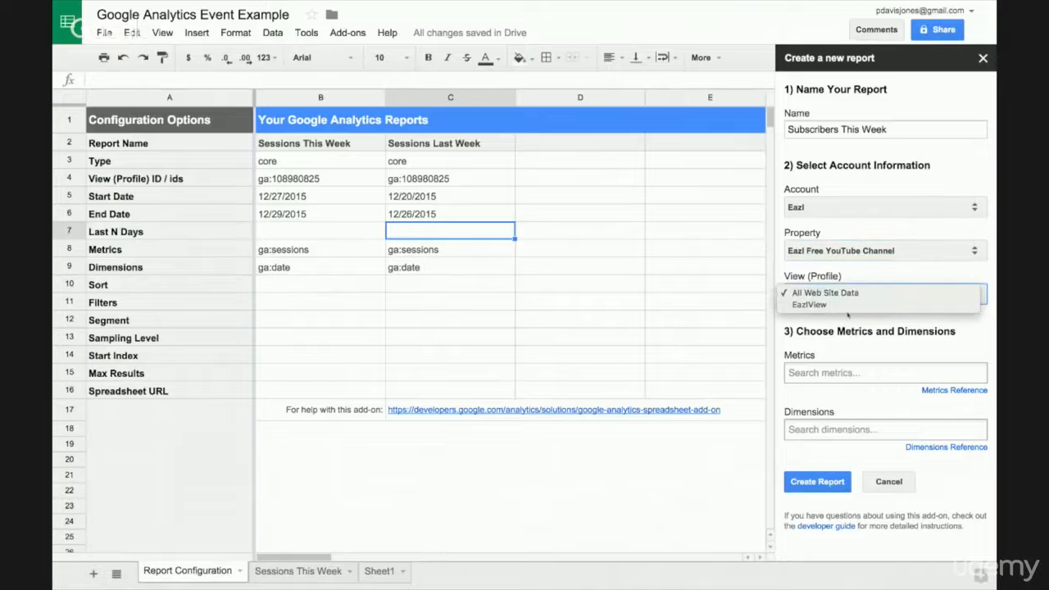
# Add Goal XX Completions as the new report's metric and Date as its dimension
pyautogui.click(862, 370)
pyautogui.write('Goal')
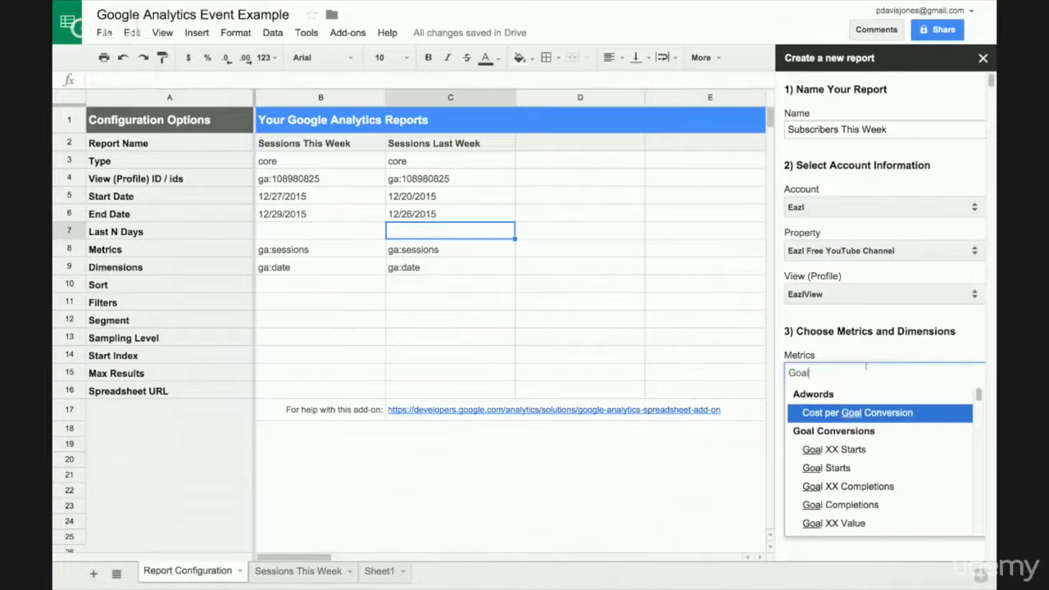
pyautogui.click(870, 488)
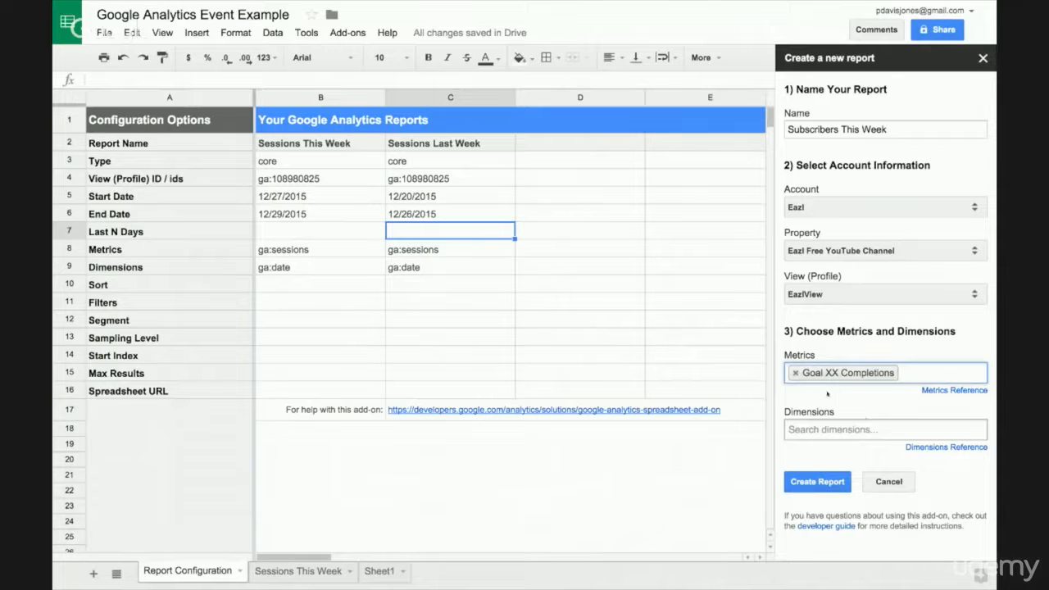
pyautogui.click(844, 431)
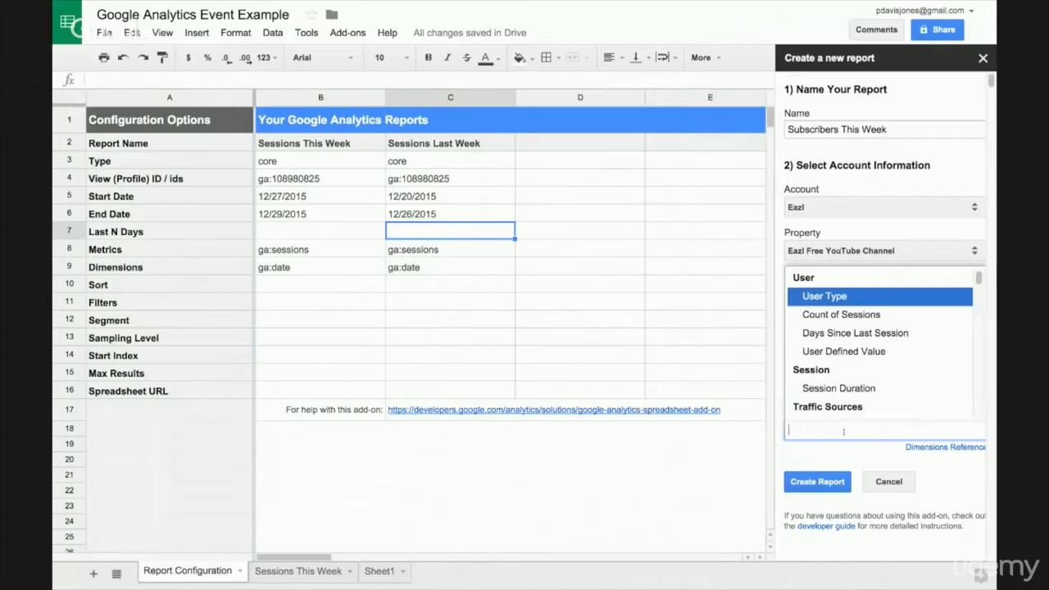
pyautogui.write('Date')
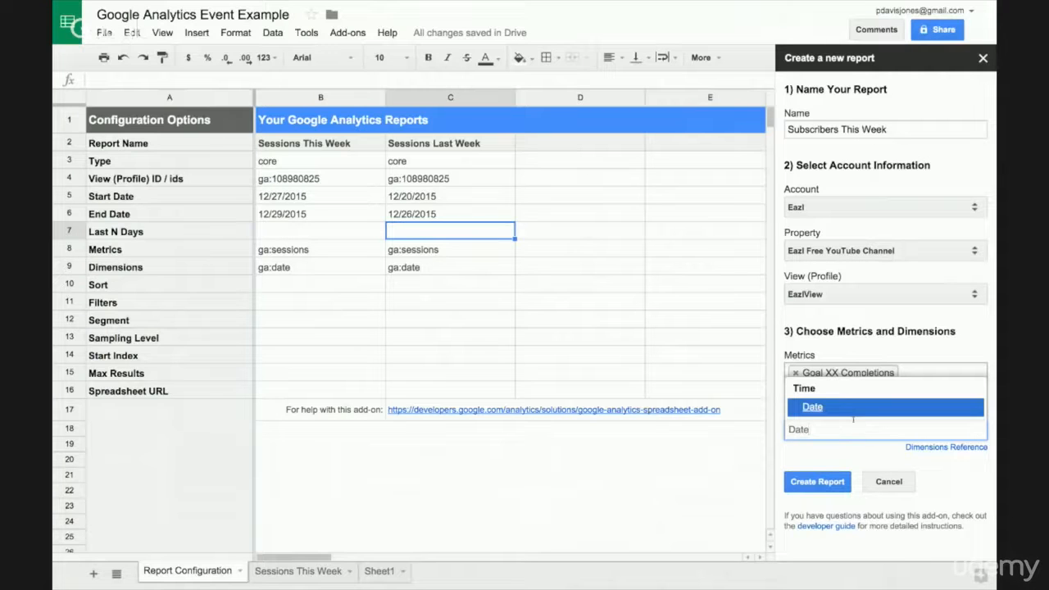
pyautogui.click(854, 412)
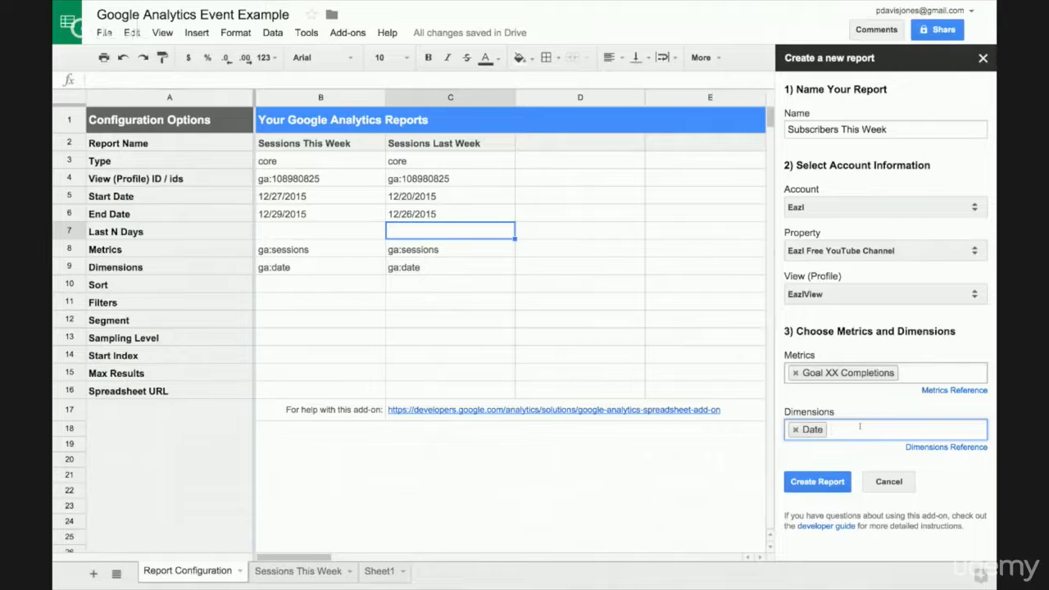
# Search the new report's dimensions for Month, browse the matching time options, and clear the search without adding one
pyautogui.write('Mo')
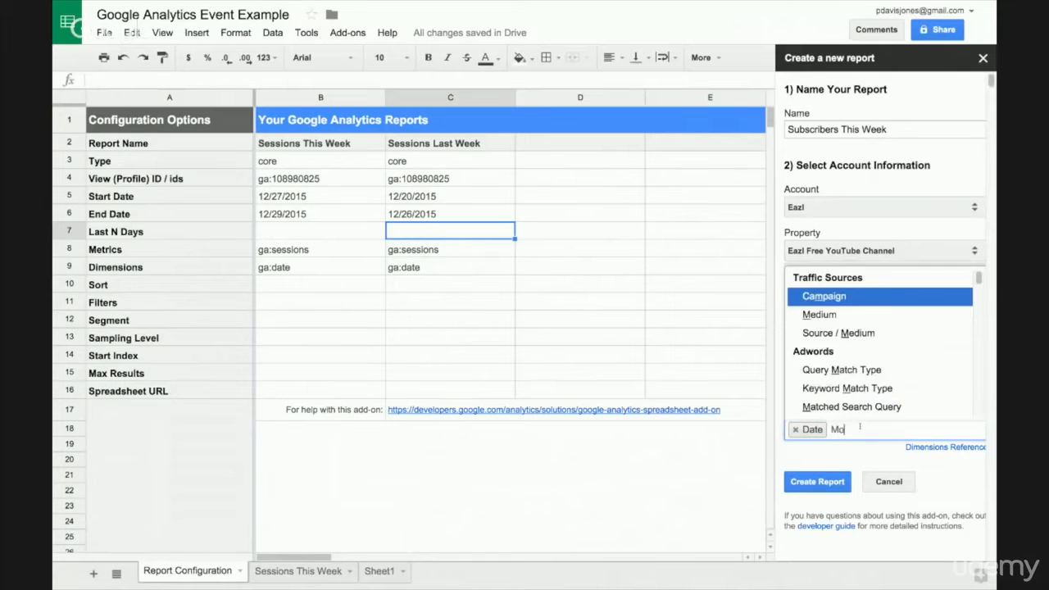
pyautogui.write('nth')
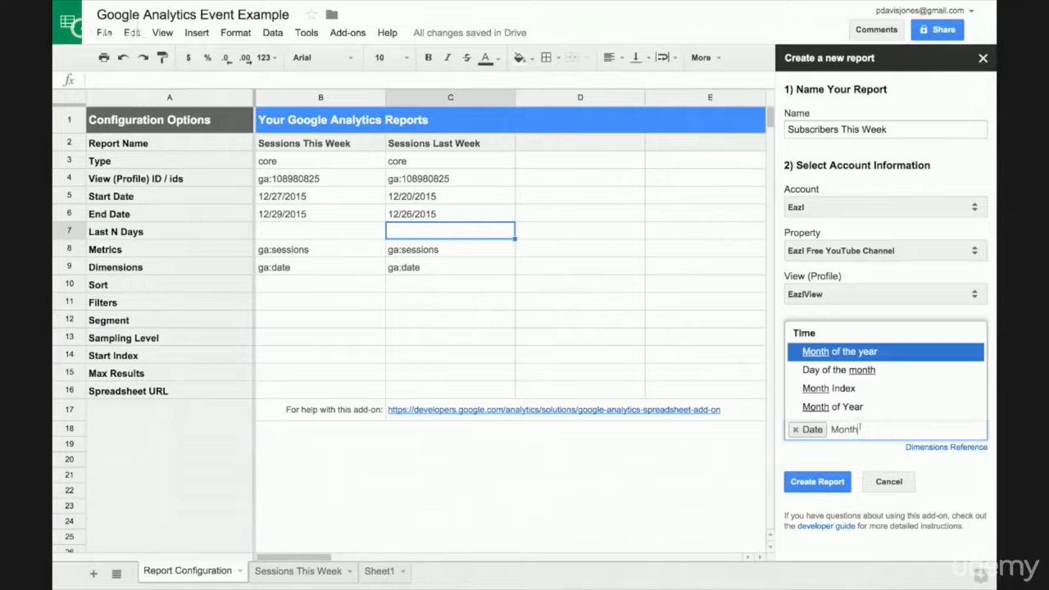
pyautogui.press('Down')
pyautogui.press('Down')
pyautogui.press('Up')
pyautogui.press('Up')
pyautogui.press('Down')
pyautogui.press('Down')
pyautogui.press('Down')
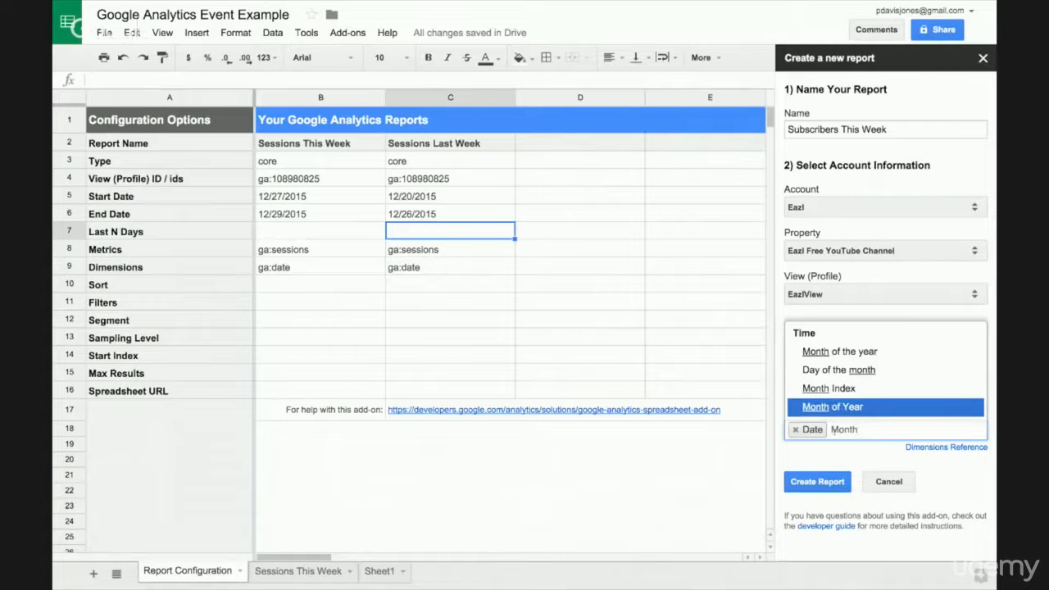
pyautogui.press('BackSpace')
pyautogui.press('BackSpace')
pyautogui.press('BackSpace')
pyautogui.press('BackSpace')
pyautogui.press('BackSpace')
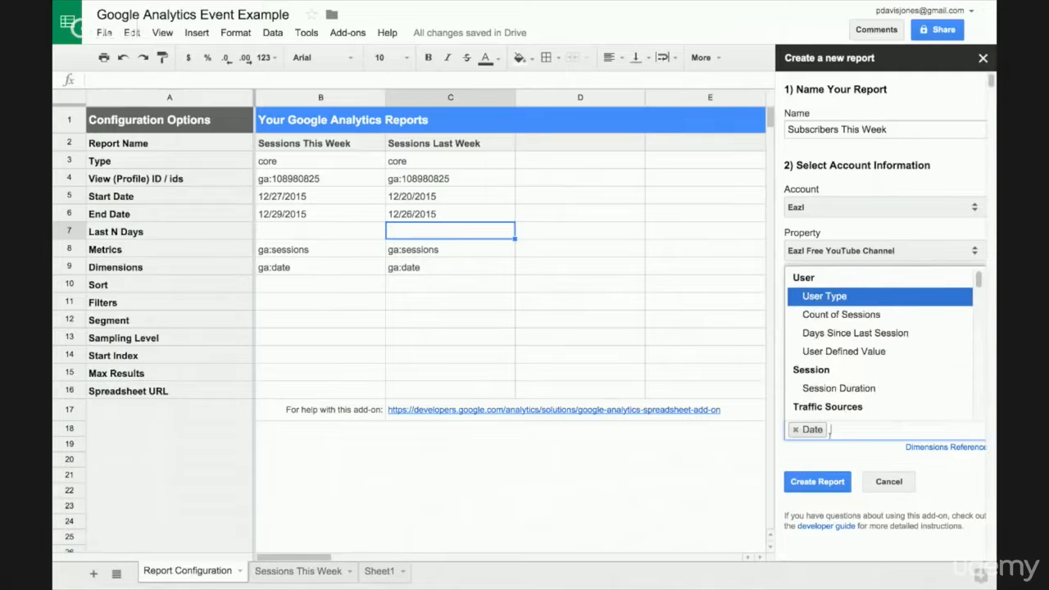
pyautogui.click(627, 332)
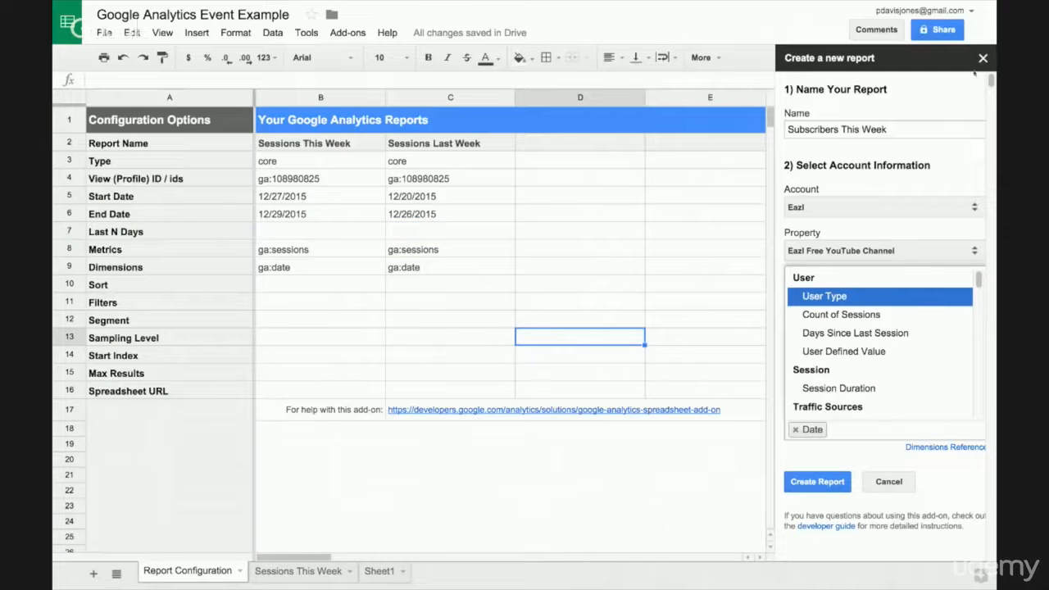
pyautogui.click(844, 429)
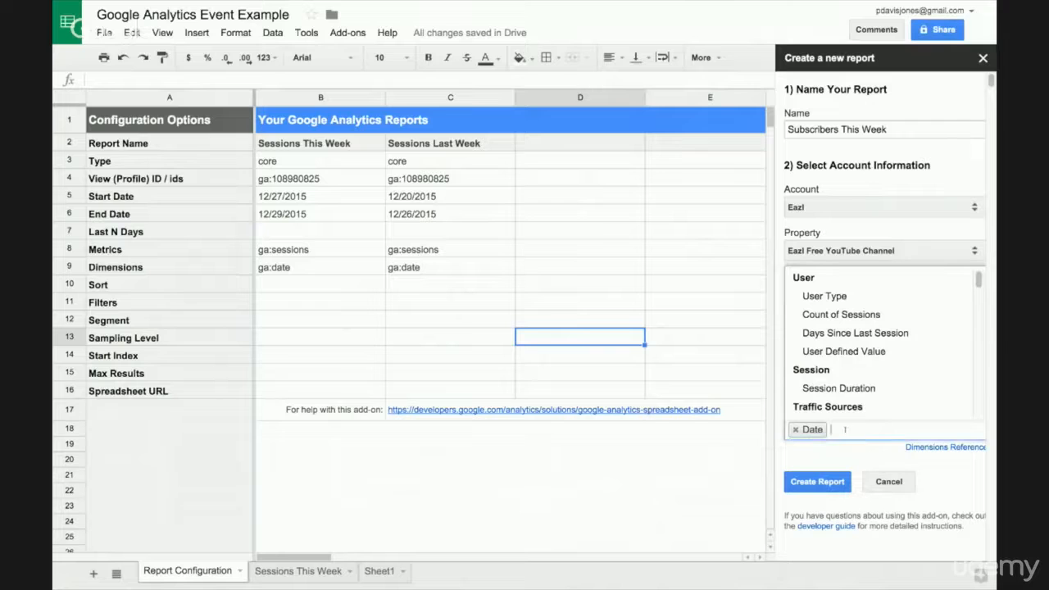
pyautogui.click(942, 251)
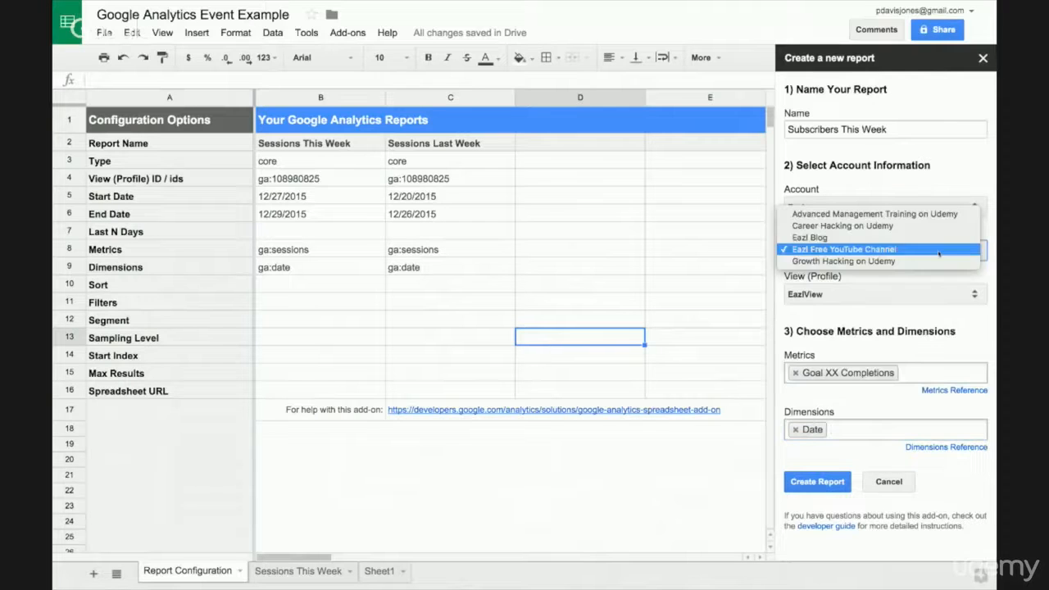
pyautogui.click(880, 430)
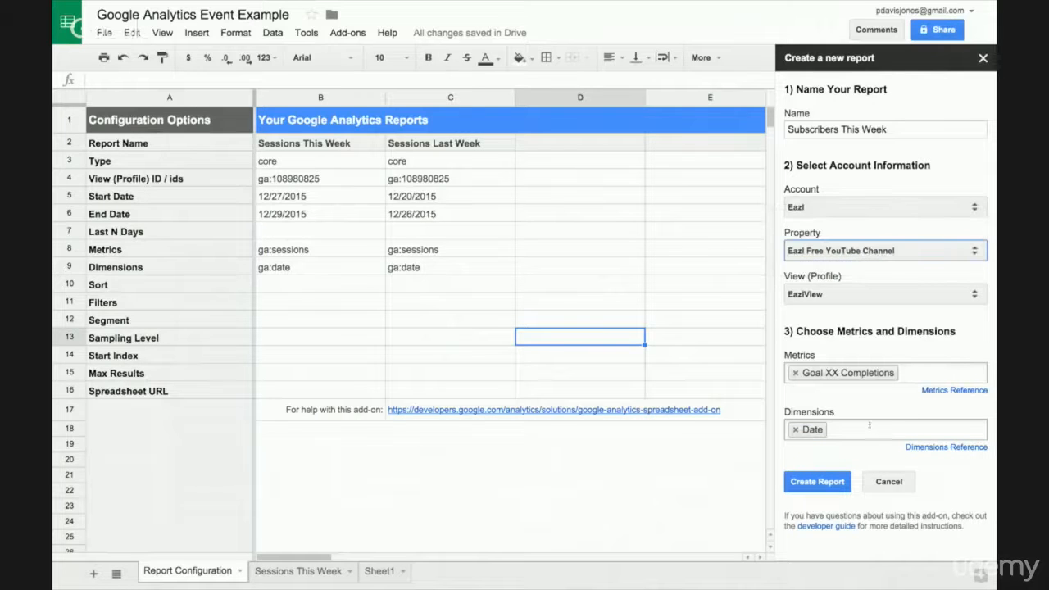
pyautogui.click(869, 426)
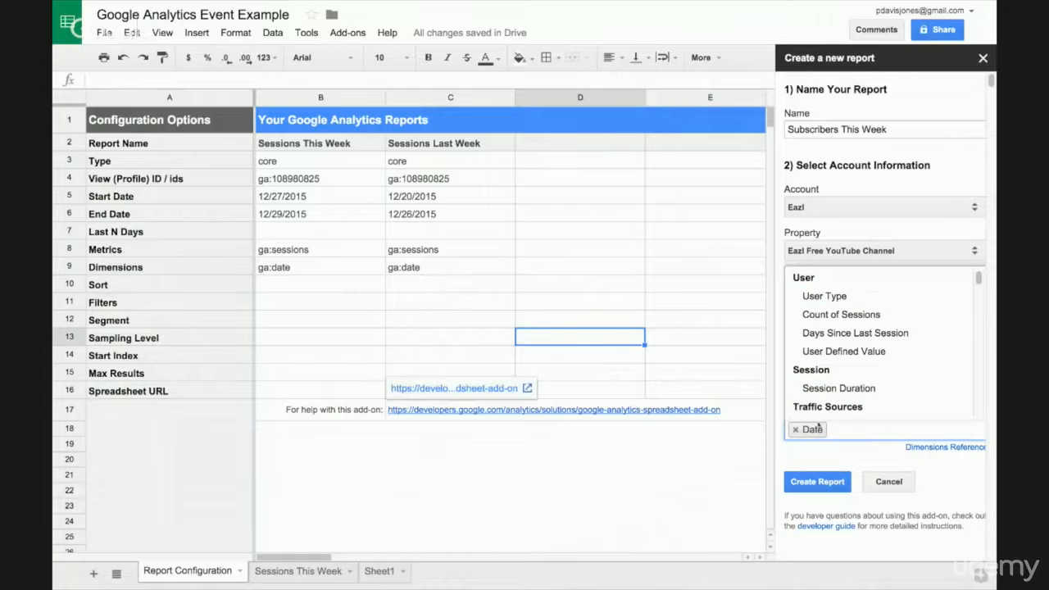
pyautogui.click(845, 462)
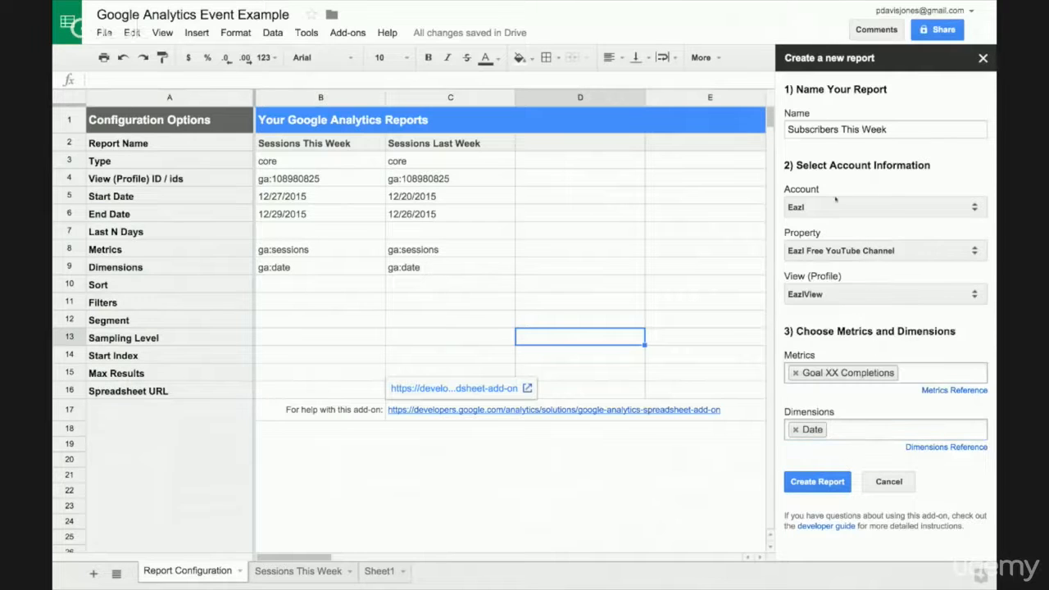
# Create the Subscribers This Week report and clear its Last N Days value in D7
pyautogui.click(824, 484)
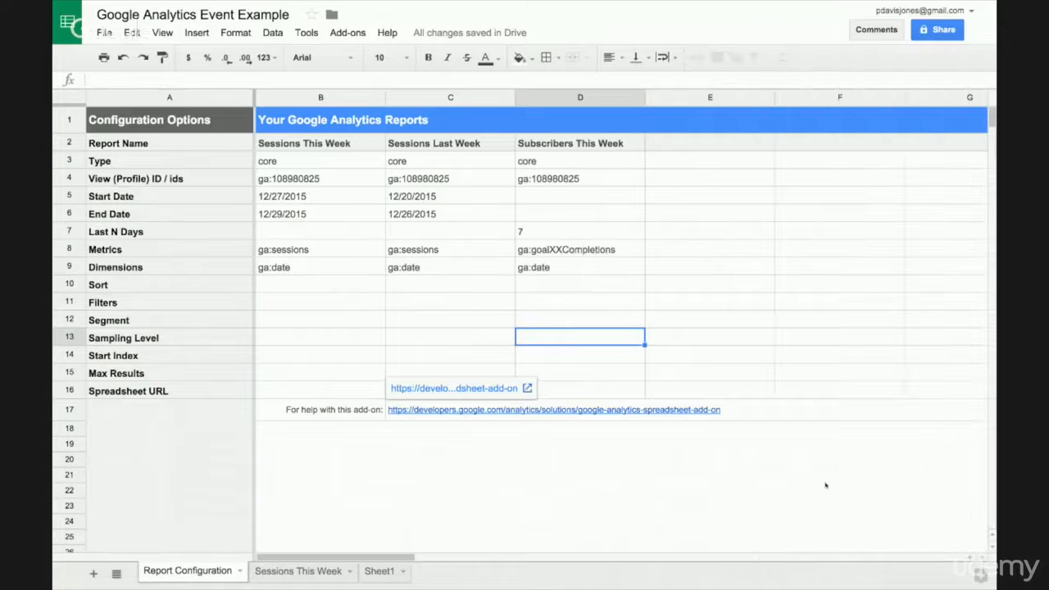
pyautogui.click(567, 216)
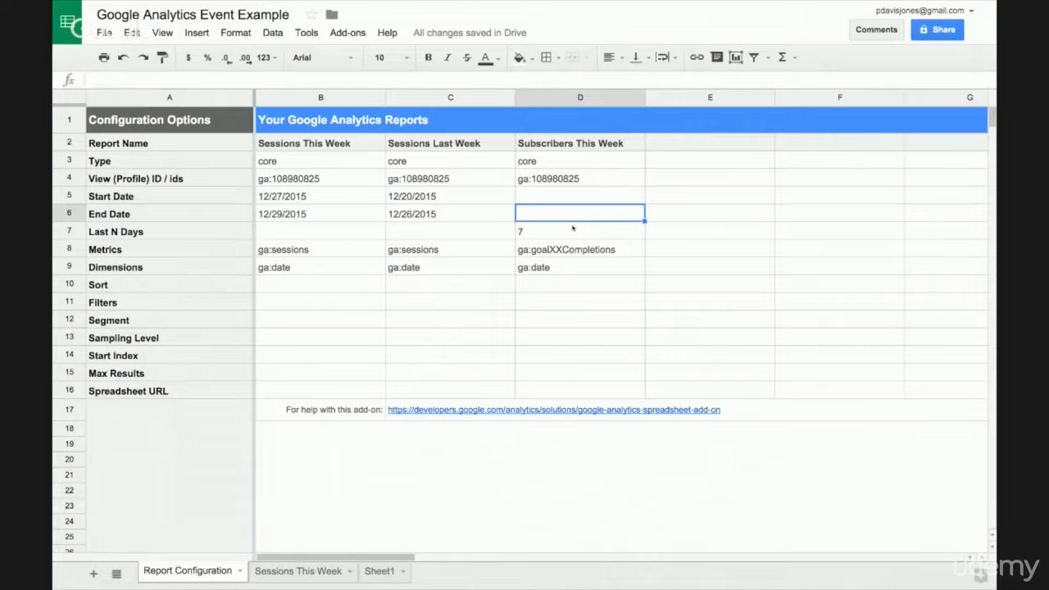
pyautogui.click(565, 236)
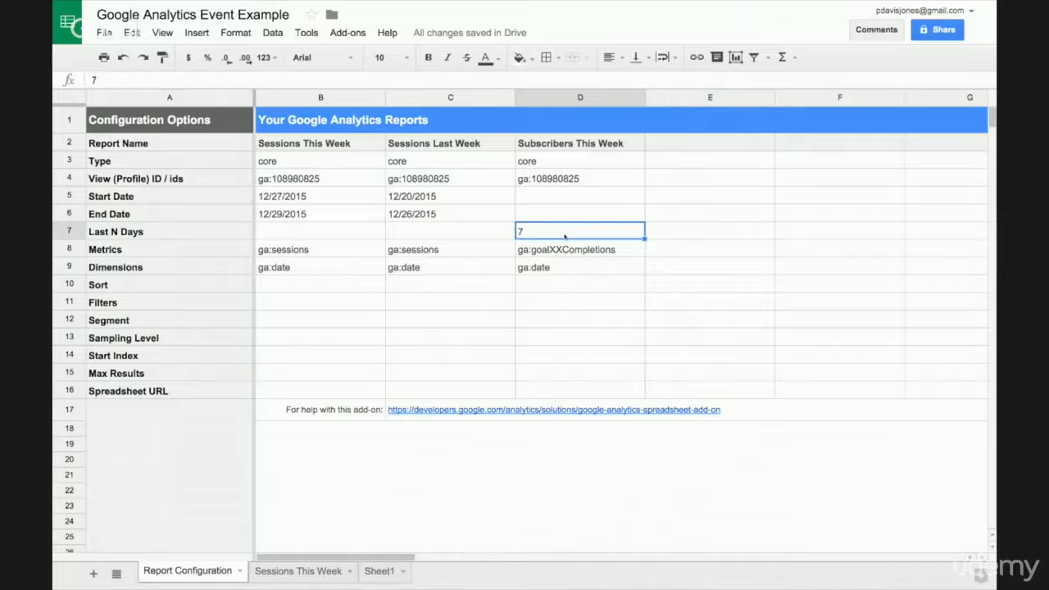
pyautogui.press('Delete')
# Change the Subscribers This Week report's metric in D8 to ga:goal1Completions
pyautogui.click(579, 255)
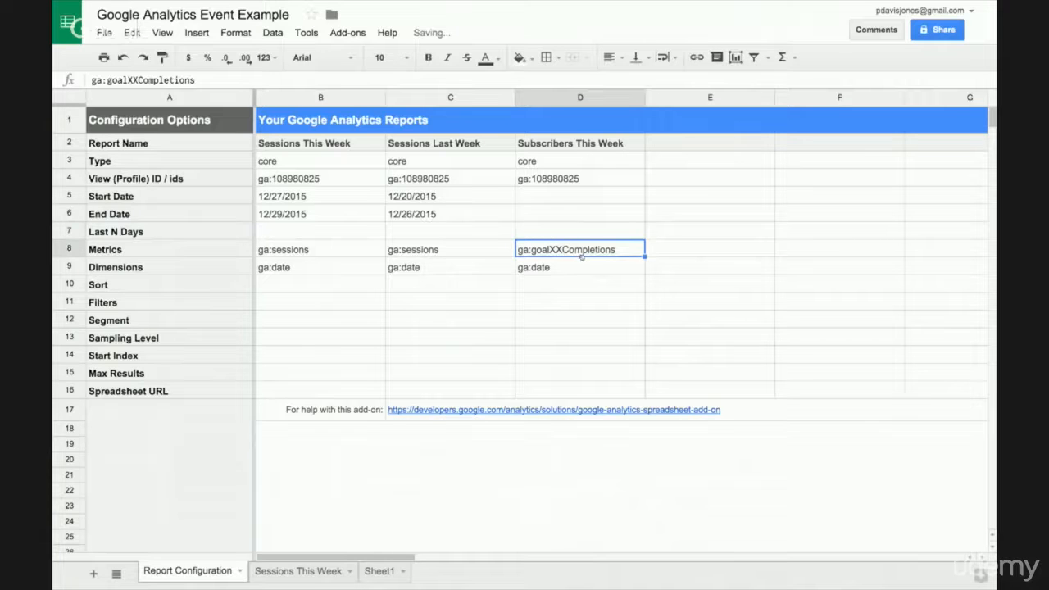
pyautogui.click(134, 81)
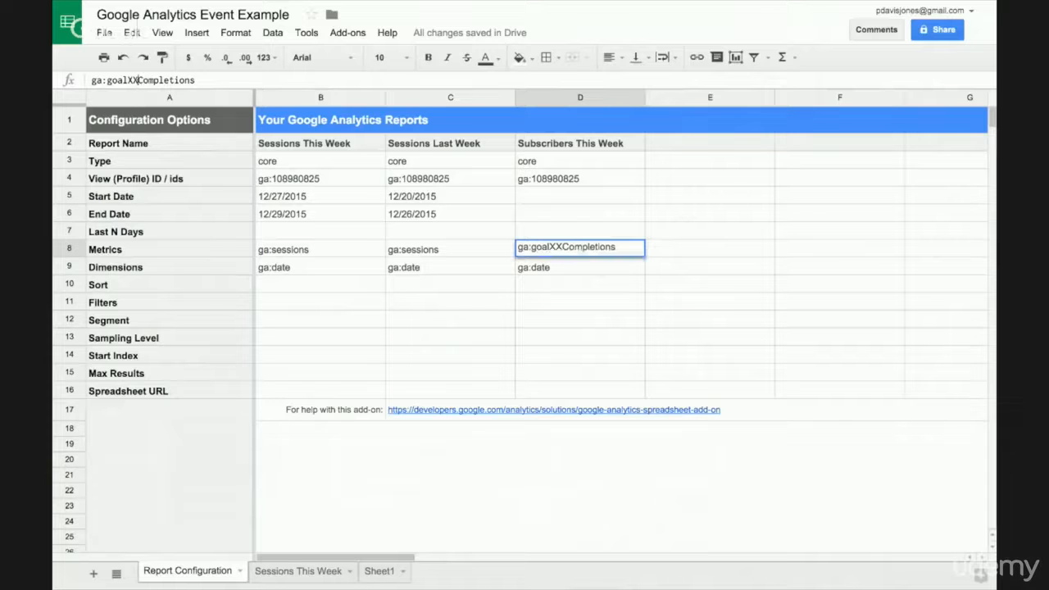
pyautogui.moveTo(129, 80); pyautogui.dragTo(138, 80)
pyautogui.write('1')
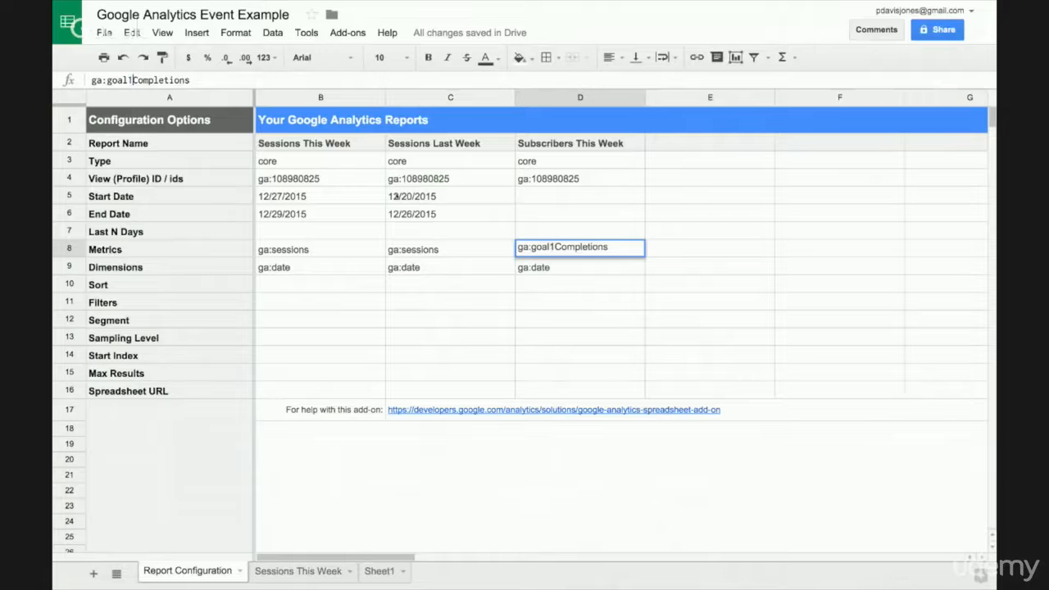
pyautogui.press('Return')
pyautogui.press('Up')
# Open analytics.google.com in a new browser tab
pyautogui.press('super+t')
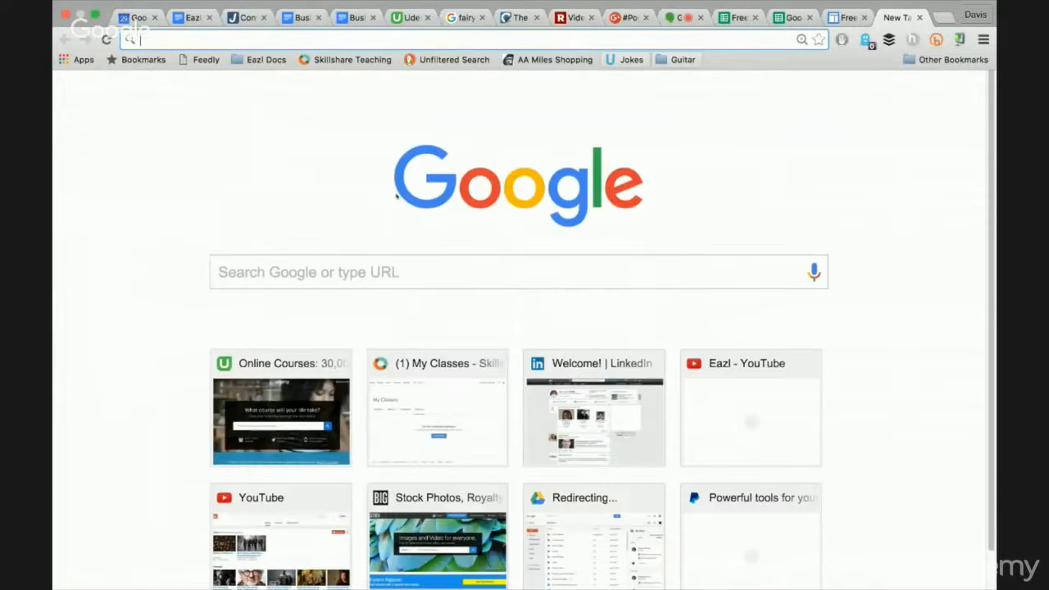
pyautogui.write('analytics.')
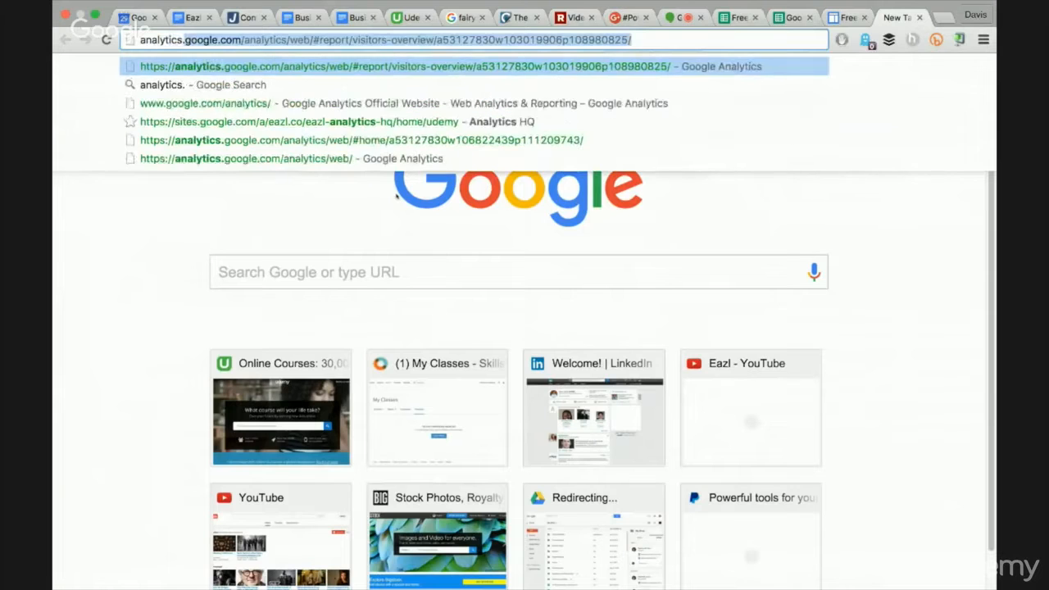
pyautogui.write('google.com/')
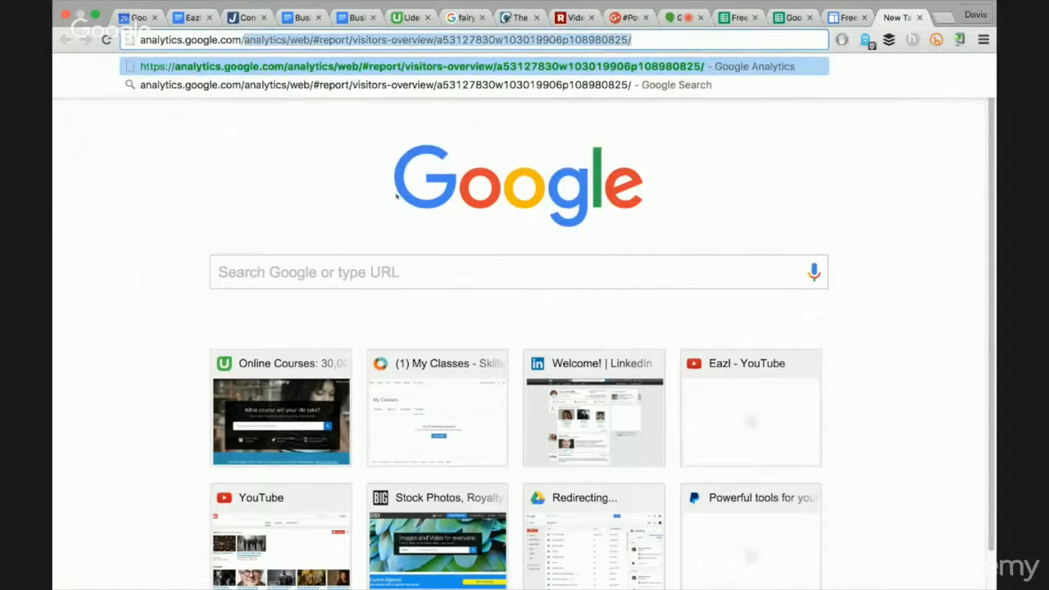
pyautogui.press('BackSpace')
pyautogui.press('Return')
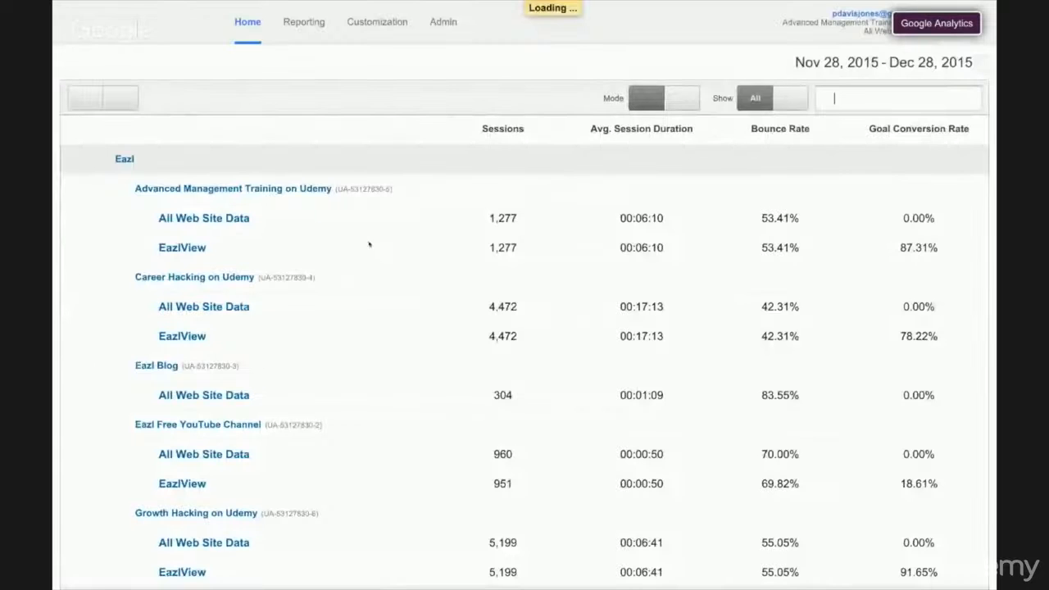
# Open the Goals settings for the Eazl Free YouTube Channel property's EazlView to check the Subscribe goal's ID
pyautogui.scroll(-1, 248, 303)
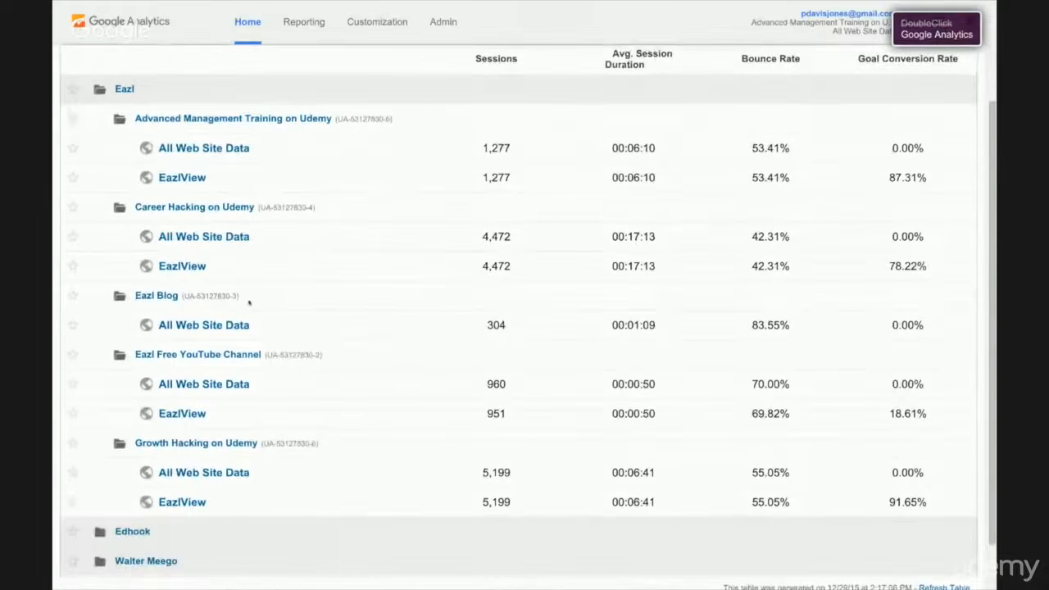
pyautogui.click(193, 416)
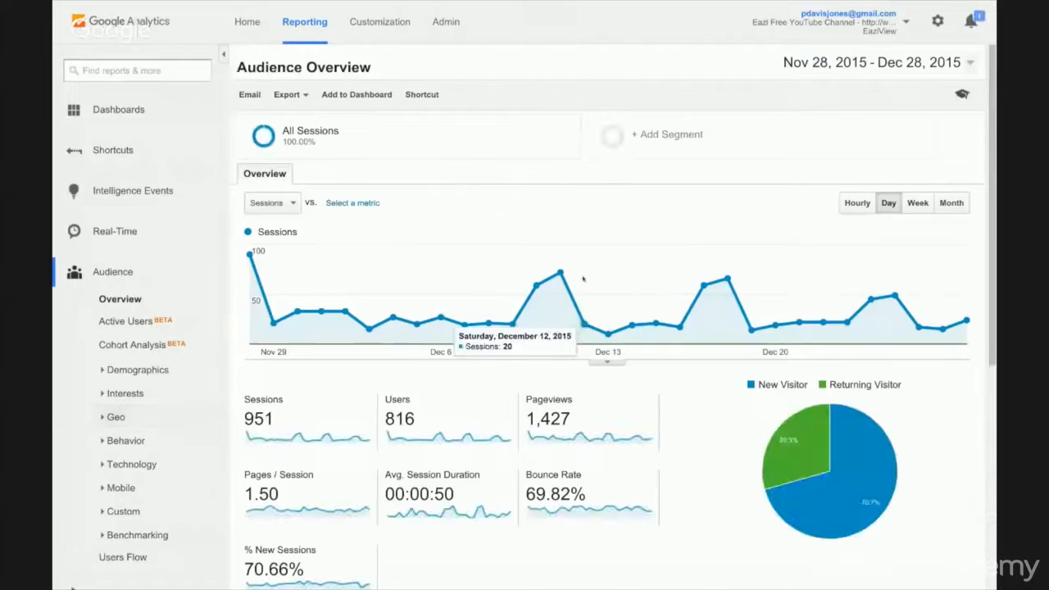
pyautogui.click(447, 24)
pyautogui.click(729, 249)
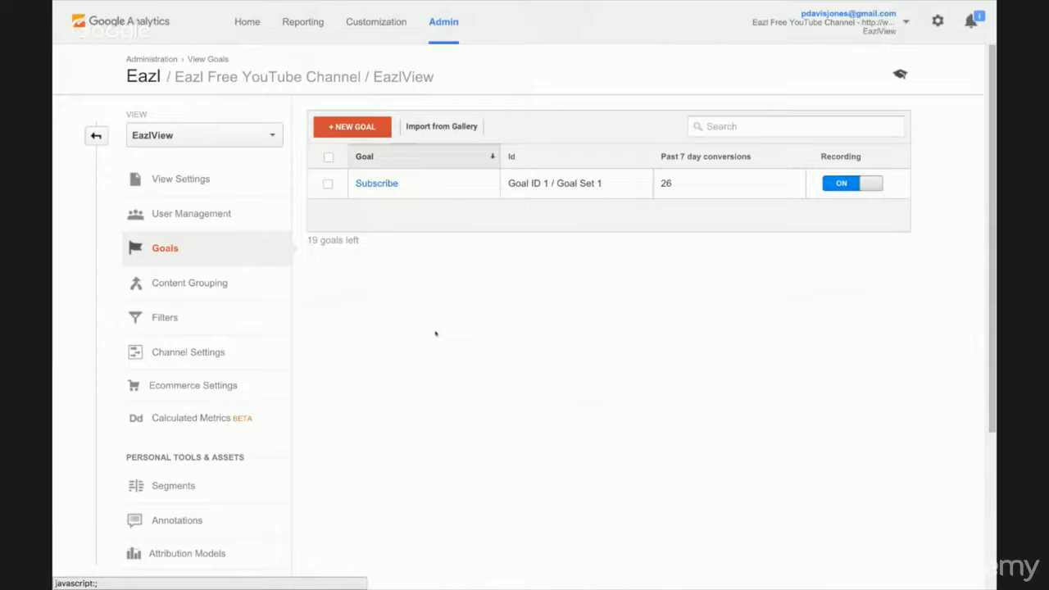
# Switch to the Eazl Analytics HQ site and review the Udemy page's enrollment, landing page traffic and student activity charts
pyautogui.moveTo(599, 4)
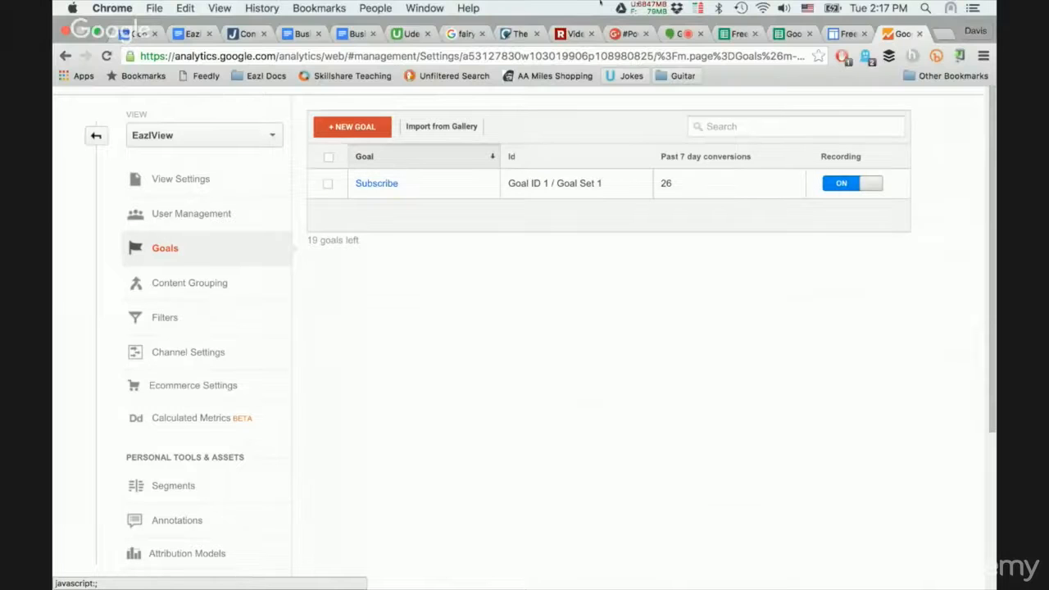
pyautogui.click(848, 34)
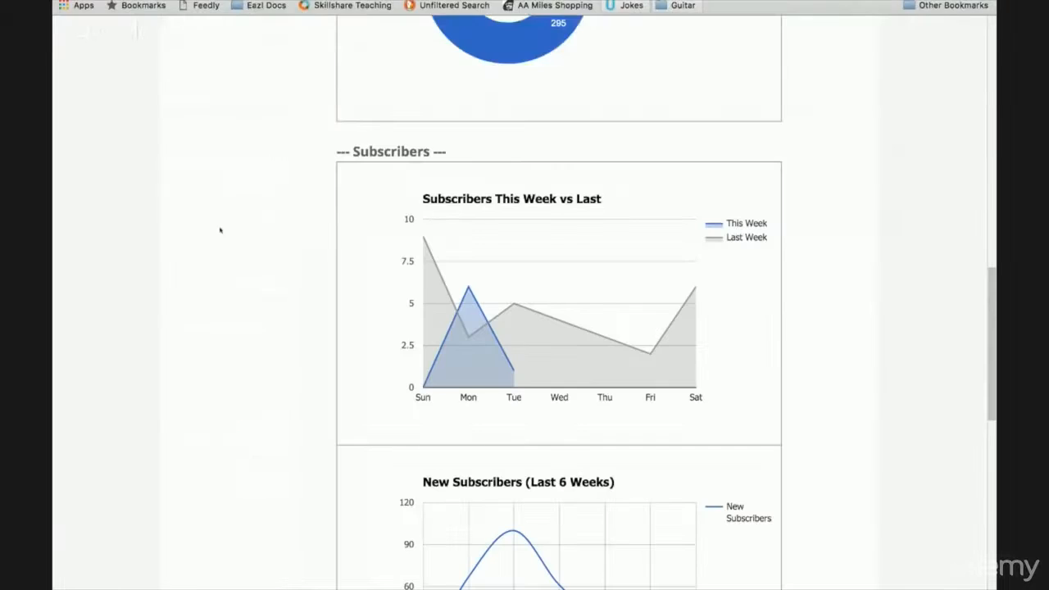
pyautogui.scroll(15, 182, 221)
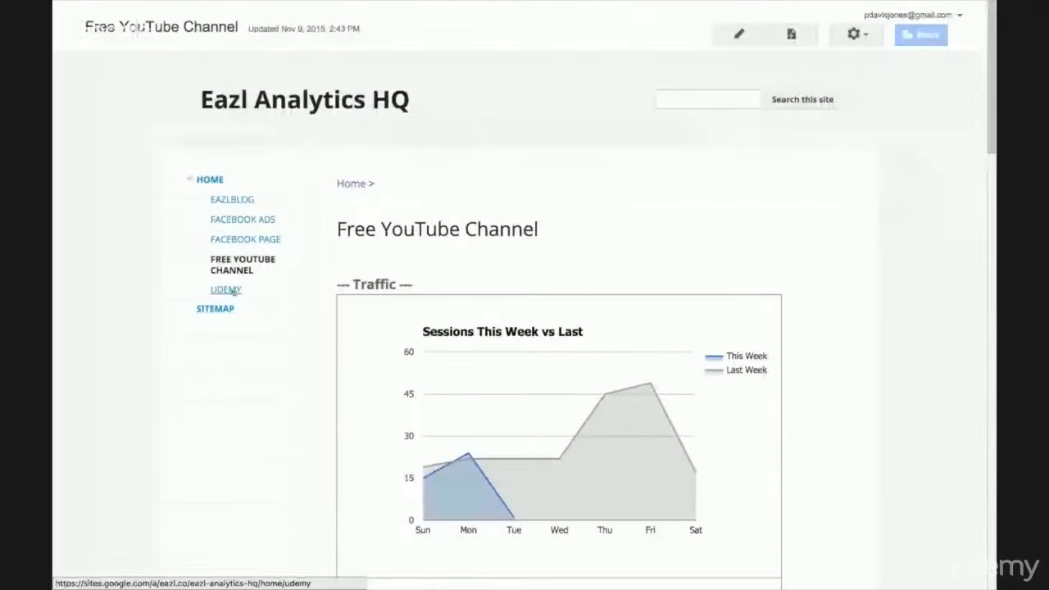
pyautogui.click(233, 291)
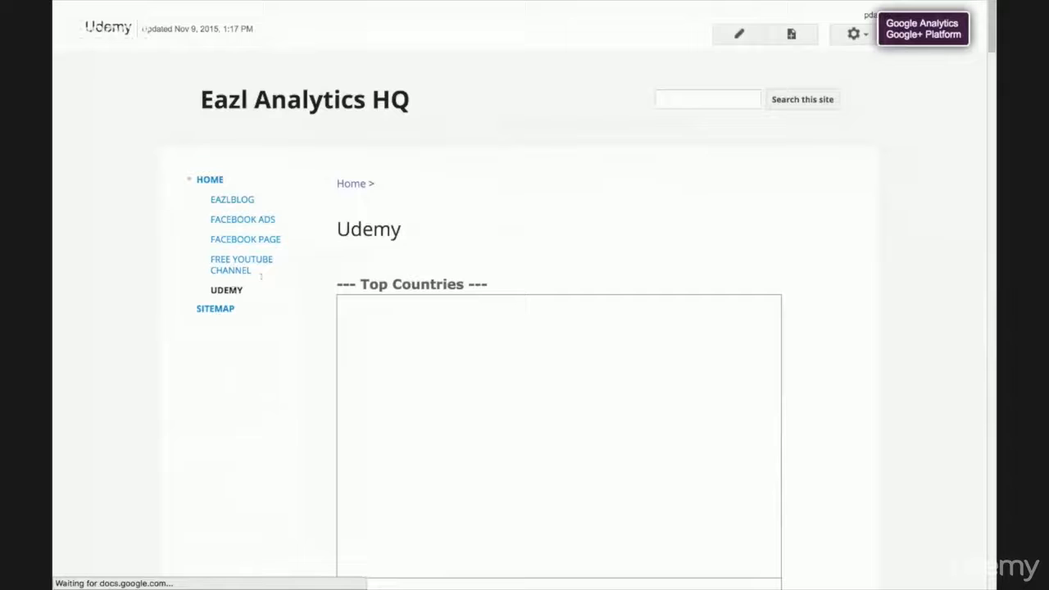
pyautogui.scroll(-5, 834, 325)
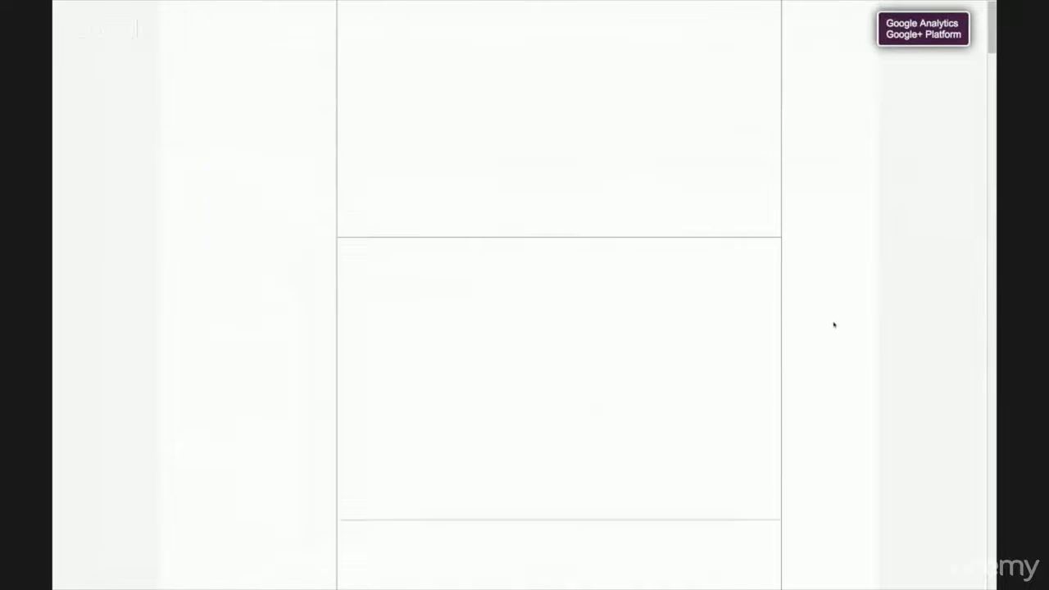
pyautogui.scroll(-7, 833, 325)
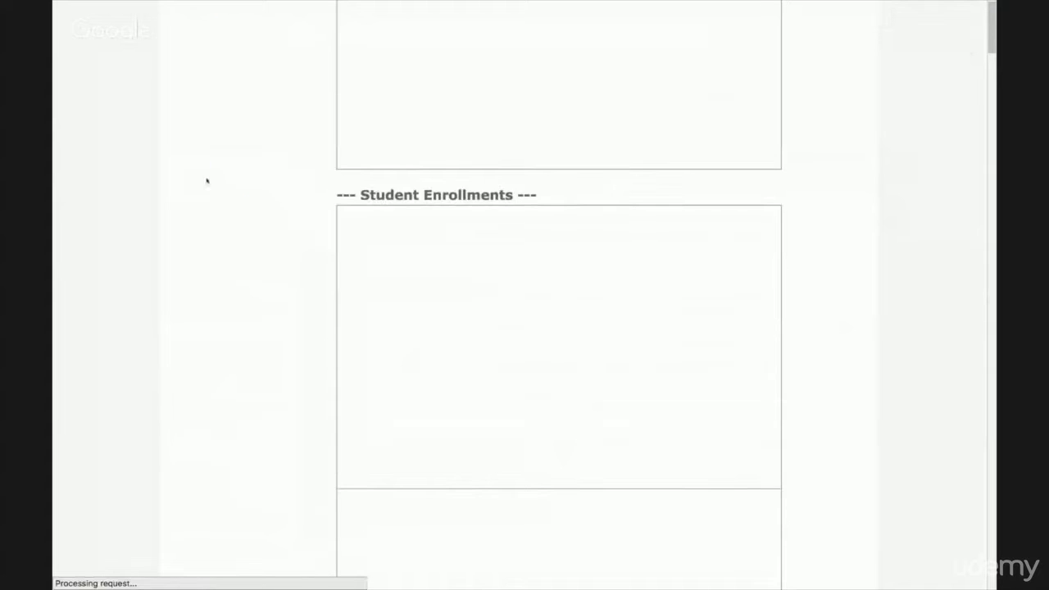
pyautogui.scroll(-1, 500, 260)
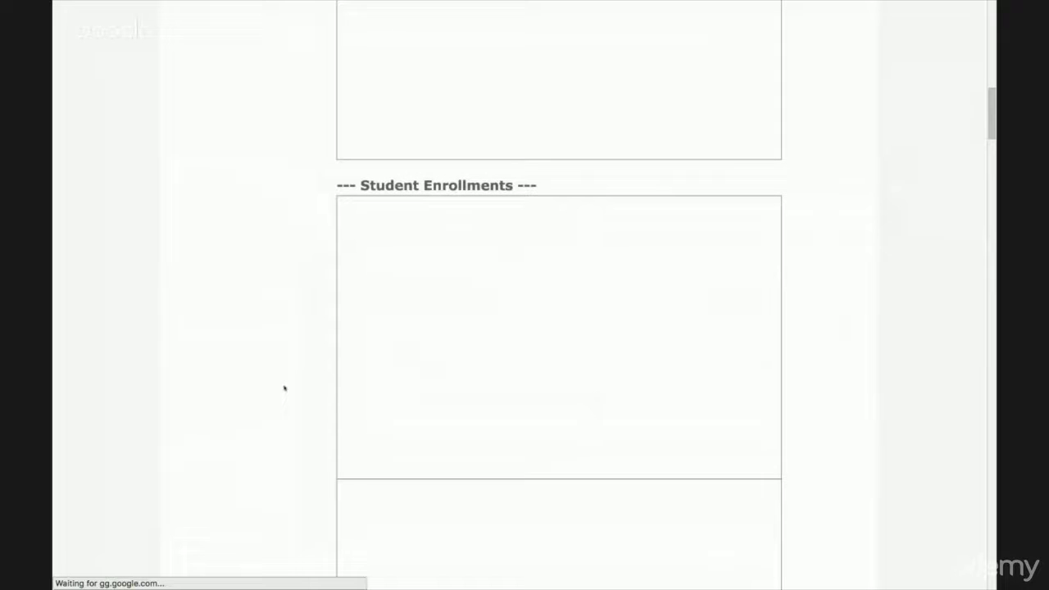
pyautogui.scroll(-10, 820, 309)
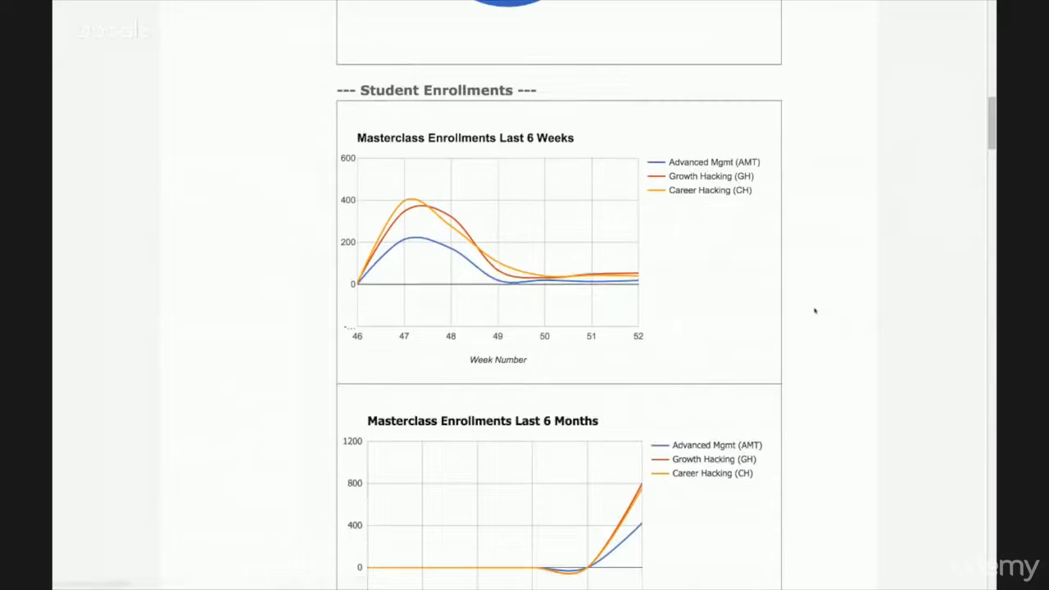
pyautogui.scroll(-12, 813, 310)
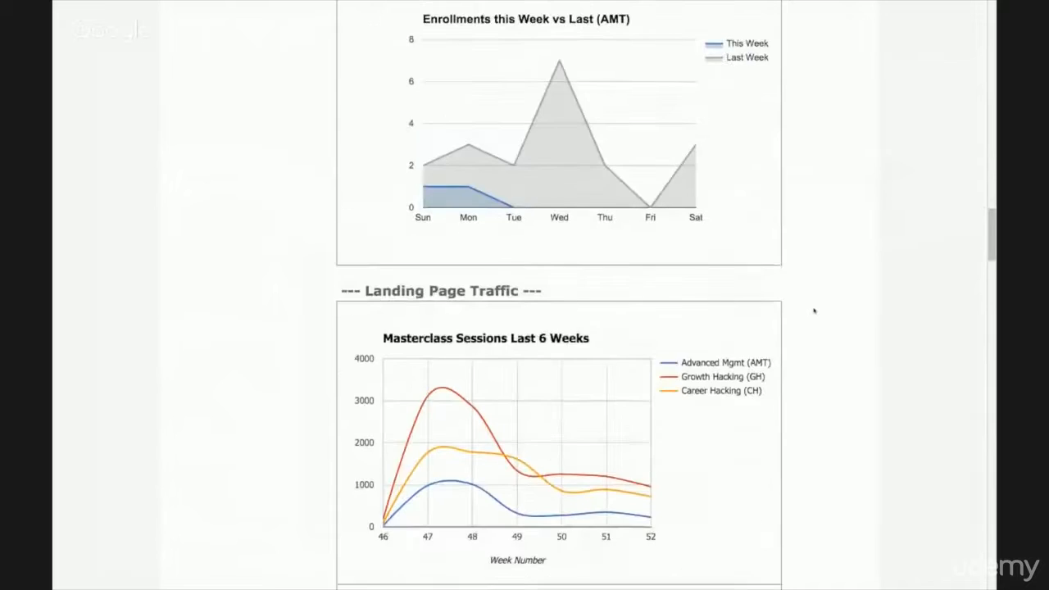
pyautogui.scroll(-12, 811, 310)
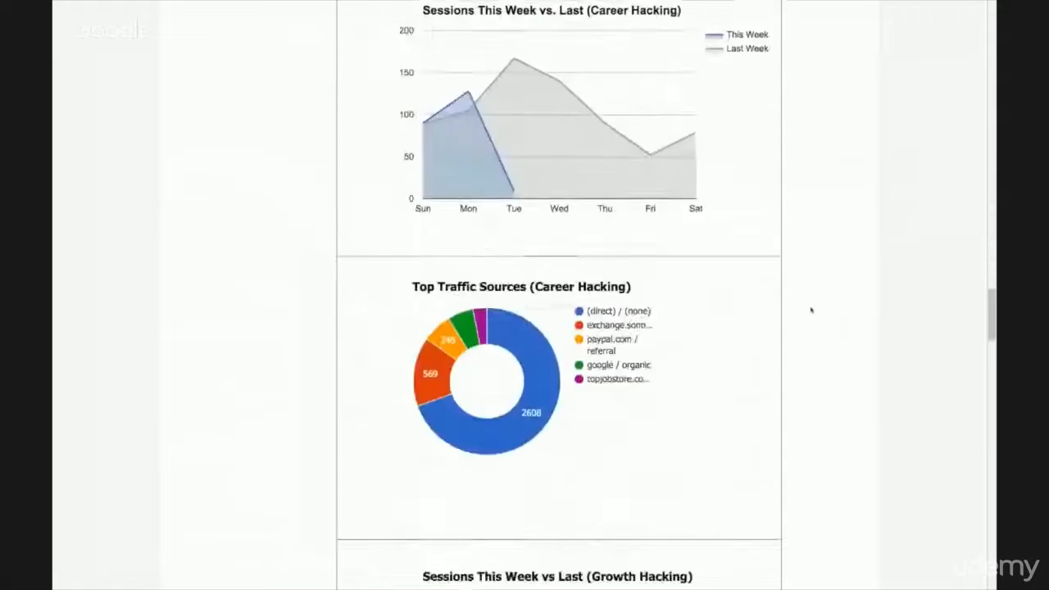
pyautogui.scroll(-10, 802, 301)
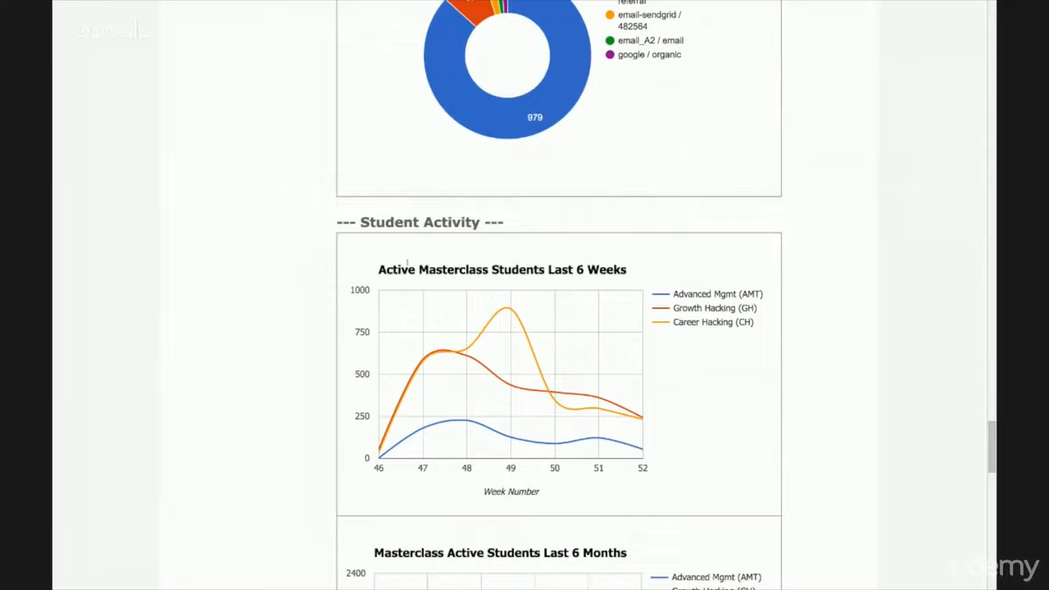
pyautogui.moveTo(513, 315)
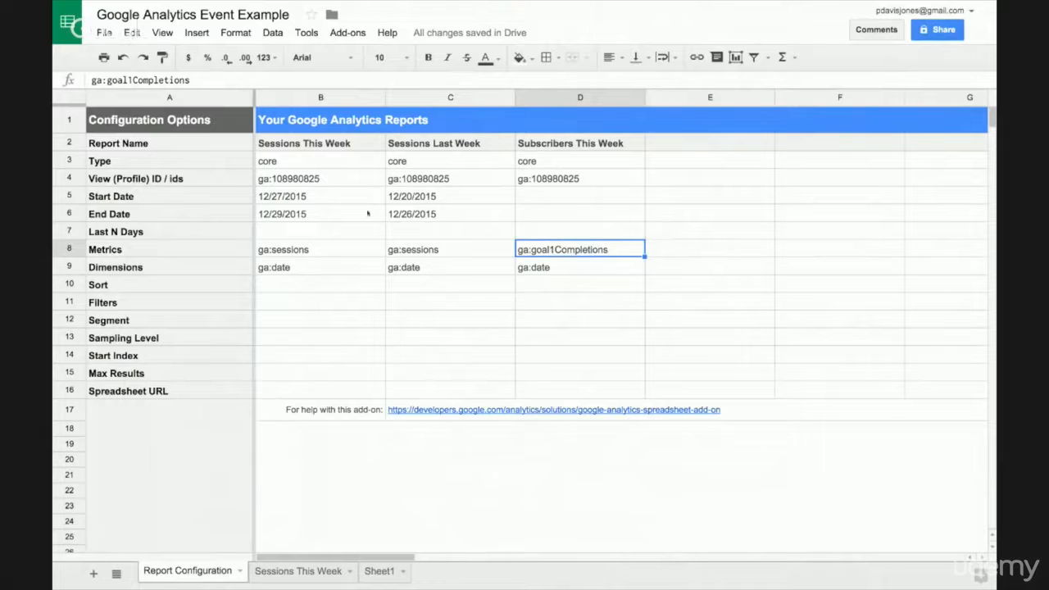
# Link the Subscribers This Week start and end dates to the Sessions This Week dates with =B5 in D5 and =B6 in D6
pyautogui.click(594, 198)
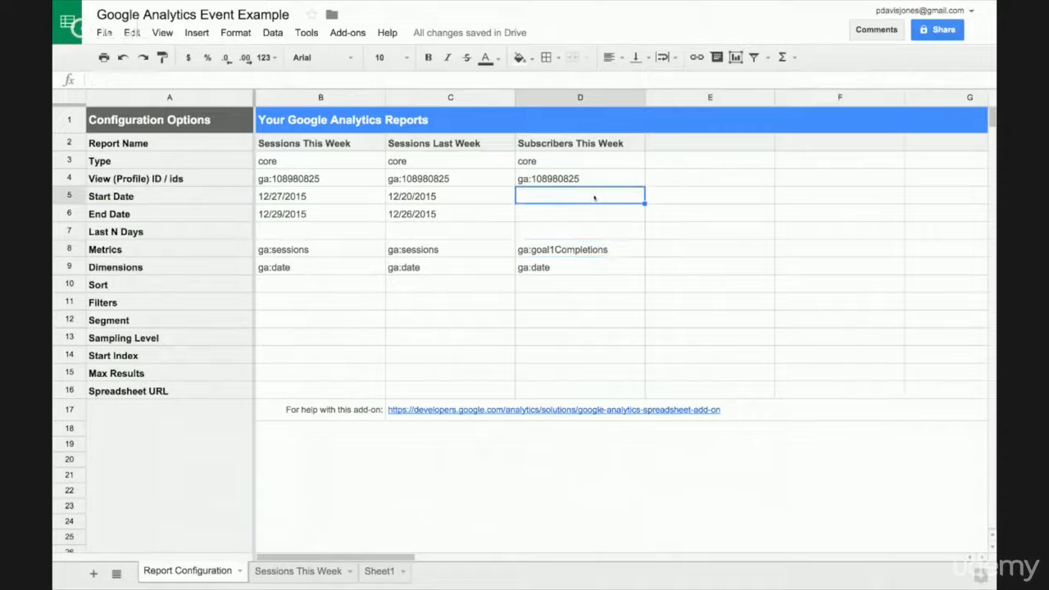
pyautogui.write('=')
pyautogui.click(336, 199)
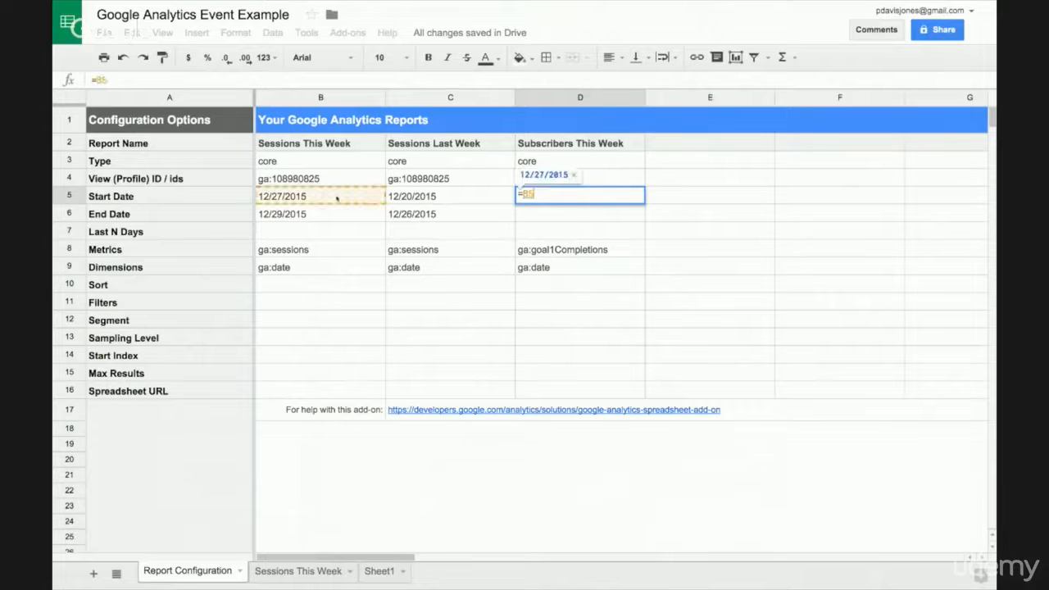
pyautogui.press('Return')
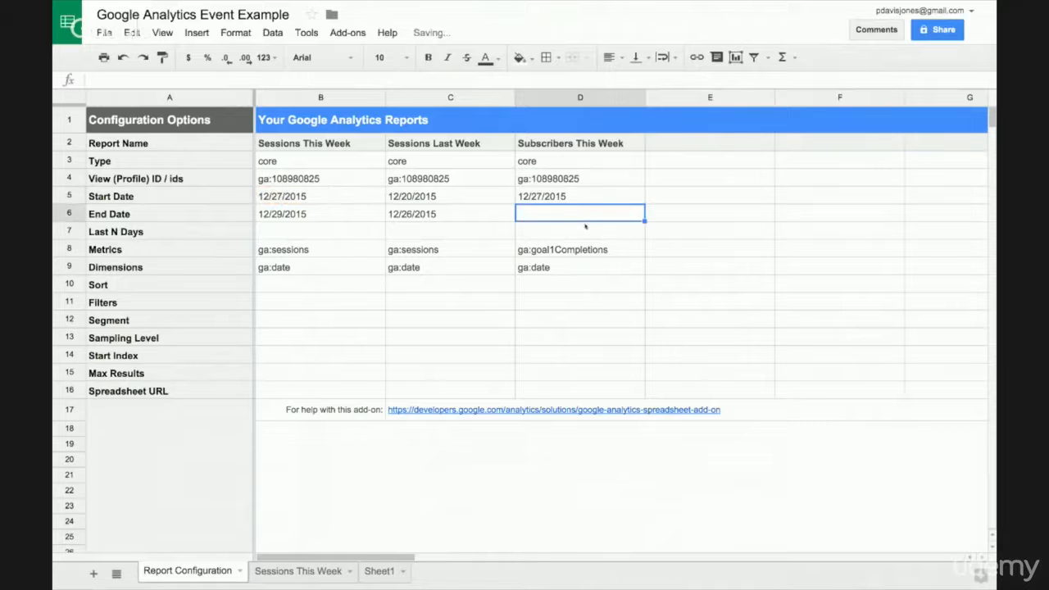
pyautogui.write('=')
pyautogui.click(335, 214)
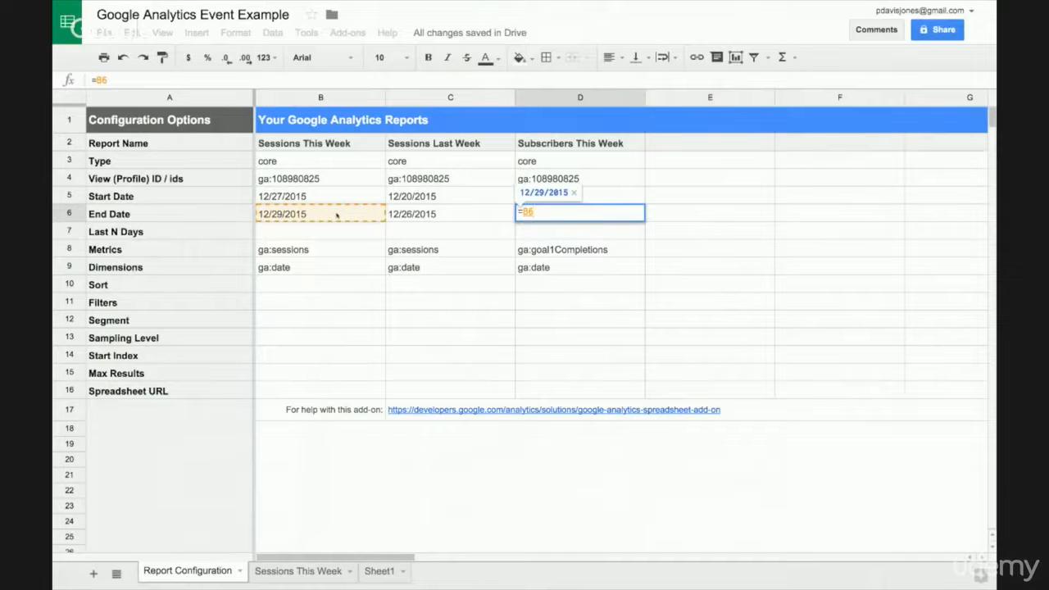
pyautogui.press('Return')
# Copy the Subscribers This Week configuration from D2:D9 into column E and rename the copied report as Subscribers Last Week
pyautogui.click(563, 144)
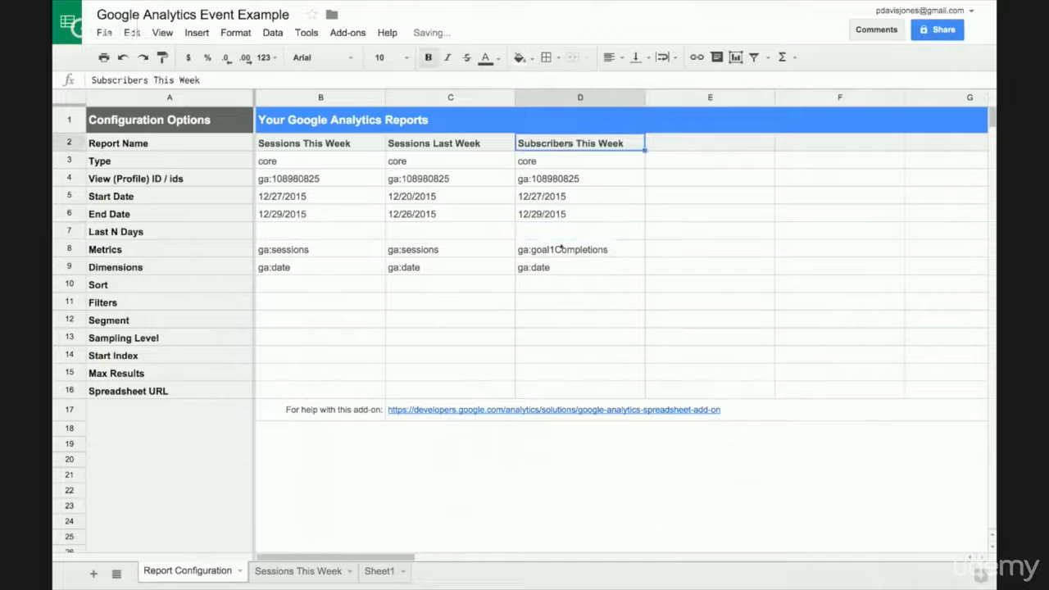
pyautogui.keyDown('shift'); pyautogui.click(553, 267); pyautogui.keyUp('shift')
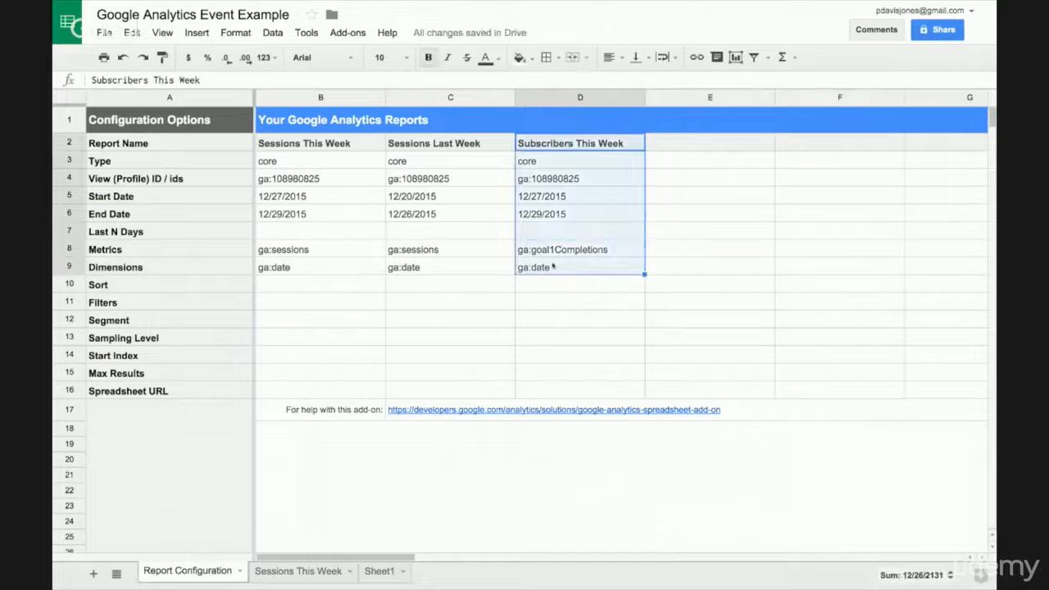
pyautogui.hotkey('ctrl', 'c')
pyautogui.click(665, 145)
pyautogui.hotkey('ctrl', 'v')
pyautogui.click(683, 144)
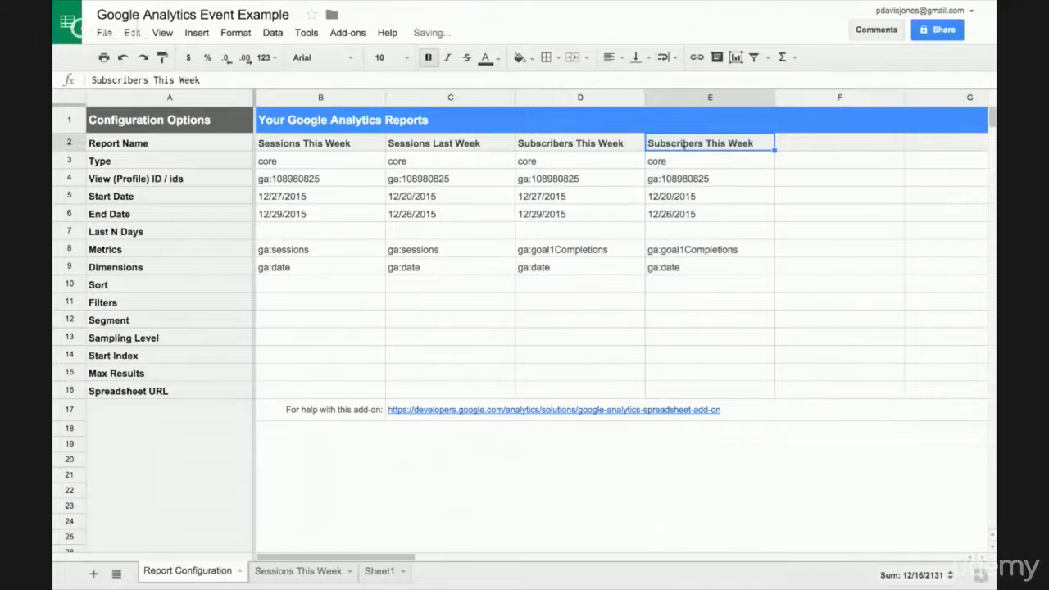
pyautogui.doubleClick(160, 79)
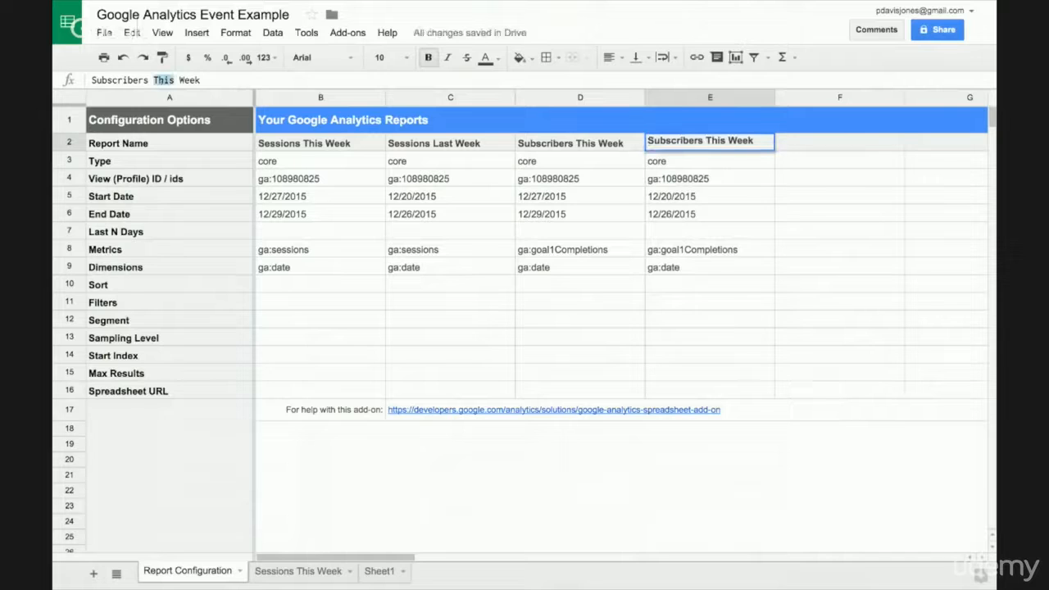
pyautogui.write('Last')
pyautogui.press('Return')
# Link the Subscribers Last Week start and end dates to the Sessions Last Week dates with =C5 in E5 and =C6 in E6
pyautogui.click(673, 198)
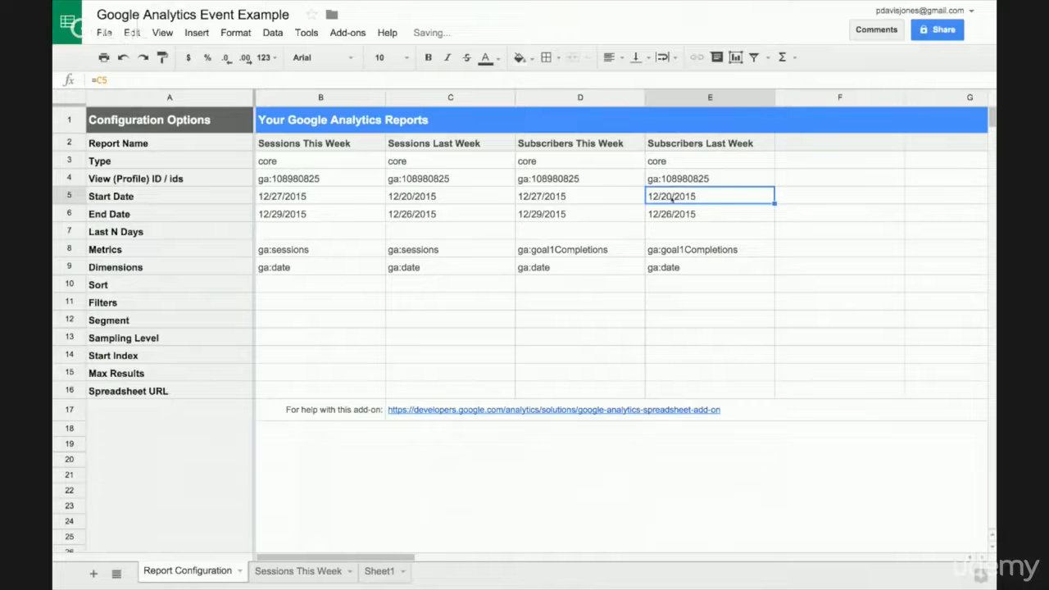
pyautogui.write('=')
pyautogui.click(450, 197)
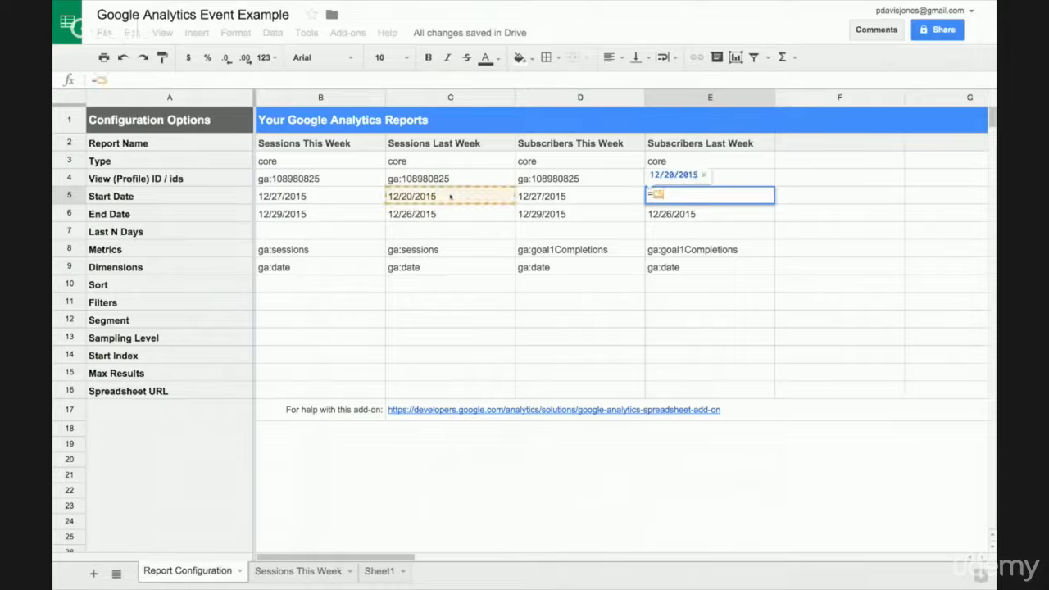
pyautogui.press('Return')
pyautogui.write('=')
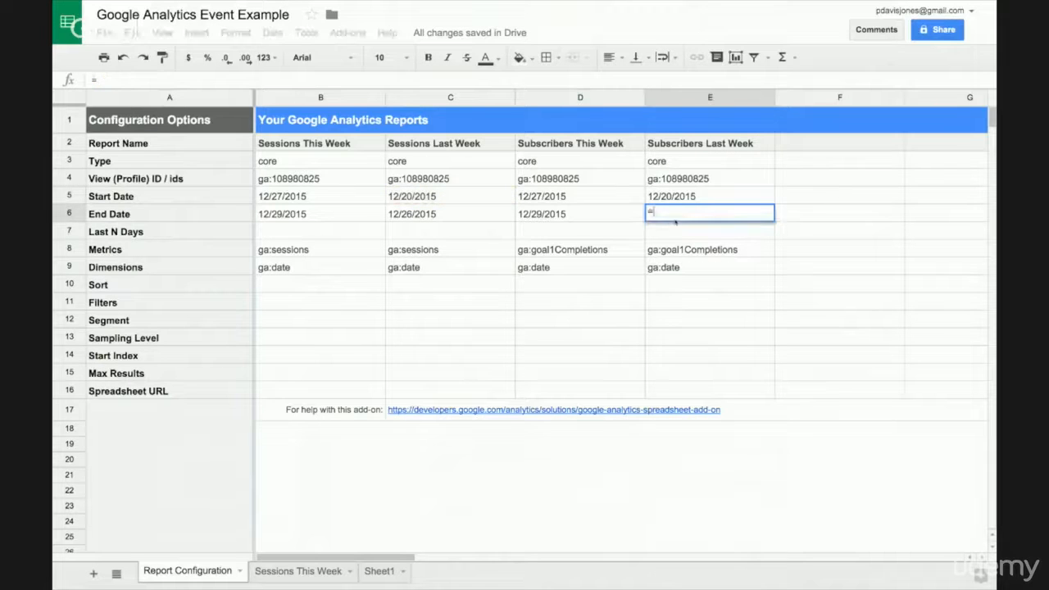
pyautogui.click(455, 213)
pyautogui.press('Return')
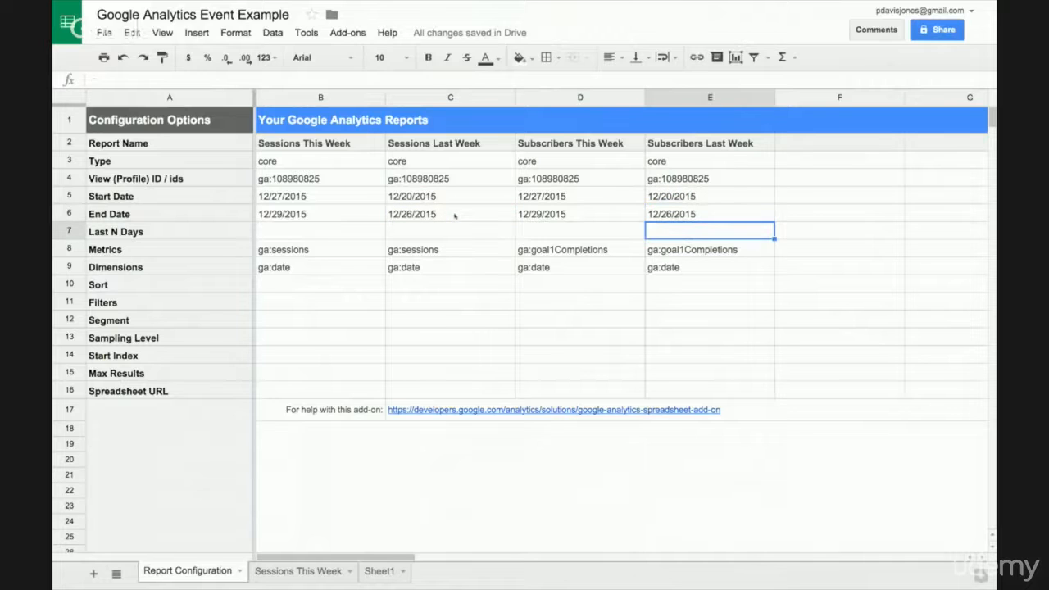
pyautogui.press('Up')
pyautogui.press('Left')
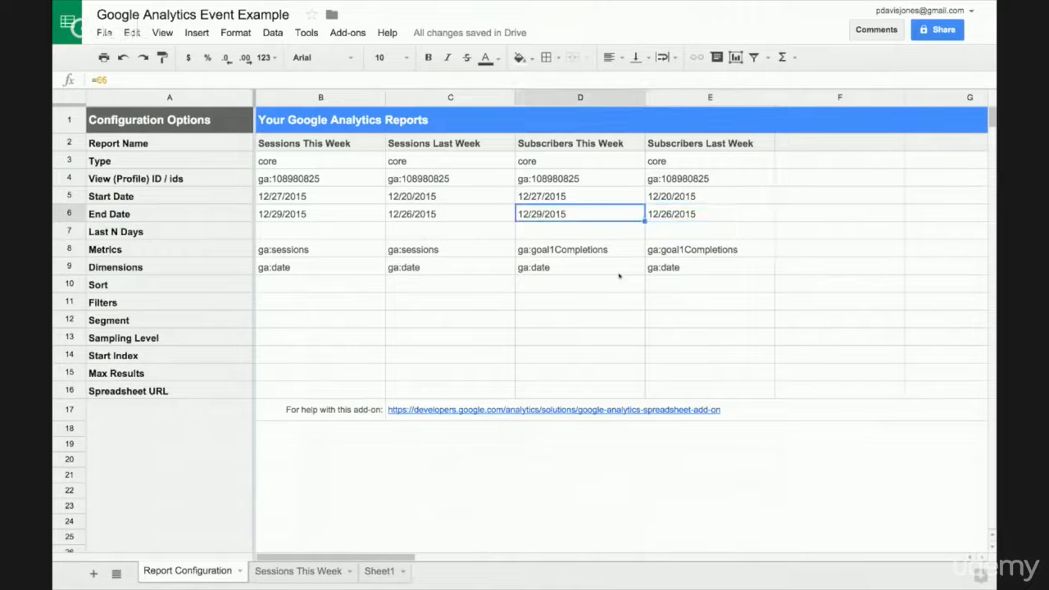
# Run all configured Google Analytics reports, dismiss the report status, and view the Sessions Last Week results sheet
pyautogui.click(347, 32)
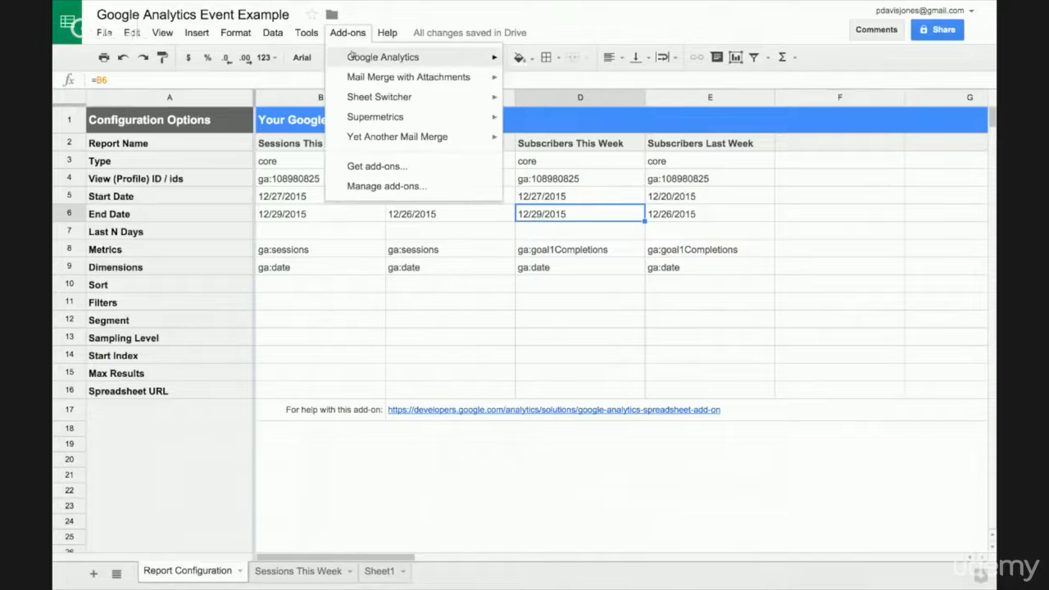
pyautogui.moveTo(361, 57)
pyautogui.click(550, 81)
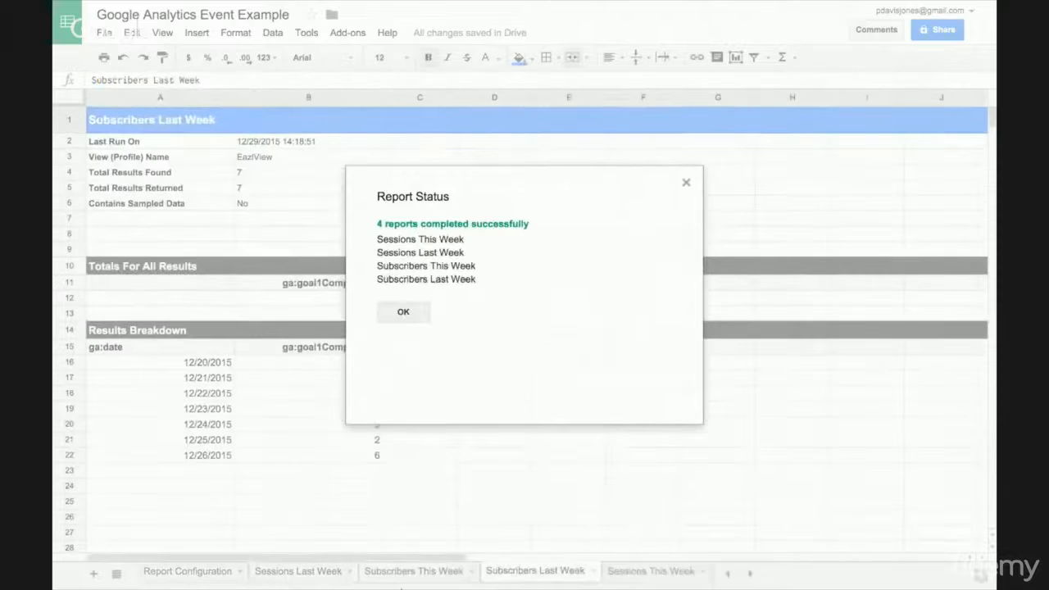
pyautogui.click(401, 308)
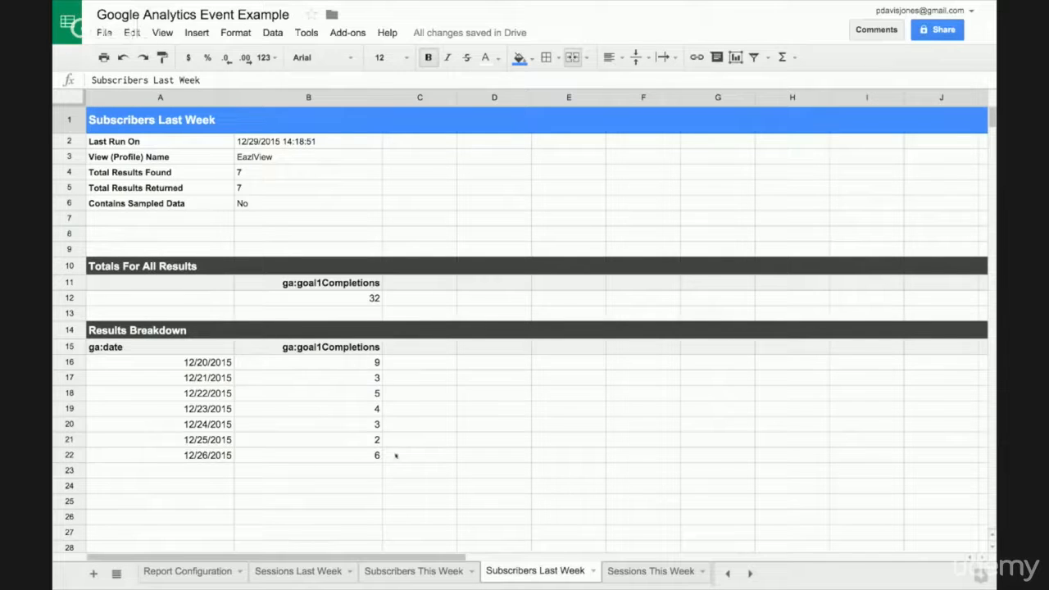
pyautogui.click(312, 572)
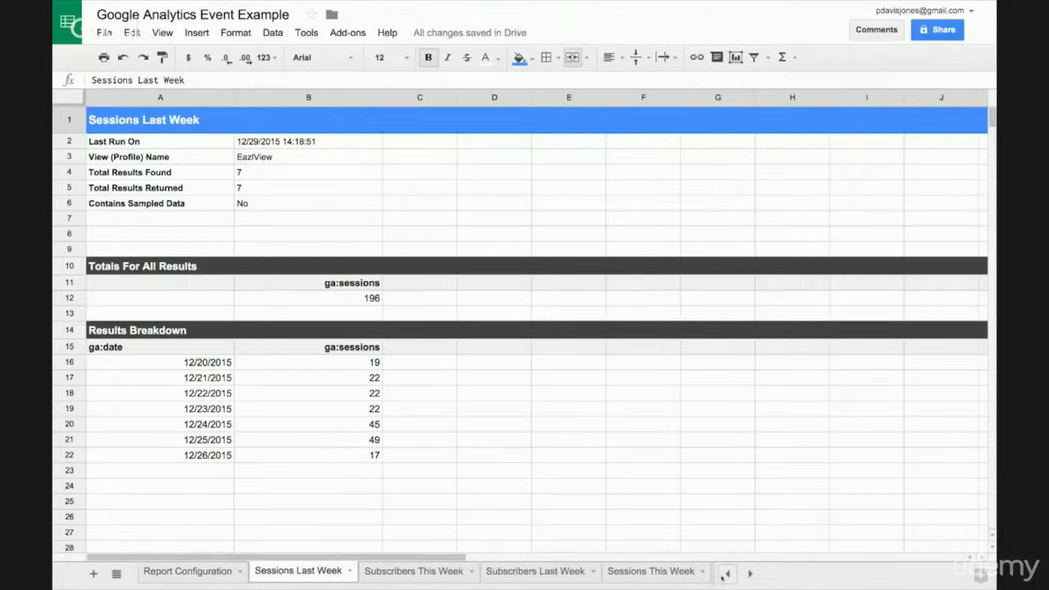
# Add a new sheet named Summary and place it directly after the Report Configuration sheet
pyautogui.click(94, 573)
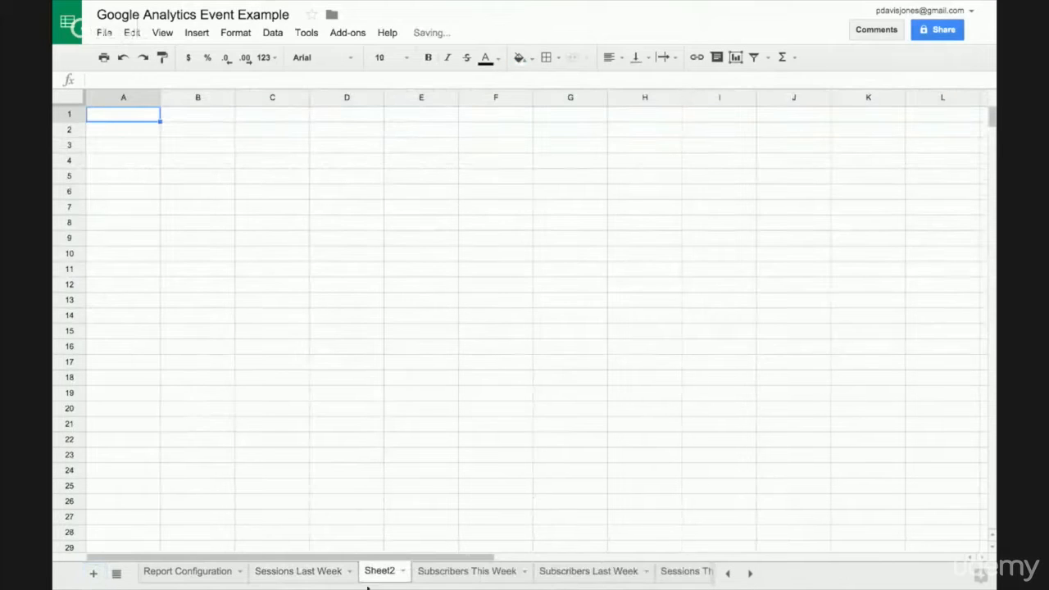
pyautogui.doubleClick(379, 571)
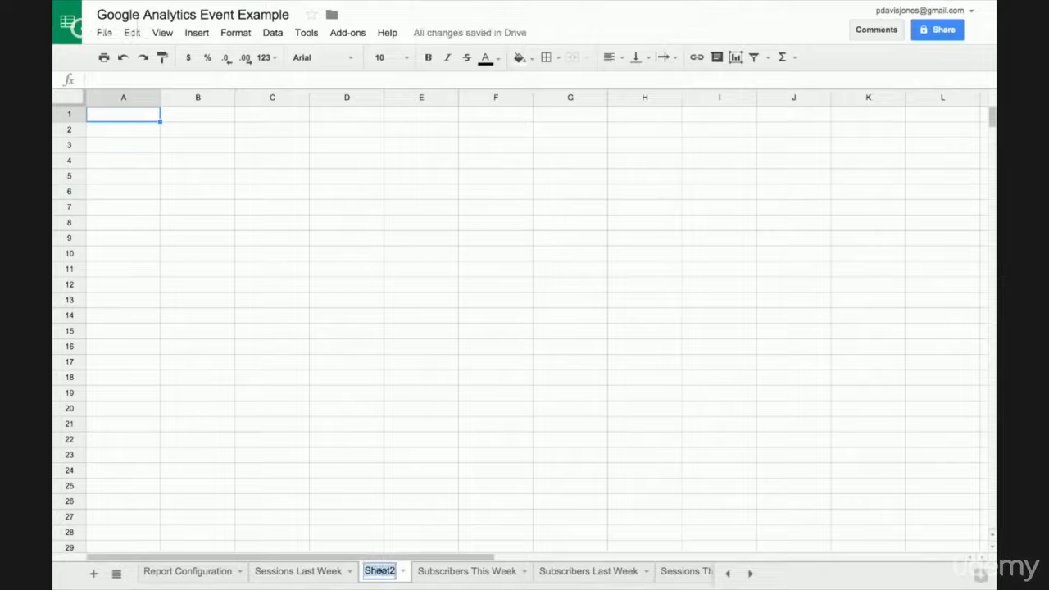
pyautogui.write('Summary')
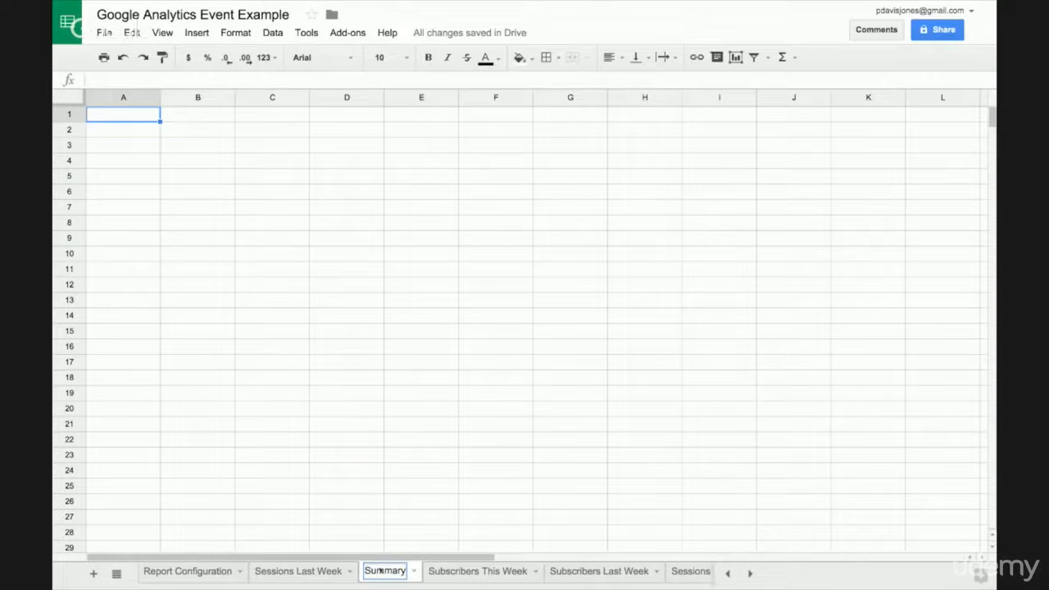
pyautogui.press('Return')
pyautogui.moveTo(385, 576); pyautogui.dragTo(284, 575)
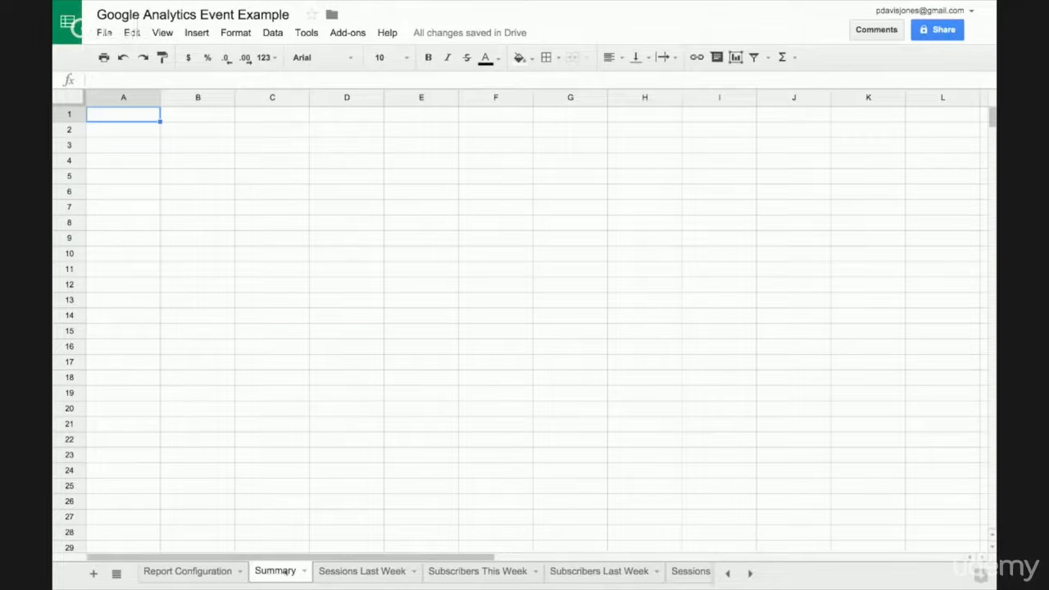
# Enter the title "Sessions This Week vs. Last" in A1 of the Summary sheet
pyautogui.write('Sessions T')
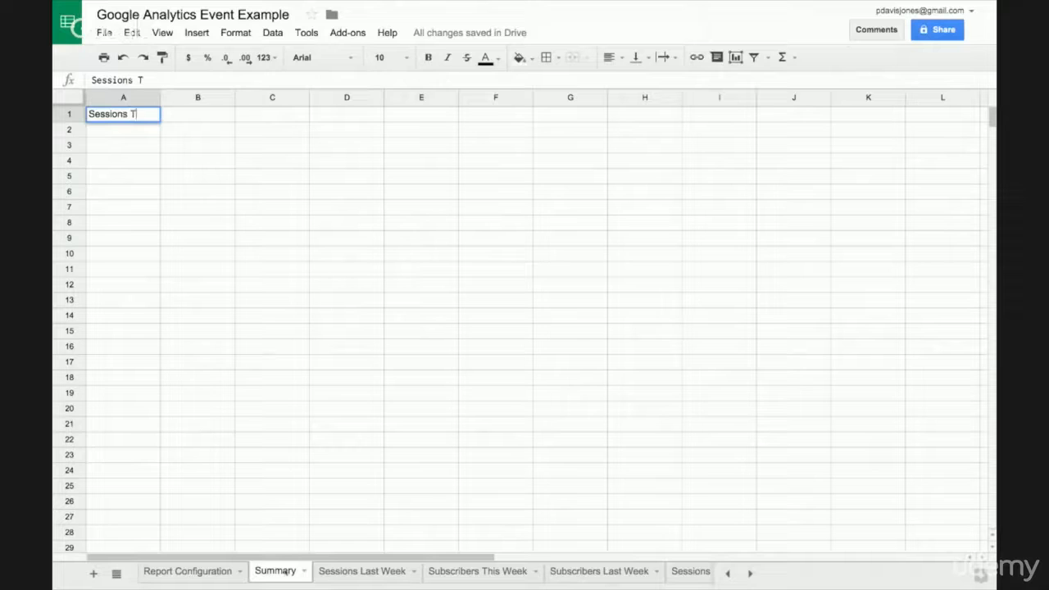
pyautogui.write('his Week vs. Last')
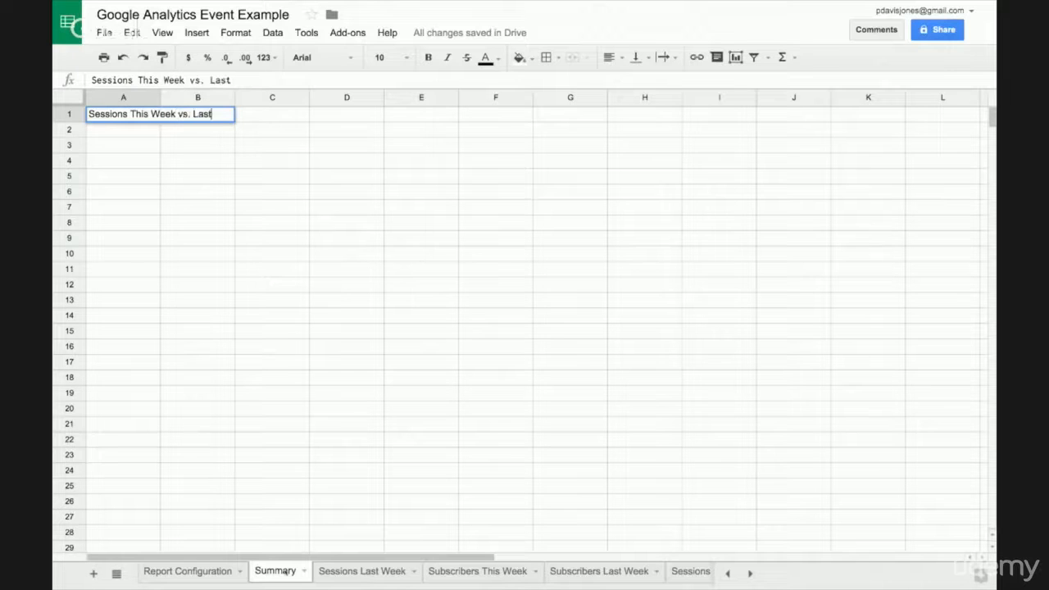
pyautogui.press('Return')
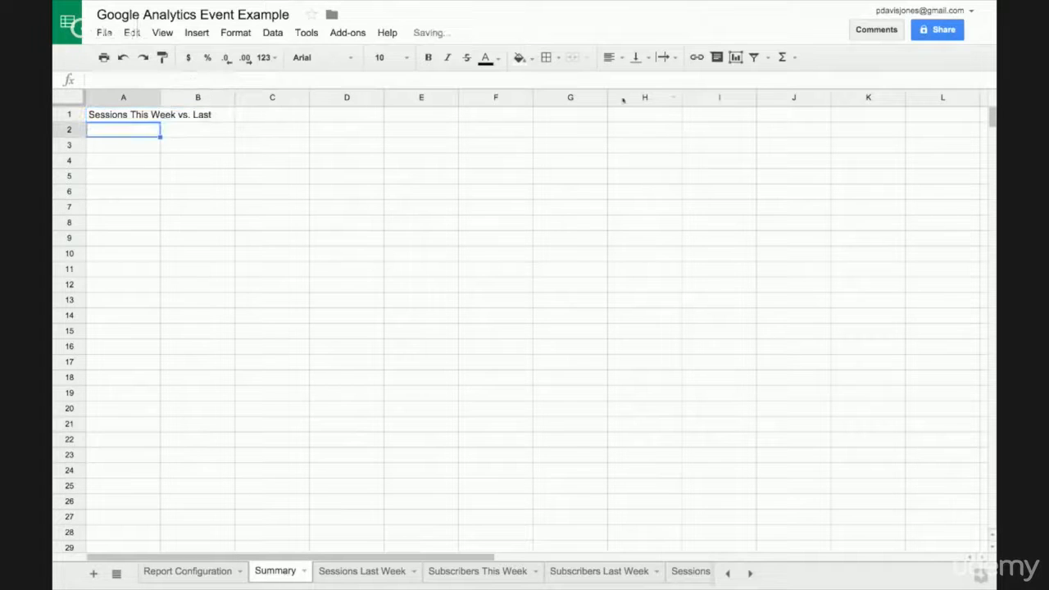
# Examine the Sessions This Week vs. Last (Career Hacking) chart on the Eazl Analytics HQ Udemy page, and return to the spreadsheet
pyautogui.moveTo(835, 7)
pyautogui.click(844, 33)
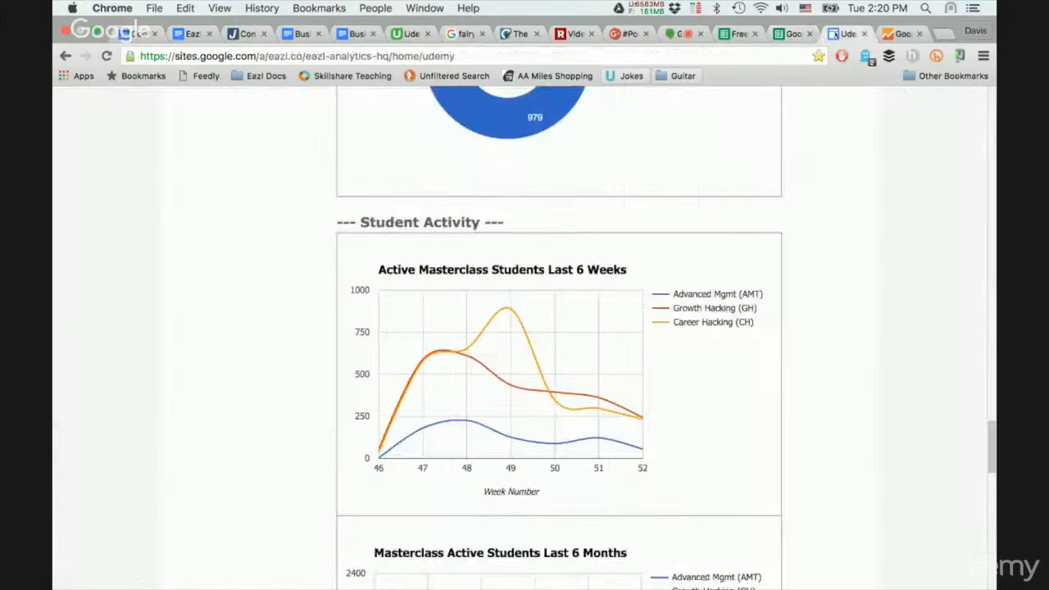
pyautogui.scroll(-15, 545, 235)
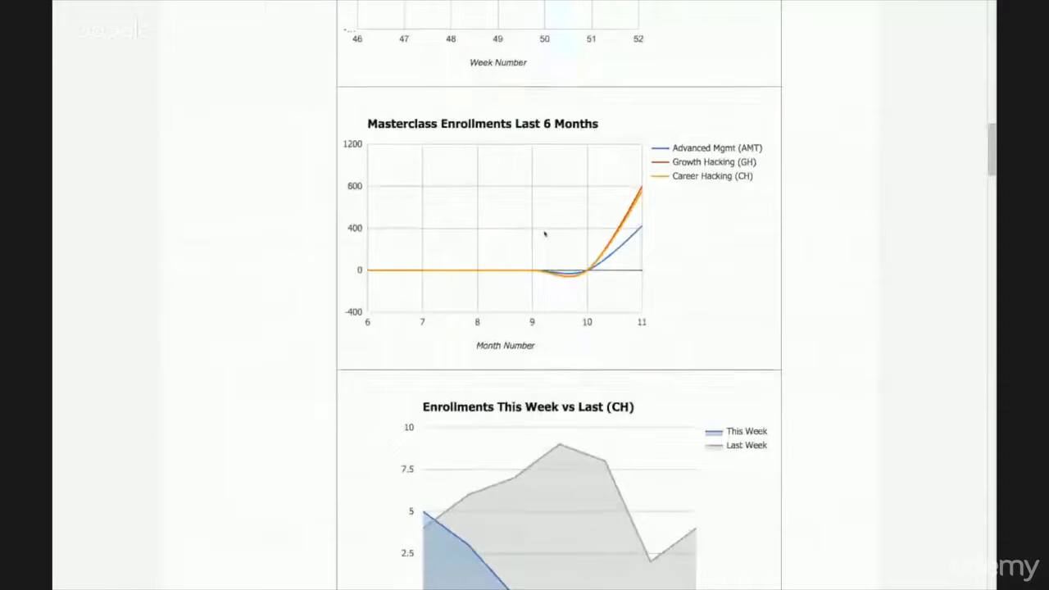
pyautogui.scroll(-2, 545, 235)
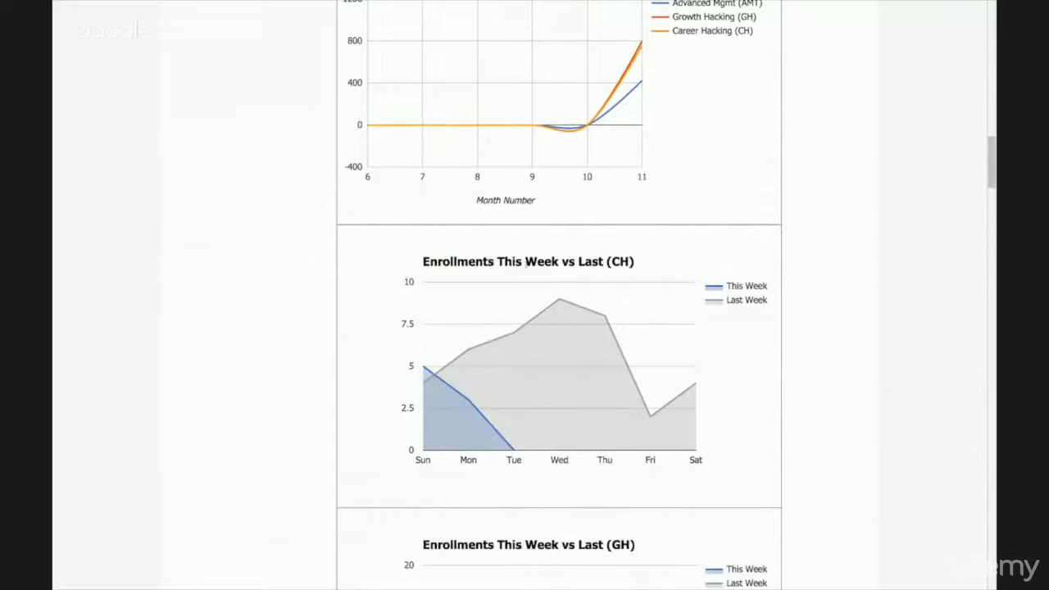
pyautogui.scroll(-10, 544, 234)
pyautogui.scroll(-4, 524, 189)
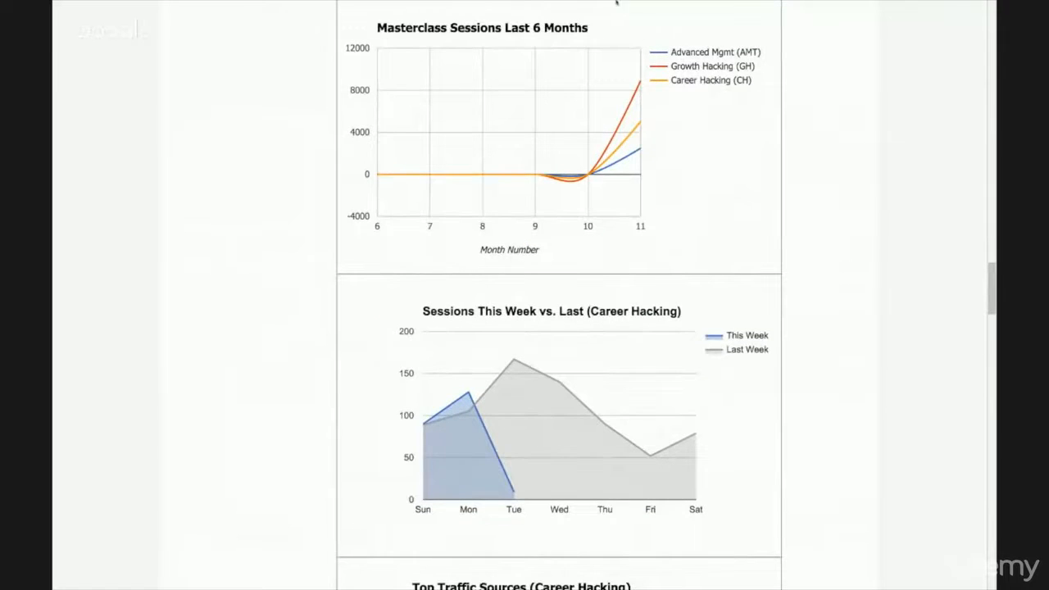
pyautogui.moveTo(616, 2)
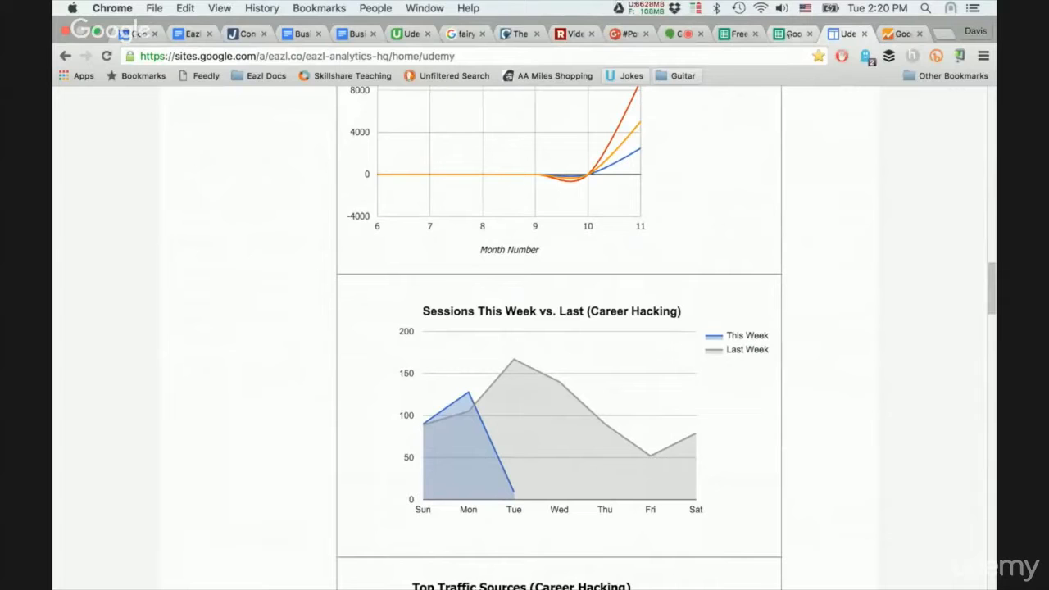
pyautogui.click(791, 33)
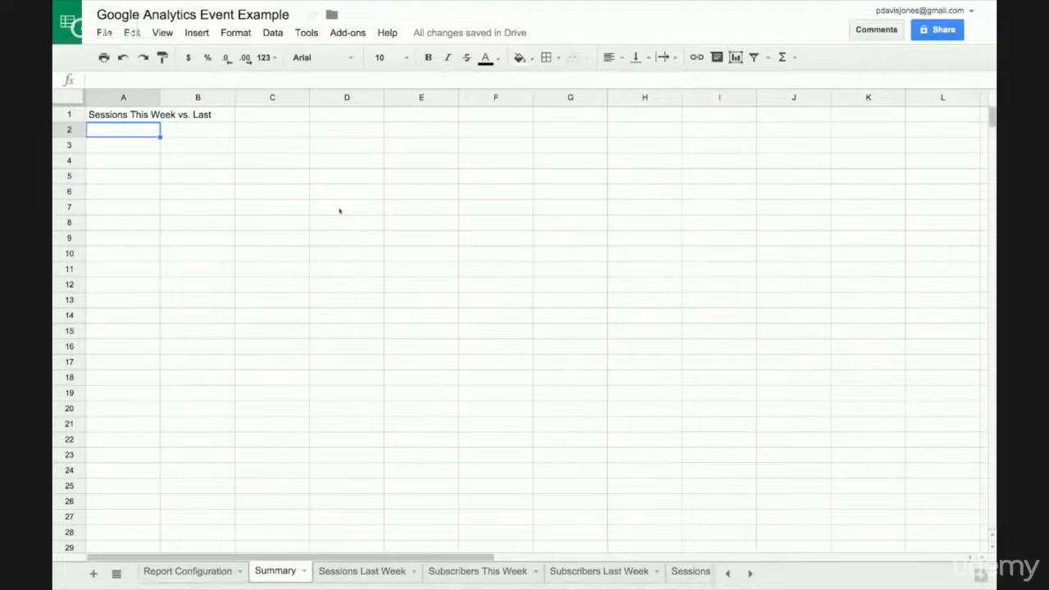
# Enter the column headers Day, This Week and Last Week in A2:C2 and select A3 below them
pyautogui.write('Day')
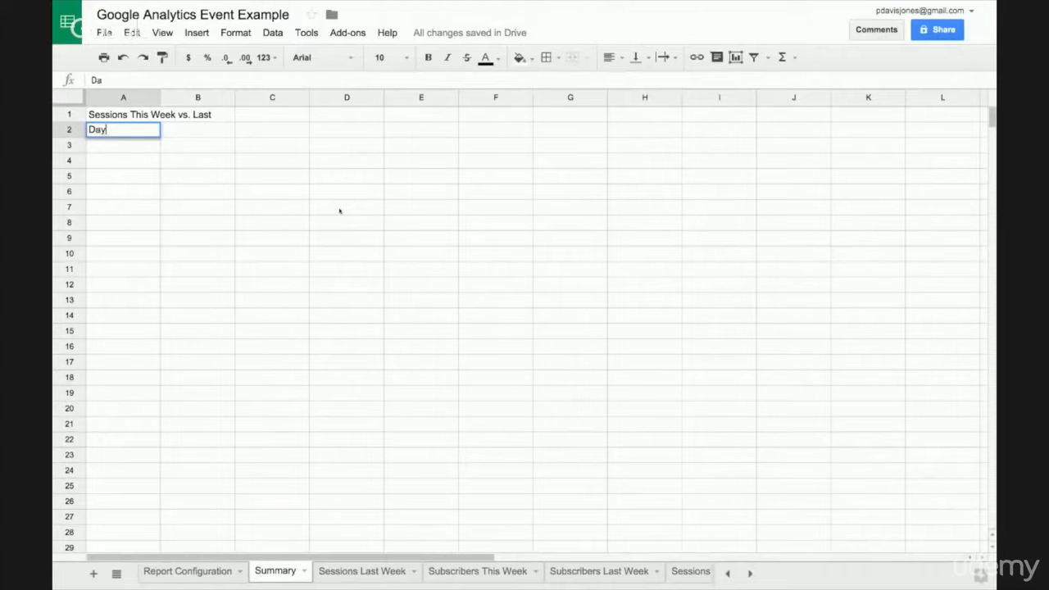
pyautogui.press('Tab')
pyautogui.write('This Week')
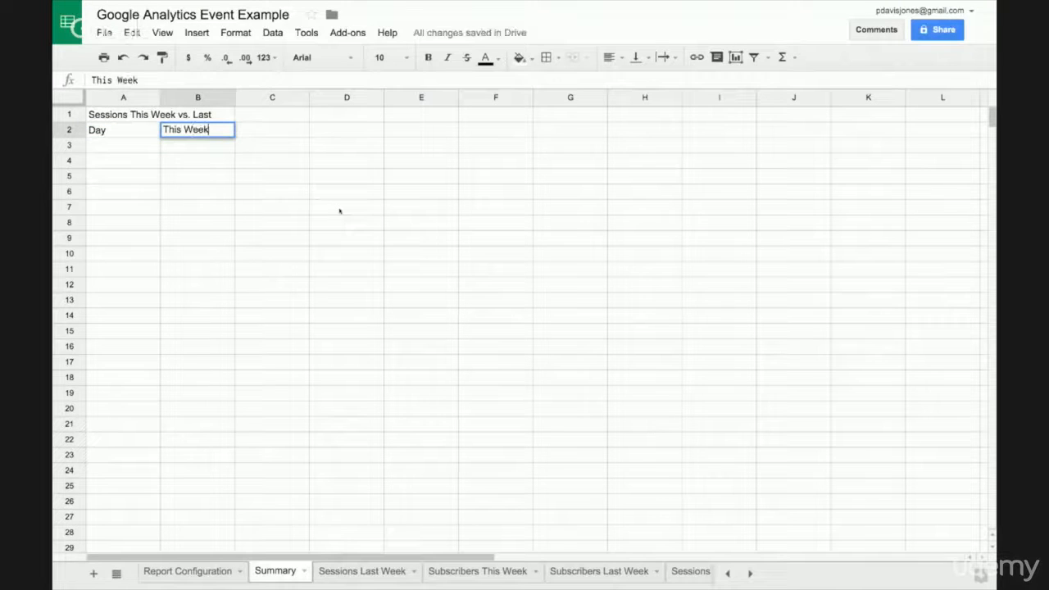
pyautogui.press('Tab')
pyautogui.write('Last Week')
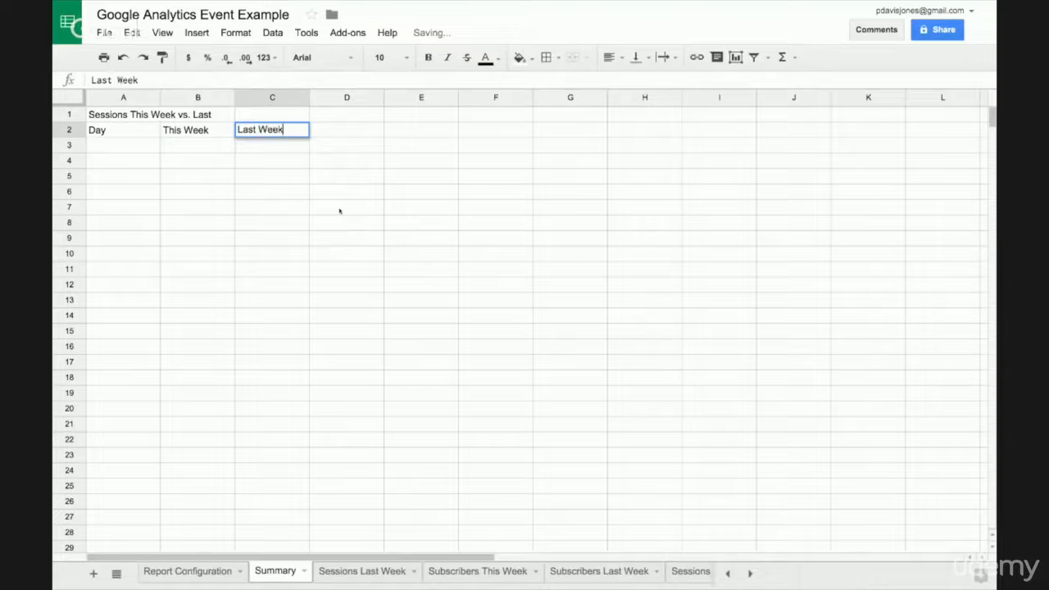
pyautogui.press('Return')
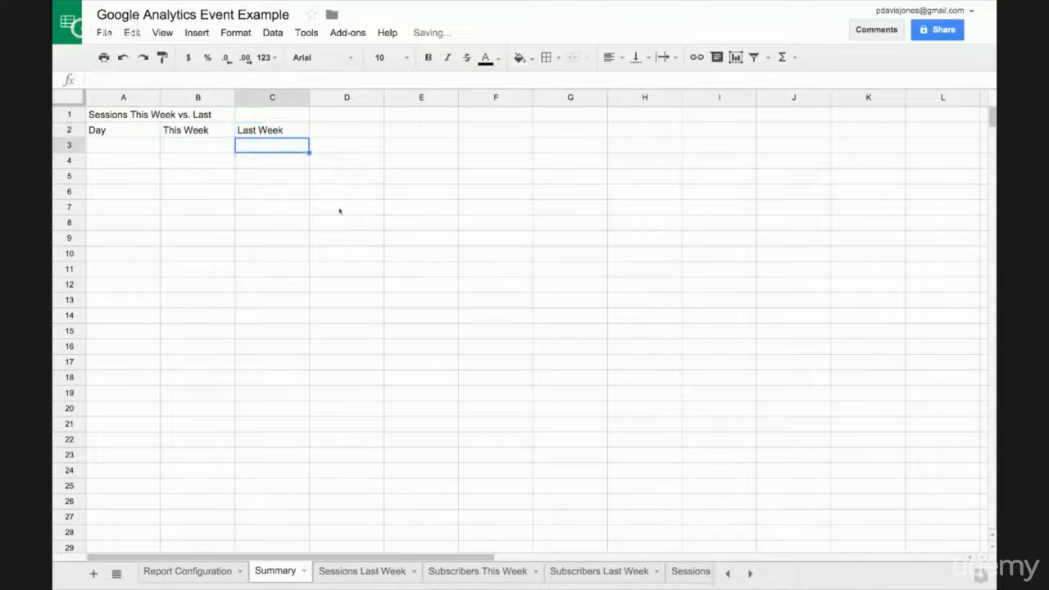
pyautogui.press('Left')
pyautogui.press('Left')
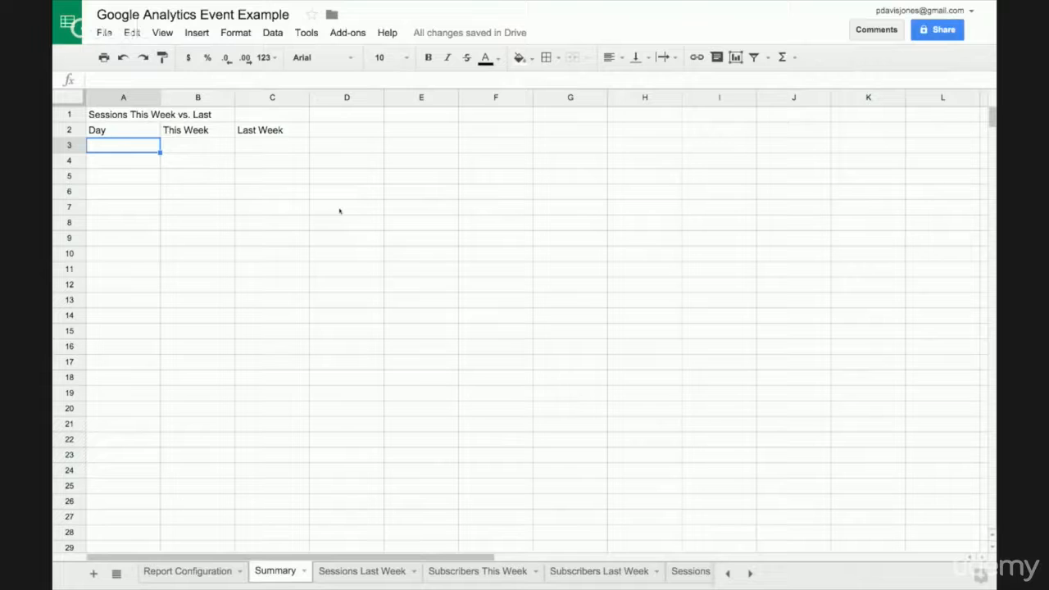
# Enter Sun in A3 of the Summary sheet and autofill the weekdays down to Sat in A9
pyautogui.write('Sun')
pyautogui.press('Return')
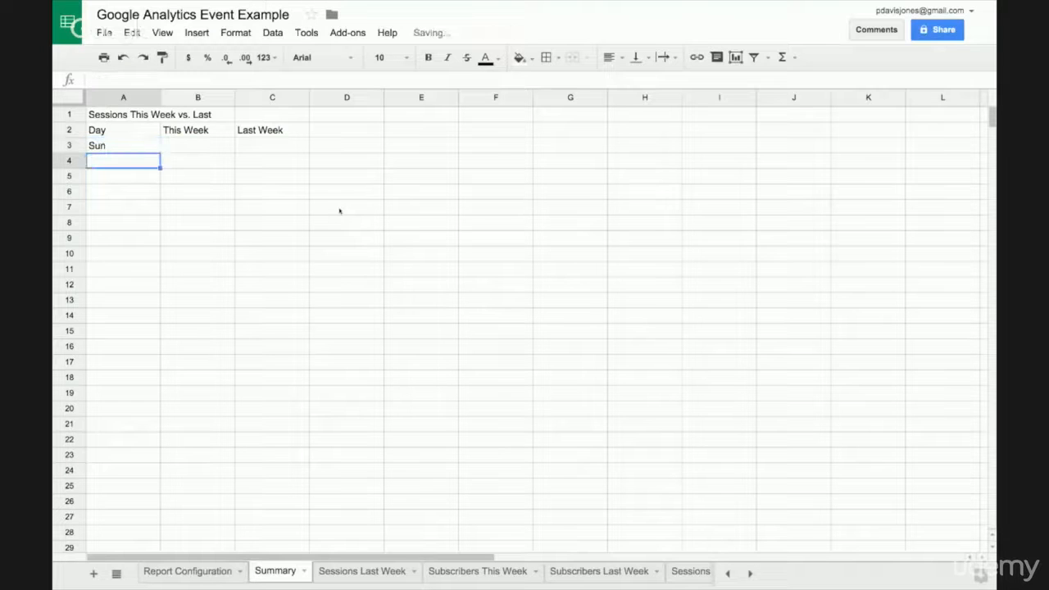
pyautogui.press('Up')
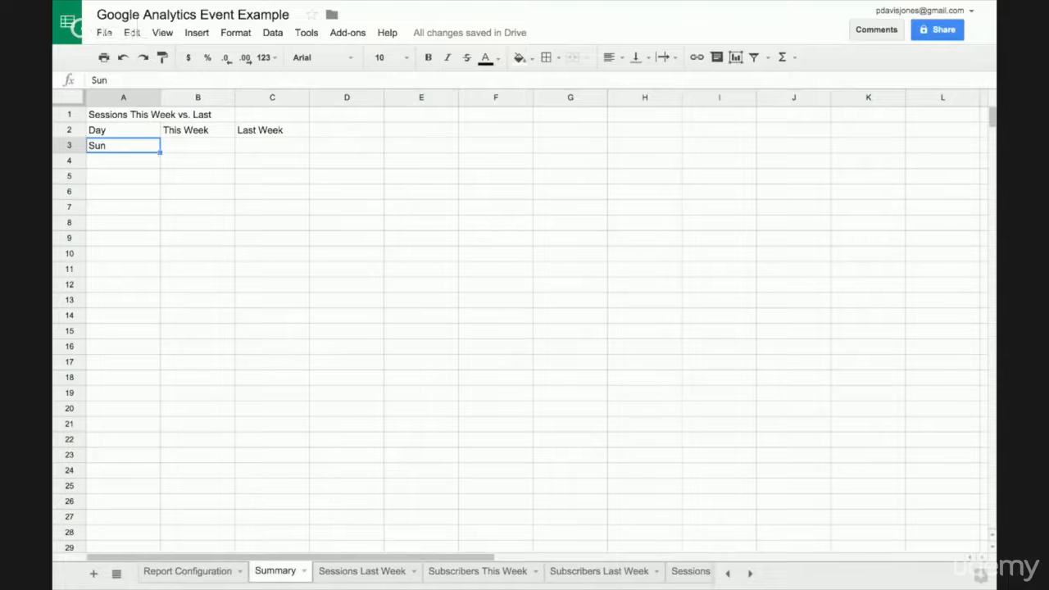
pyautogui.moveTo(160, 152); pyautogui.dragTo(154, 241)
pyautogui.click(180, 256)
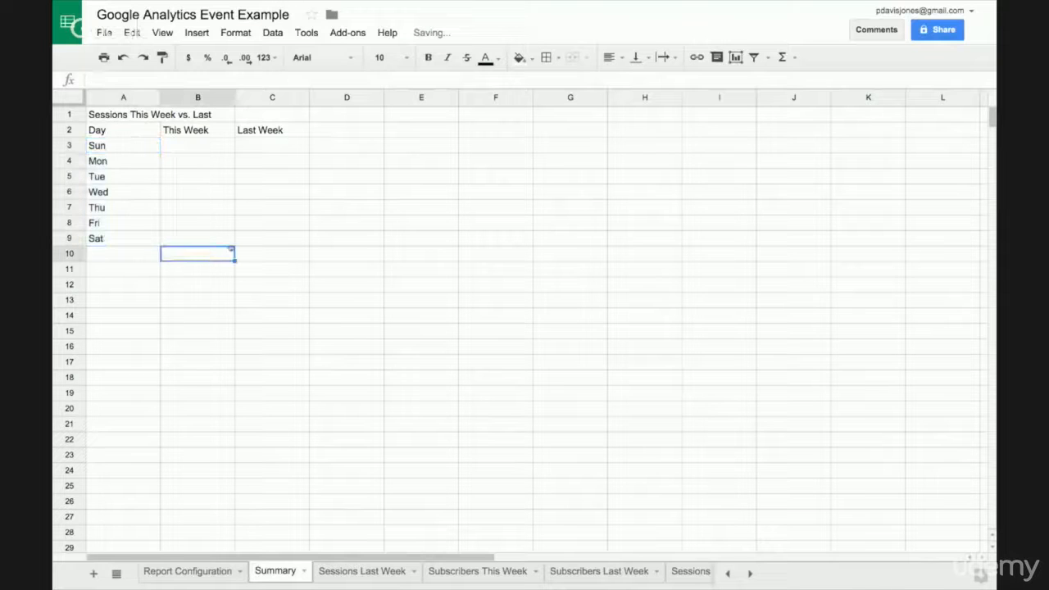
# Make the column headers Day, This Week and Last Week in A2:C2 bold
pyautogui.click(127, 132)
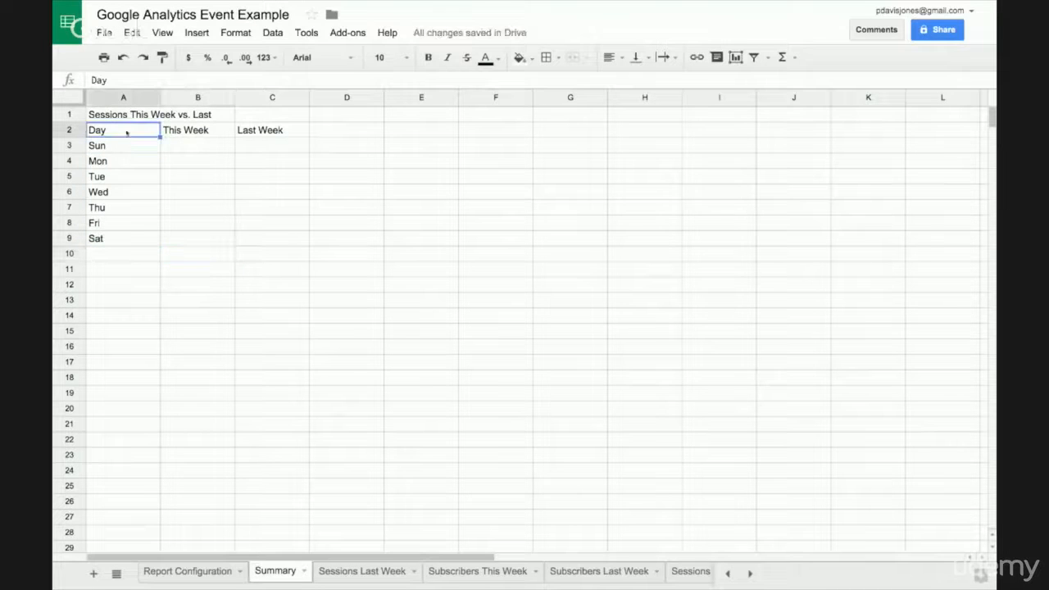
pyautogui.hotkey('shift', 'Right')
pyautogui.hotkey('shift', 'Right')
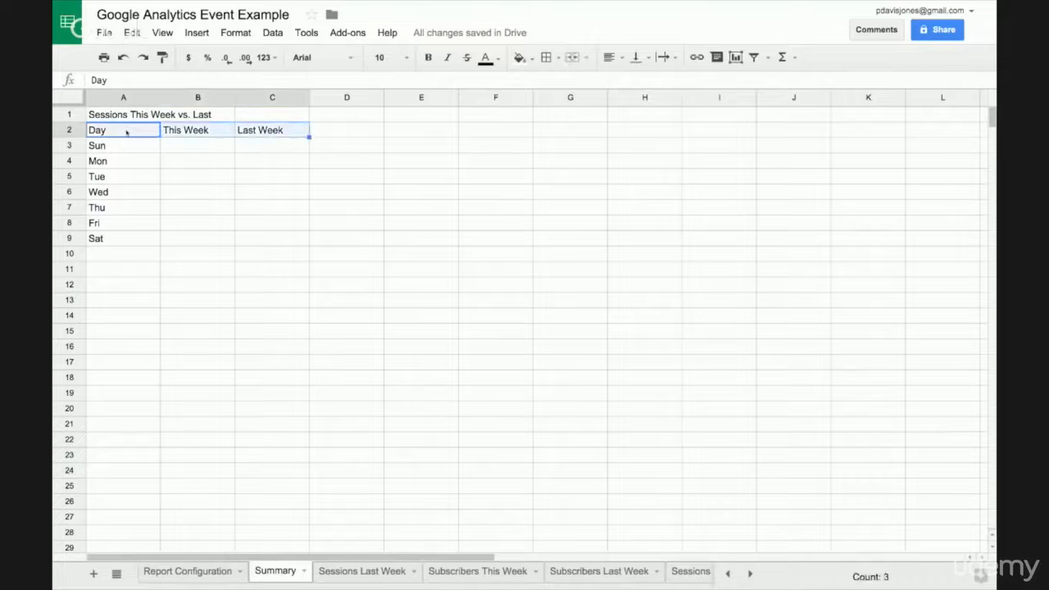
pyautogui.hotkey('ctrl', 'b')
pyautogui.click(121, 144)
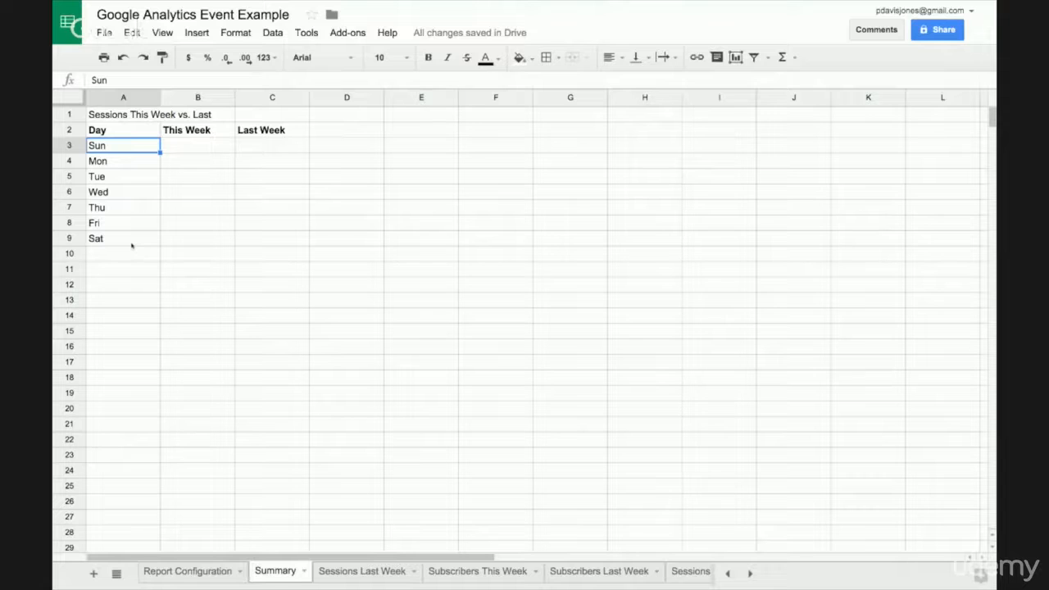
# Try to fill the This Week column by entering ='Sessions This Week'!B16:B22 in B3
pyautogui.click(192, 146)
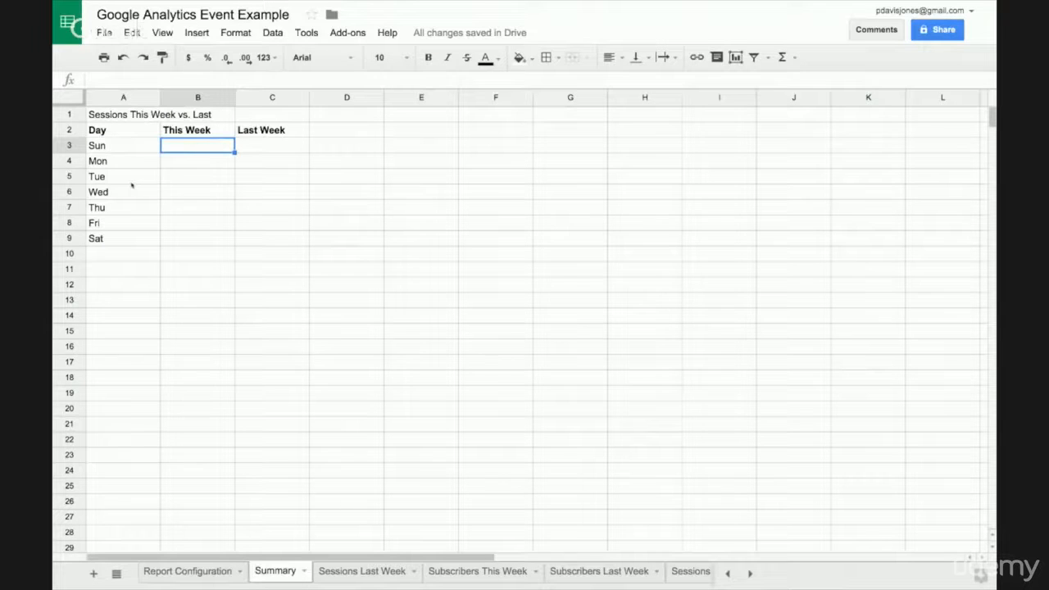
pyautogui.write('=')
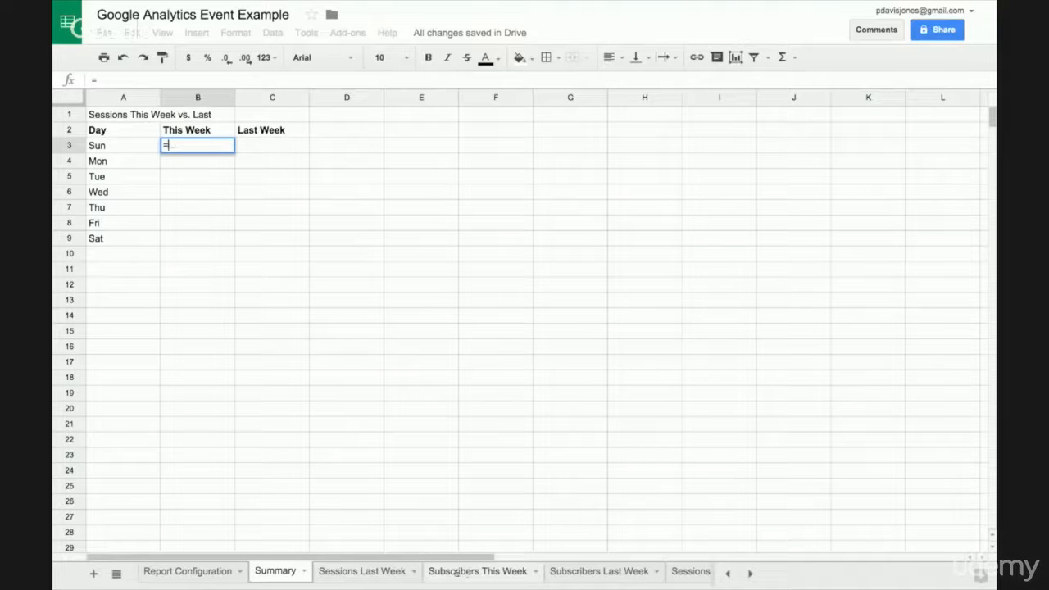
pyautogui.click(690, 571)
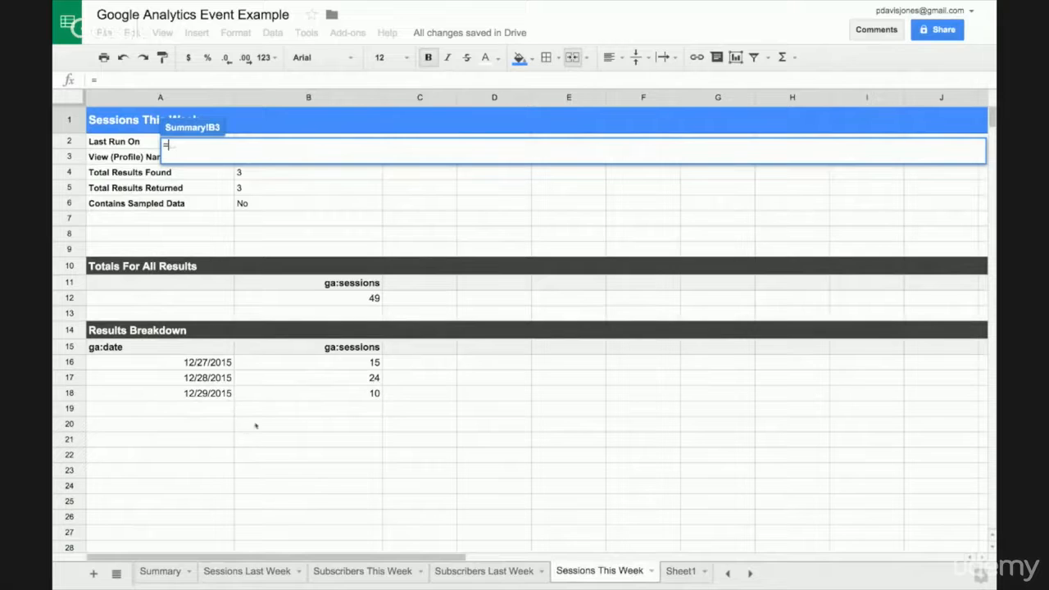
pyautogui.click(322, 366)
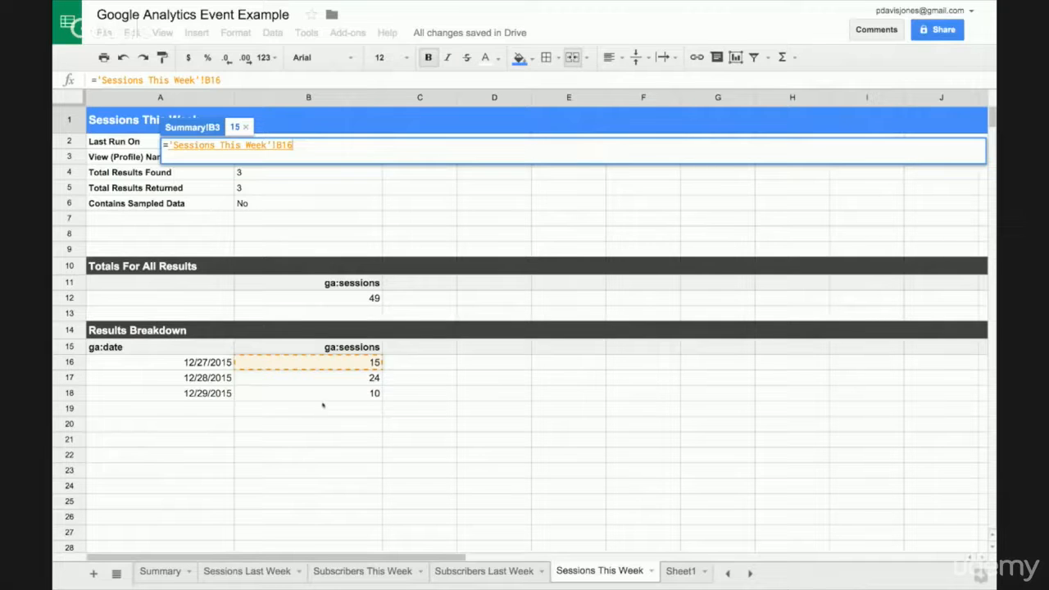
pyautogui.keyDown('shift'); pyautogui.click(318, 454); pyautogui.keyUp('shift')
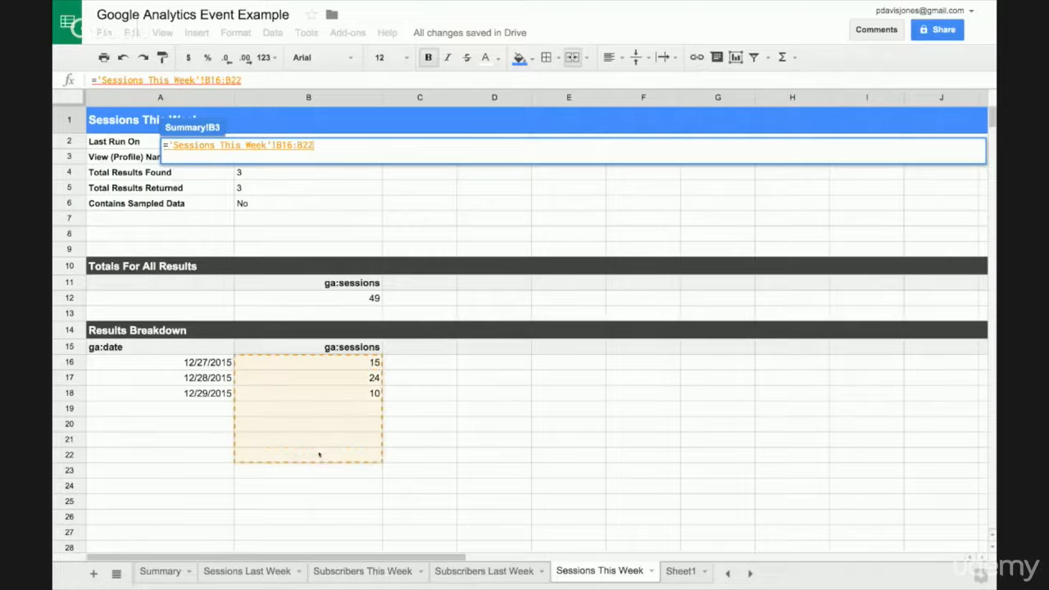
pyautogui.press('Return')
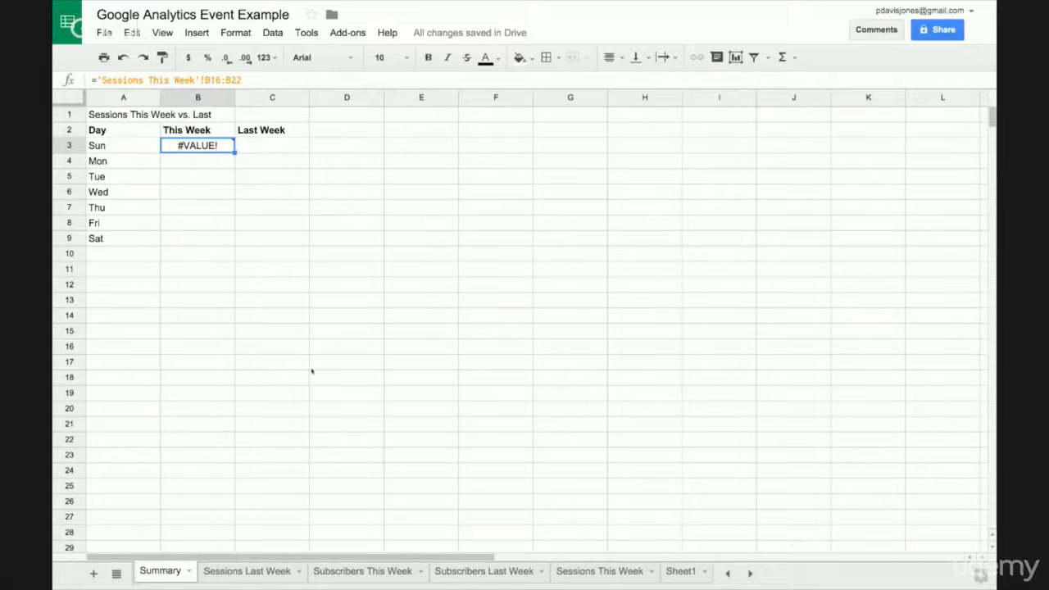
# Set B3 to ='Sessions This Week'!B16, moving the Sessions This Week sheet directly after Sessions Last Week along the way
pyautogui.write('=')
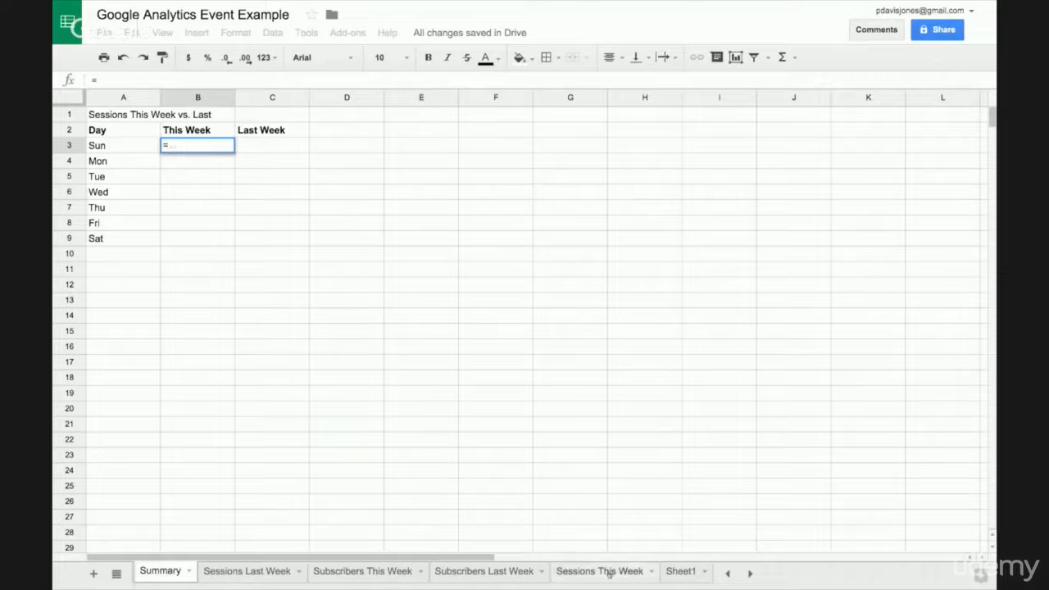
pyautogui.moveTo(609, 574); pyautogui.dragTo(353, 571)
pyautogui.click(328, 363)
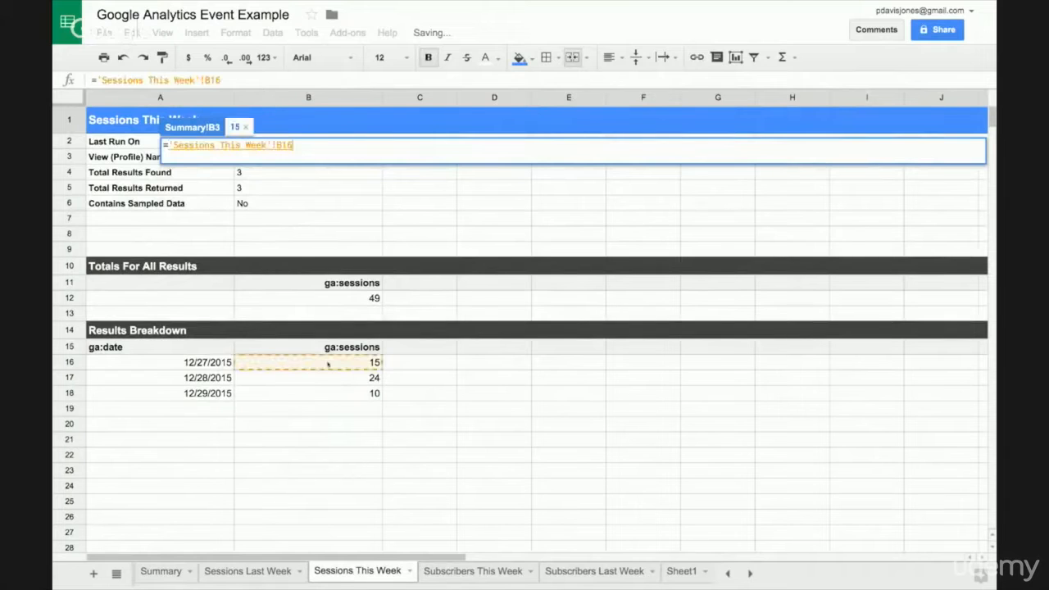
pyautogui.press('Return')
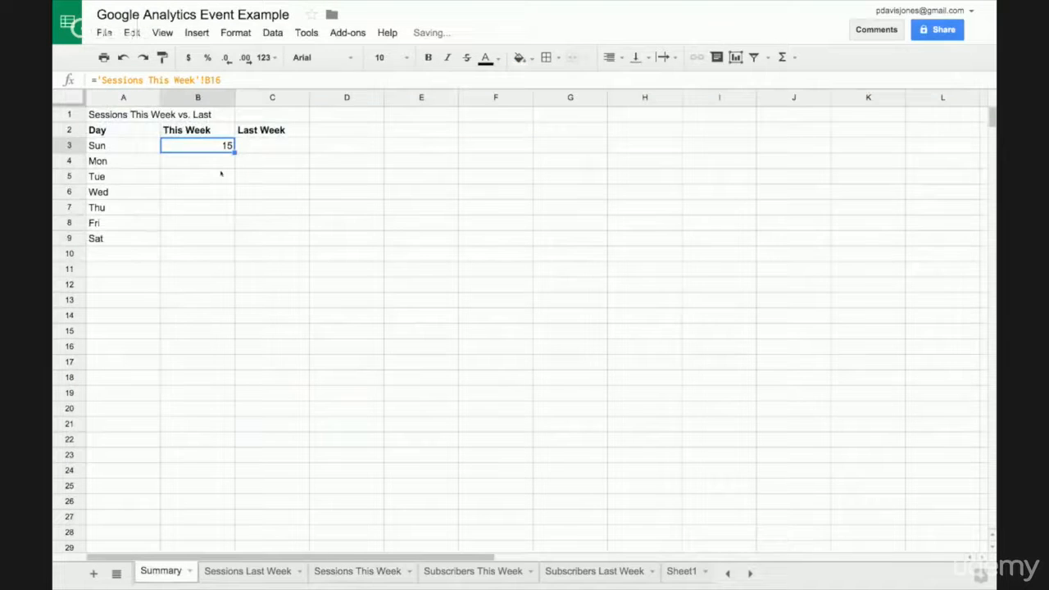
# Fill the B3 formula down to B9 and check the cell references in the This Week column
pyautogui.moveTo(235, 152); pyautogui.dragTo(233, 243)
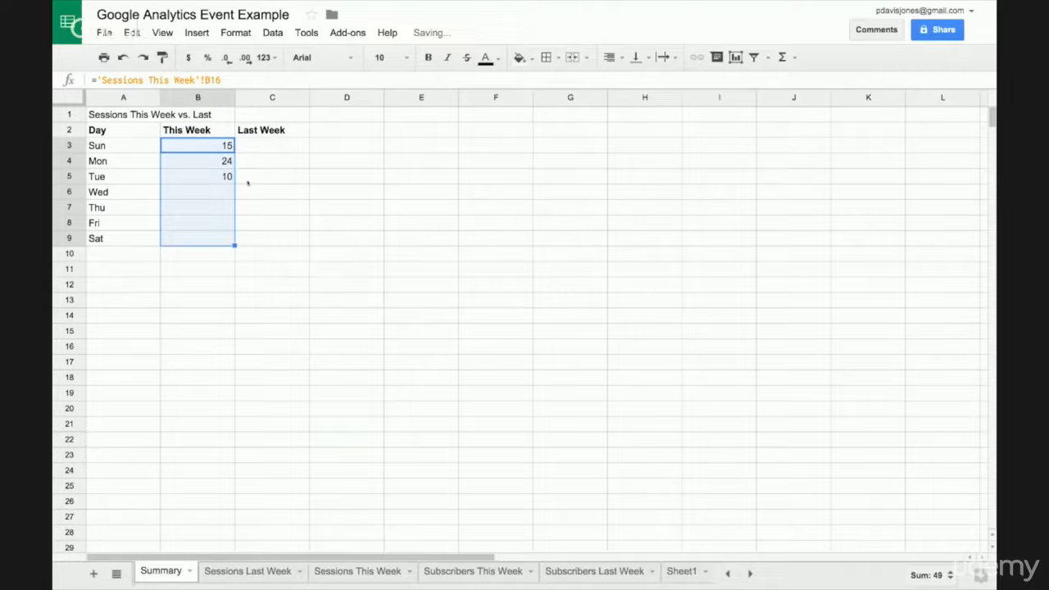
pyautogui.click(267, 152)
pyautogui.press('Left')
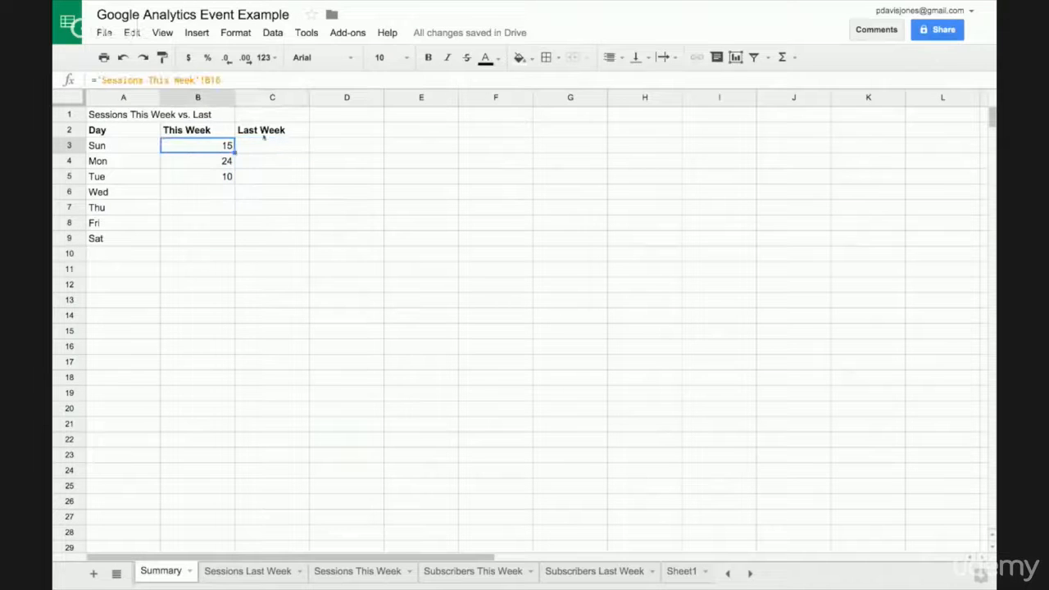
pyautogui.press('Down')
pyautogui.press('Down')
pyautogui.press('Down')
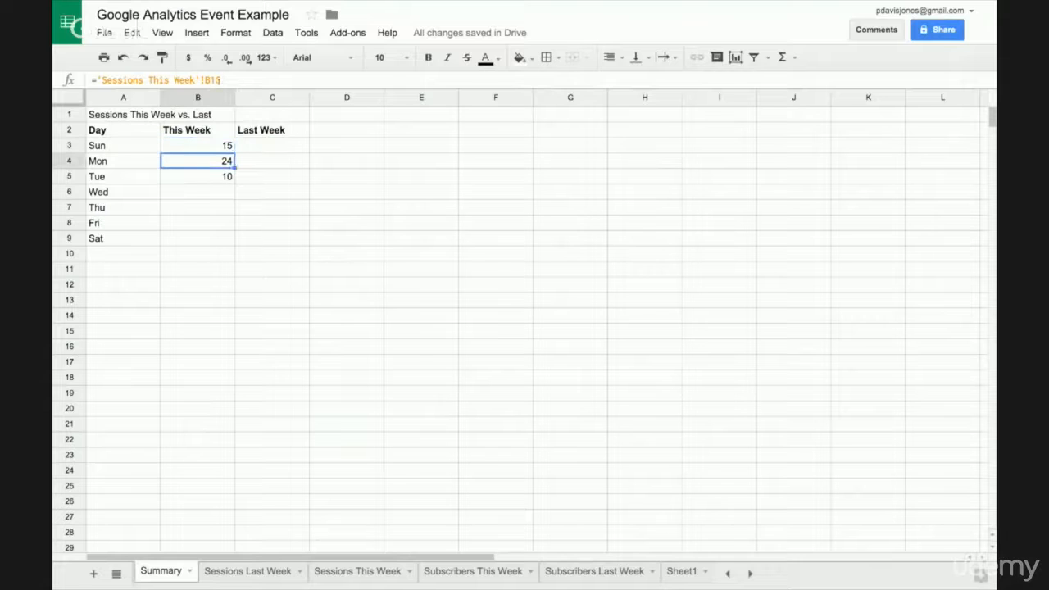
# Set C3 to ='Sessions Last Week'!B16 and fill the formula down to C9
pyautogui.click(273, 147)
pyautogui.write('=')
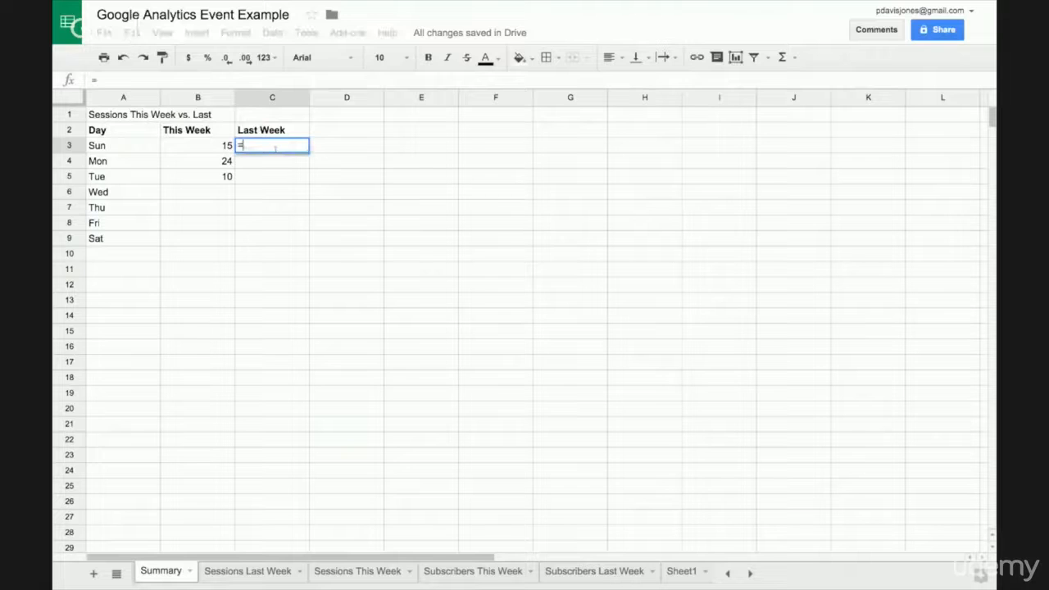
pyautogui.click(592, 574)
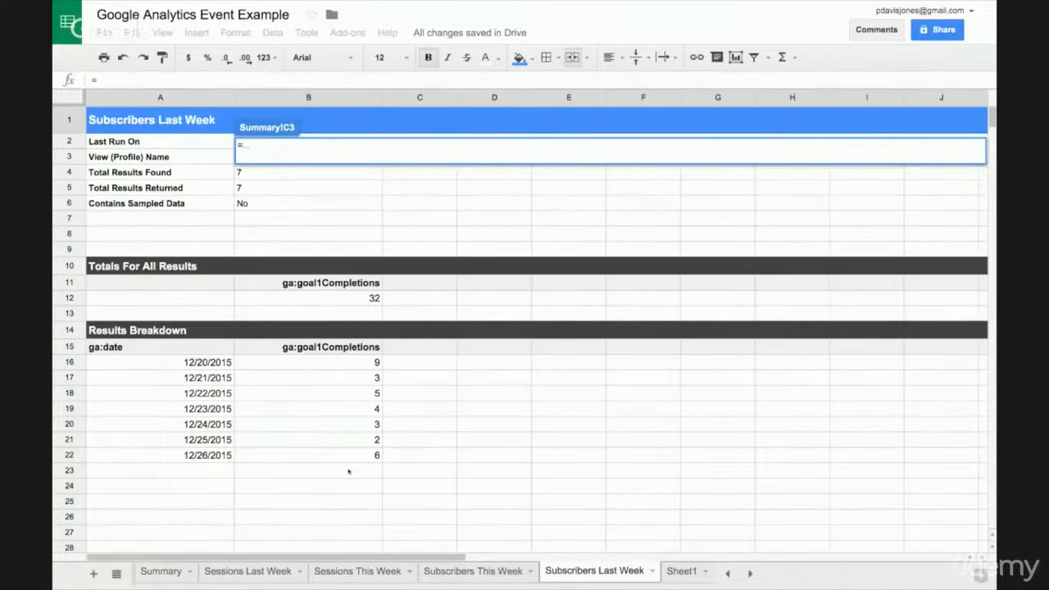
pyautogui.click(337, 364)
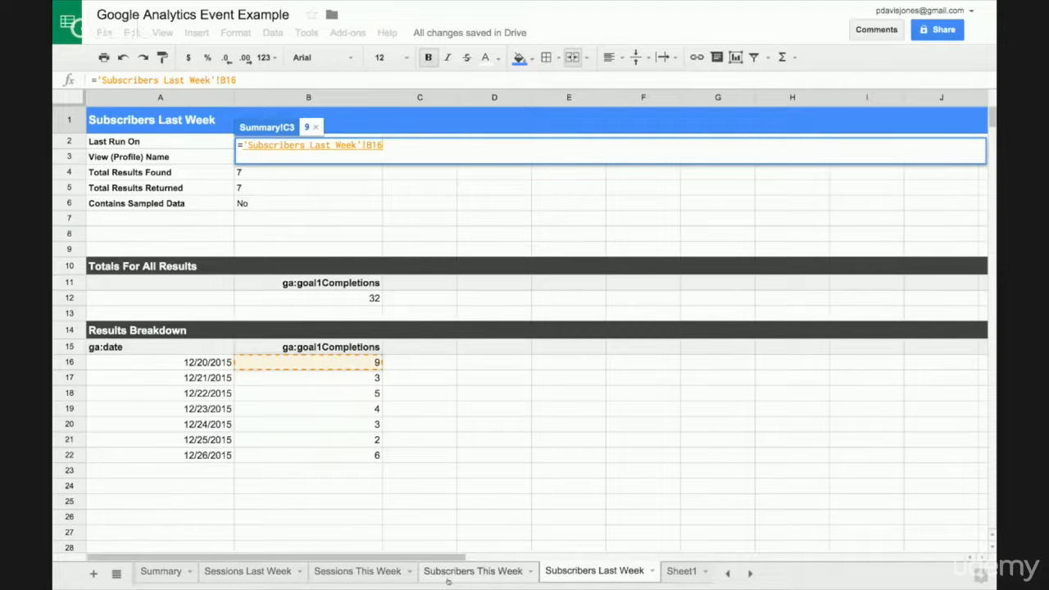
pyautogui.click(275, 571)
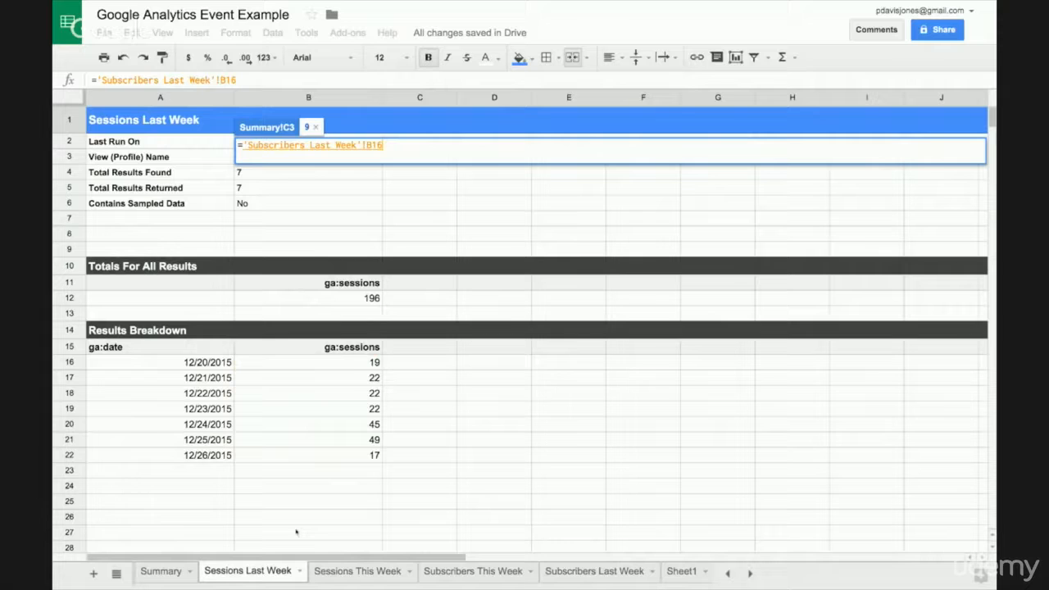
pyautogui.click(354, 371)
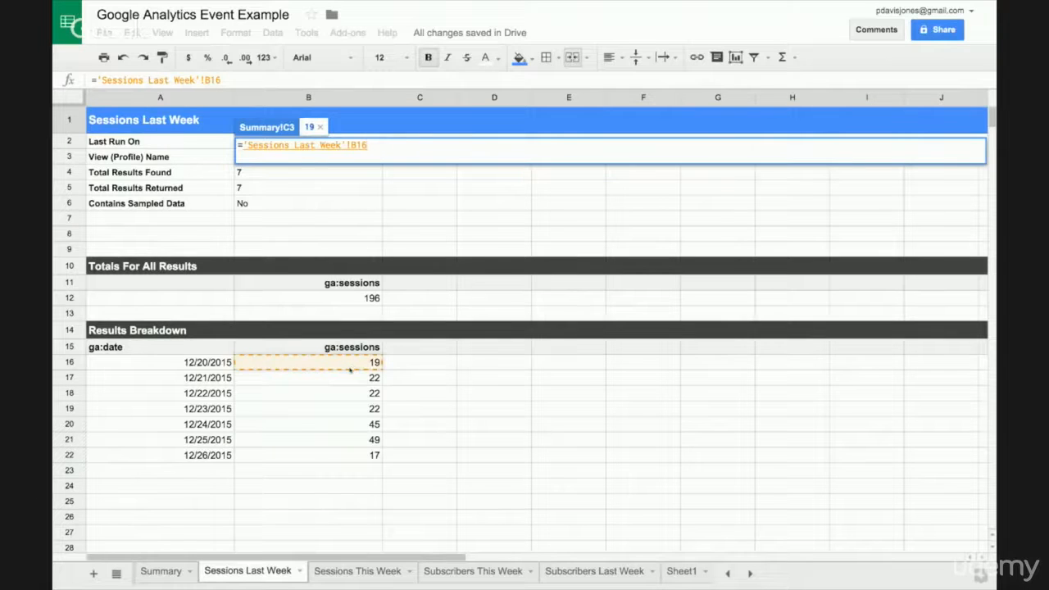
pyautogui.press('Return')
pyautogui.moveTo(309, 153); pyautogui.dragTo(307, 243)
pyautogui.moveTo(353, 268); pyautogui.dragTo(362, 248)
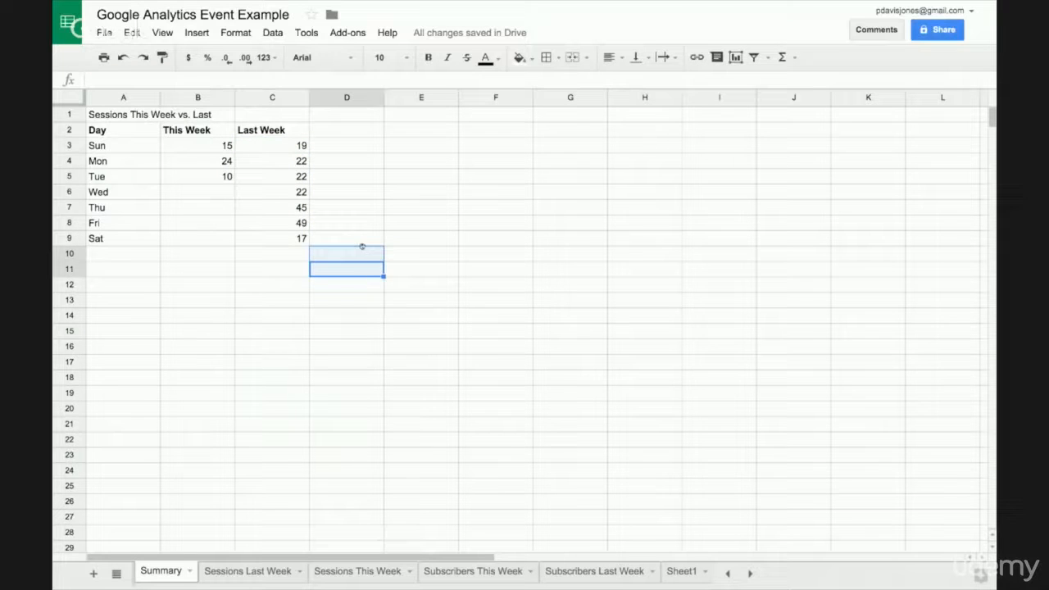
# Start a new chart from the data in A2:C9 of the Summary sheet
pyautogui.click(297, 240)
pyautogui.keyDown('shift'); pyautogui.click(120, 133); pyautogui.keyUp('shift')
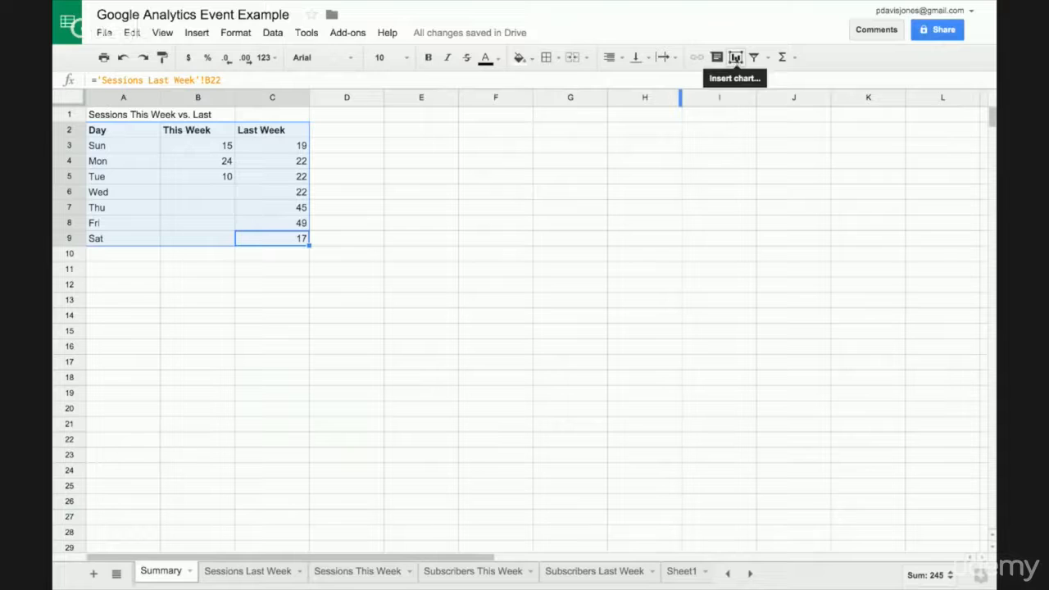
pyautogui.click(735, 57)
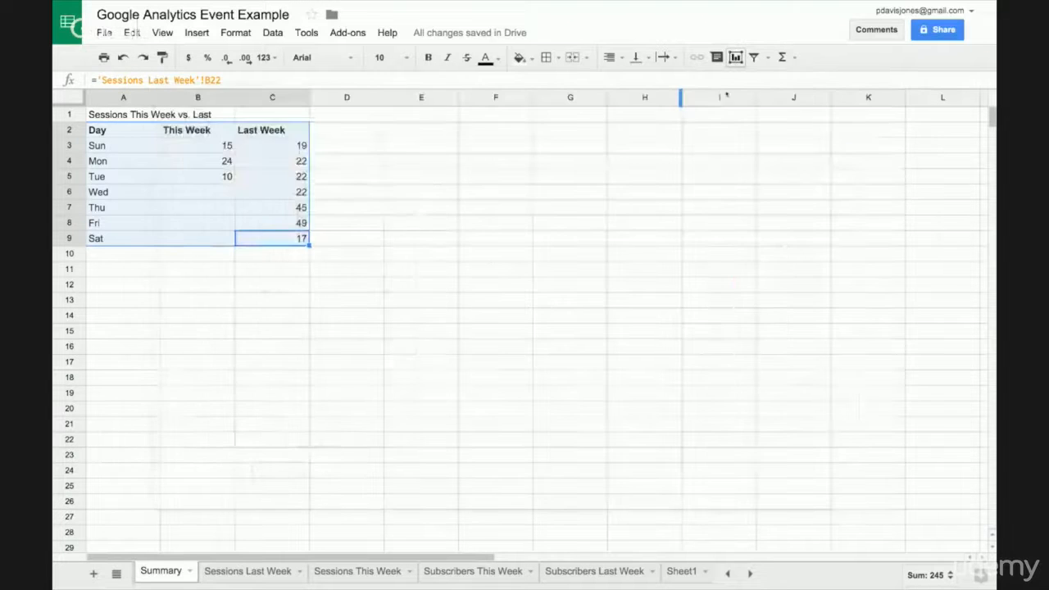
pyautogui.click(735, 57)
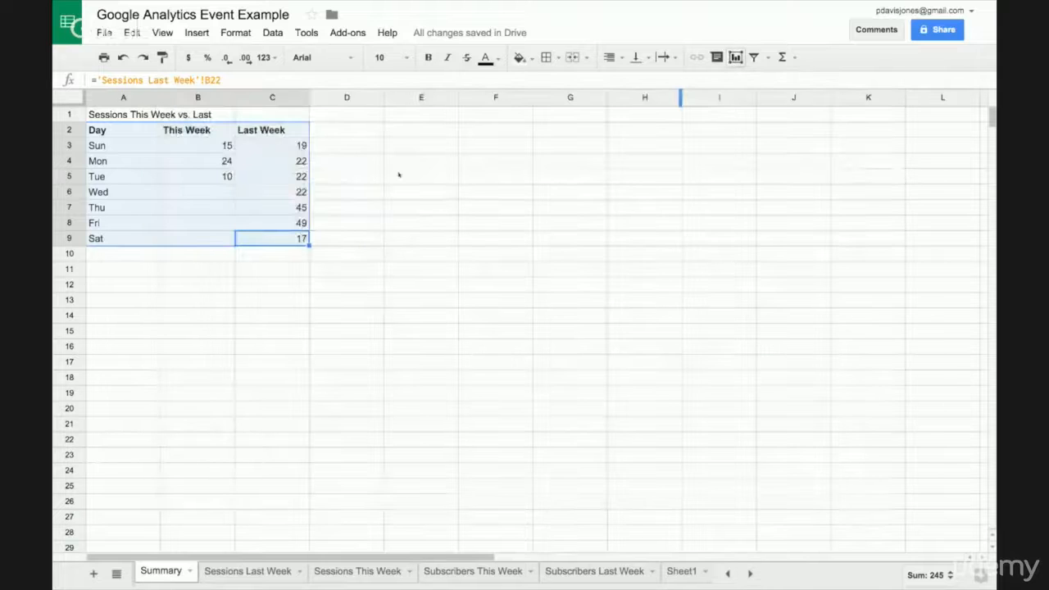
pyautogui.click(737, 59)
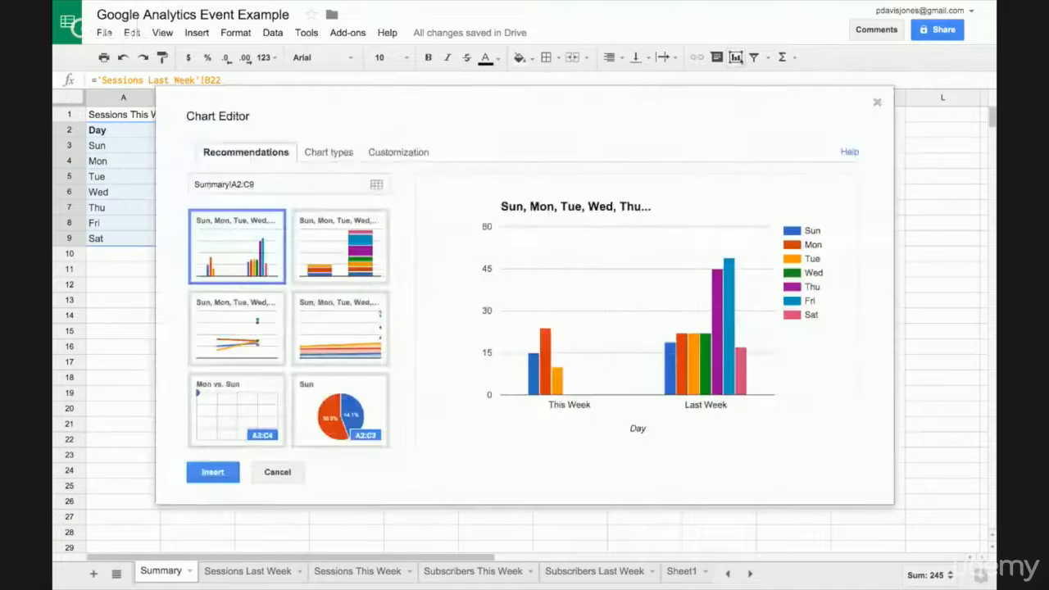
# Set the chart type to stacked area and turn off Switch rows / columns
pyautogui.click(339, 154)
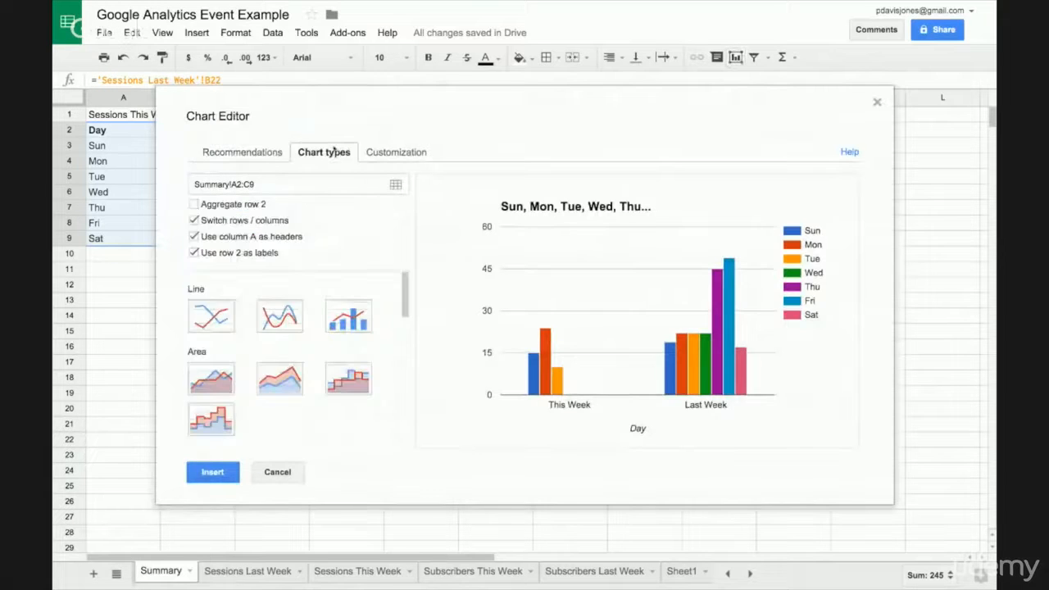
pyautogui.click(279, 380)
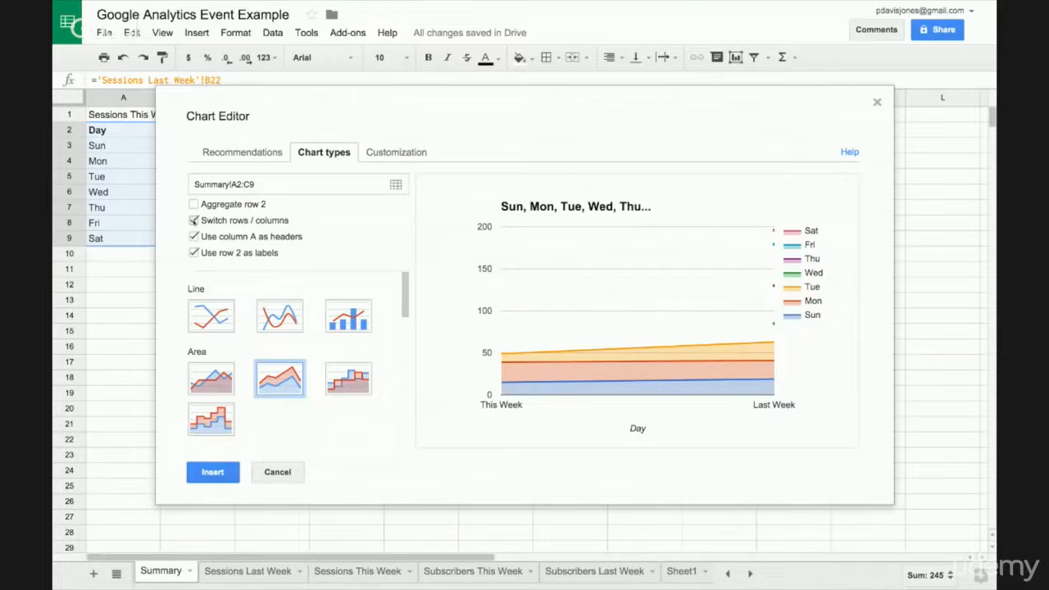
pyautogui.click(194, 221)
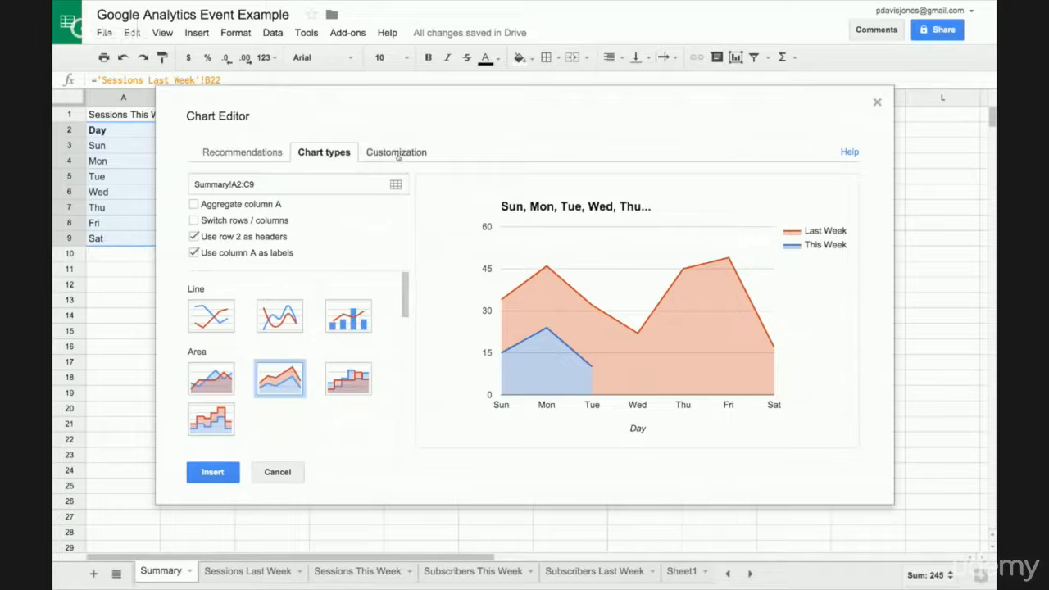
# Set the chart title to "Sessions This Week vs. Last"
pyautogui.click(397, 155)
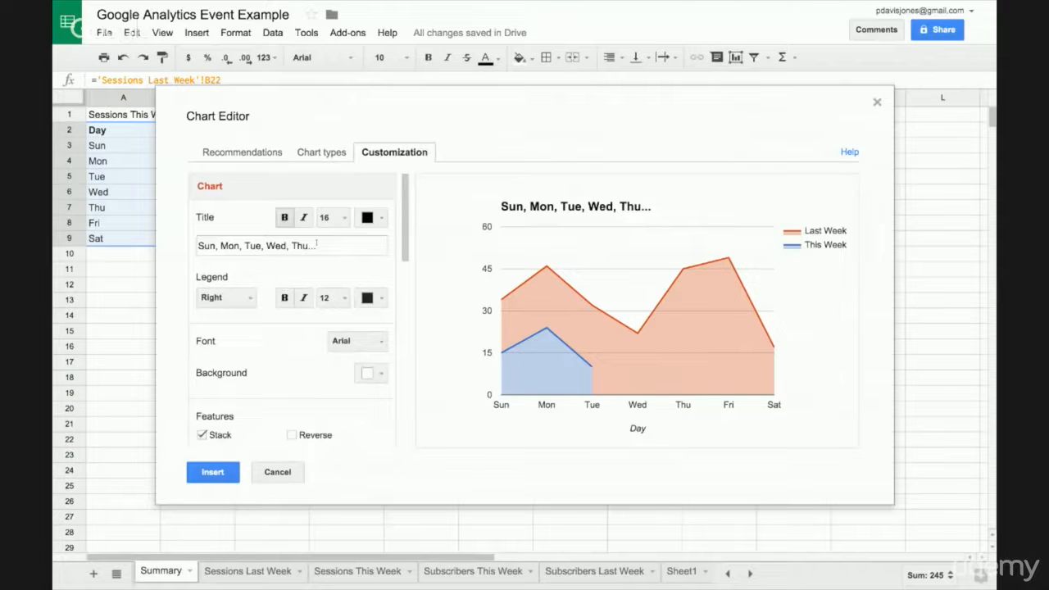
pyautogui.moveTo(318, 246); pyautogui.dragTo(118, 244)
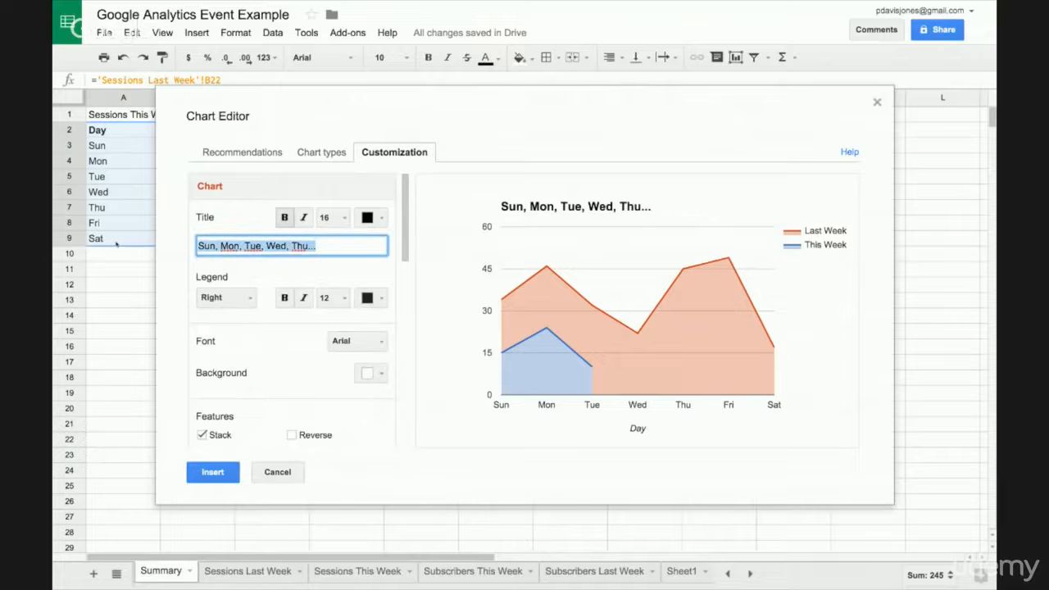
pyautogui.write('Session')
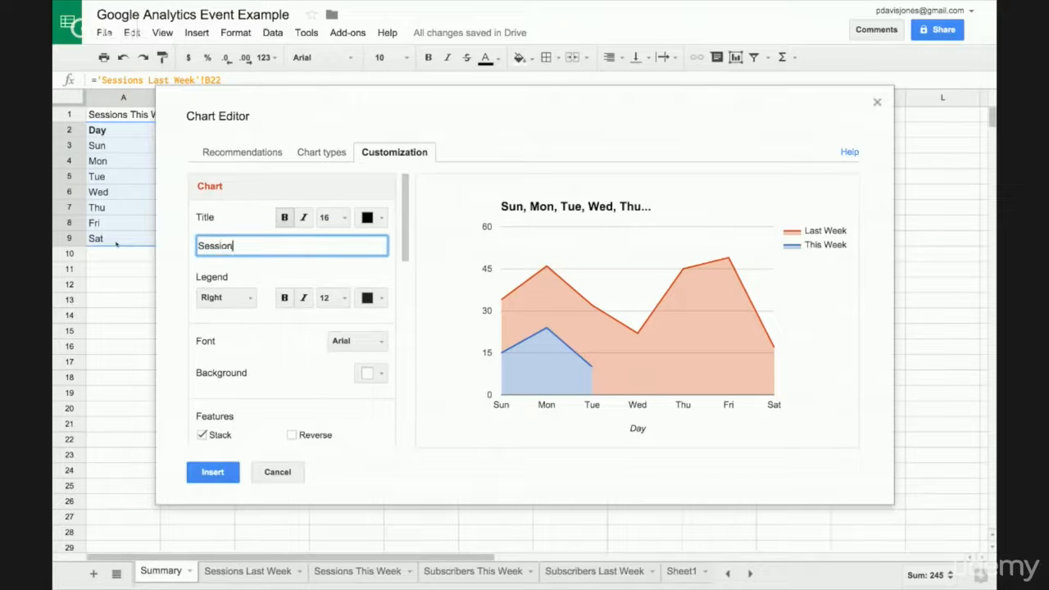
pyautogui.write('s This Week vs. Last')
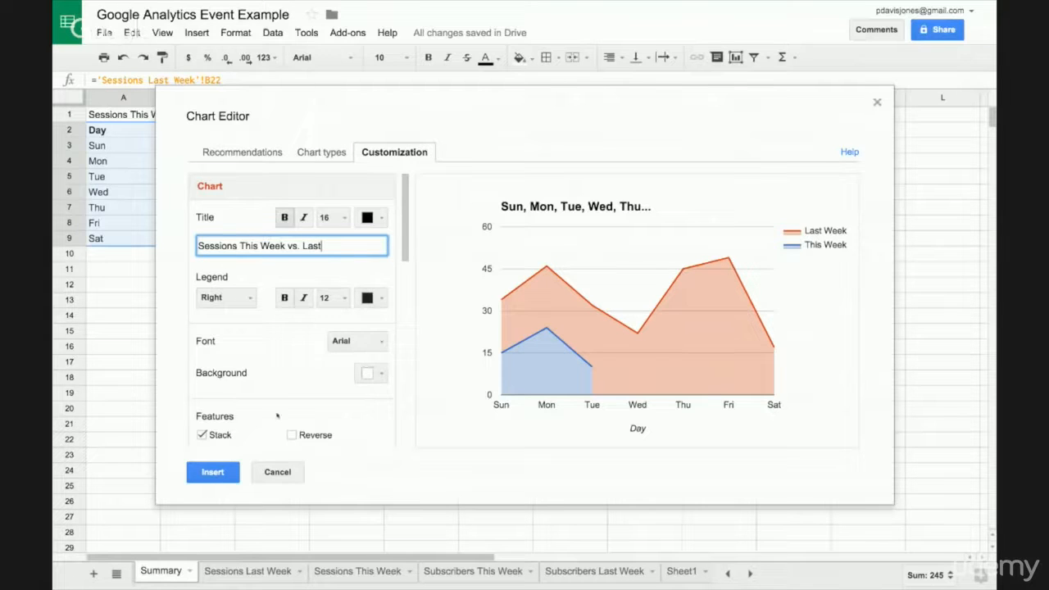
# Set the chart font to Arial and color the Last Week series medium gray
pyautogui.click(351, 341)
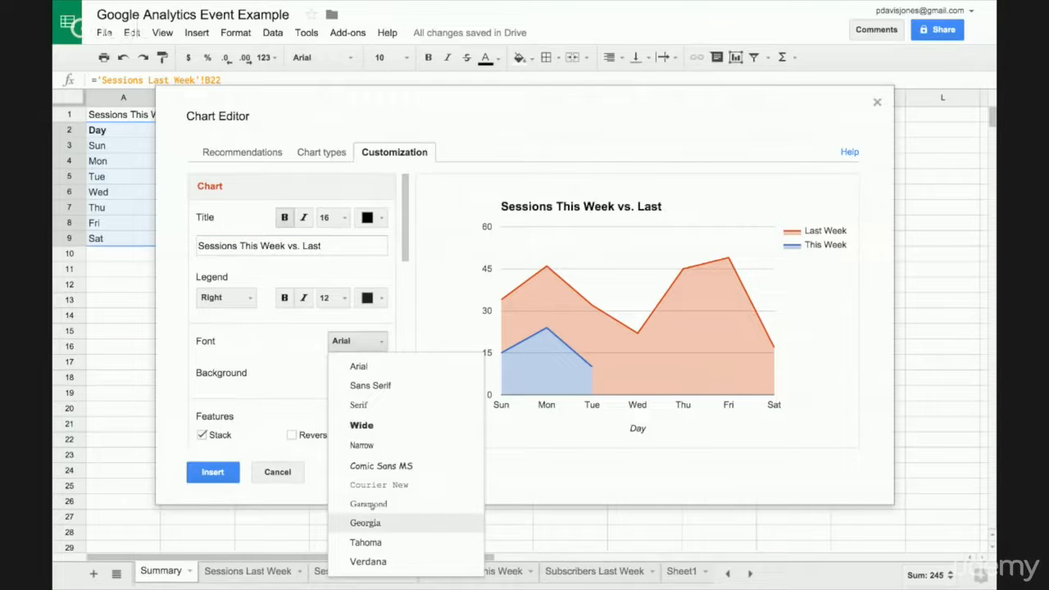
pyautogui.click(368, 369)
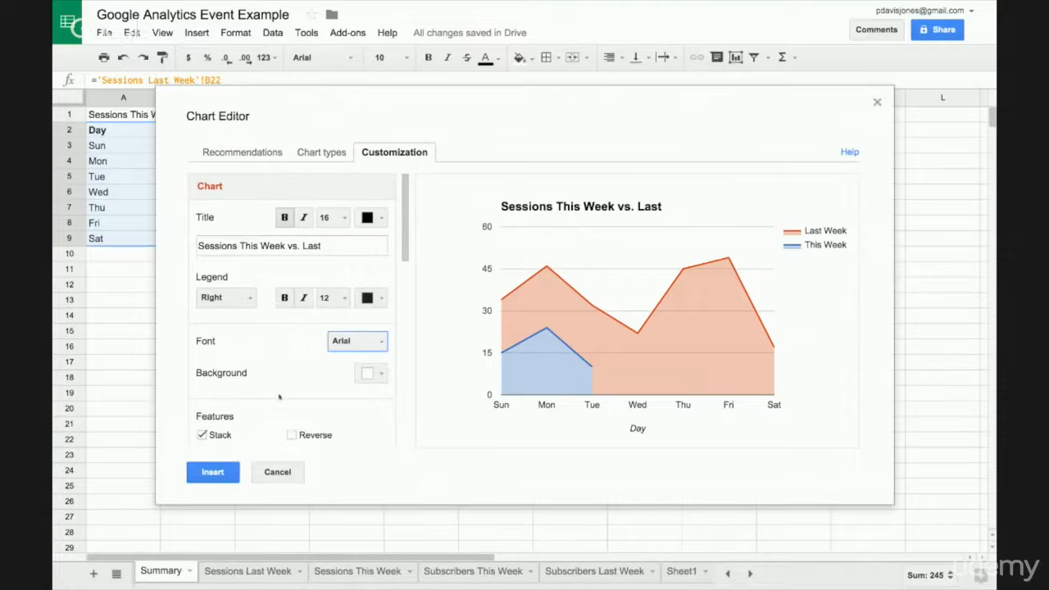
pyautogui.scroll(-1, 279, 395)
pyautogui.scroll(-1, 278, 395)
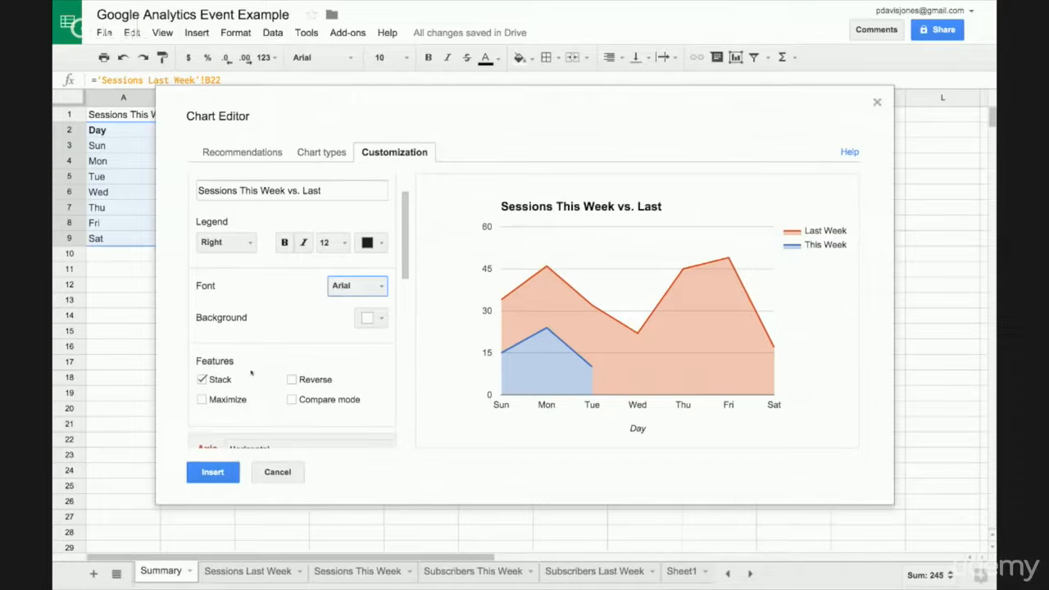
pyautogui.scroll(-3, 252, 373)
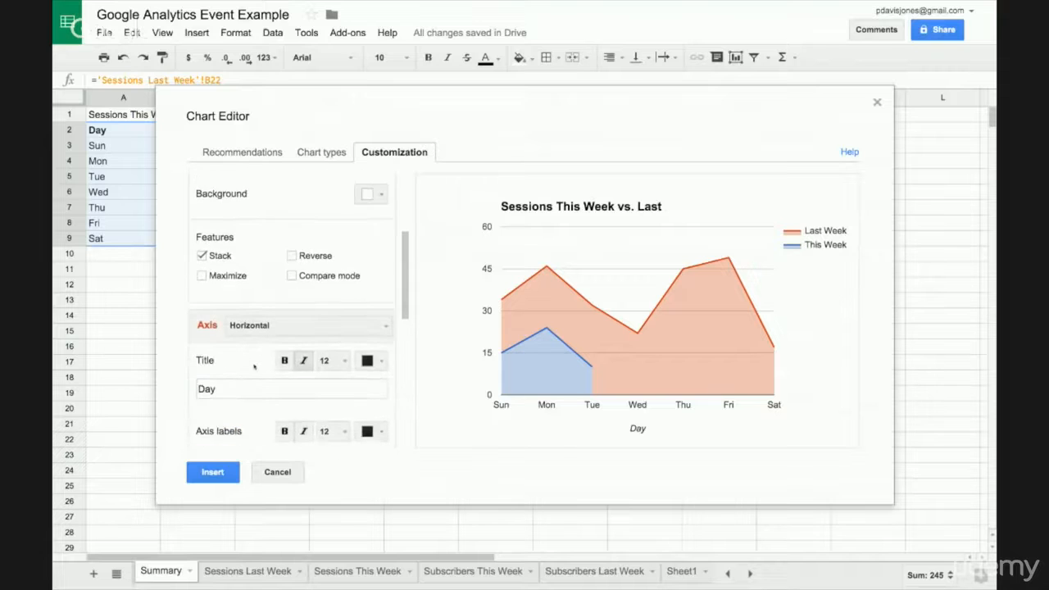
pyautogui.scroll(-7, 262, 361)
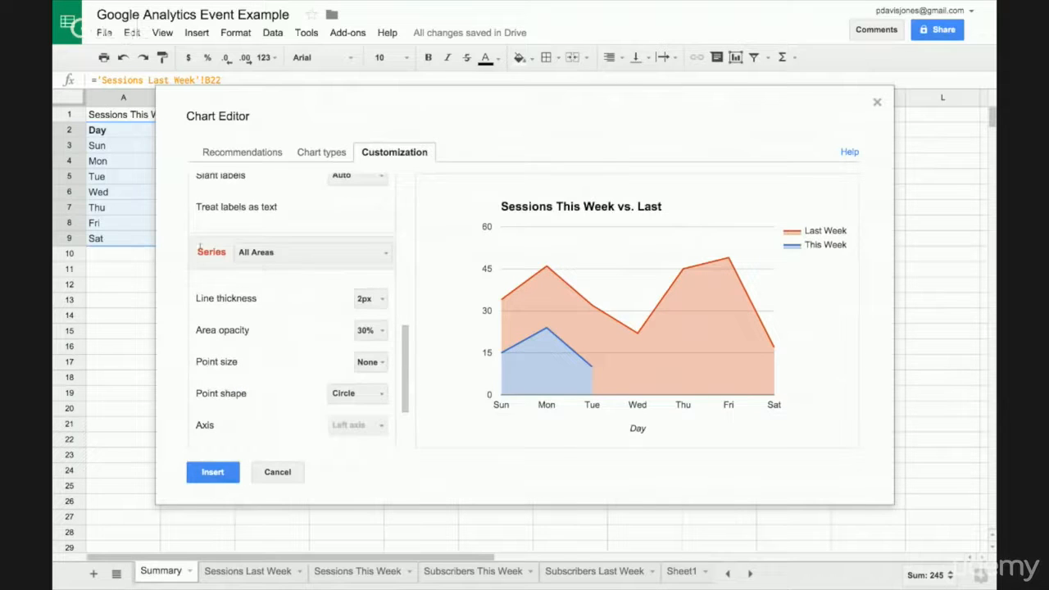
pyautogui.click(296, 251)
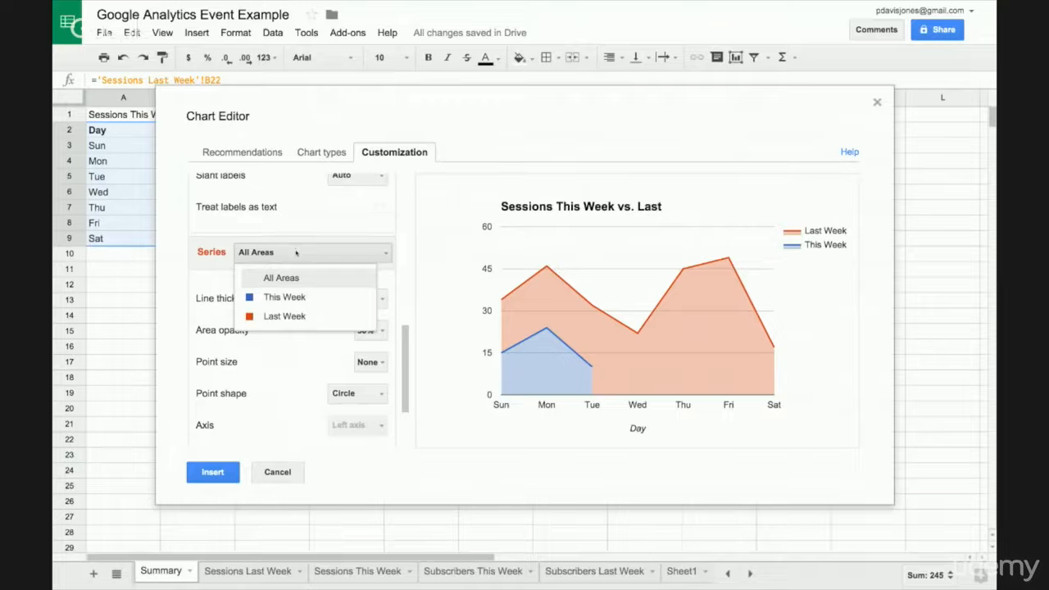
pyautogui.click(284, 316)
pyautogui.click(370, 287)
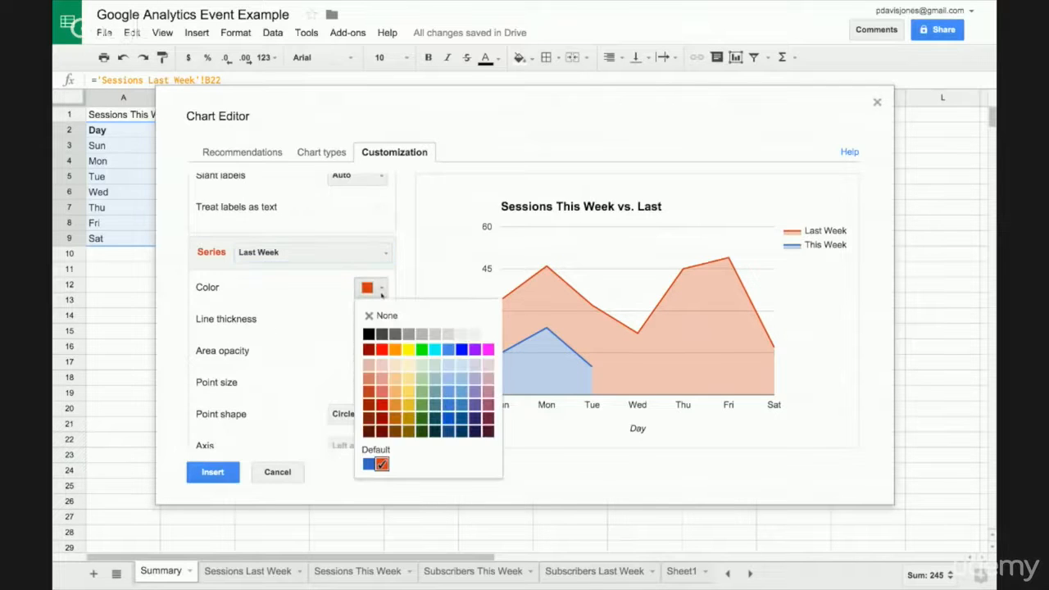
pyautogui.click(408, 334)
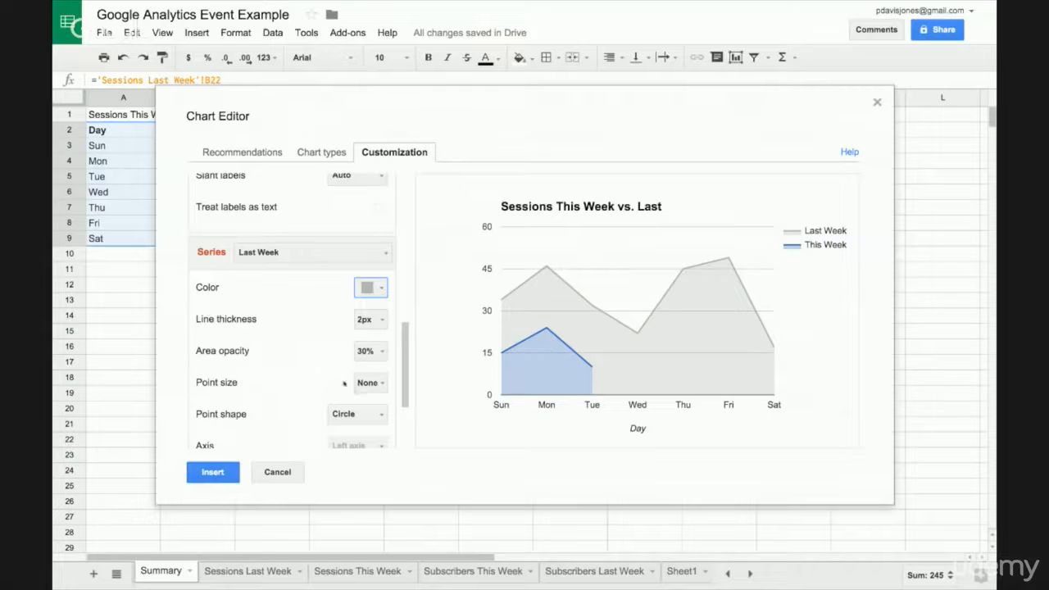
# Insert the chart and place it beside the data table, starting at the top of column D
pyautogui.click(212, 473)
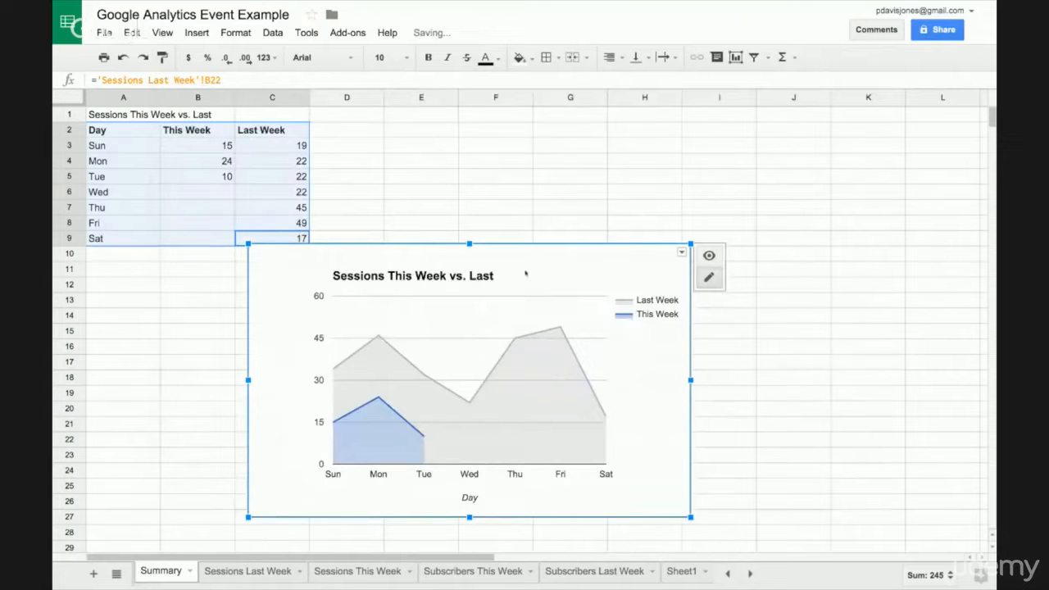
pyautogui.moveTo(525, 245); pyautogui.dragTo(600, 116)
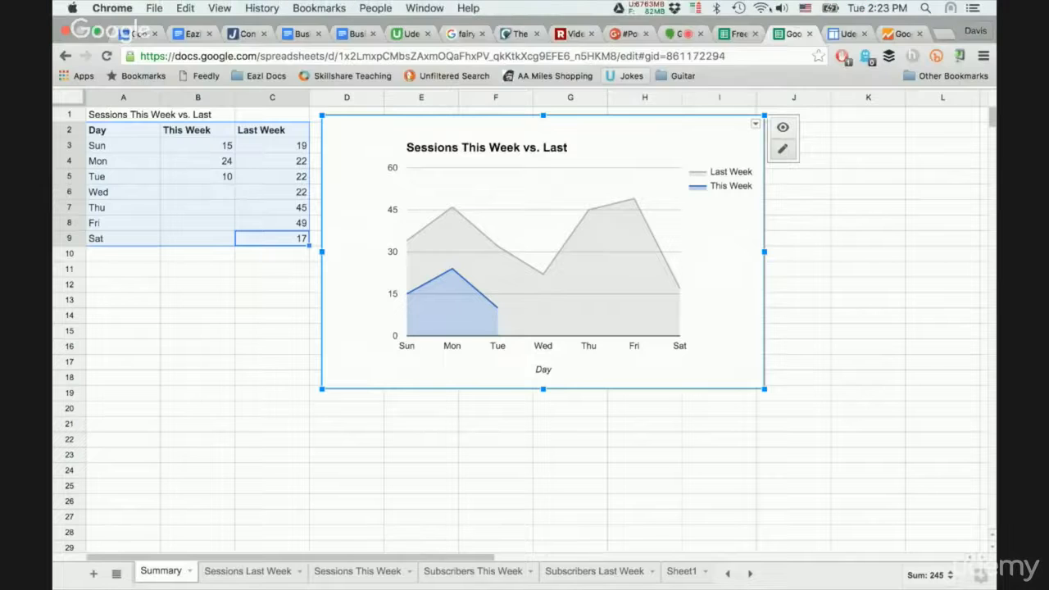
# Switch to the Free YouTube Channel spreadsheet and look through the tables and charts on its Summary Charts sheet
pyautogui.click(737, 16)
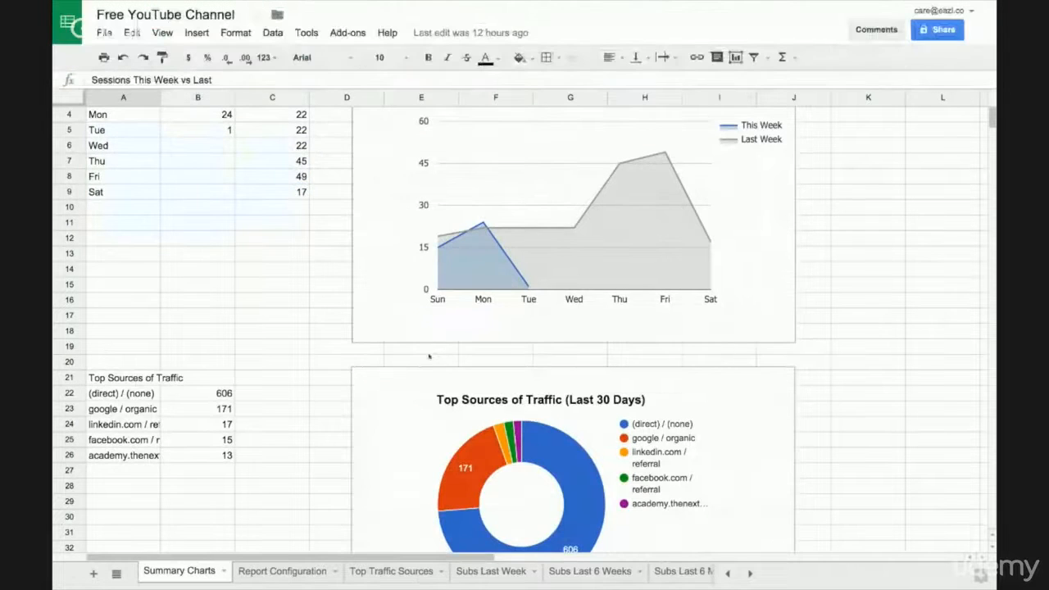
pyautogui.scroll(2, 428, 359)
pyautogui.scroll(-6, 426, 358)
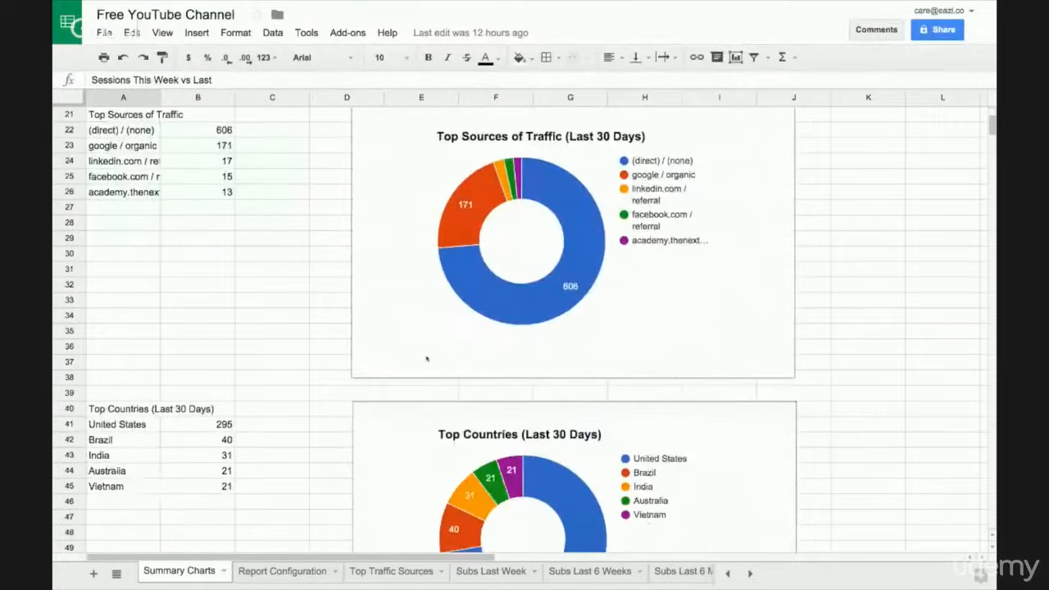
pyautogui.scroll(-20, 426, 358)
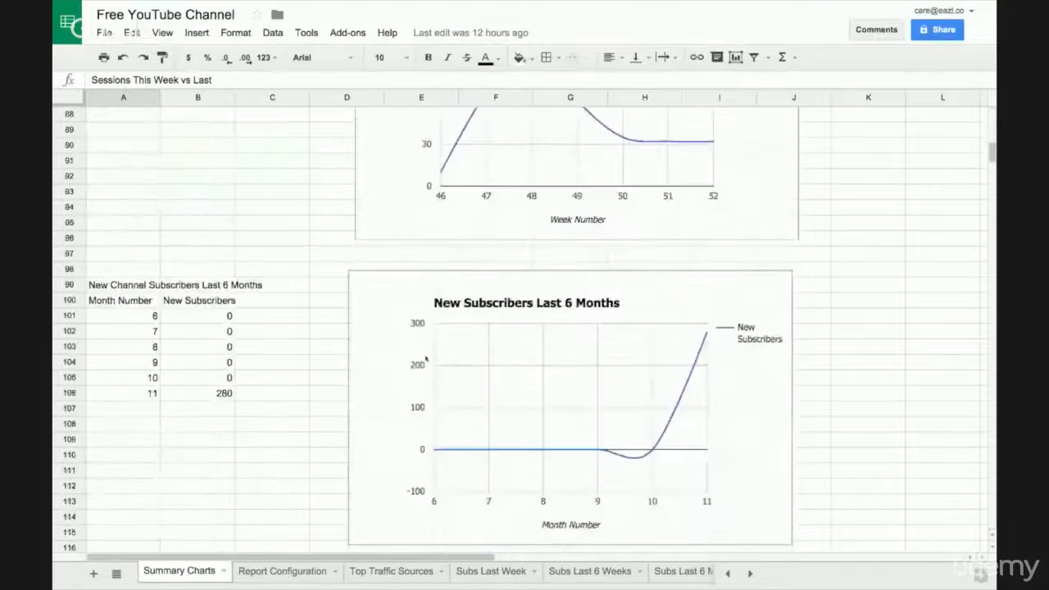
pyautogui.scroll(20, 426, 358)
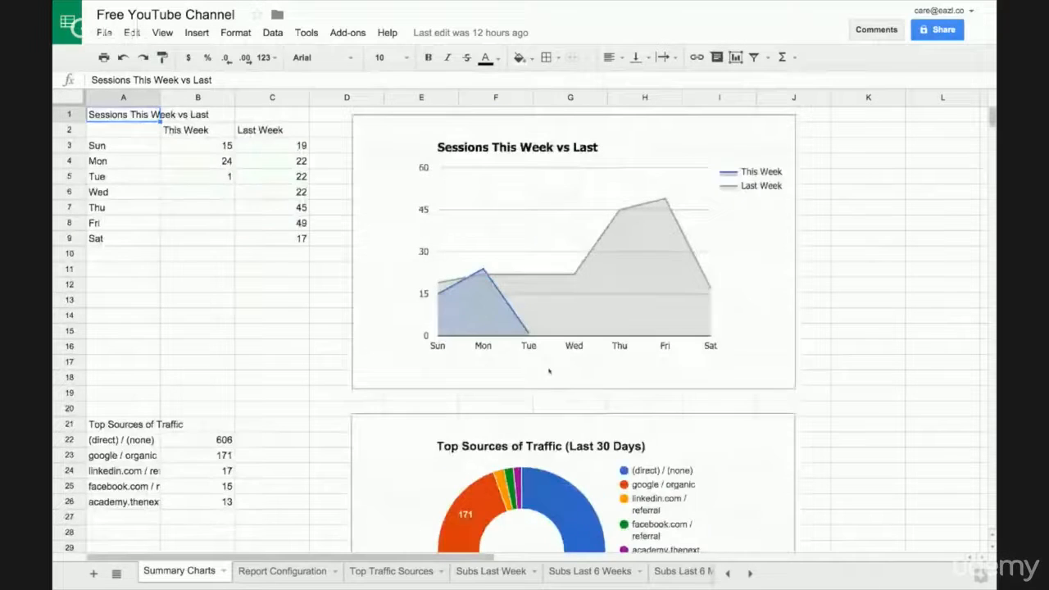
pyautogui.scroll(-3, 549, 371)
pyautogui.scroll(-15, 524, 373)
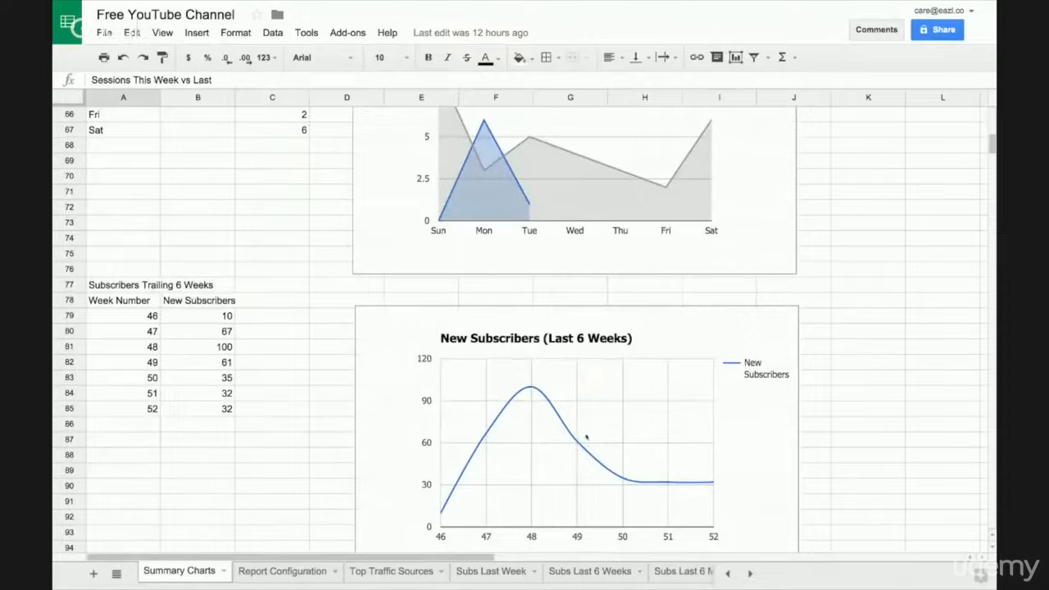
pyautogui.scroll(10, 587, 437)
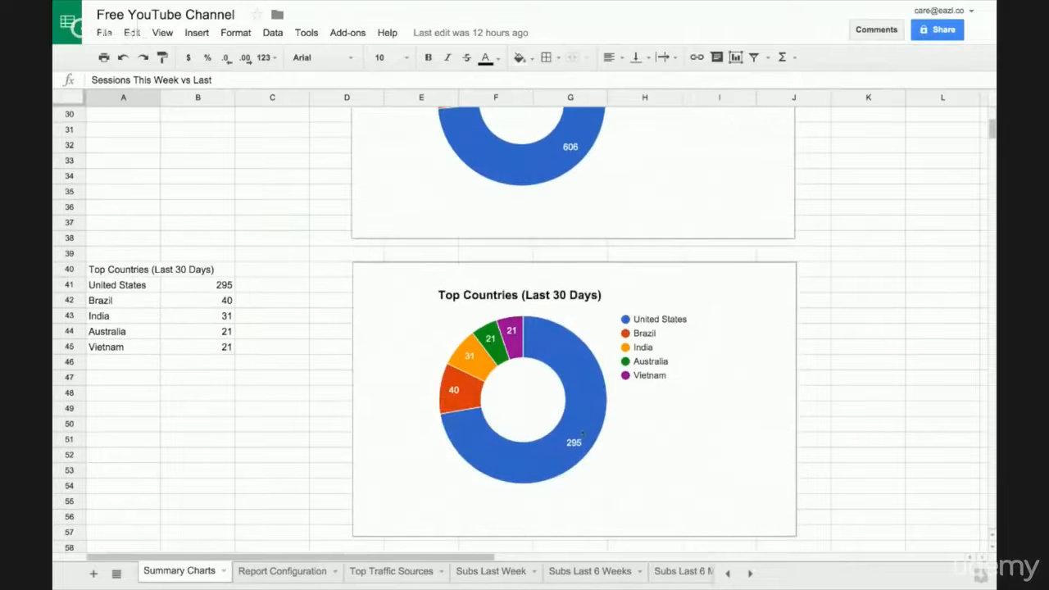
pyautogui.scroll(4, 581, 433)
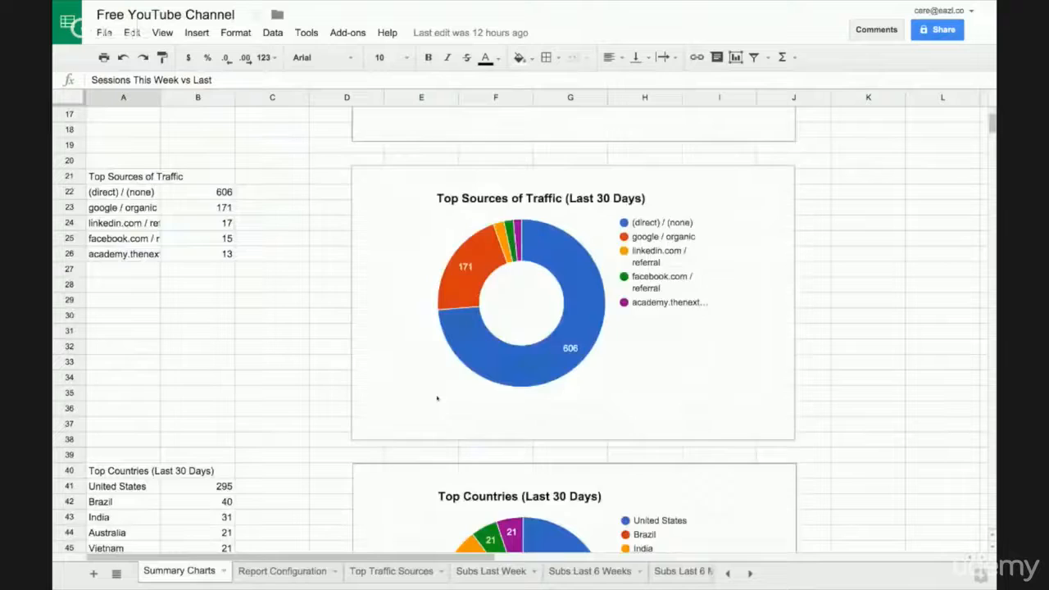
pyautogui.scroll(5, 436, 398)
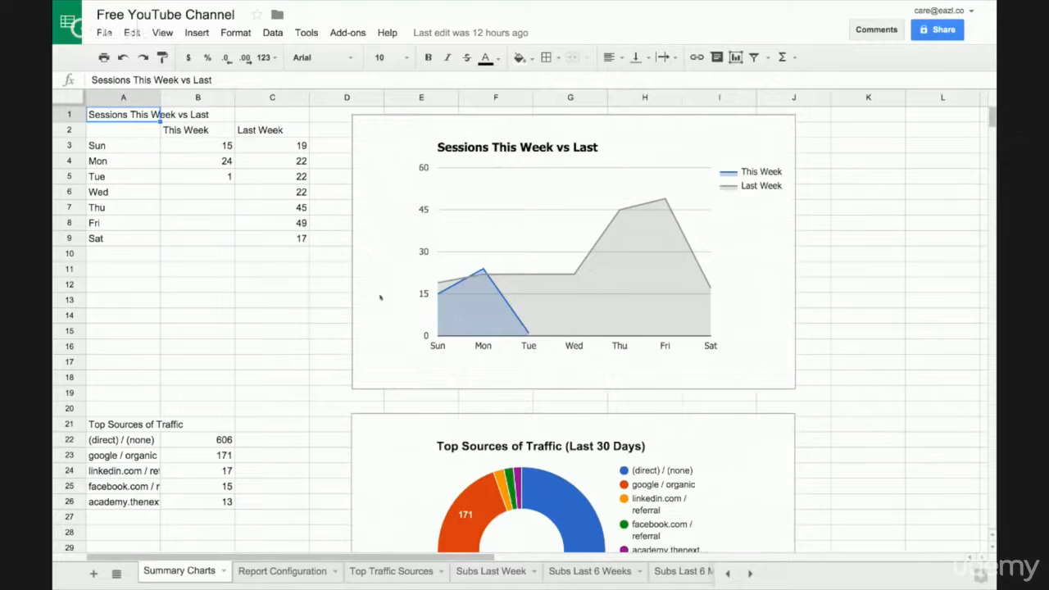
# Enter the table title "Subscriber Conversion Rate" in A119, below the New Subscribers Last 6 Months chart
pyautogui.scroll(-5, 380, 298)
pyautogui.scroll(-20, 380, 298)
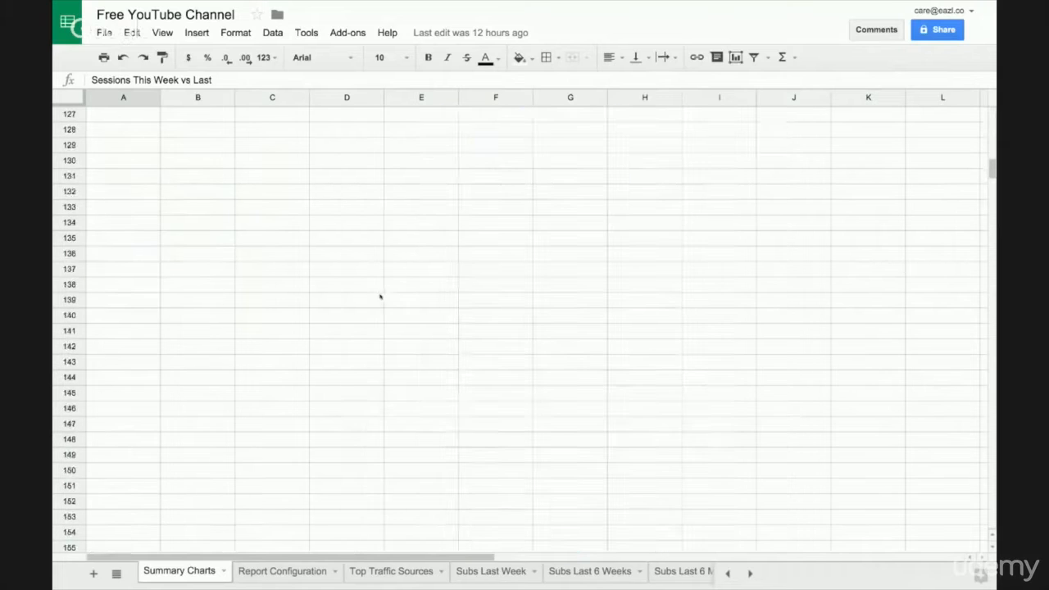
pyautogui.scroll(5, 380, 295)
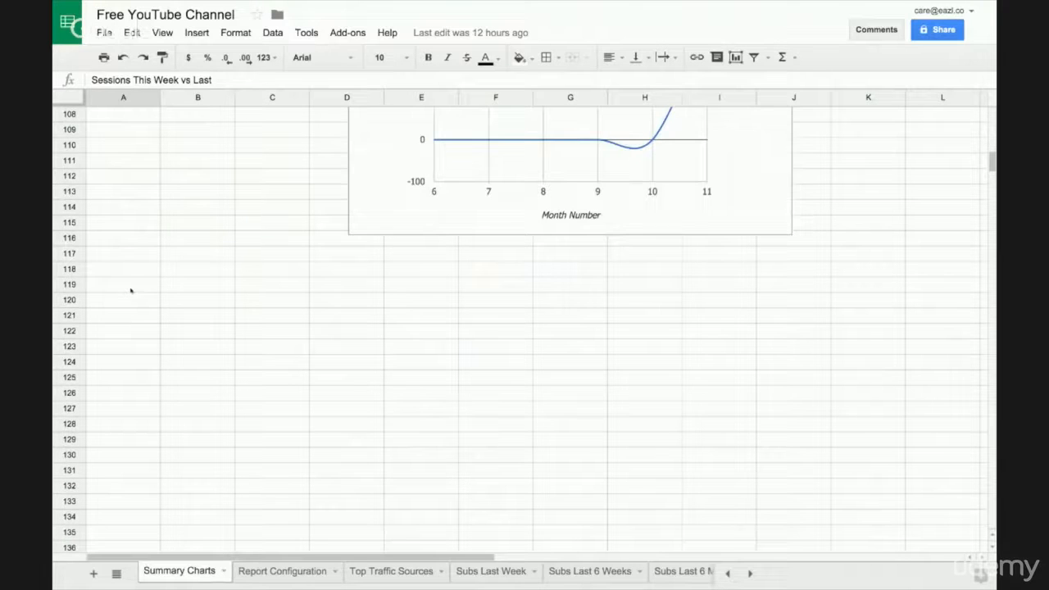
pyautogui.click(135, 290)
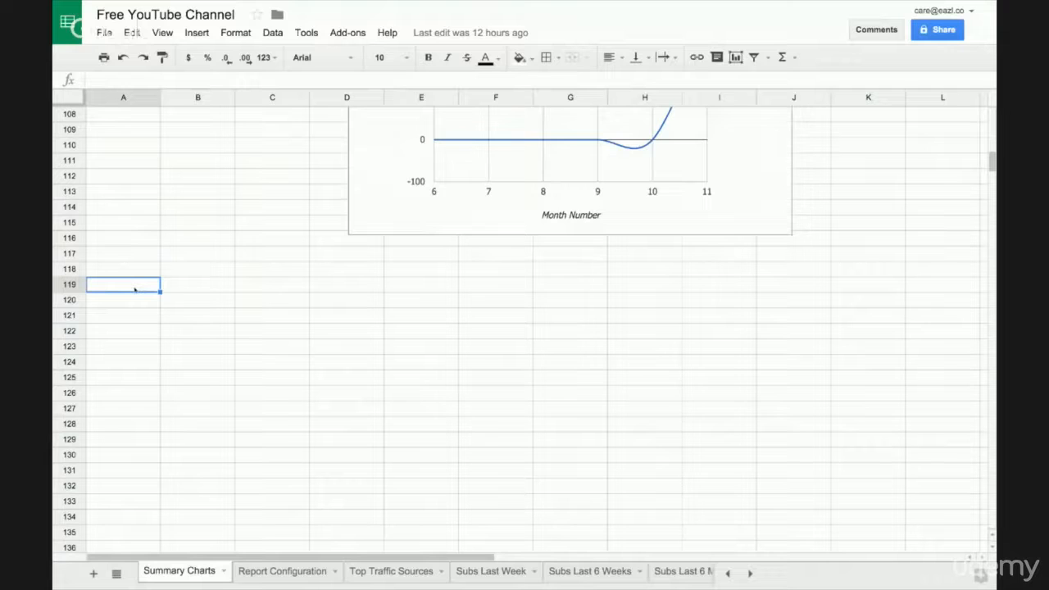
pyautogui.write('Goa')
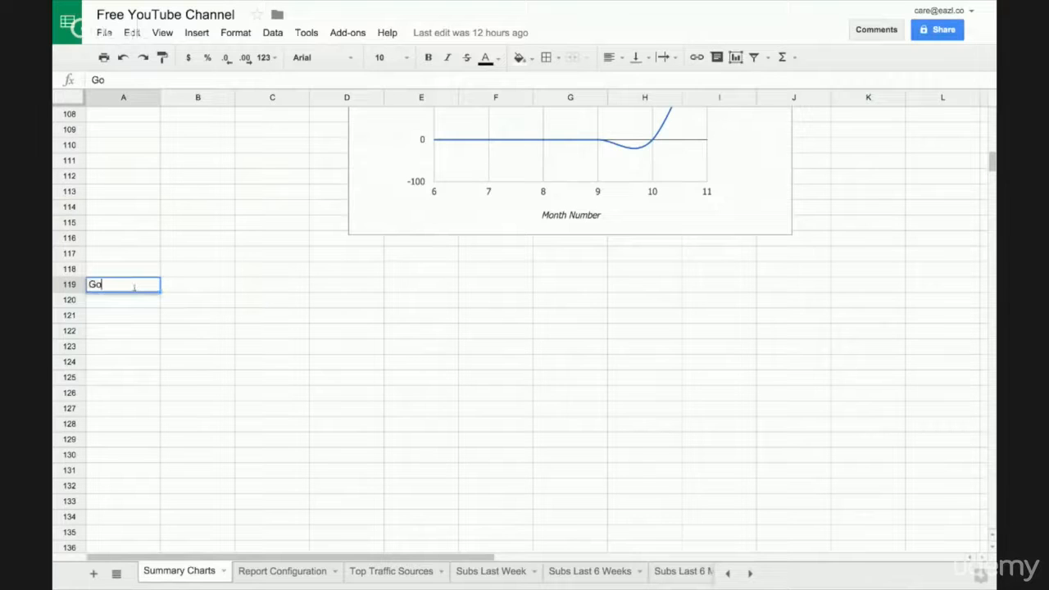
pyautogui.press('BackSpace')
pyautogui.press('BackSpace')
pyautogui.press('BackSpace')
pyautogui.write('Subscriber Con')
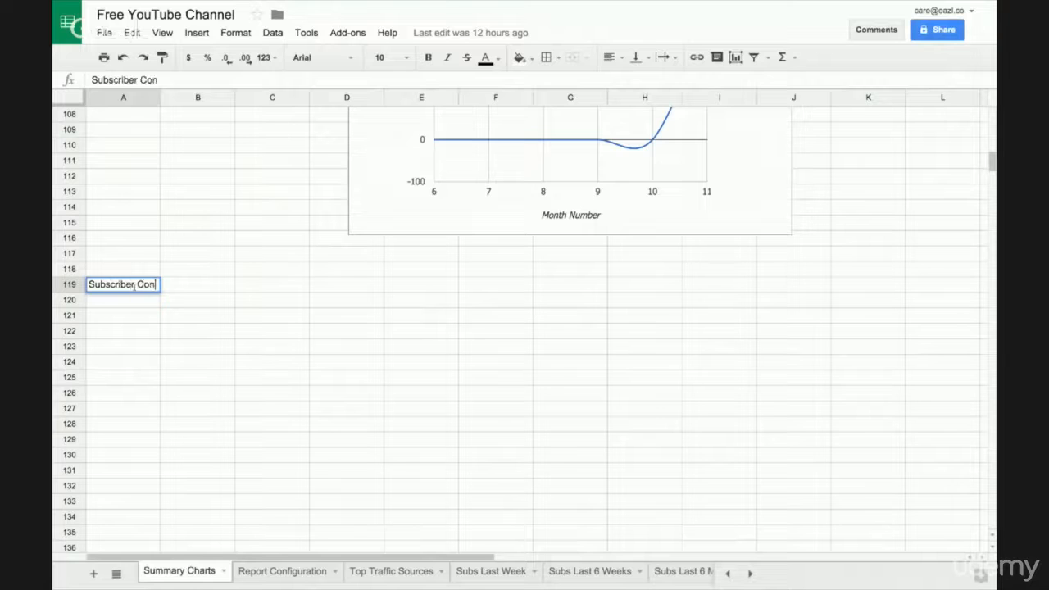
pyautogui.write('version Rate')
pyautogui.press('Return')
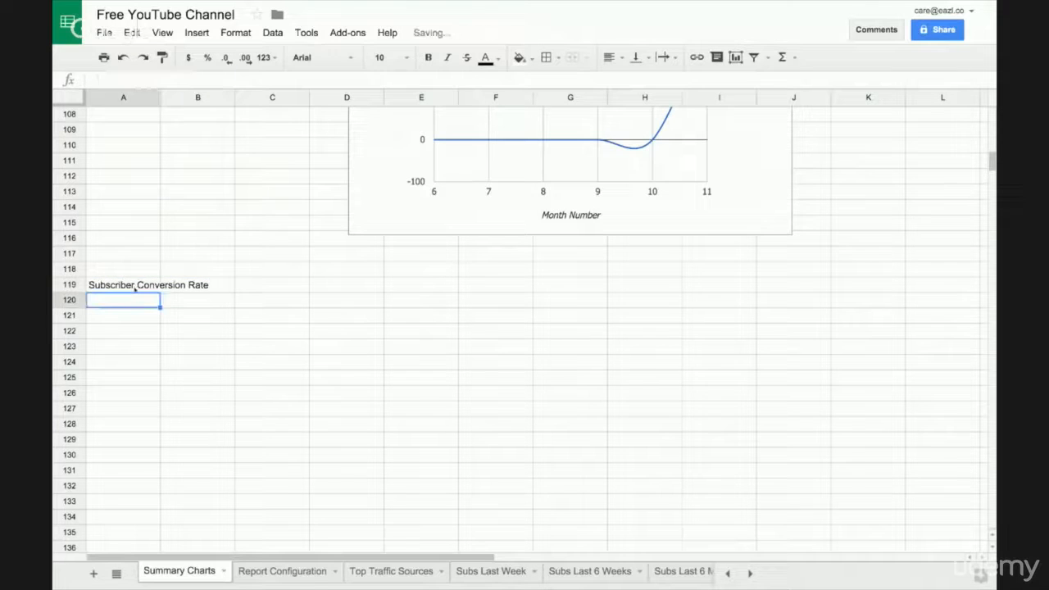
# Add the column headers Day, Conversion Rate, Sessions and Goal Completions in A120 to D120
pyautogui.write('Day')
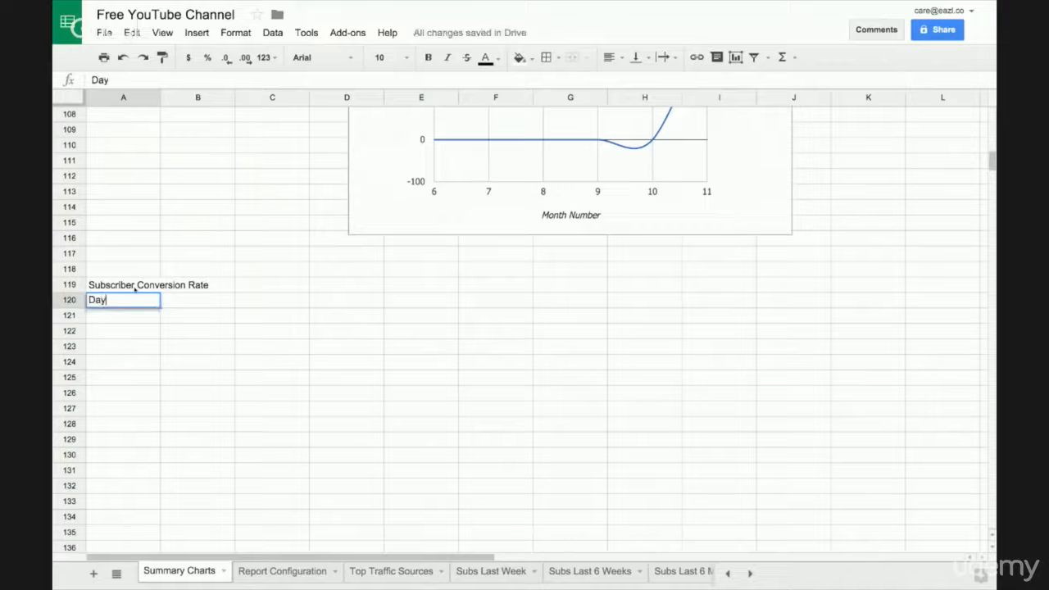
pyautogui.press('Tab')
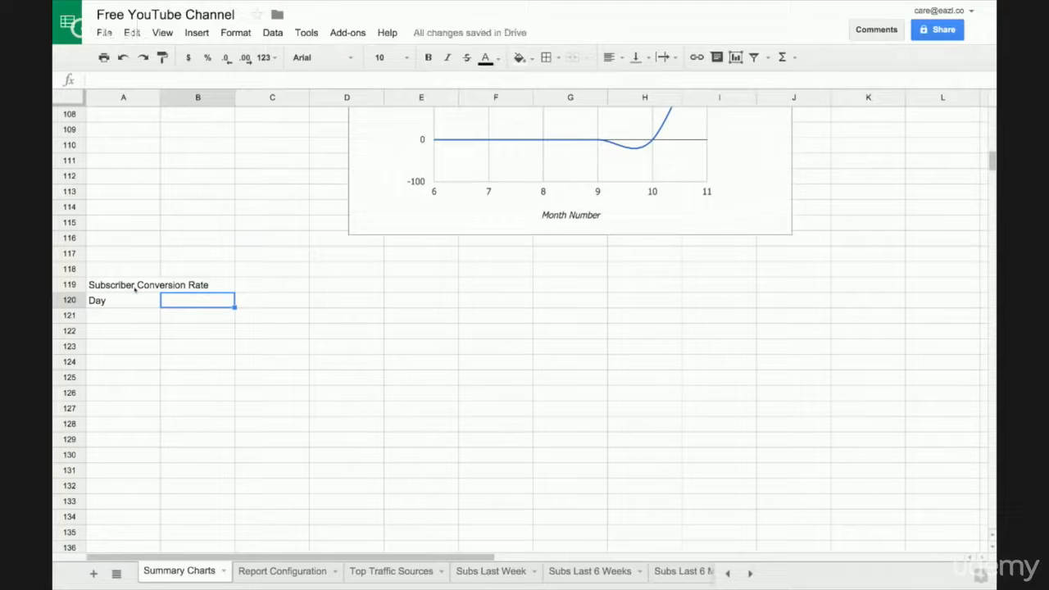
pyautogui.write('Conversion Rate')
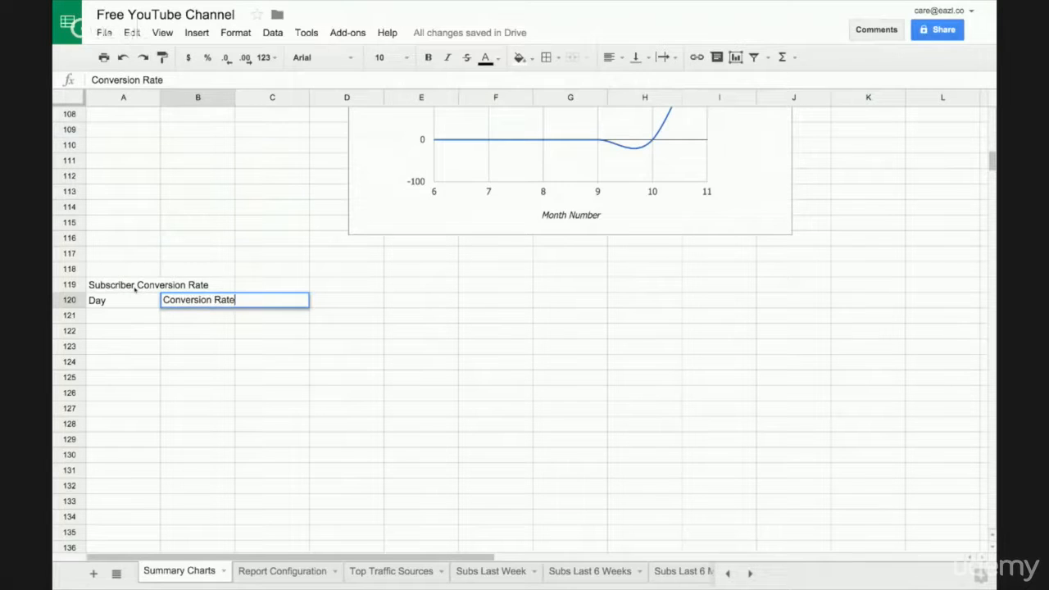
pyautogui.press('Tab')
pyautogui.write('Sessions')
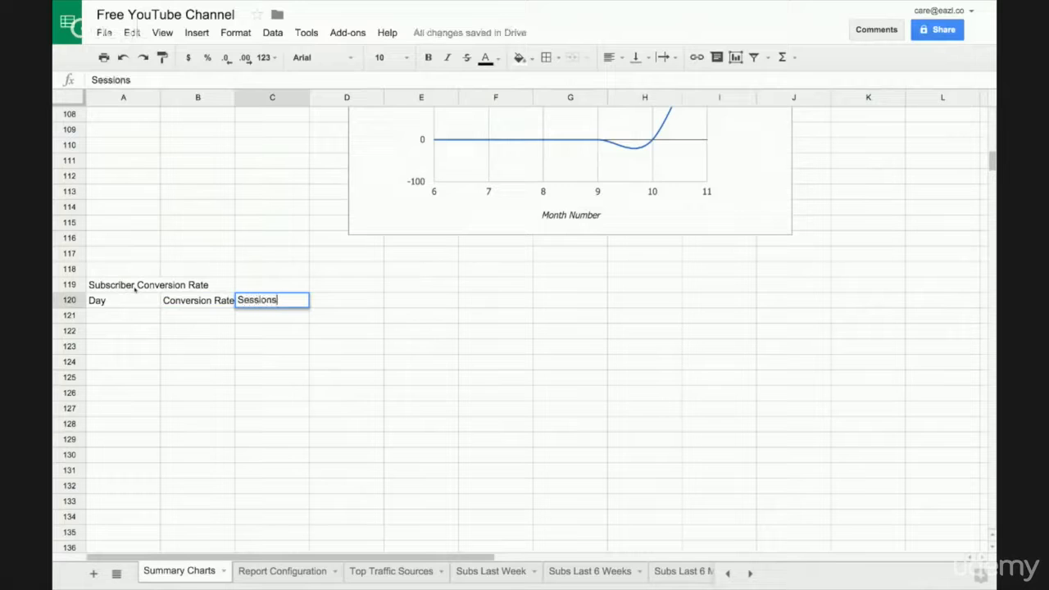
pyautogui.press('Tab')
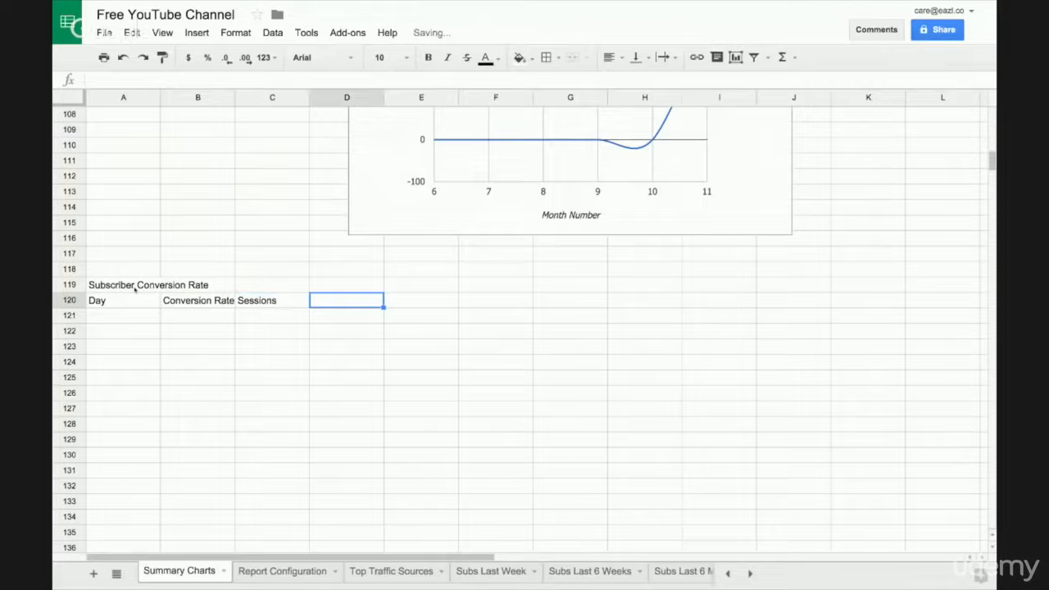
pyautogui.write('Goal Com')
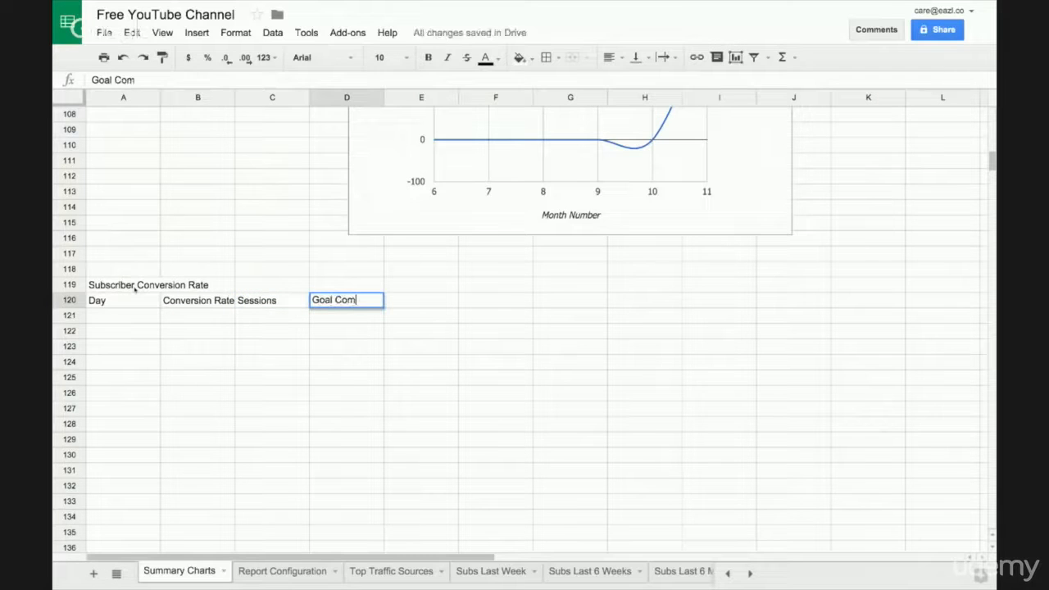
pyautogui.write('pletions')
pyautogui.press('Up')
# Enter Sun in A121 and fill the weekdays down to Sat in A127
pyautogui.press('Left')
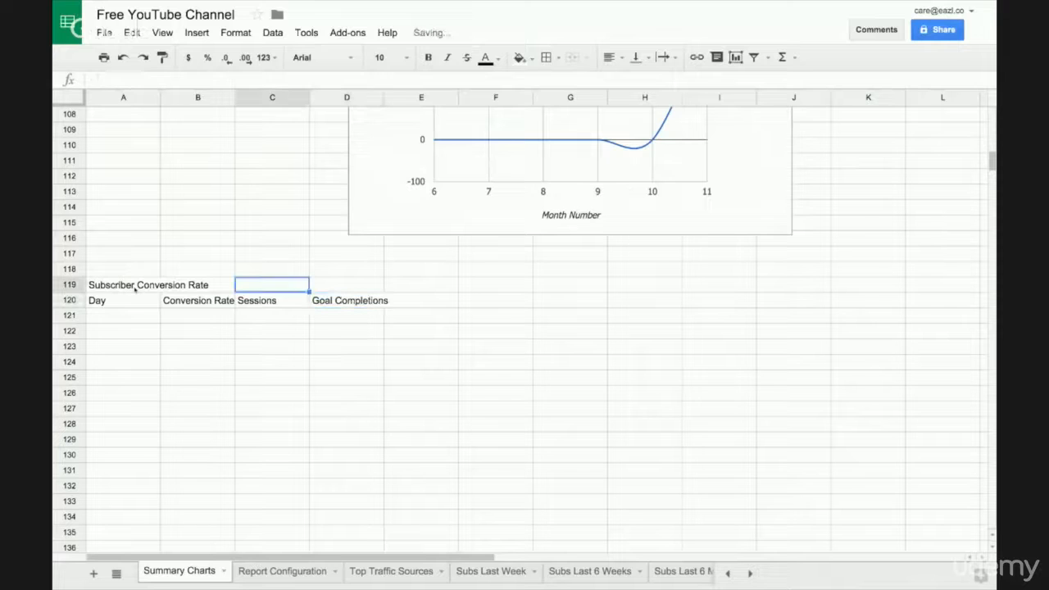
pyautogui.press('Left')
pyautogui.press('Left')
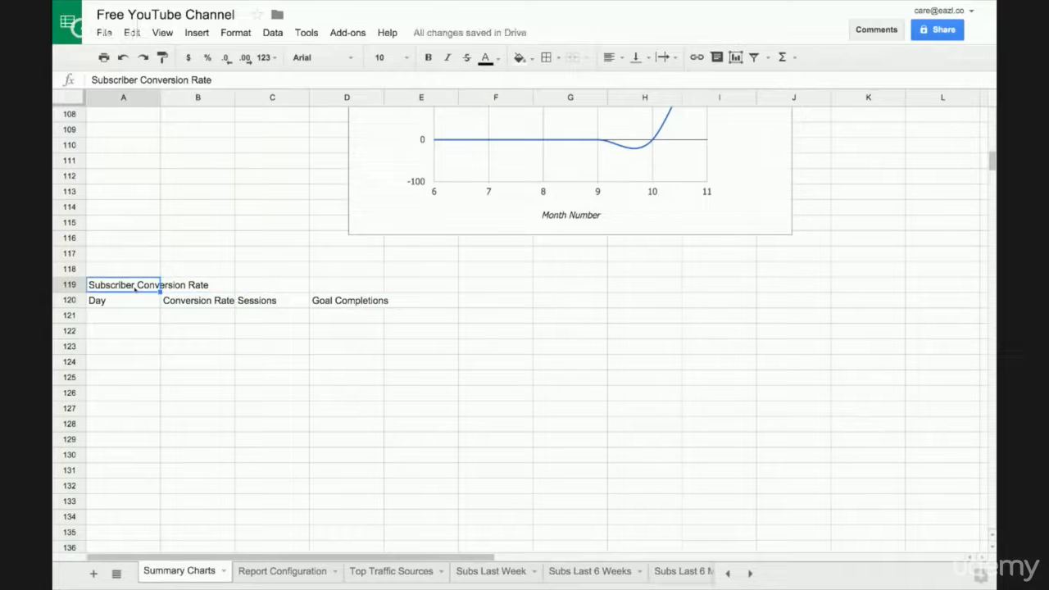
pyautogui.press('Down')
pyautogui.press('Down')
pyautogui.write('Sun')
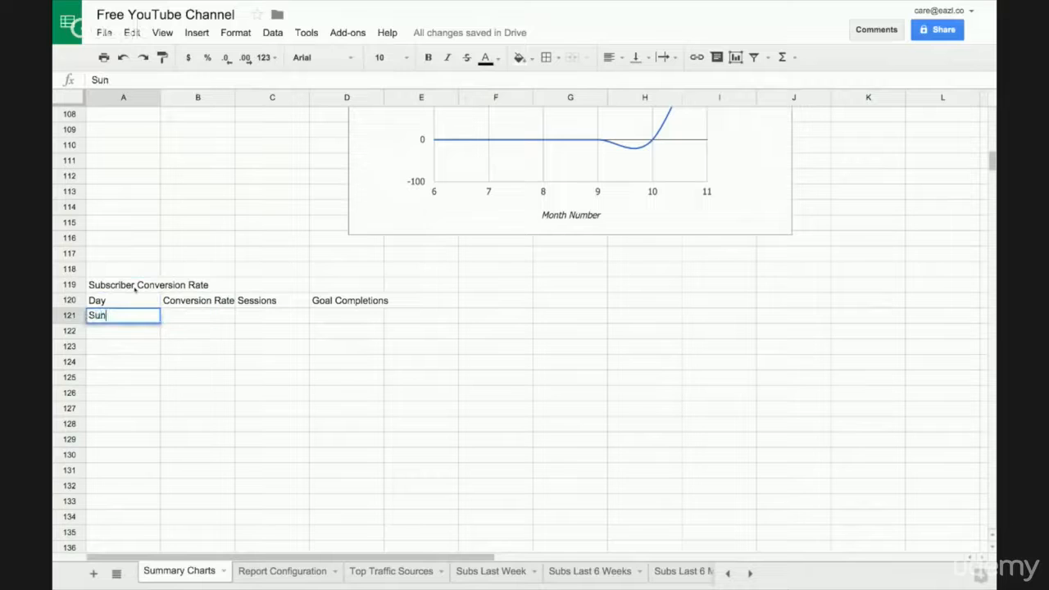
pyautogui.press('Return')
pyautogui.click(124, 318)
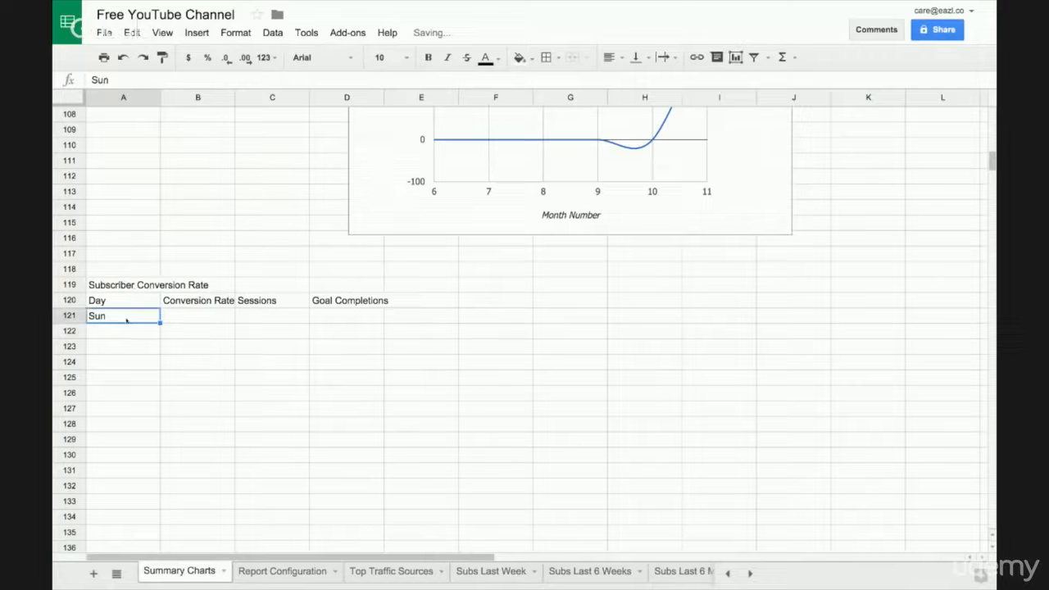
pyautogui.moveTo(163, 325); pyautogui.dragTo(161, 409)
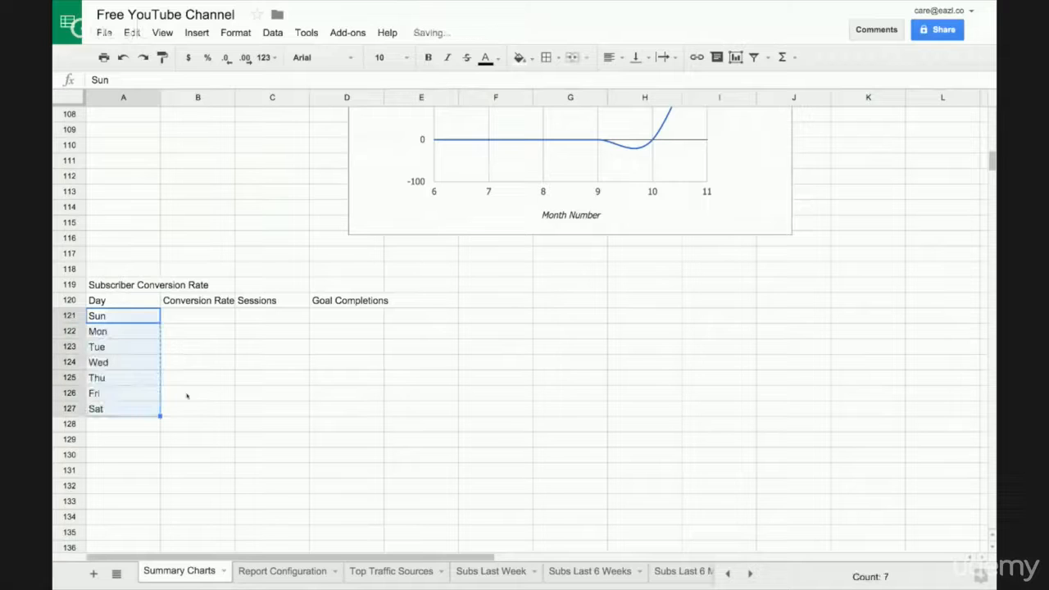
# Bold the column headers in A120 to D120 and widen column B to fit the Conversion Rate header
pyautogui.click(131, 301)
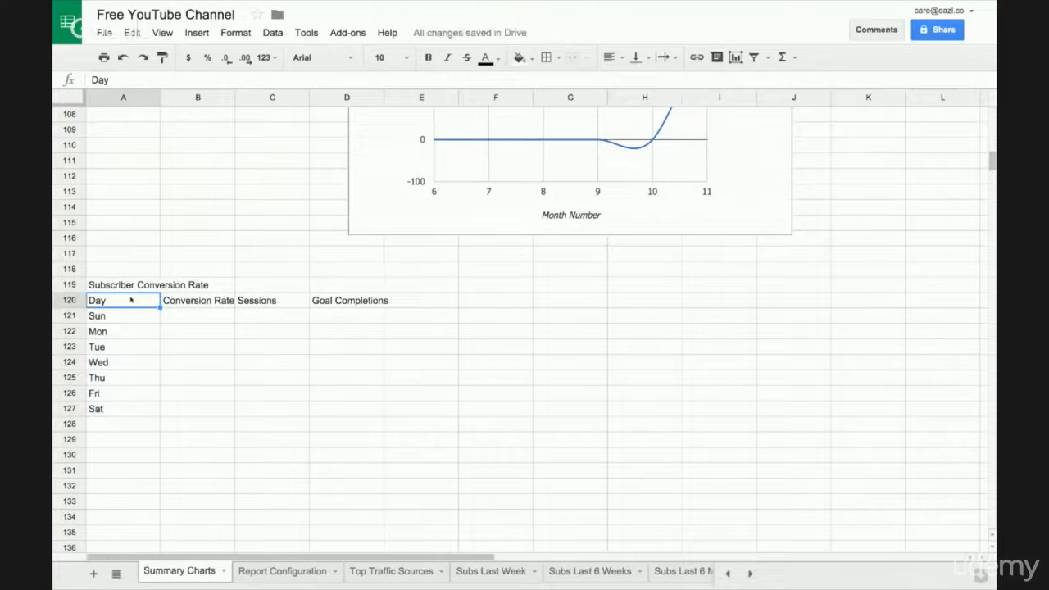
pyautogui.hotkey('shift', 'Right')
pyautogui.hotkey('shift', 'Right')
pyautogui.hotkey('shift', 'Right')
pyautogui.hotkey('ctrl', 'b')
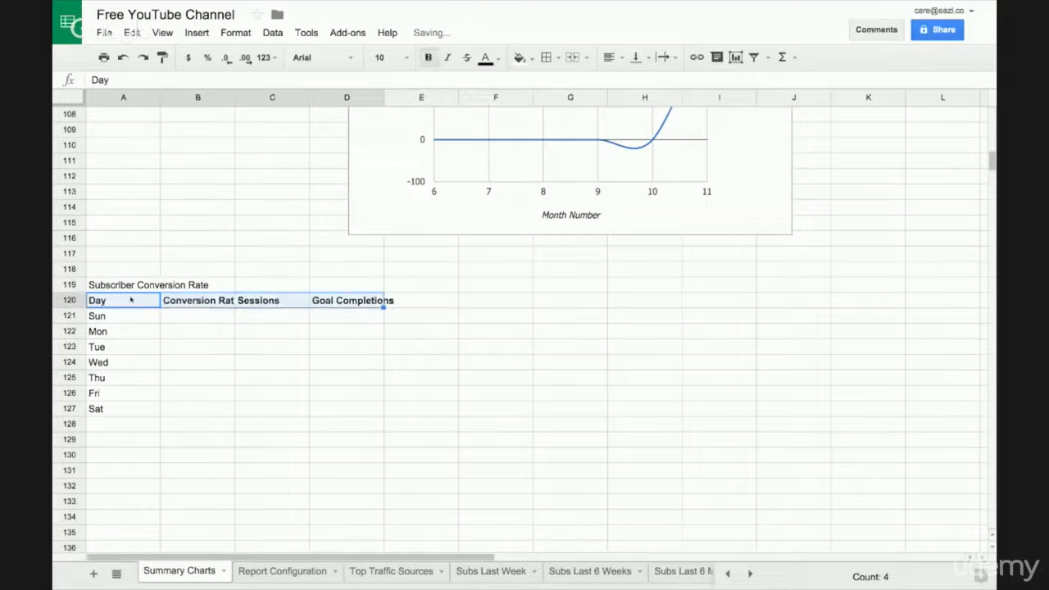
pyautogui.press('Down')
pyautogui.press('Right')
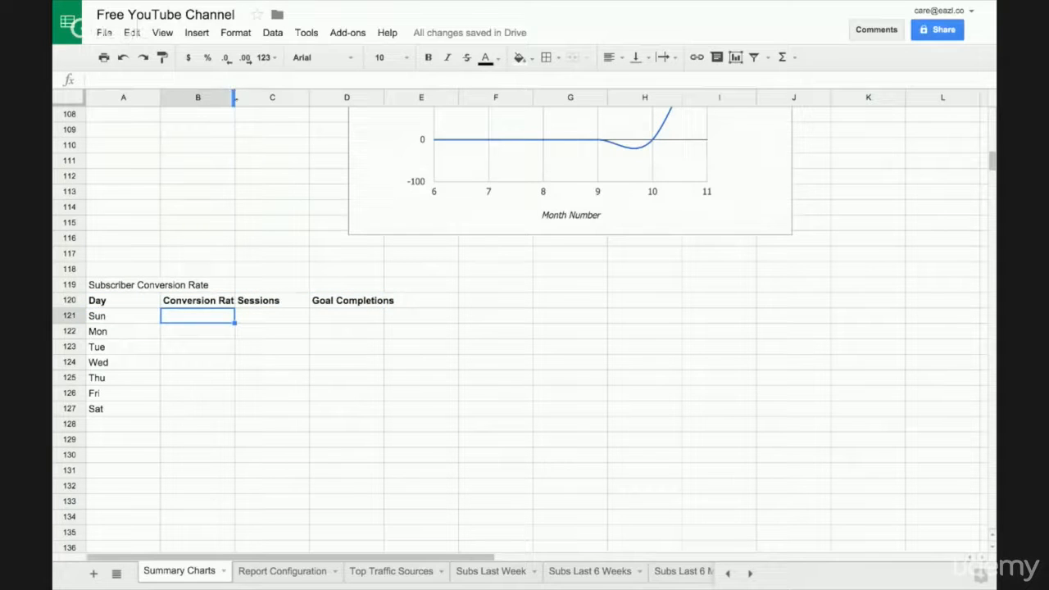
pyautogui.moveTo(234, 98); pyautogui.dragTo(241, 98)
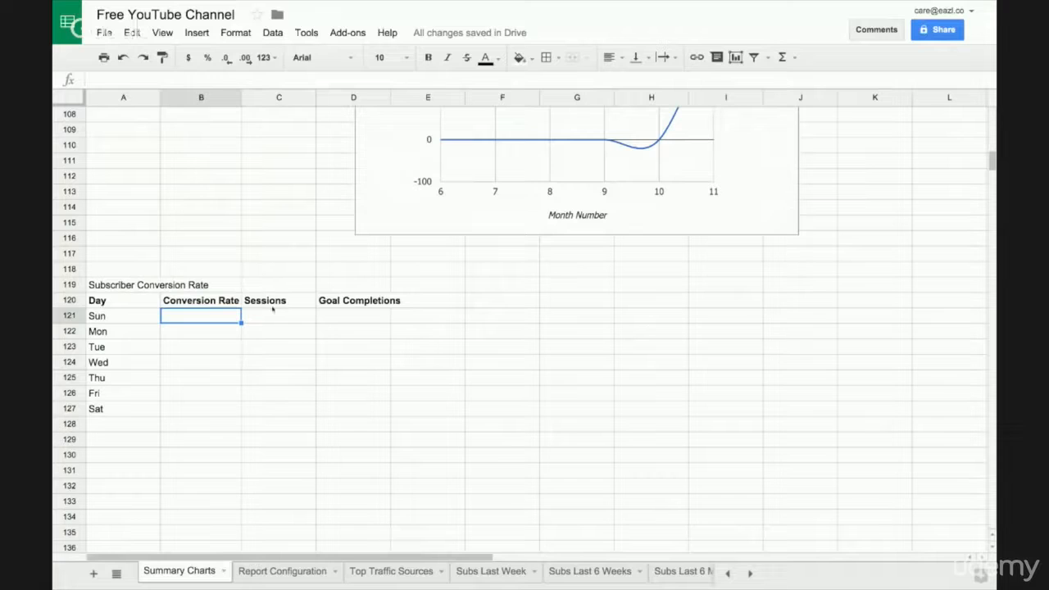
# Extend the table title in A119 to "Subscriber Conversion Rate This Week"
pyautogui.click(274, 306)
pyautogui.click(208, 316)
pyautogui.click(263, 312)
pyautogui.scroll(3, 168, 280)
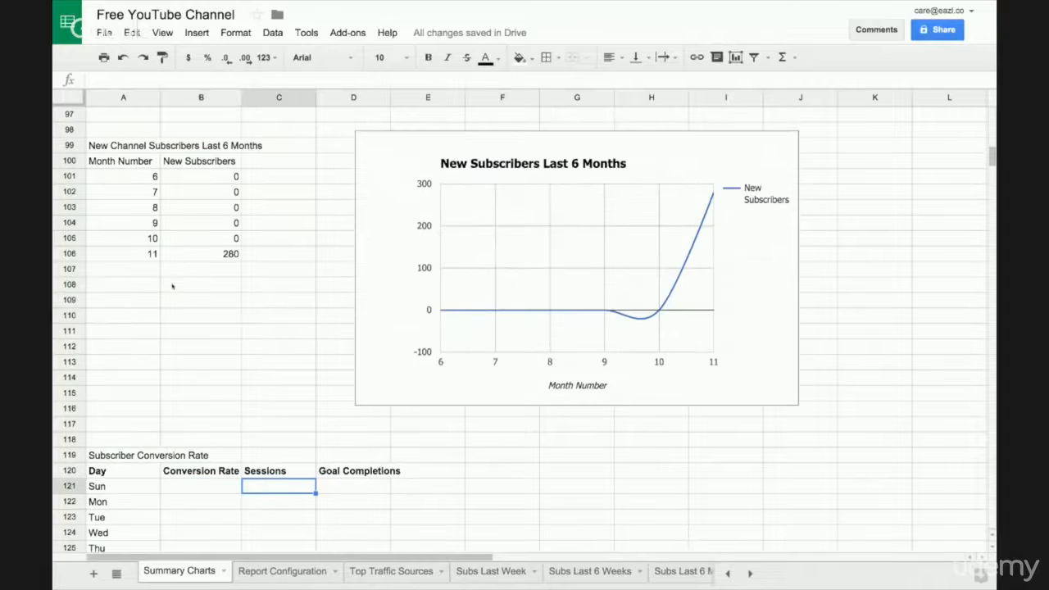
pyautogui.click(123, 457)
pyautogui.click(221, 80)
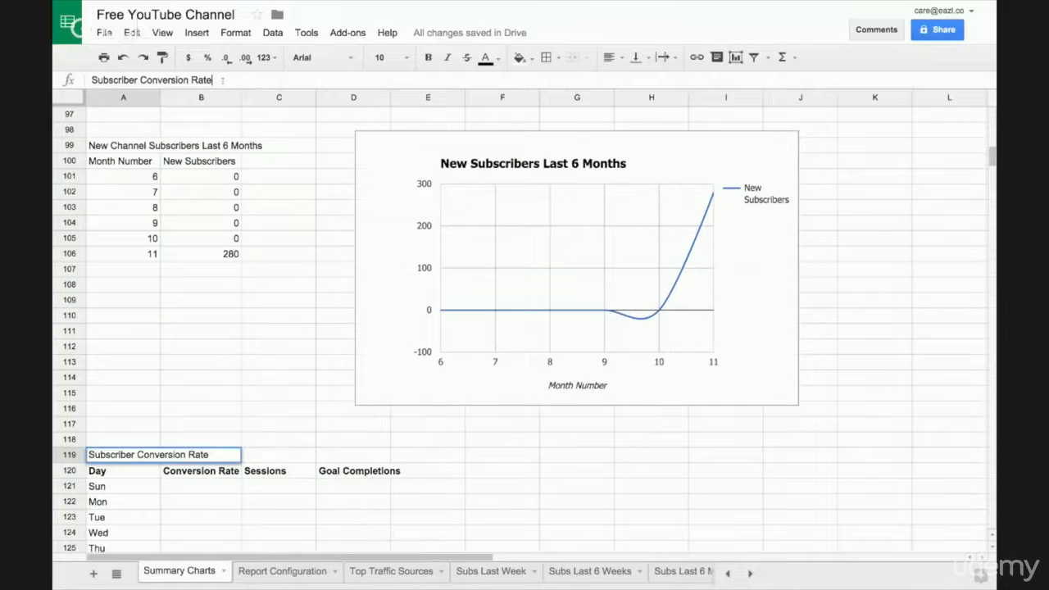
pyautogui.write('This Week')
pyautogui.press('Return')
# Link C121 to this week's Sunday sessions with =B3 and fill the formula down to C127
pyautogui.press('Down')
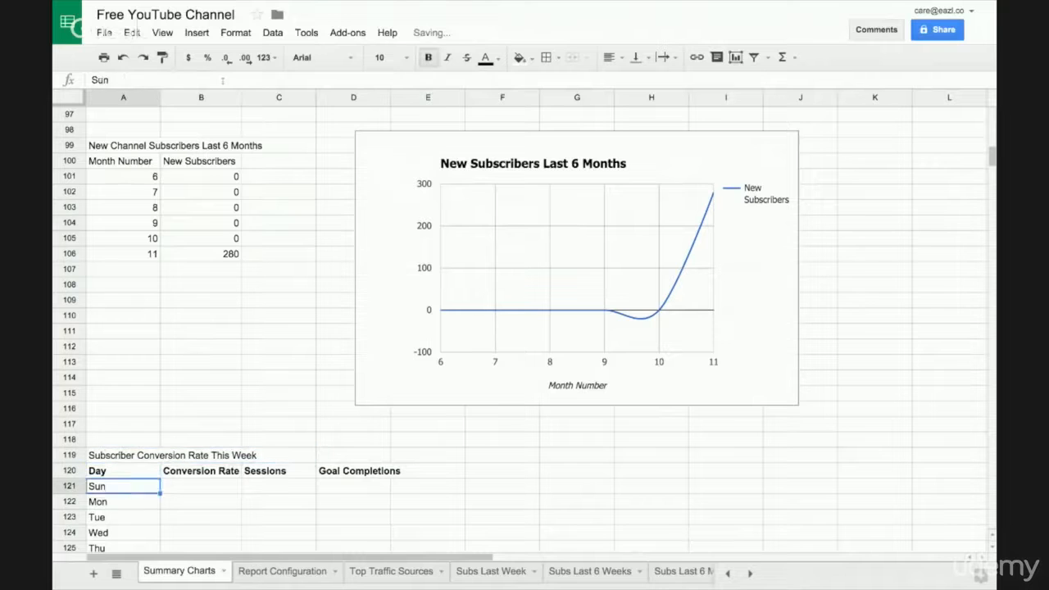
pyautogui.press('Right')
pyautogui.press('Right')
pyautogui.write('=')
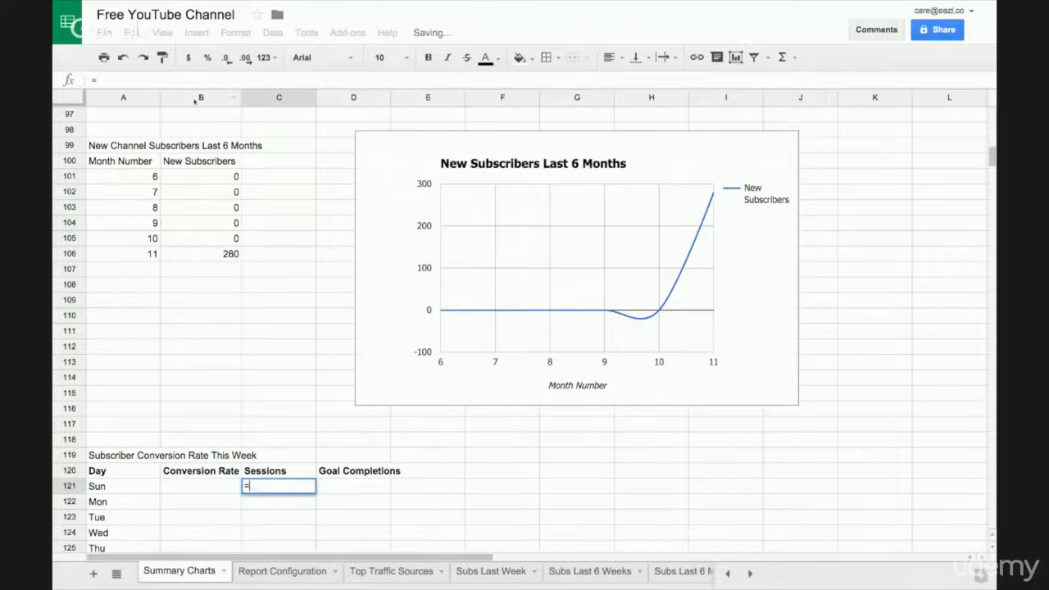
pyautogui.scroll(10, 176, 139)
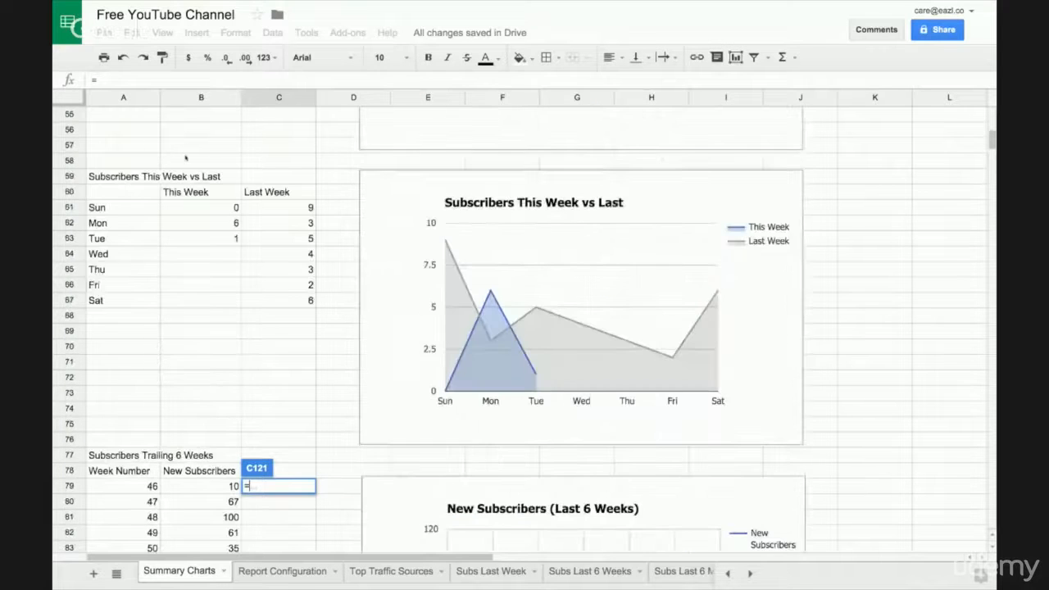
pyautogui.scroll(5, 185, 159)
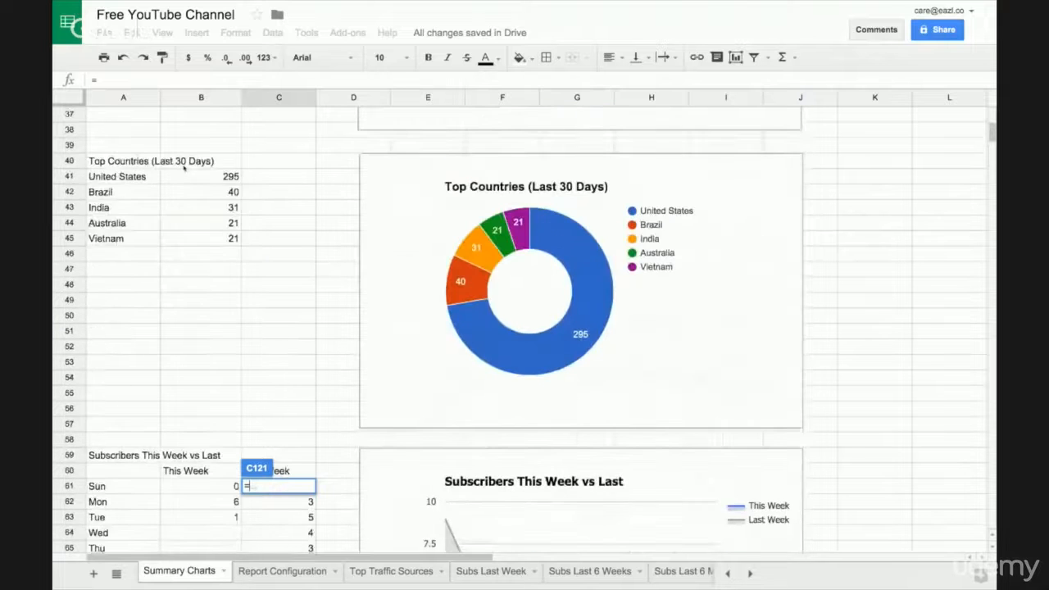
pyautogui.scroll(10, 185, 167)
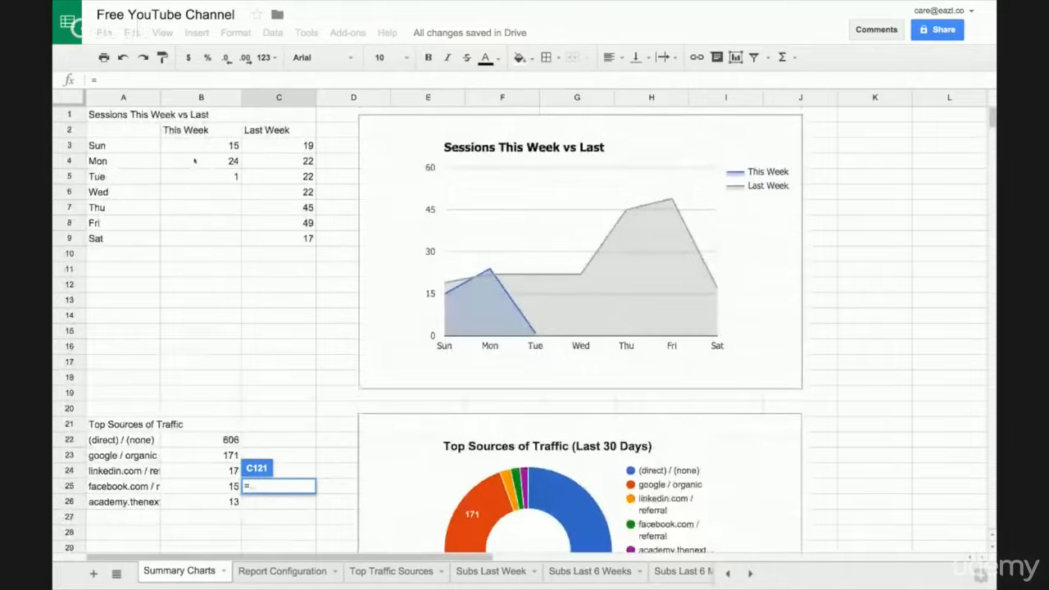
pyautogui.click(198, 145)
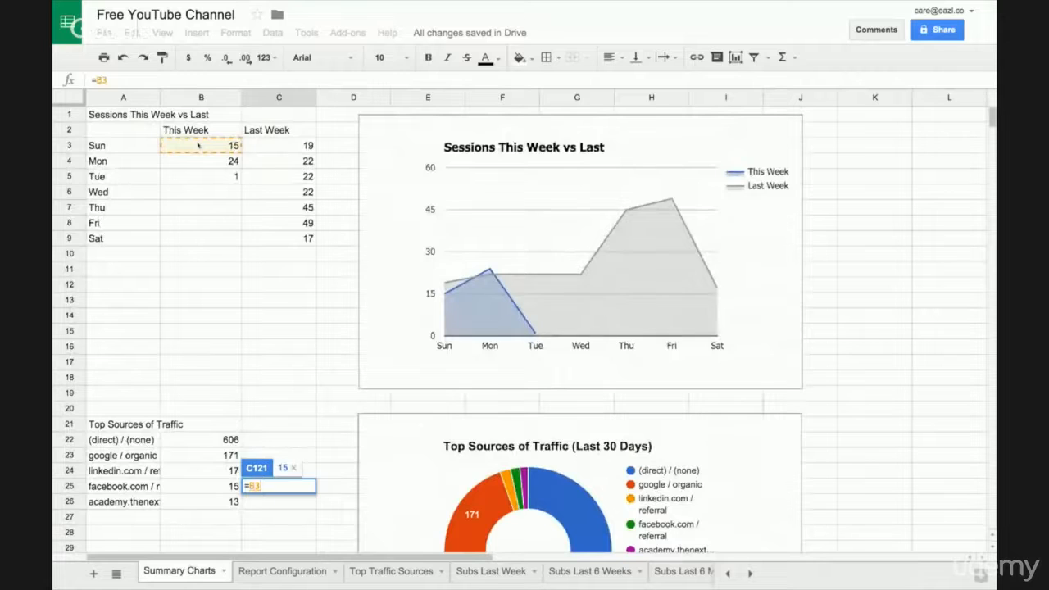
pyautogui.press('Return')
pyautogui.scroll(-5, 184, 258)
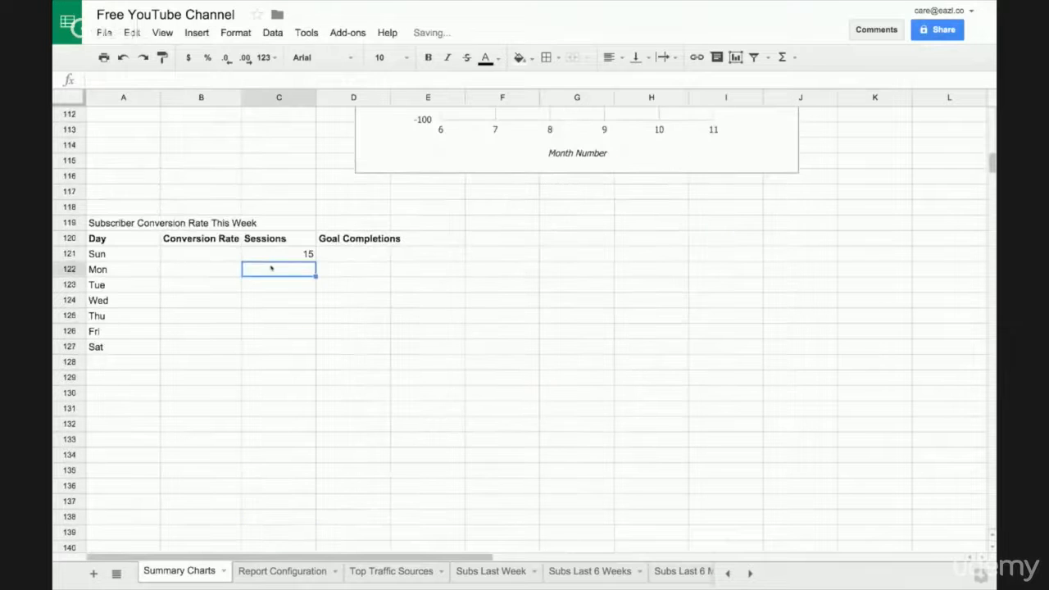
pyautogui.click(277, 256)
pyautogui.moveTo(314, 260); pyautogui.dragTo(316, 347)
# Link D121 to this week's Sunday subscribers with =B61 and fill the formula down to D127
pyautogui.click(349, 255)
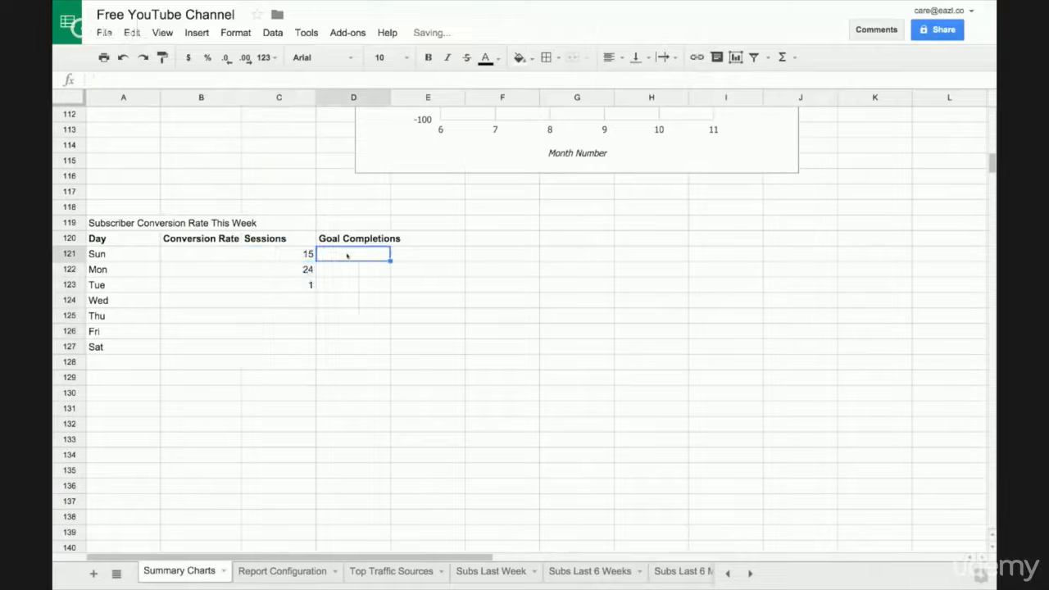
pyautogui.write('=')
pyautogui.scroll(15, 238, 259)
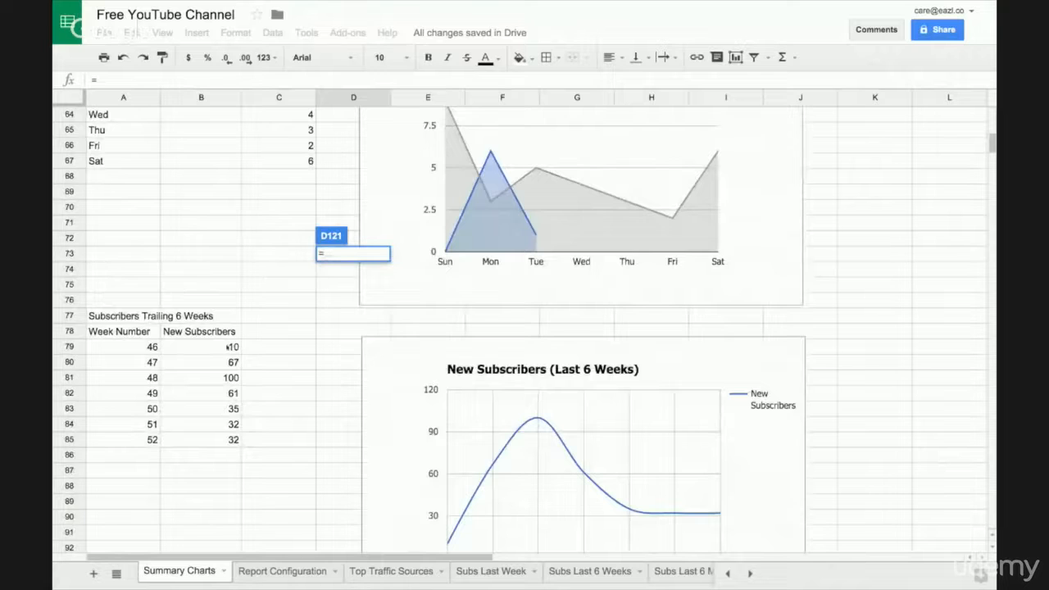
pyautogui.scroll(1, 227, 348)
pyautogui.scroll(6, 227, 347)
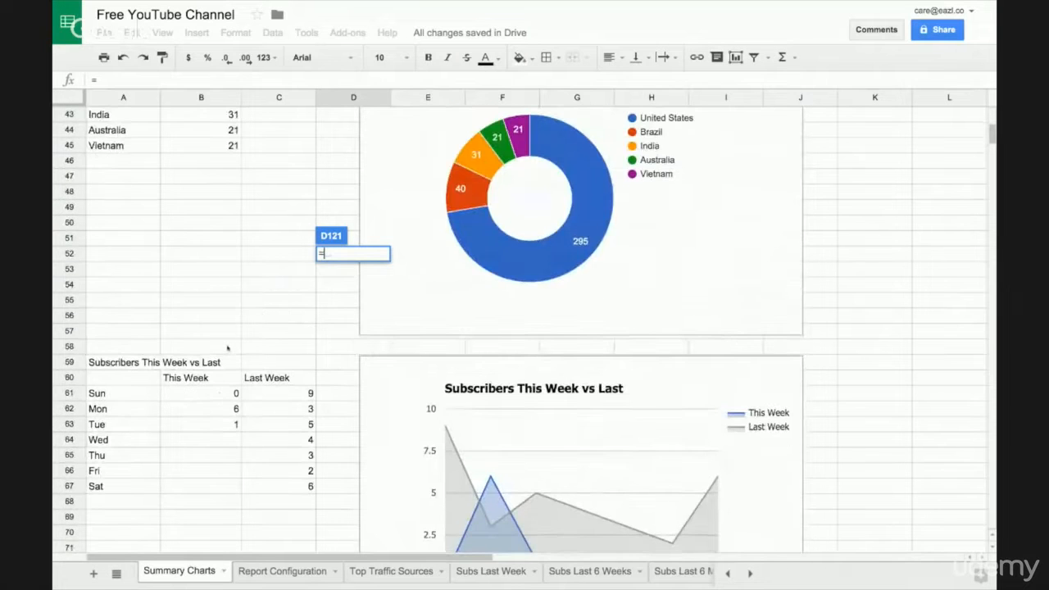
pyautogui.click(219, 396)
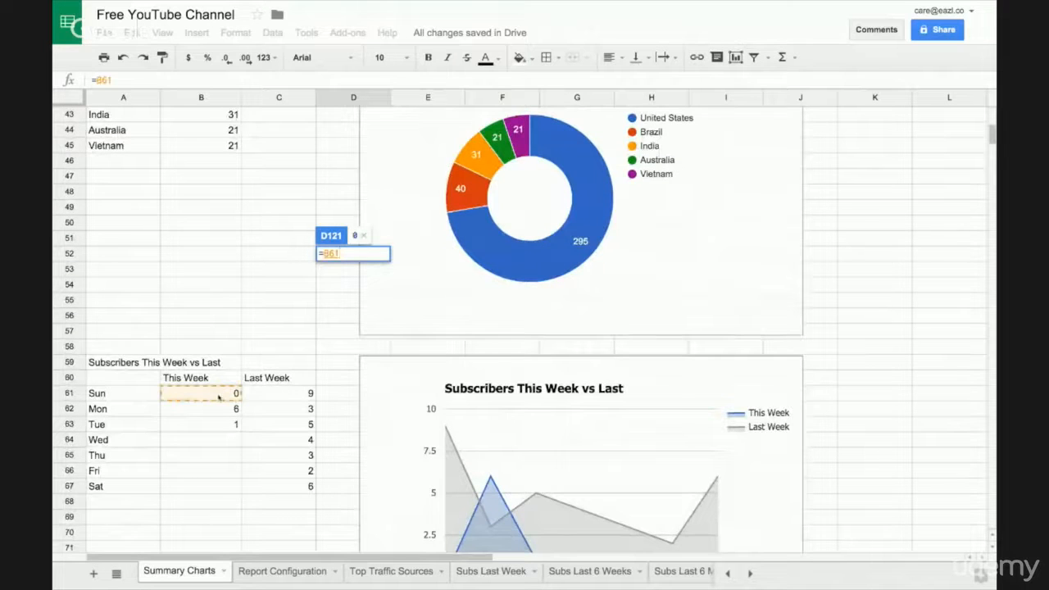
pyautogui.press('Return')
pyautogui.scroll(-5, 226, 385)
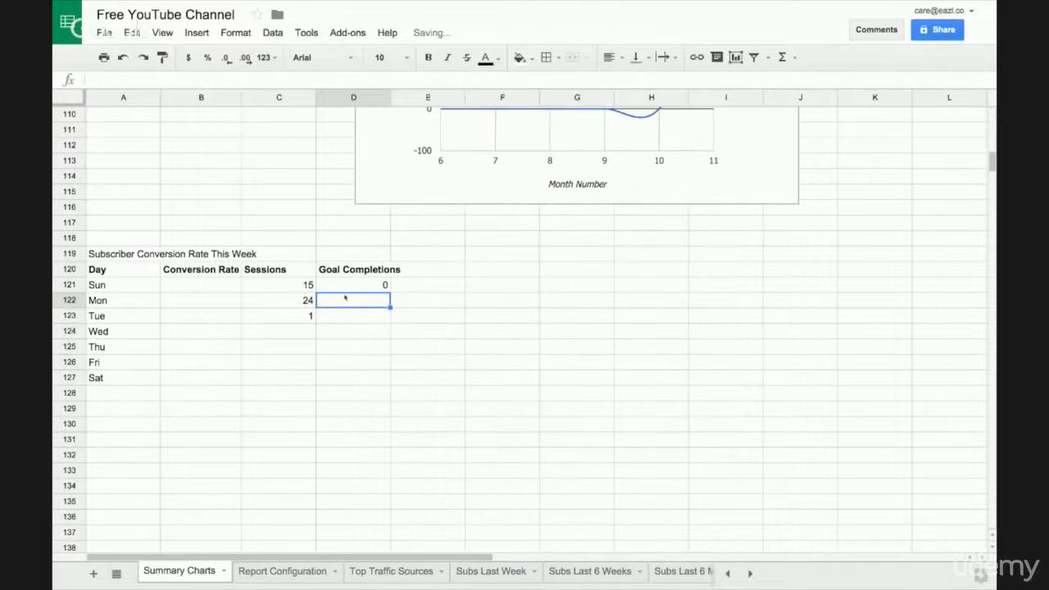
pyautogui.press('Up')
pyautogui.moveTo(390, 292); pyautogui.dragTo(385, 380)
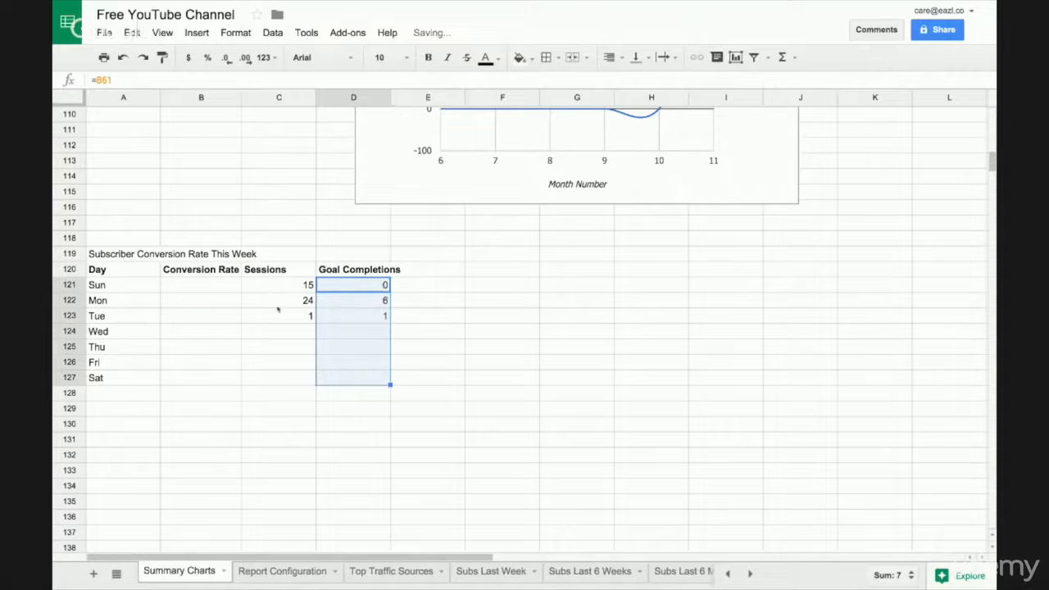
# Calculate the conversion rate in B121 with =SUM(D121/C121), fill it down to B127 and check the filled cells
pyautogui.click(214, 285)
pyautogui.write('=SUM(')
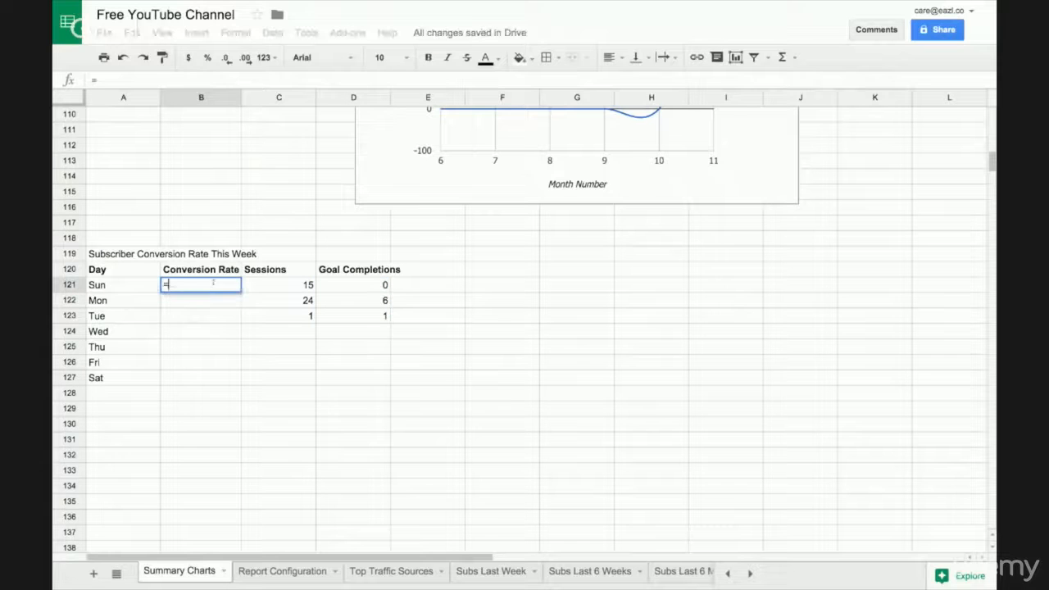
pyautogui.click(355, 285)
pyautogui.write('/')
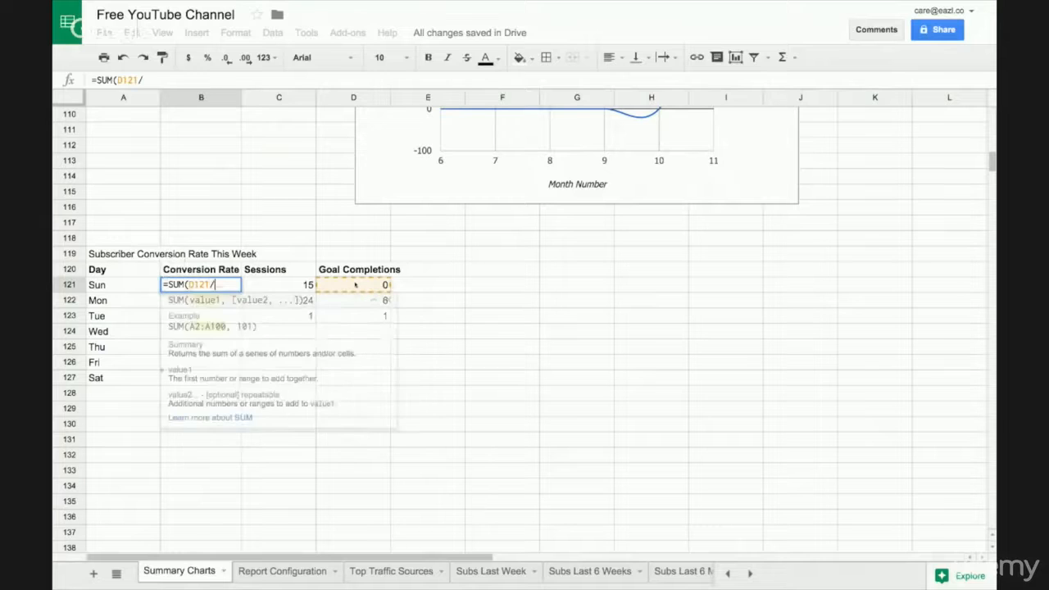
pyautogui.click(300, 286)
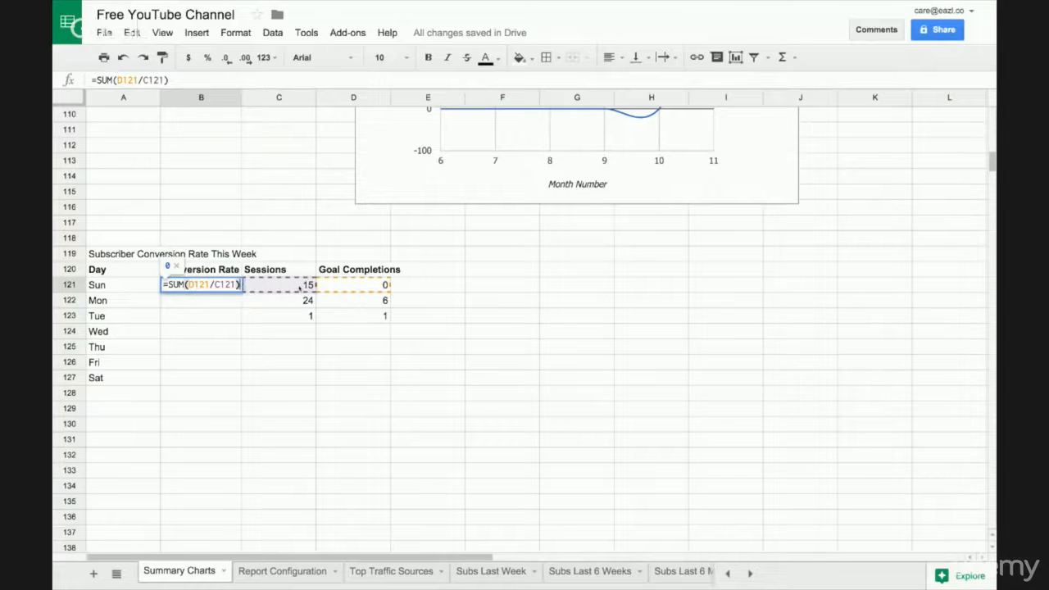
pyautogui.press('Return')
pyautogui.press('Up')
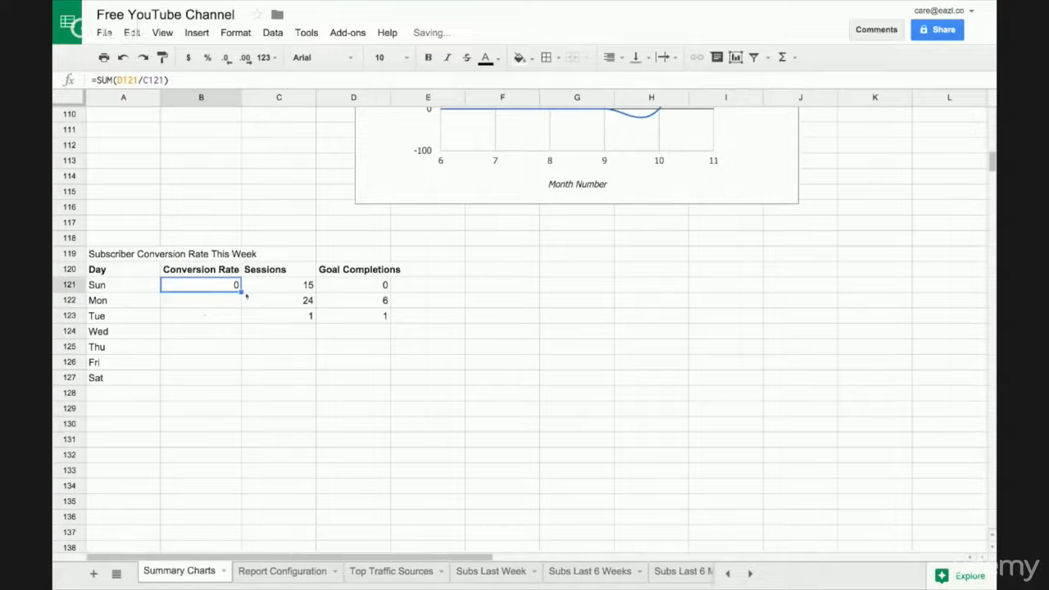
pyautogui.moveTo(241, 292); pyautogui.dragTo(241, 383)
pyautogui.click(227, 328)
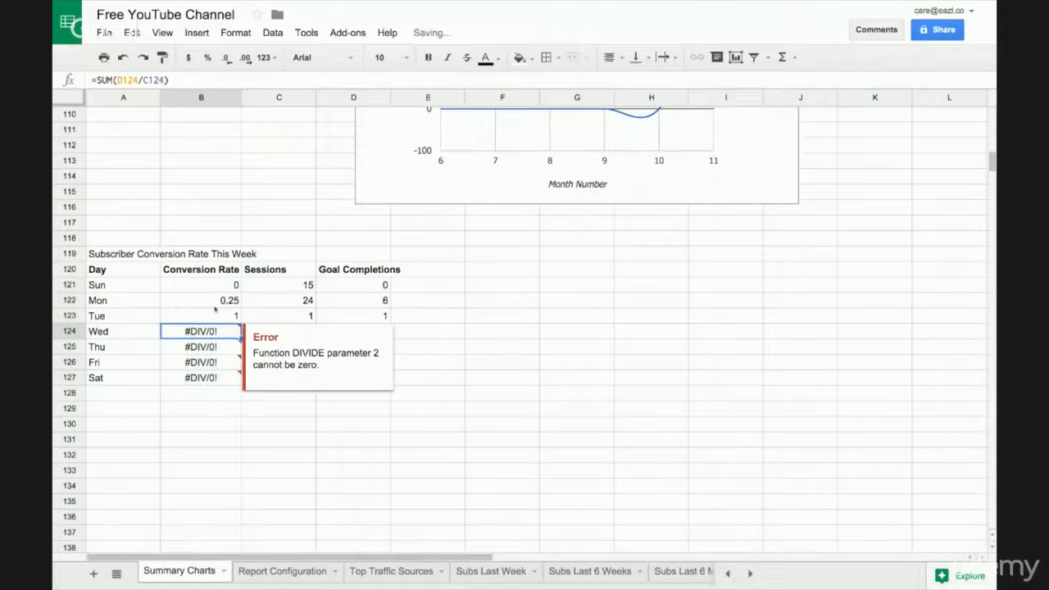
pyautogui.click(207, 301)
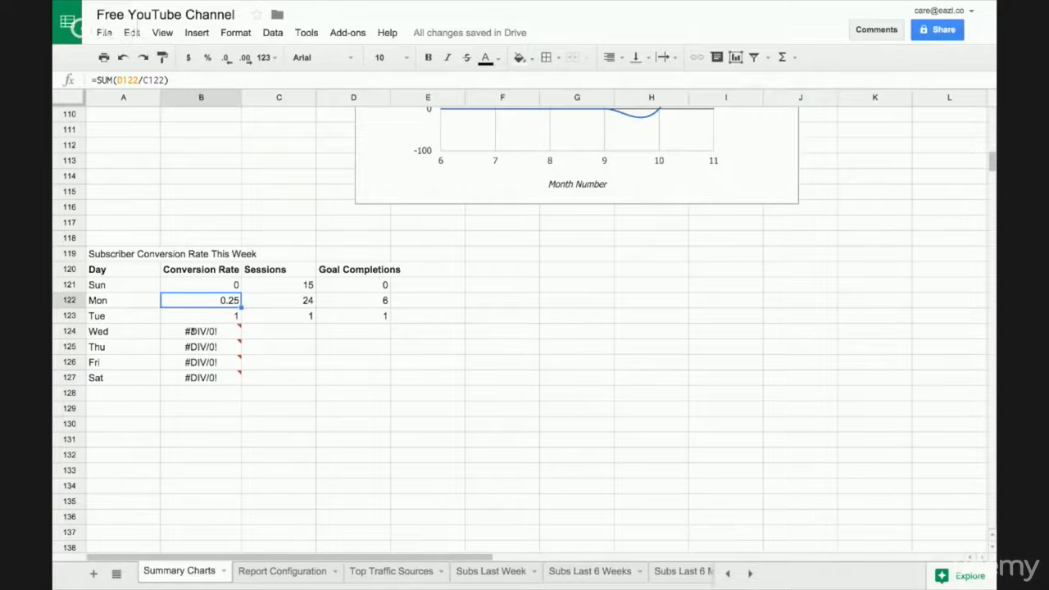
# Format the conversion rates in B121 to B127 as percentages
pyautogui.moveTo(222, 352)
pyautogui.click(222, 288)
pyautogui.moveTo(222, 287); pyautogui.dragTo(218, 378)
pyautogui.click(207, 57)
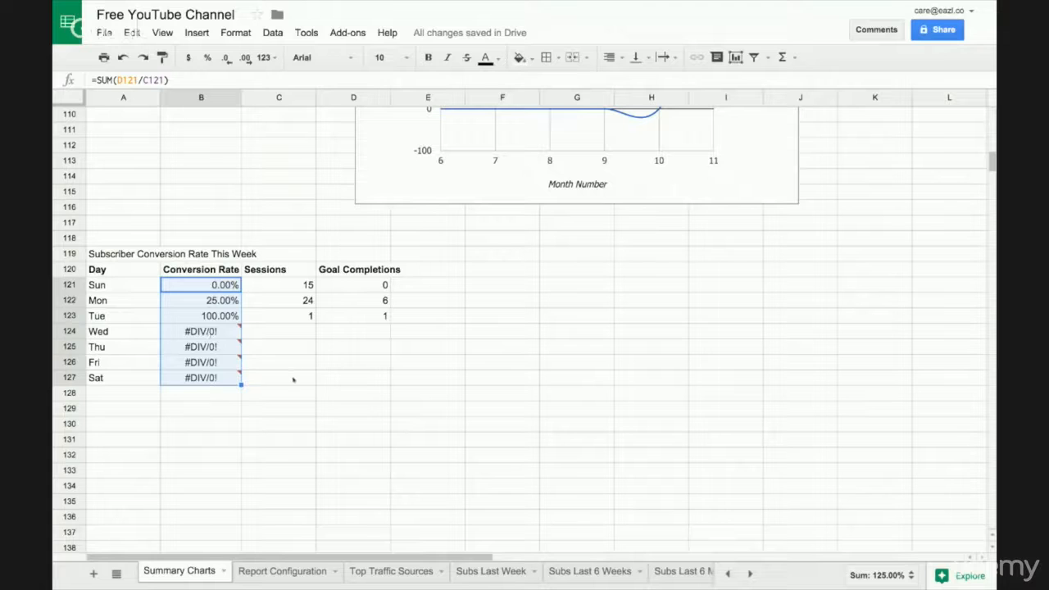
# Delete the contents of the whole subscriber conversion rate table in A119 to D127
pyautogui.click(383, 379)
pyautogui.keyDown('shift'); pyautogui.click(120, 257); pyautogui.keyUp('shift')
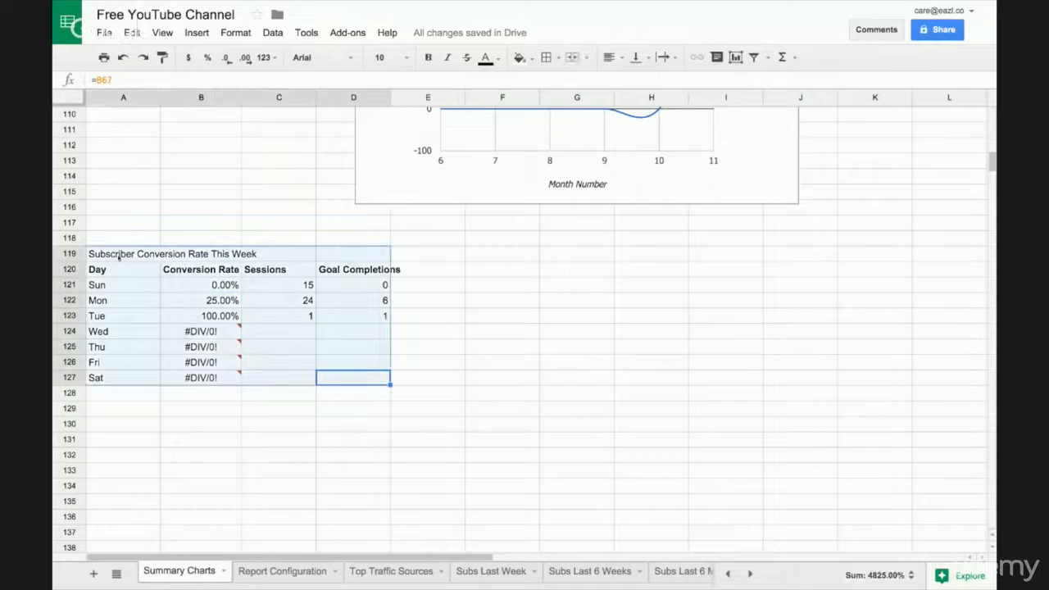
pyautogui.press('Delete')
# Switch to the Google Analytics Event Example spreadsheet and publish its Sessions This Week vs. Last chart to the web as an interactive embed
pyautogui.scroll(10, 193, 255)
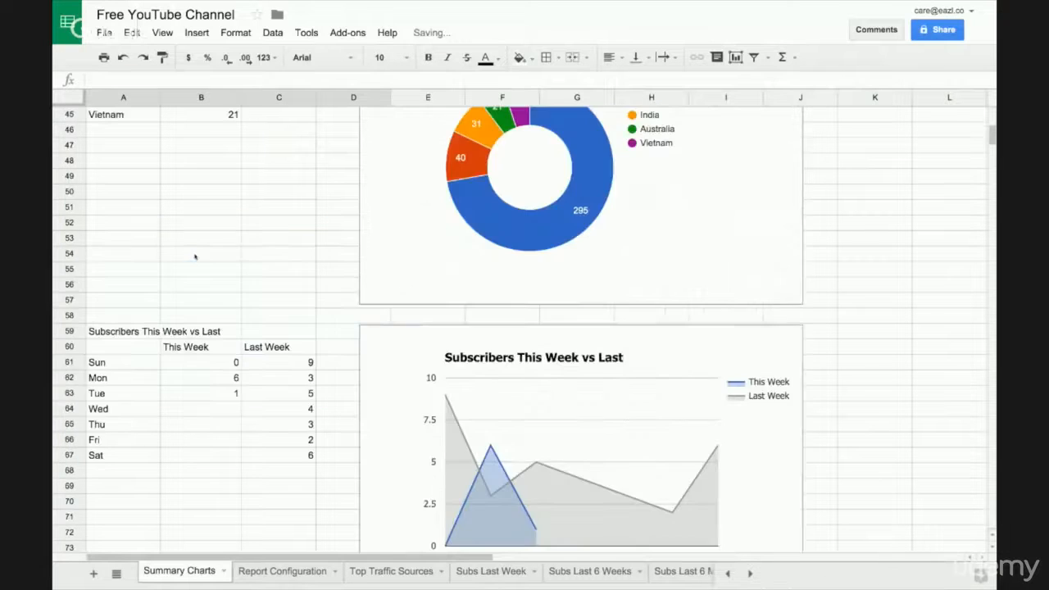
pyautogui.scroll(7, 194, 256)
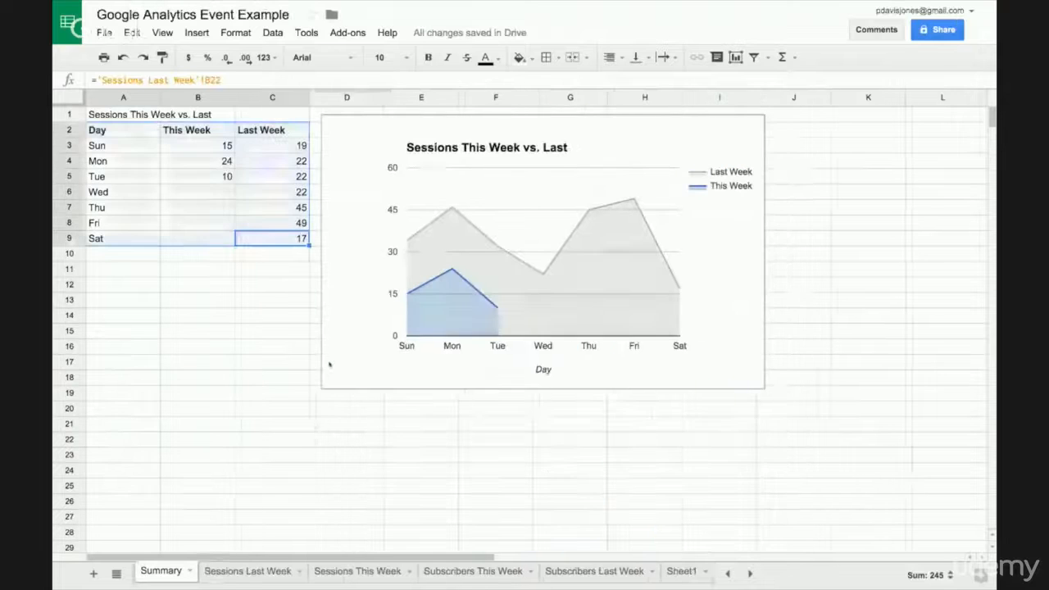
pyautogui.click(786, 237)
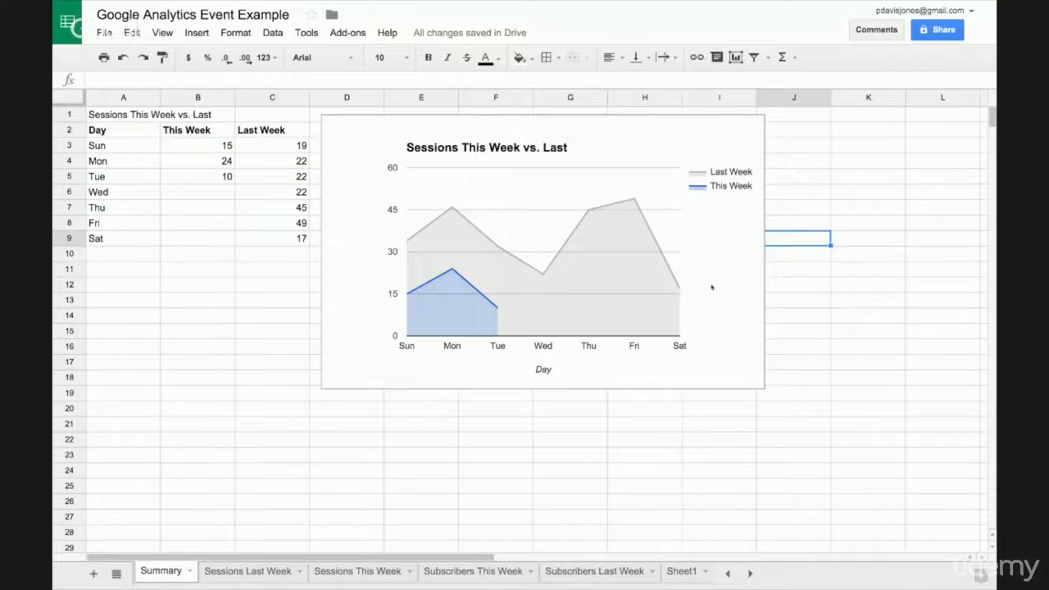
pyautogui.click(737, 125)
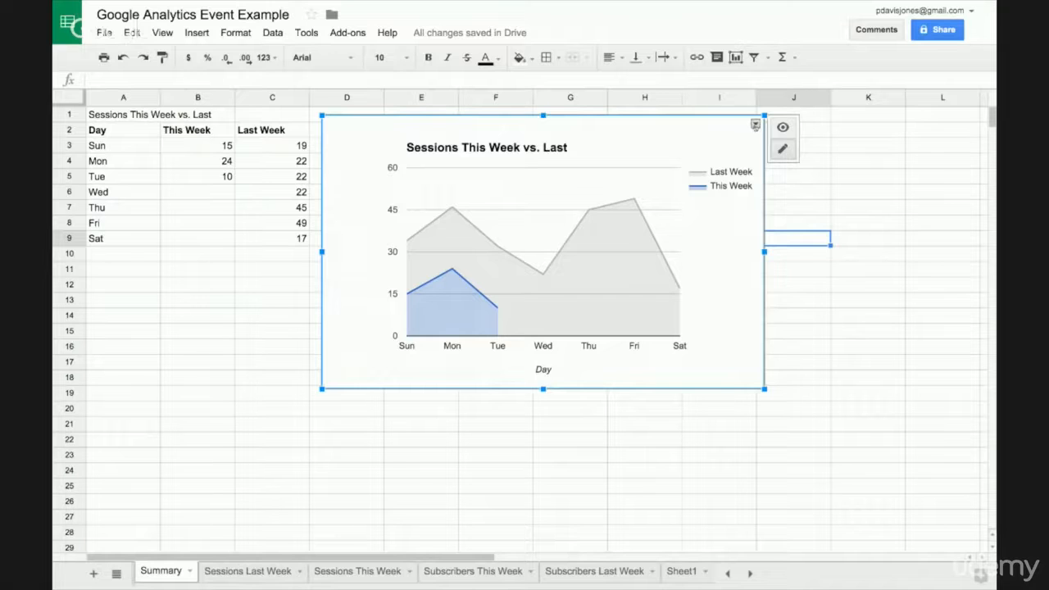
pyautogui.click(754, 124)
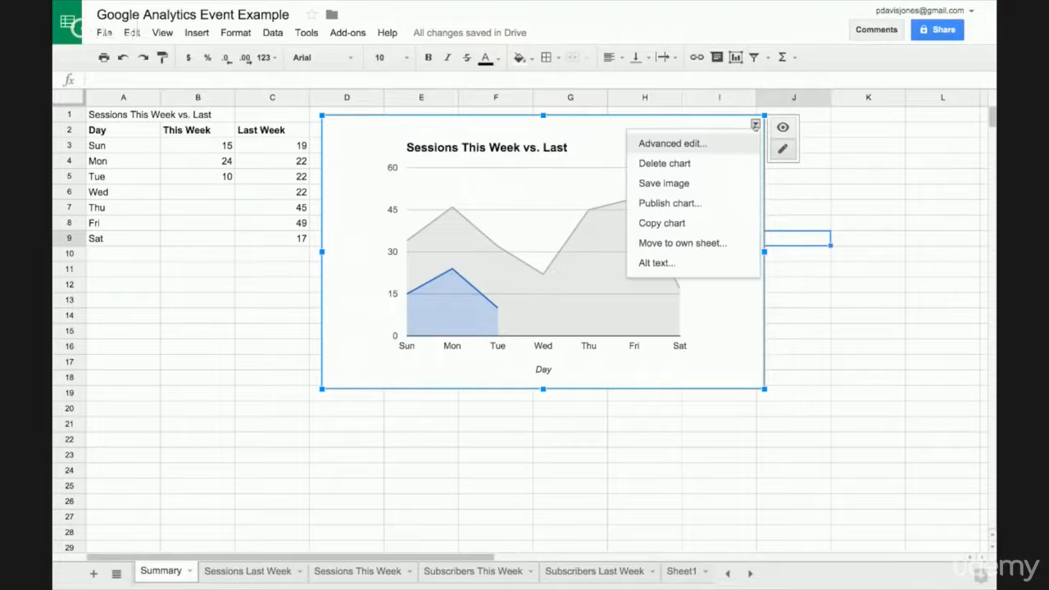
pyautogui.click(670, 203)
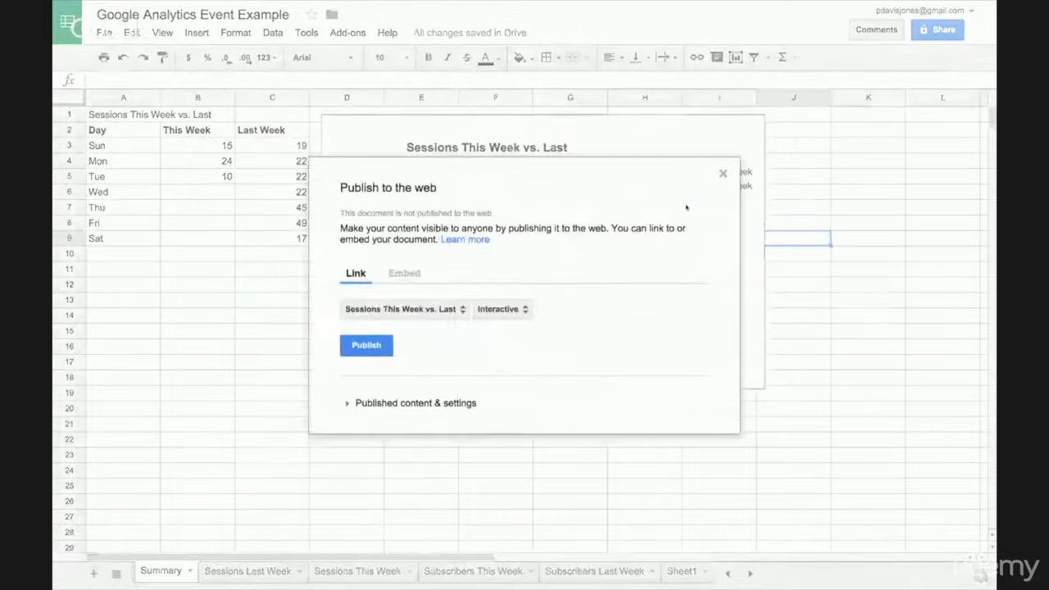
pyautogui.click(405, 275)
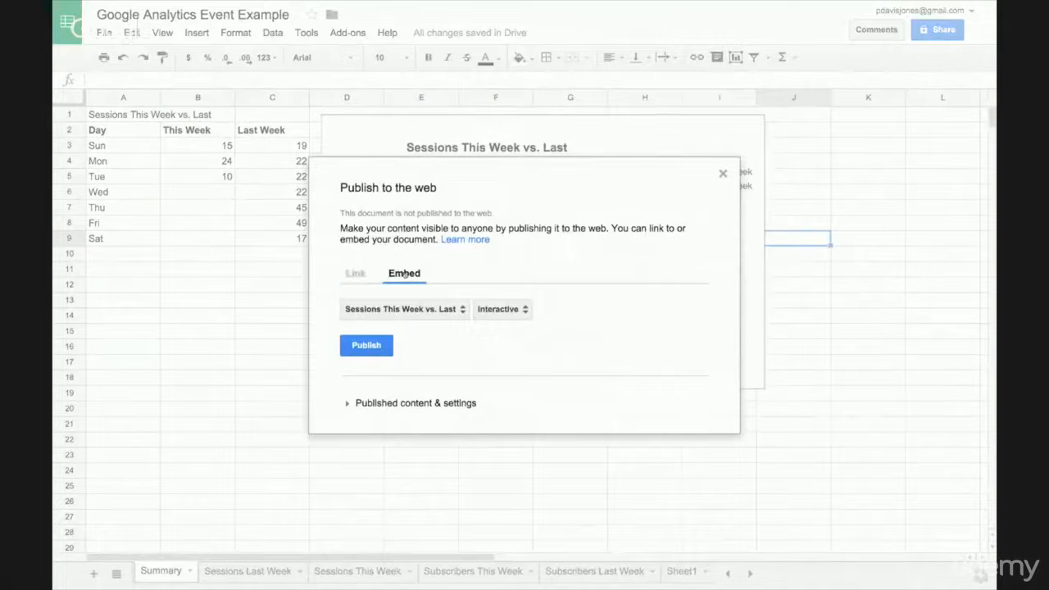
pyautogui.click(360, 348)
pyautogui.click(616, 212)
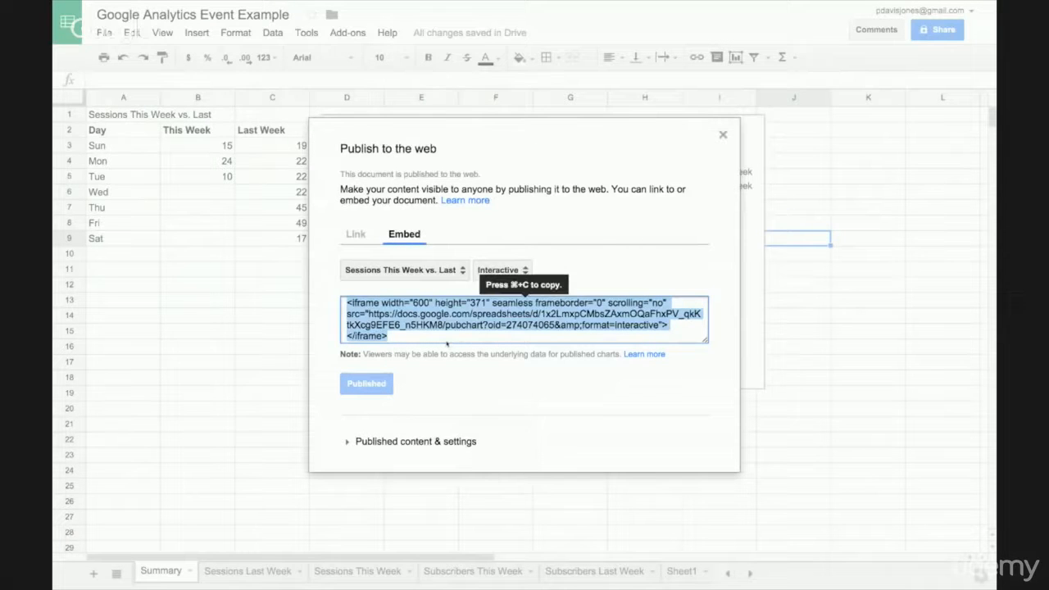
# Copy the Sessions This Week vs. Last chart's embed code and start a new Google Site at sites.google.com
pyautogui.press('super+c')
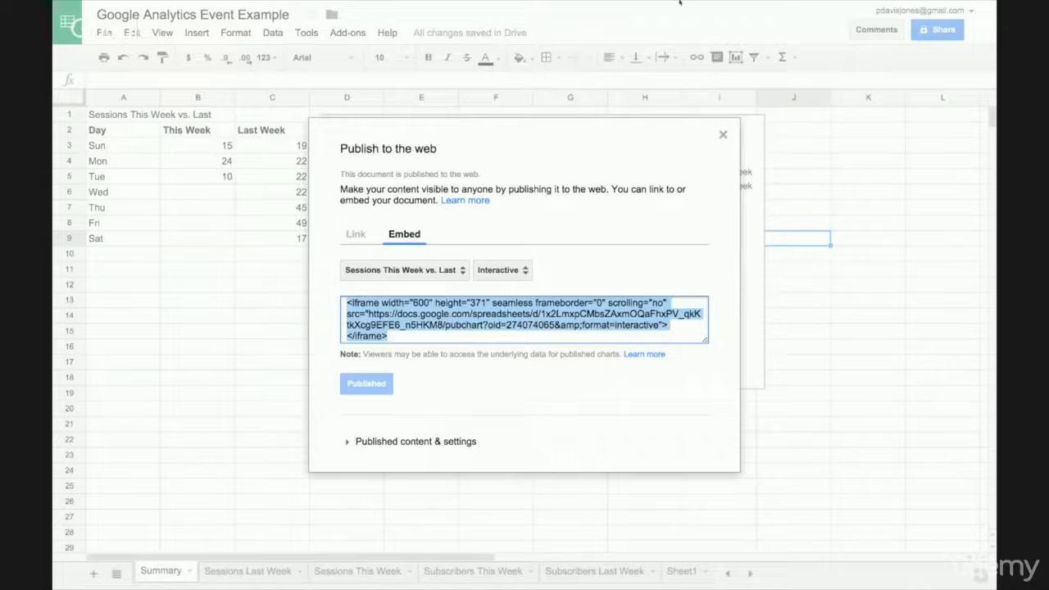
pyautogui.moveTo(679, 3)
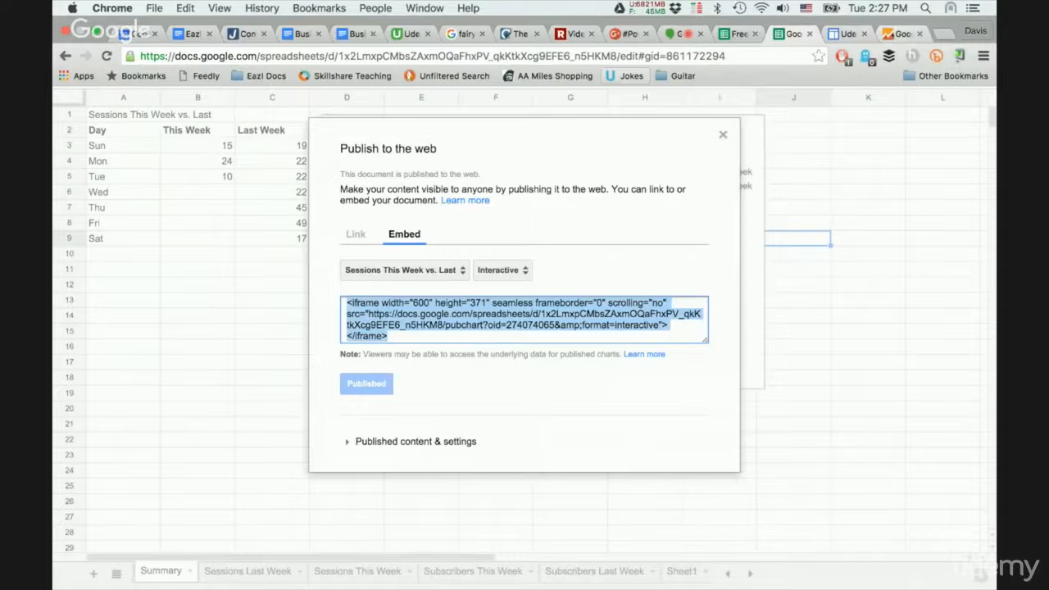
pyautogui.click(901, 33)
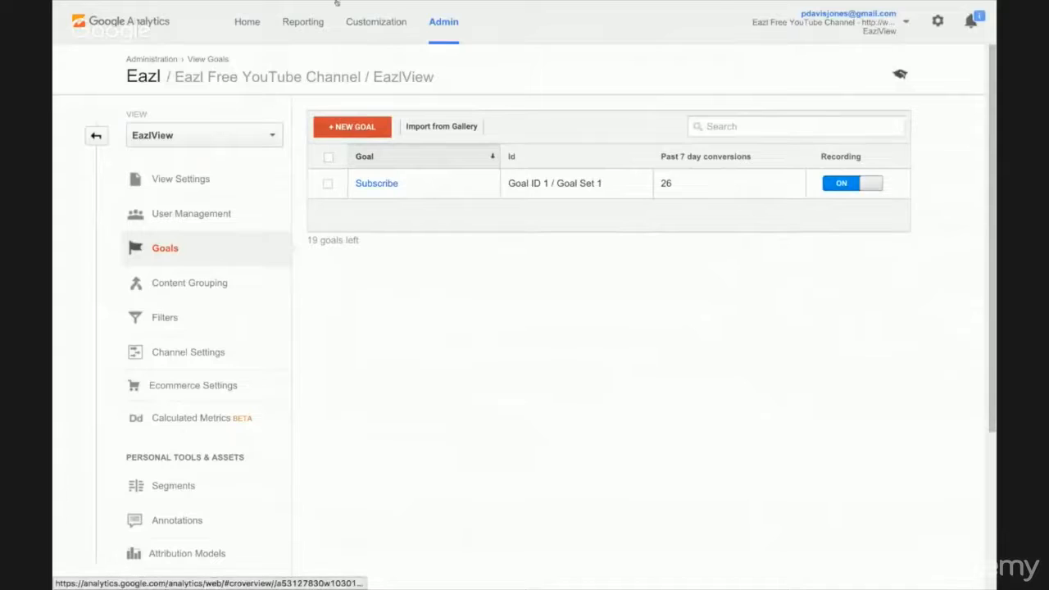
pyautogui.click(340, 56)
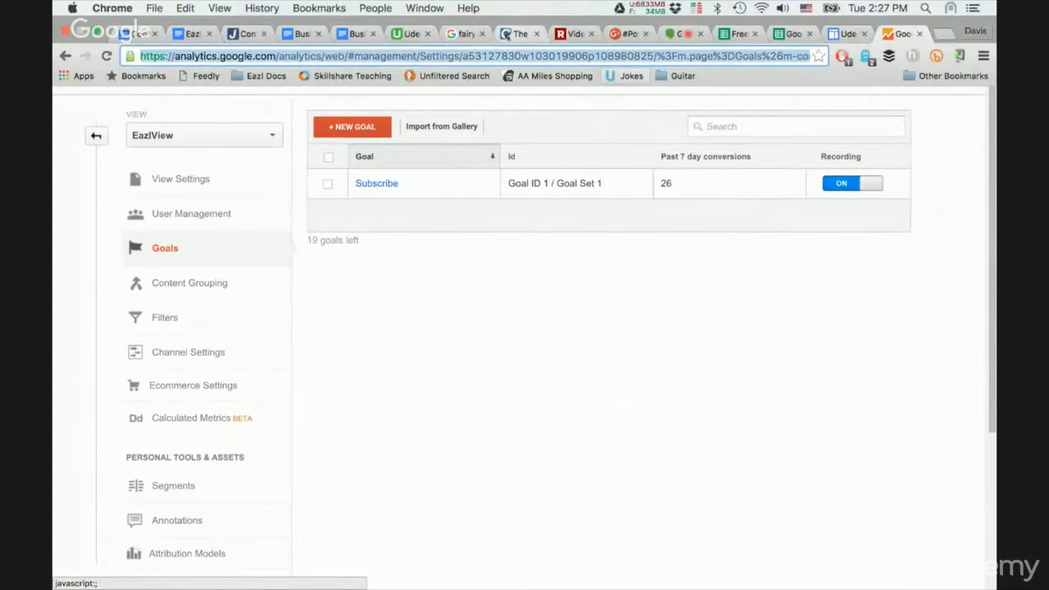
pyautogui.write('sites.google.com')
pyautogui.press('Return')
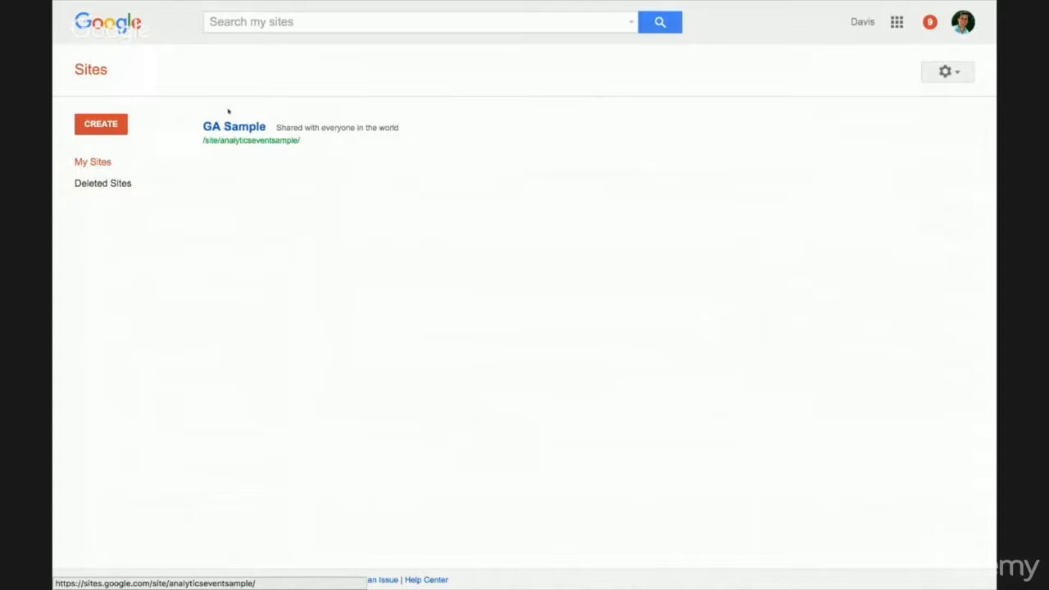
pyautogui.click(107, 128)
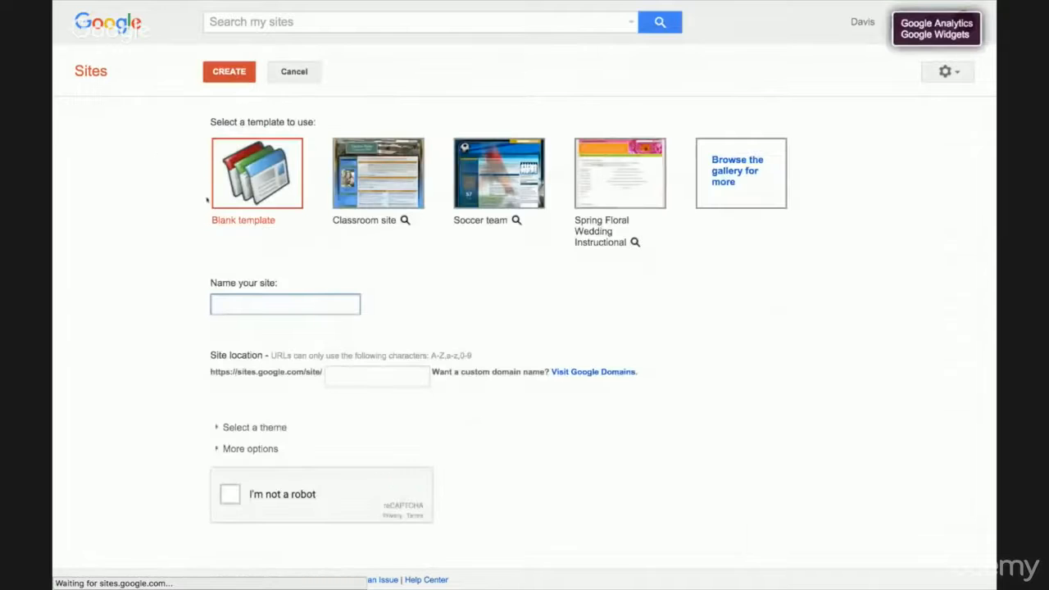
# Try to create a blank-template site named Free YouTube Channel Analytics, completing the robot check
pyautogui.write('Fre')
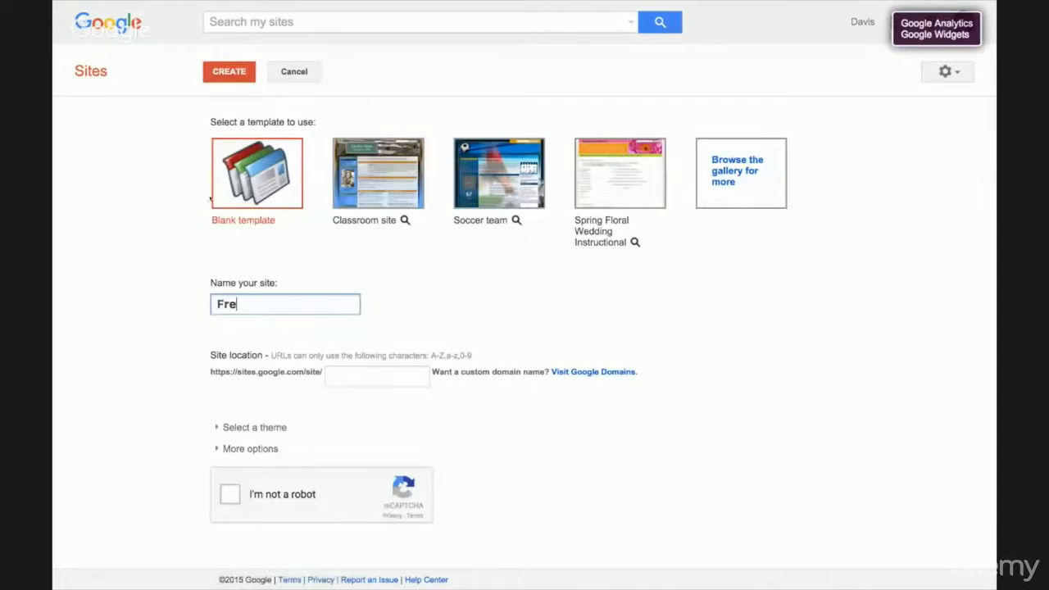
pyautogui.write('e YouTube Channel ANaly')
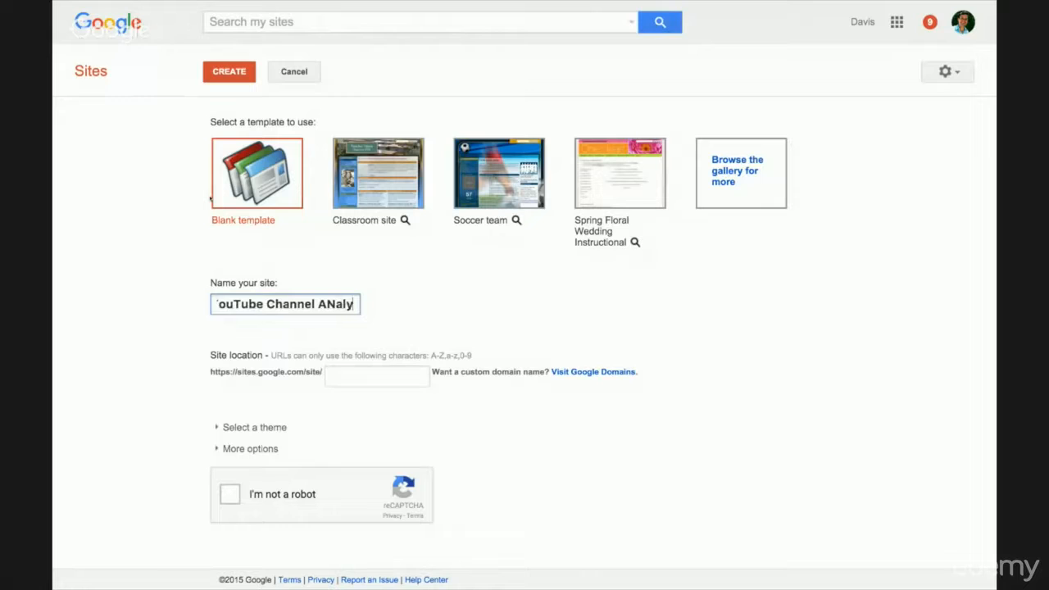
pyautogui.press('BackSpace')
pyautogui.press('BackSpace')
pyautogui.press('BackSpace')
pyautogui.press('BackSpace')
pyautogui.press('BackSpace')
pyautogui.write('Analytics')
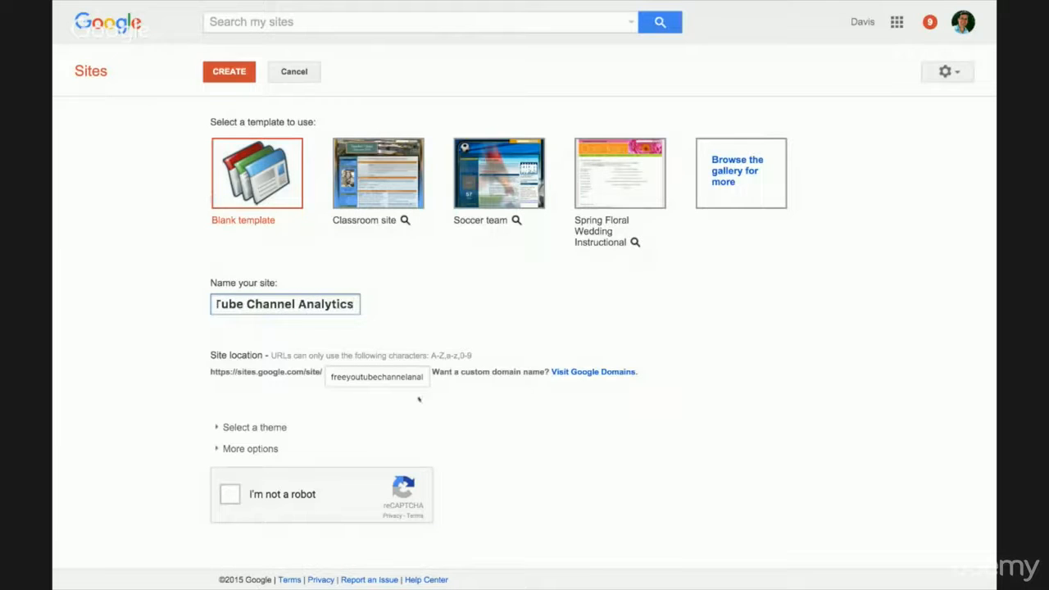
pyautogui.click(229, 494)
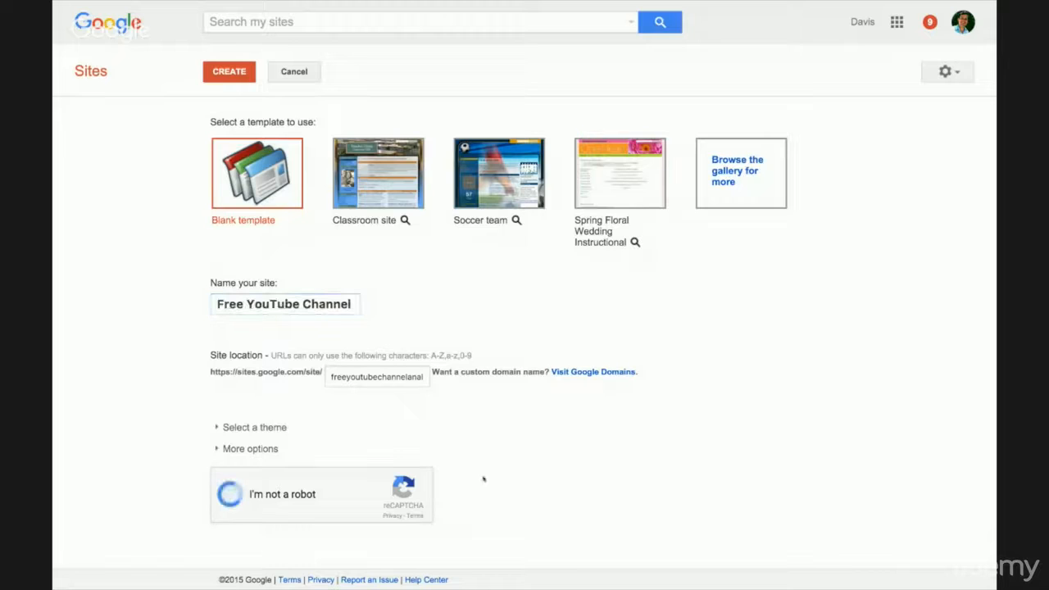
pyautogui.click(225, 72)
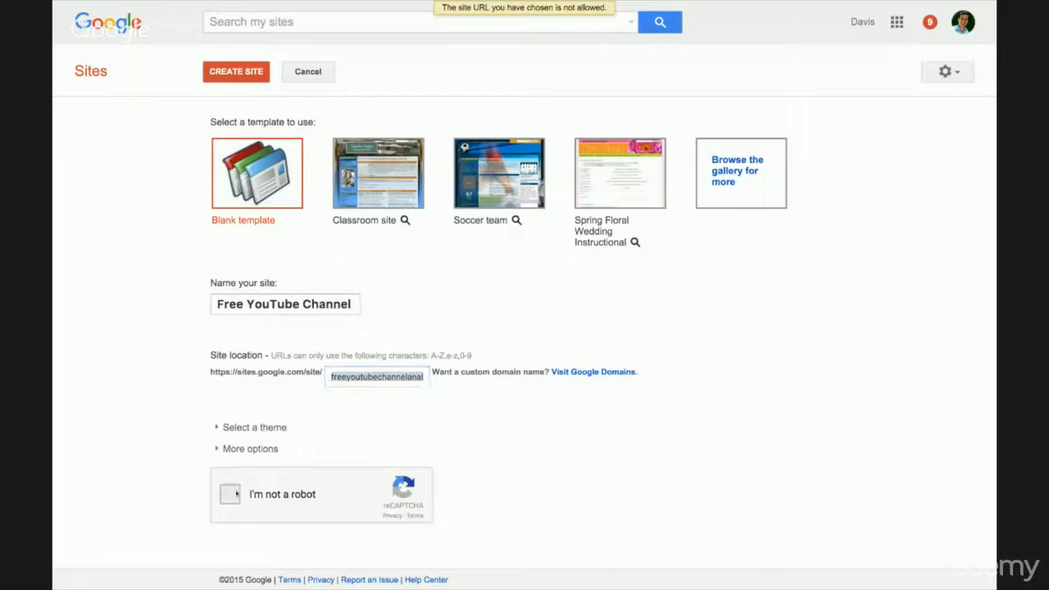
pyautogui.click(238, 72)
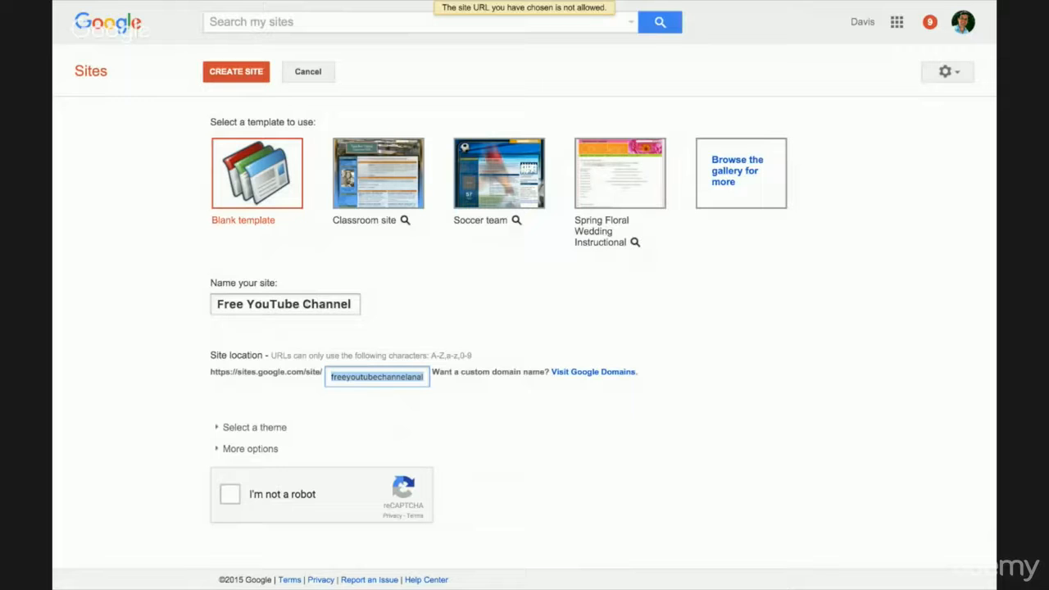
# Rename the new site as EYTAnalytics, complete the robot check and create the site
pyautogui.click(354, 304)
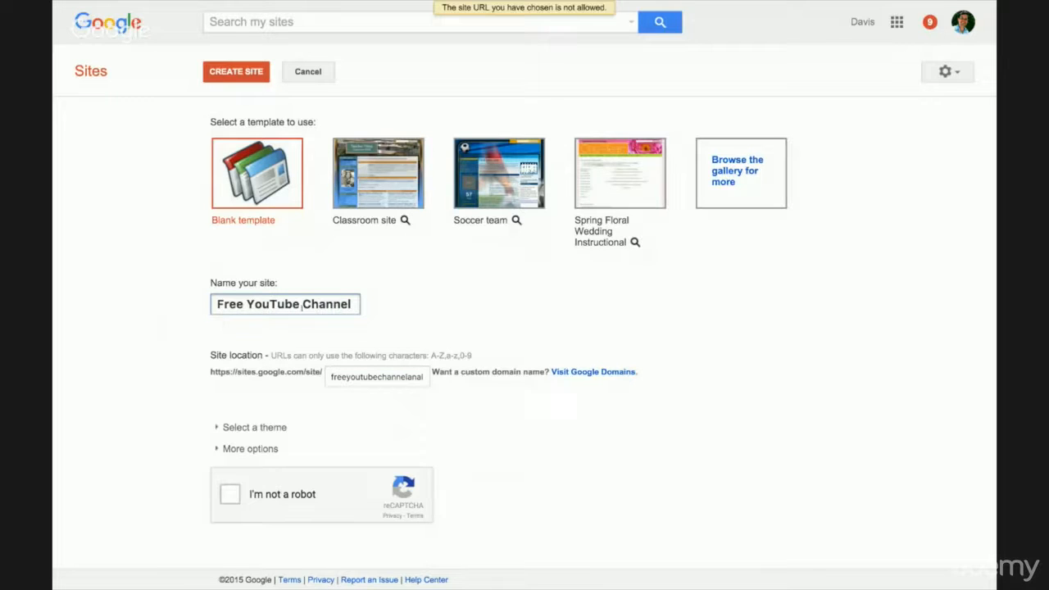
pyautogui.moveTo(354, 304); pyautogui.dragTo(151, 301)
pyautogui.write('Analytics')
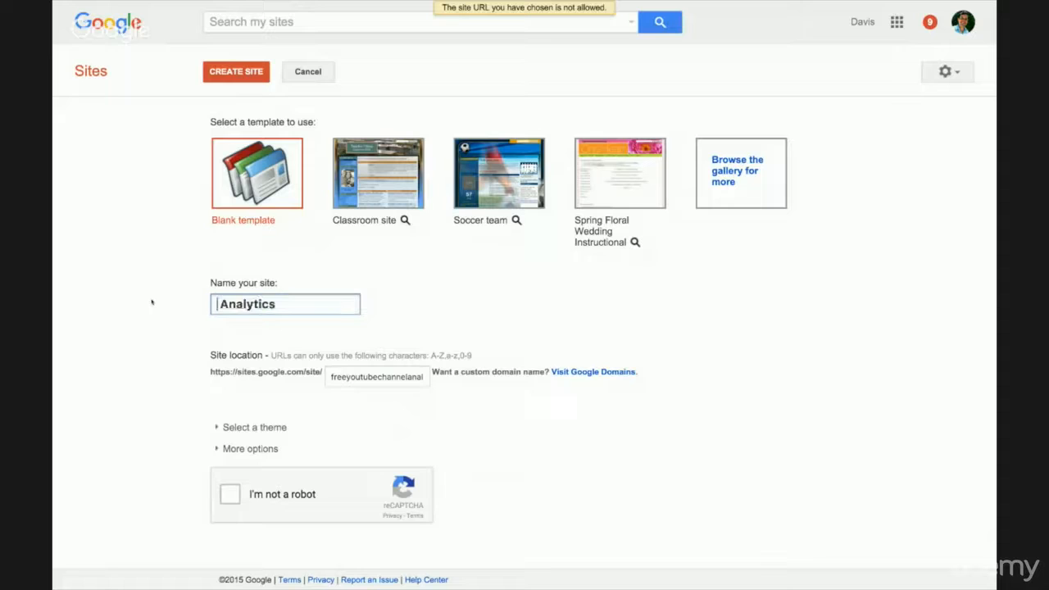
pyautogui.write('E')
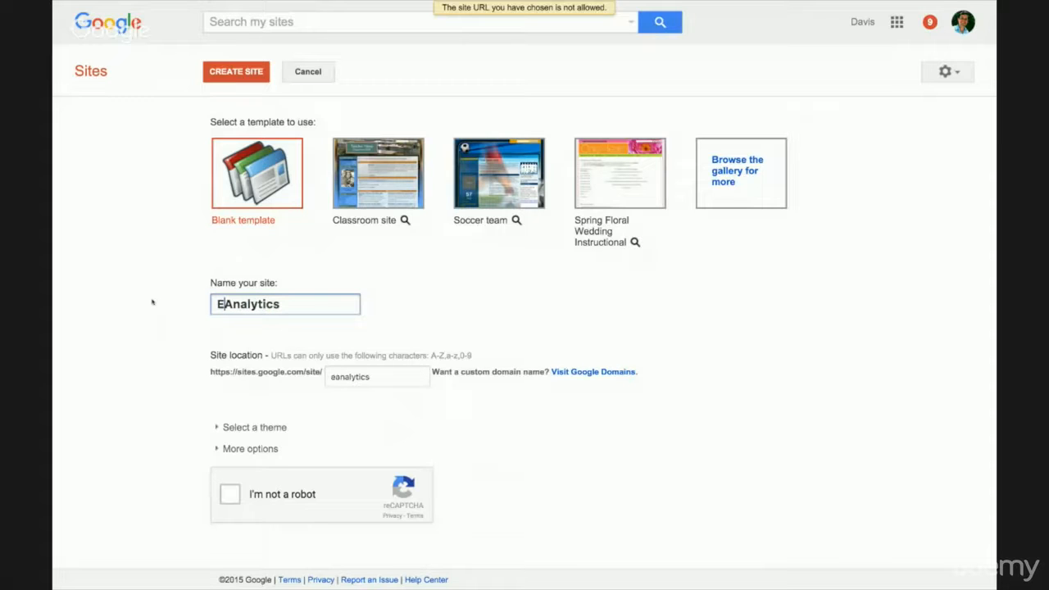
pyautogui.write('YT')
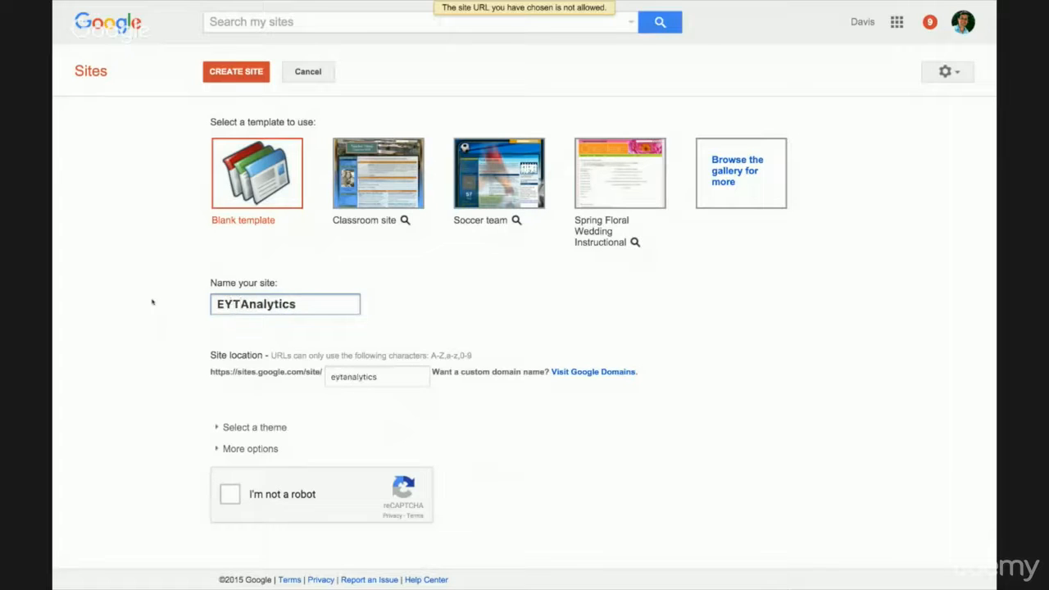
pyautogui.click(229, 494)
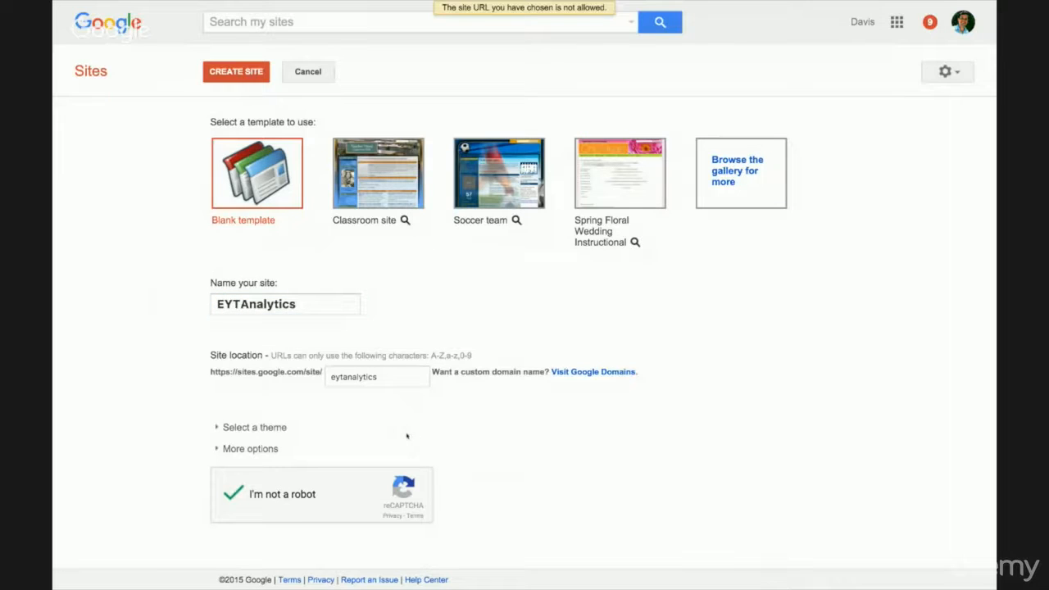
pyautogui.click(235, 72)
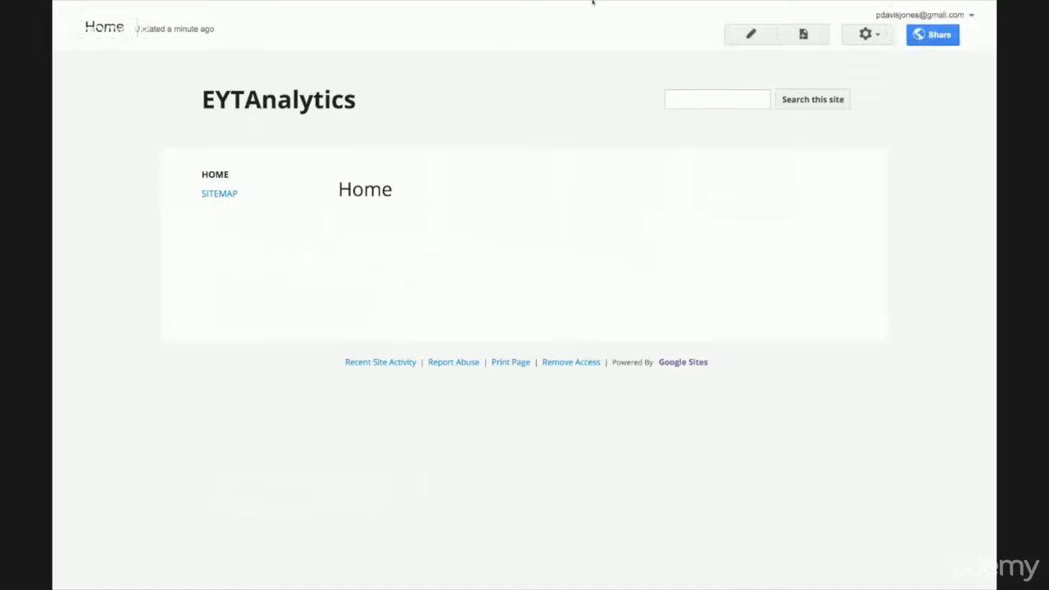
# Switch to the Eazl Analytics HQ site and examine its Udemy dashboard charts and home page
pyautogui.moveTo(593, 3)
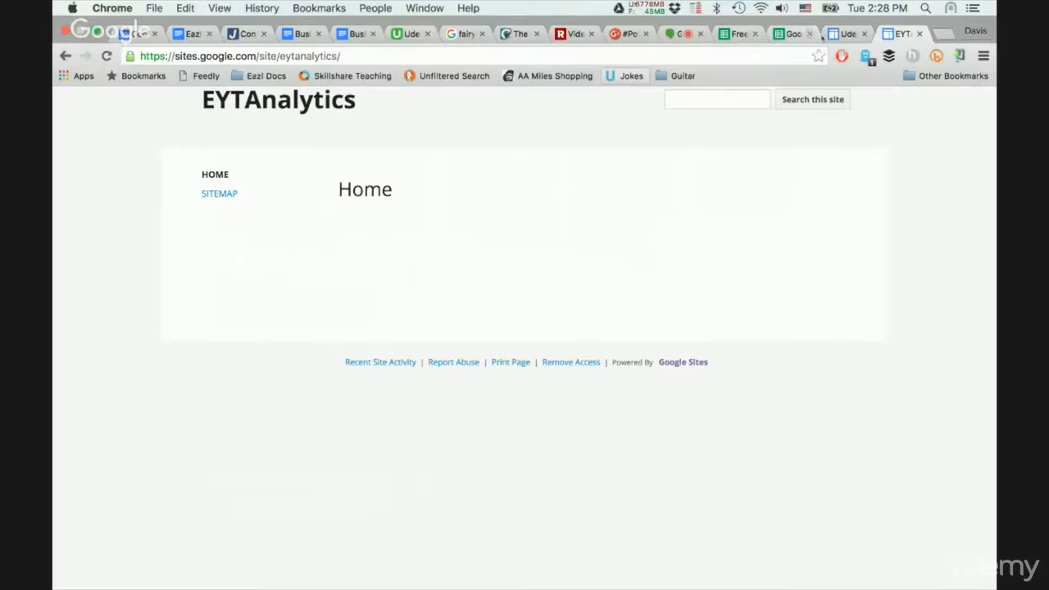
pyautogui.click(839, 34)
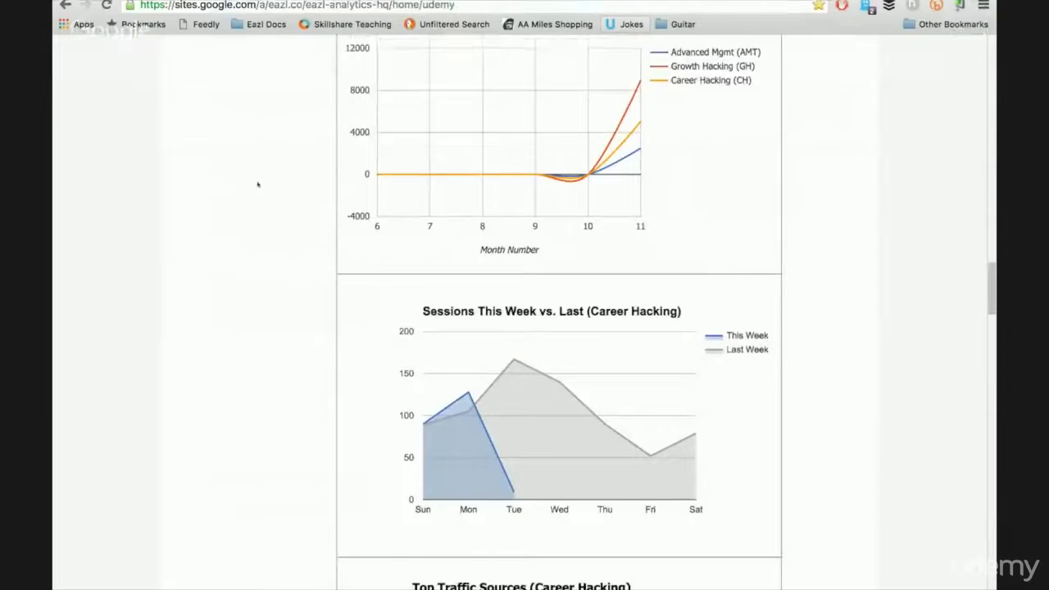
pyautogui.scroll(15, 259, 183)
pyautogui.scroll(10, 259, 183)
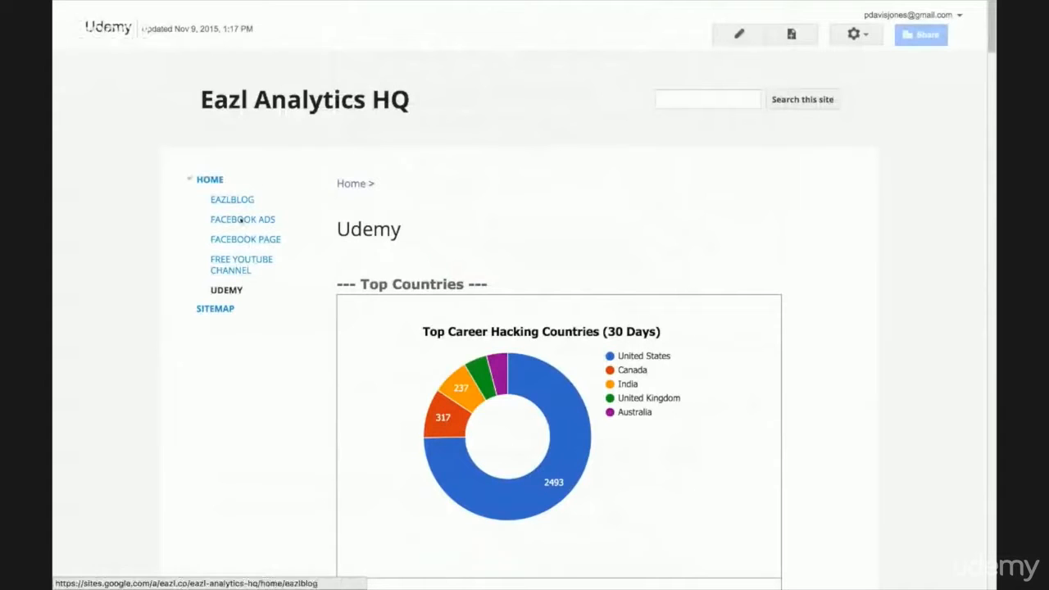
pyautogui.click(210, 181)
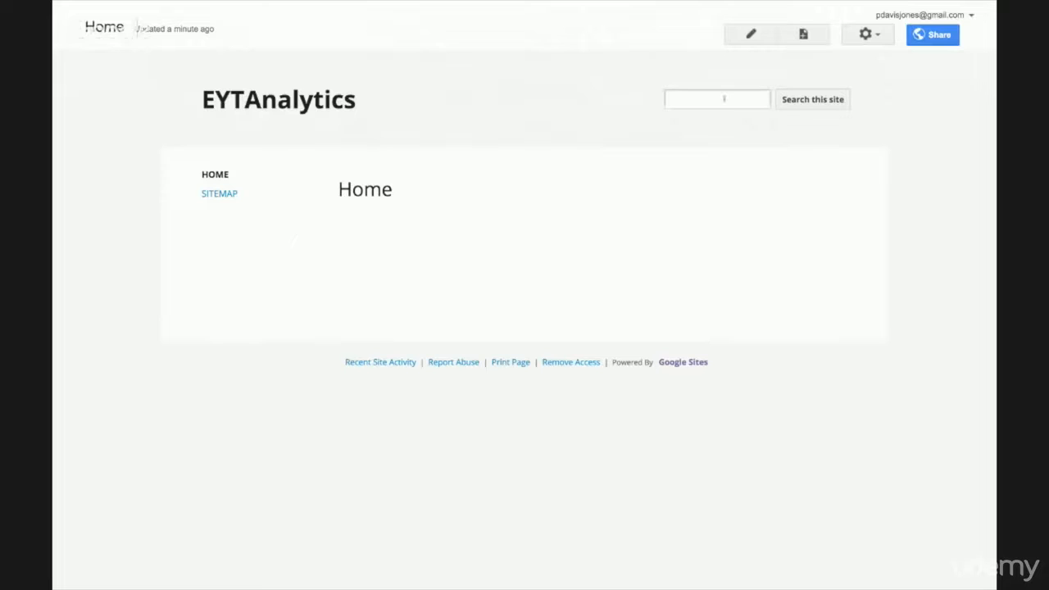
# Edit the EYTAnalytics home page and change its title to Free YouTube Channel Analytics
pyautogui.click(751, 34)
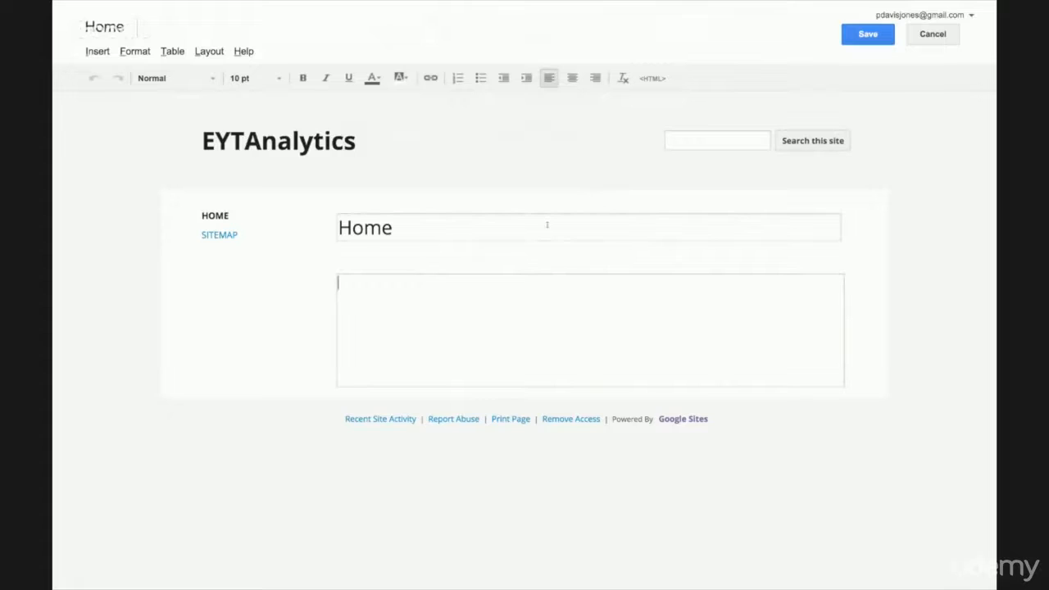
pyautogui.moveTo(542, 226); pyautogui.dragTo(331, 227)
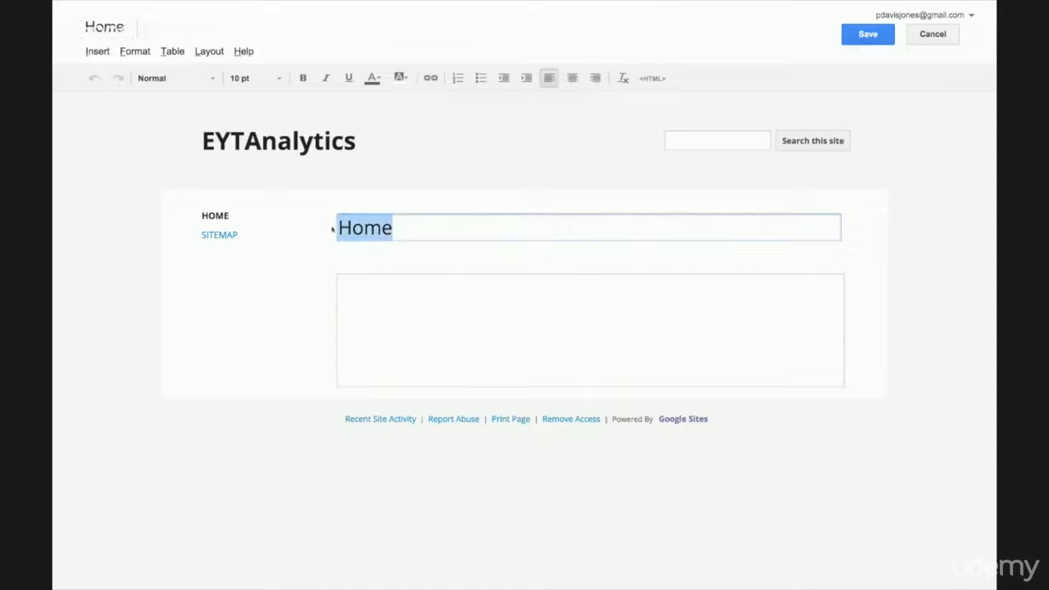
pyautogui.write('Free You')
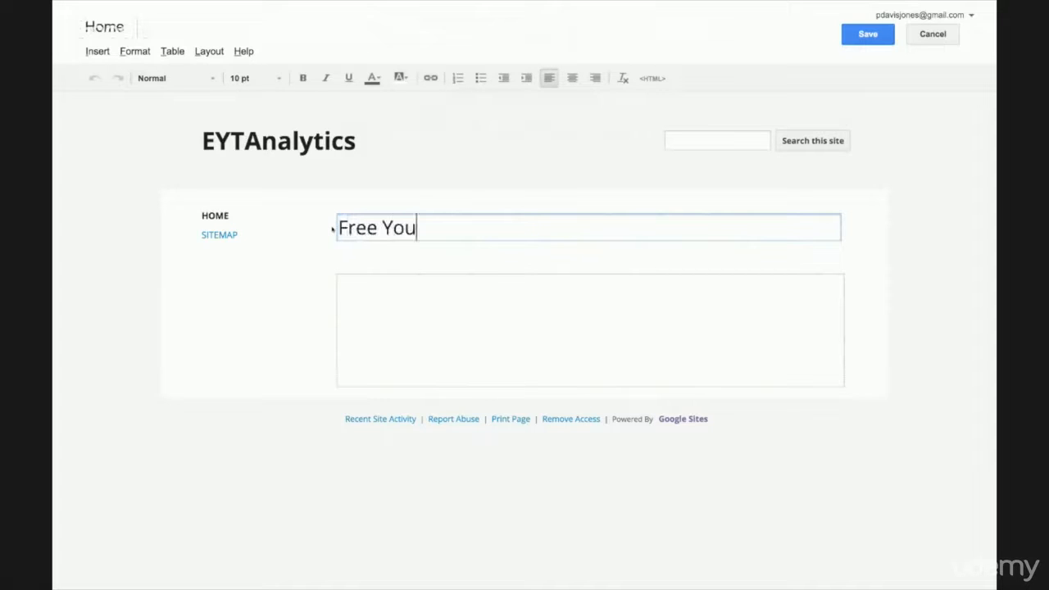
pyautogui.write('Tube Channel Analytics')
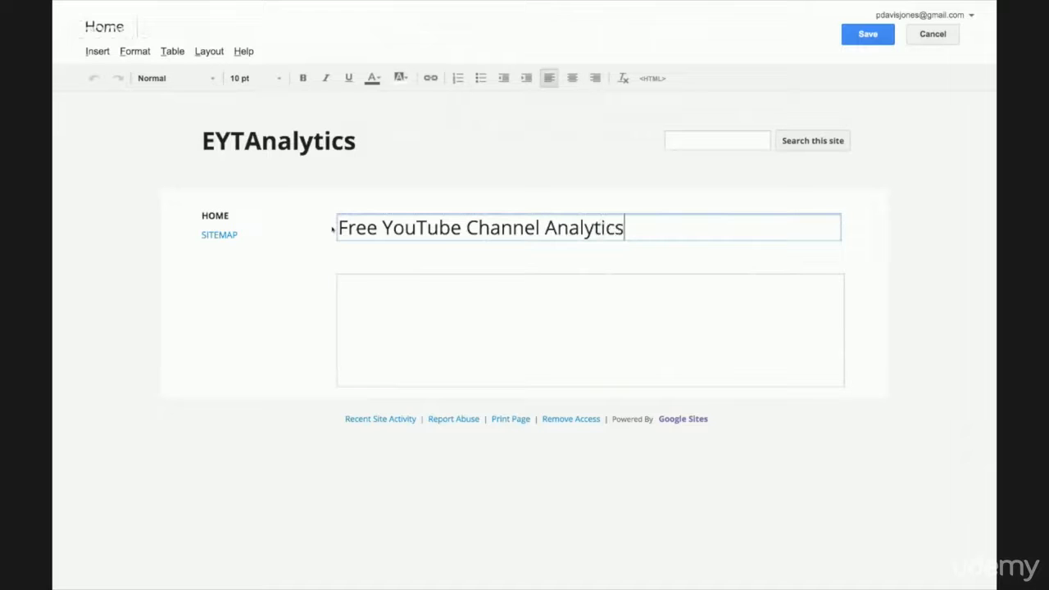
pyautogui.press('Tab')
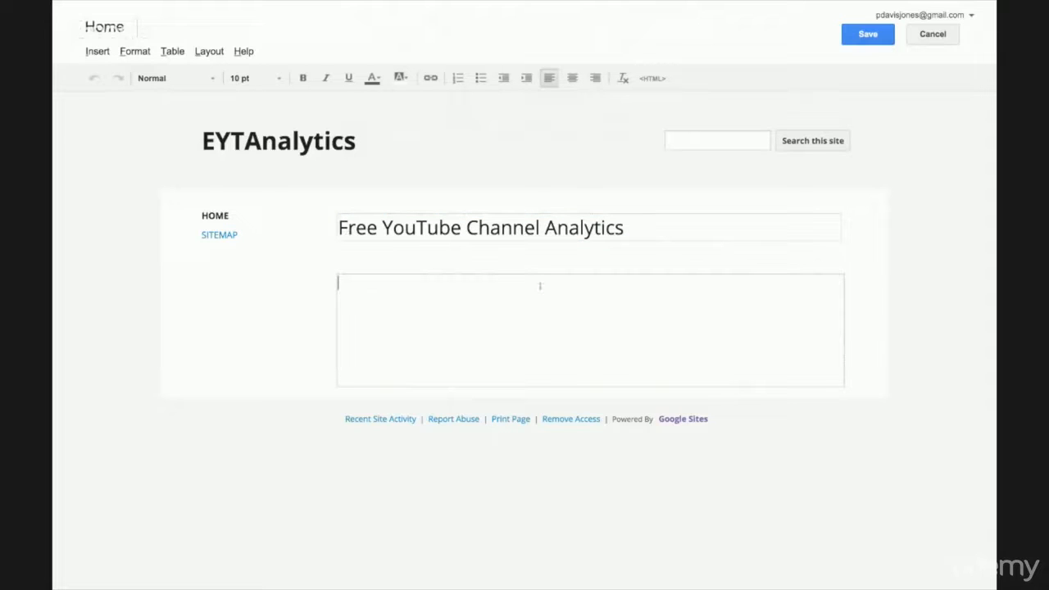
# Open the page body's HTML source for editing, and copy the chart's embed code again from the spreadsheet
pyautogui.click(653, 78)
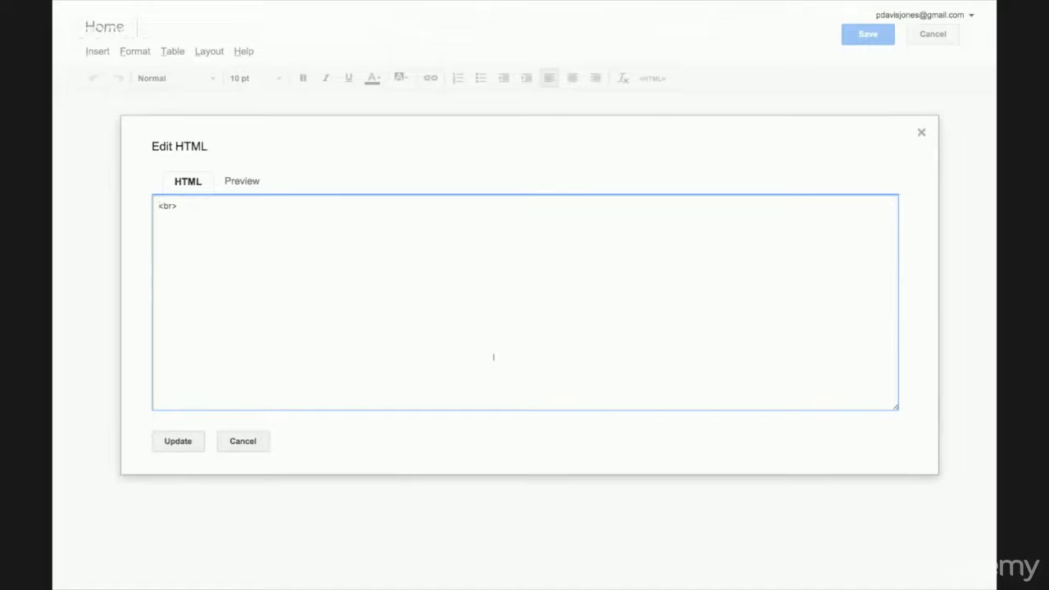
pyautogui.moveTo(686, 2)
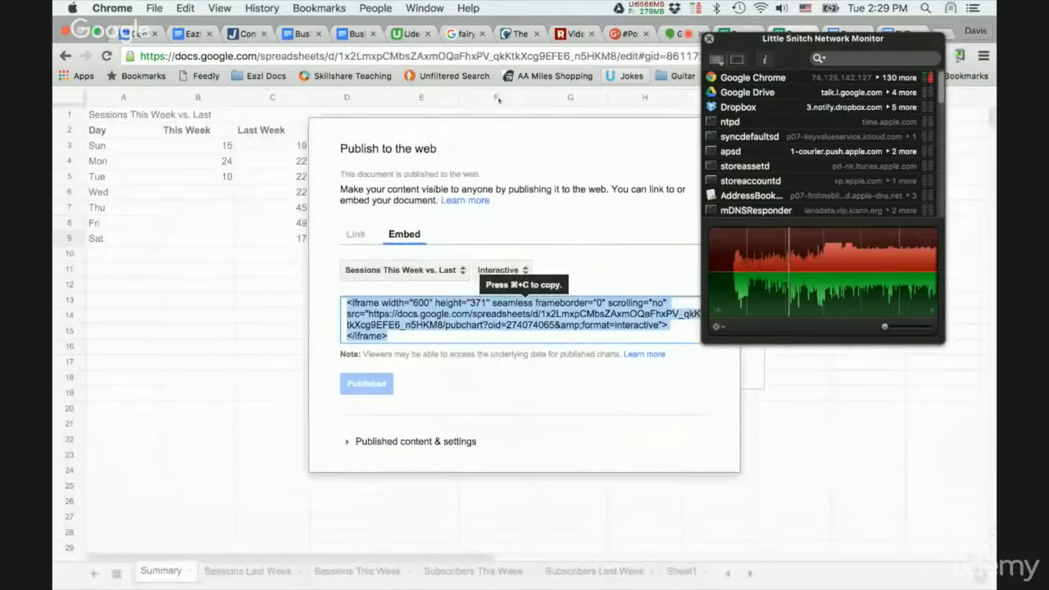
pyautogui.click(710, 38)
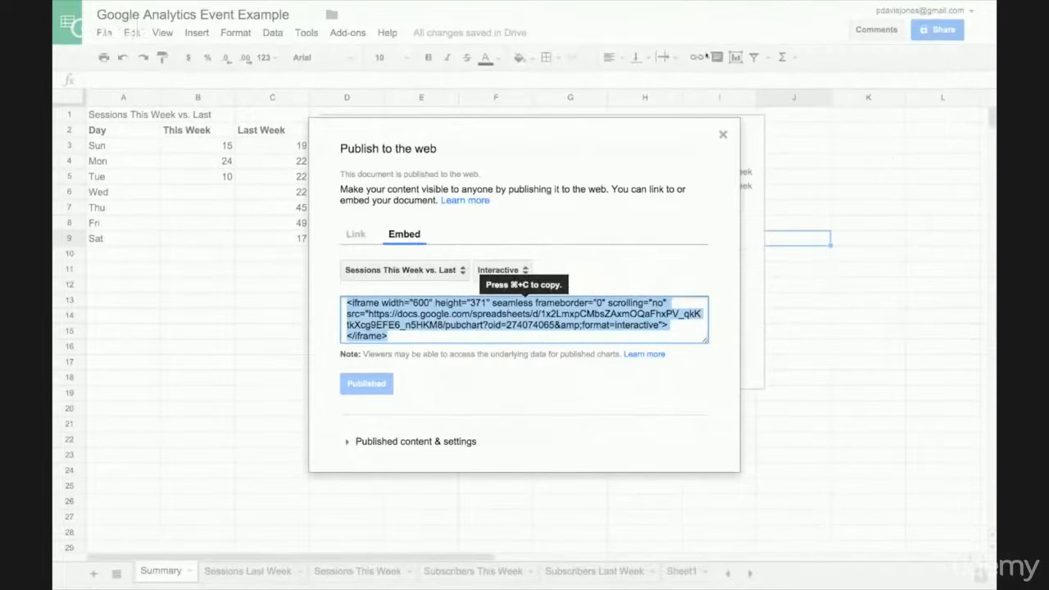
pyautogui.moveTo(415, 337); pyautogui.dragTo(328, 300)
pyautogui.click(521, 336)
pyautogui.press('super+c')
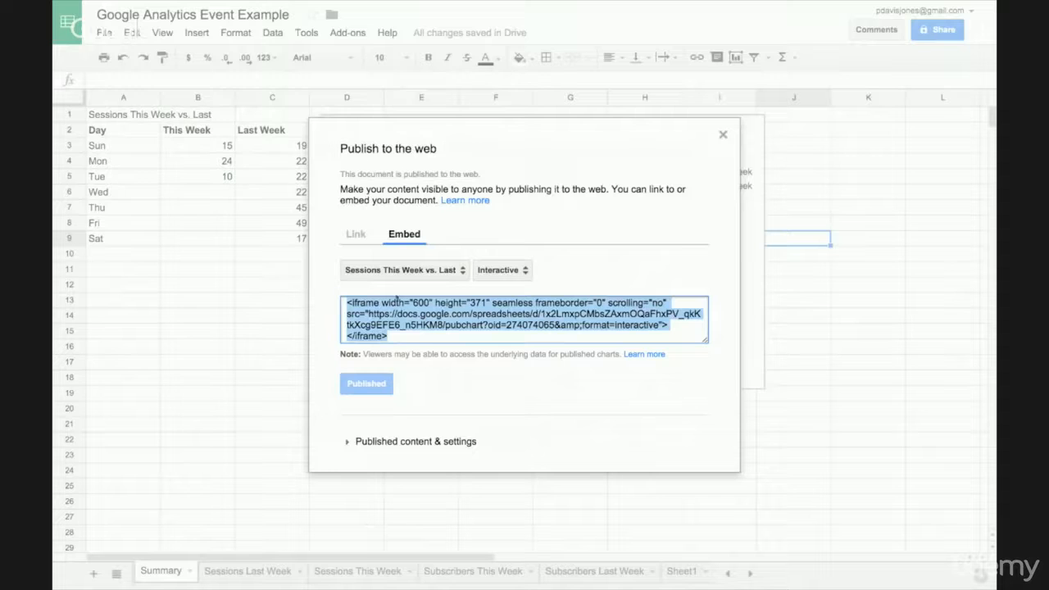
# Insert the copied chart iframe before the line break in the EYTAnalytics page's HTML, update it and save the page
pyautogui.moveTo(770, 2)
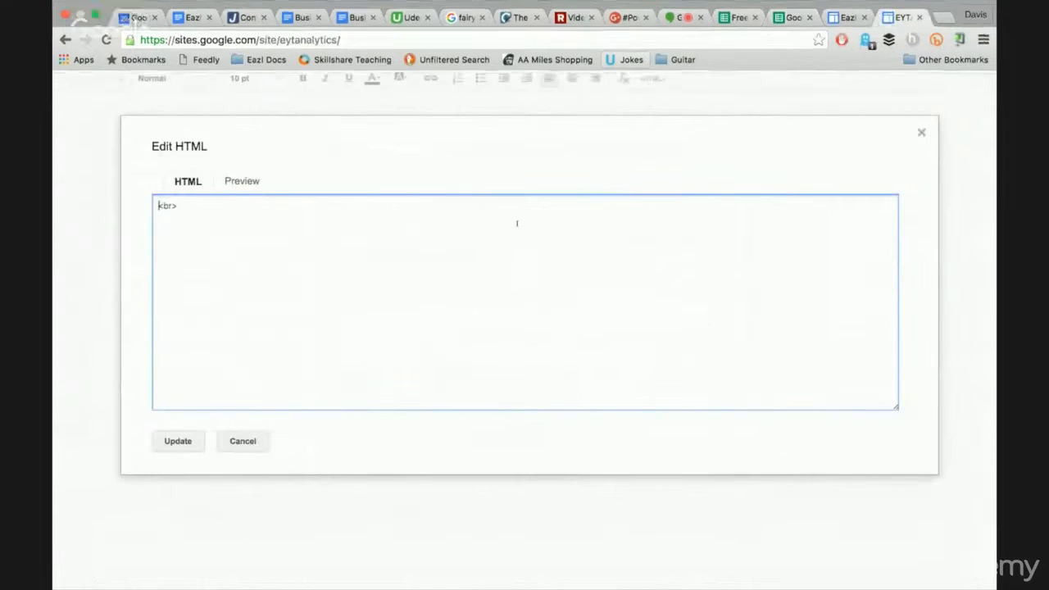
pyautogui.press('super+v')
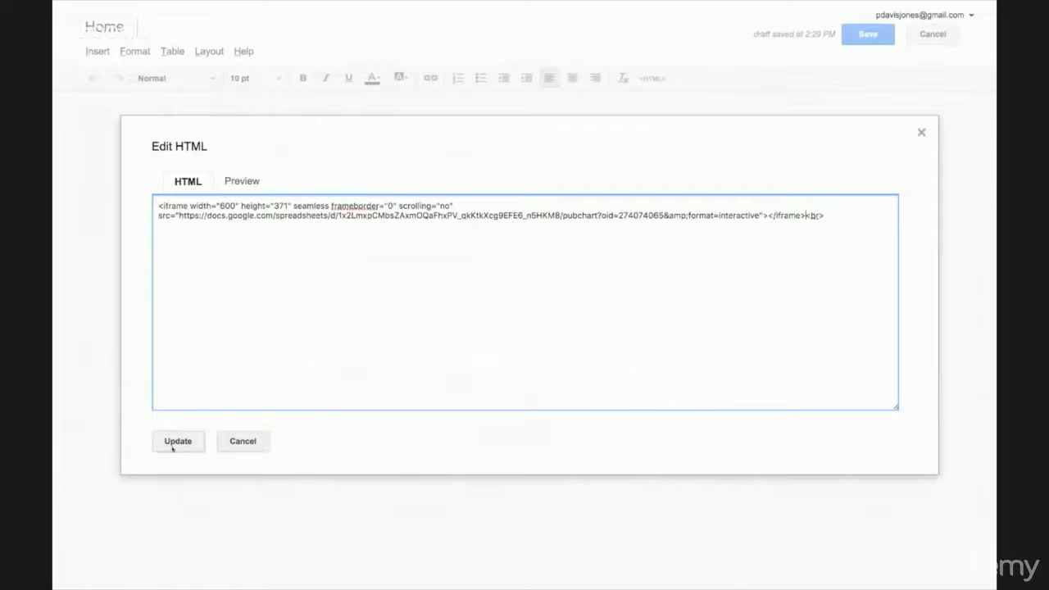
pyautogui.click(178, 441)
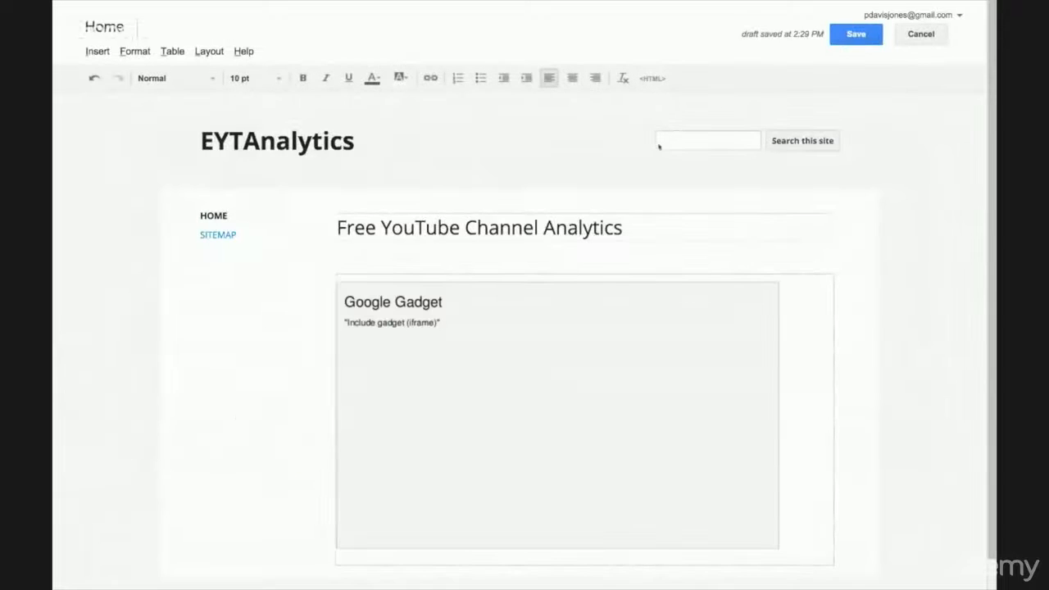
pyautogui.click(850, 38)
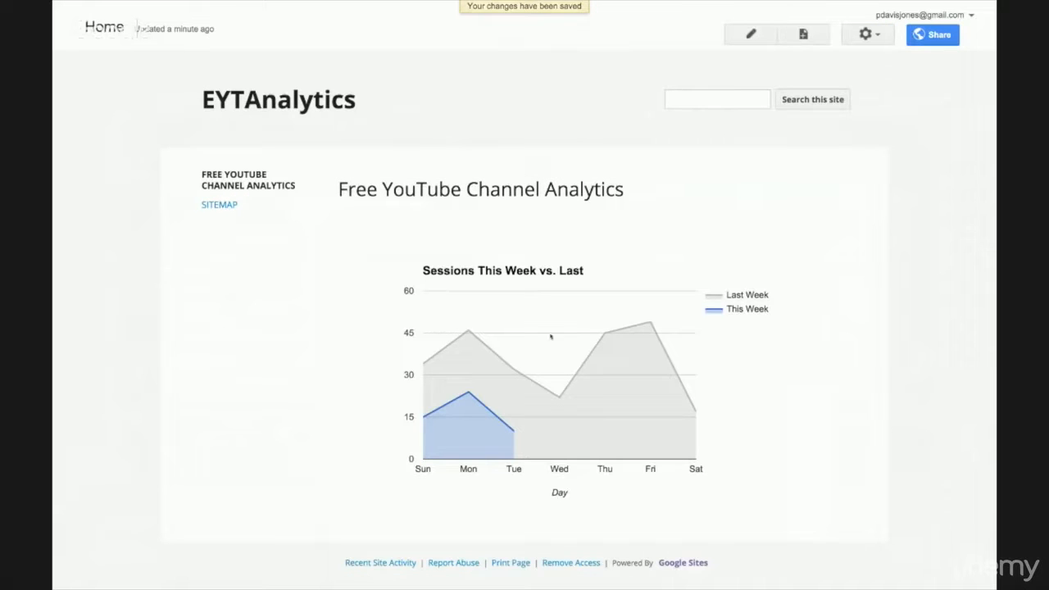
pyautogui.moveTo(645, 329)
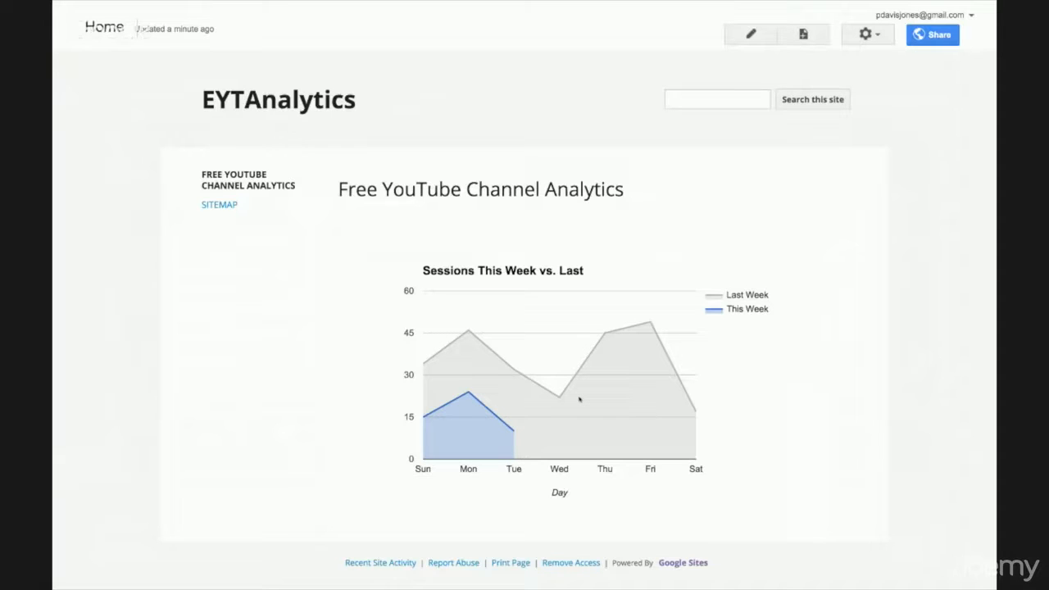
pyautogui.press('super+Tab')
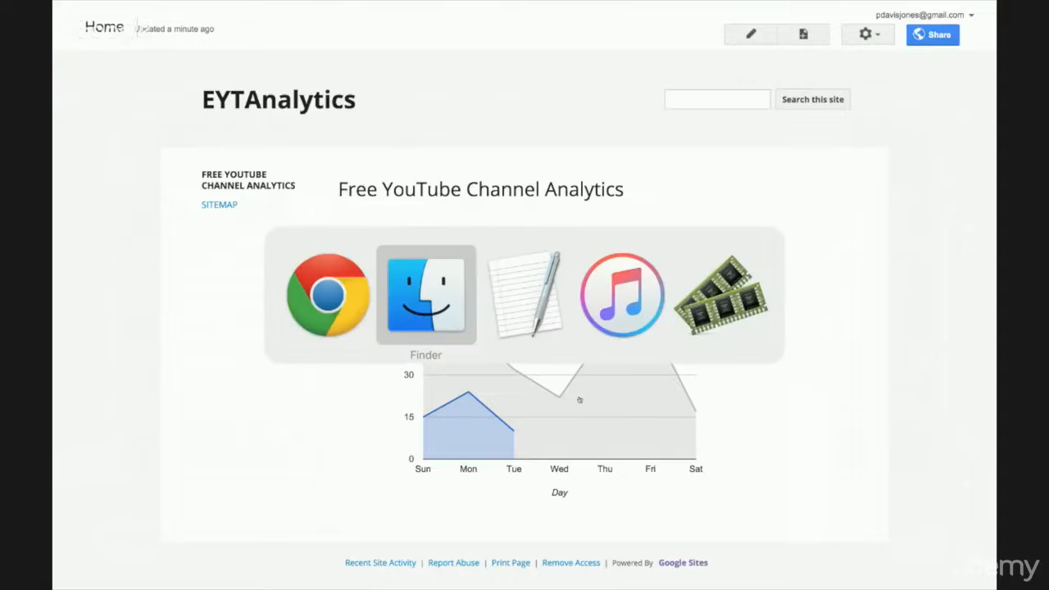
pyautogui.press('super+shift+Tab')
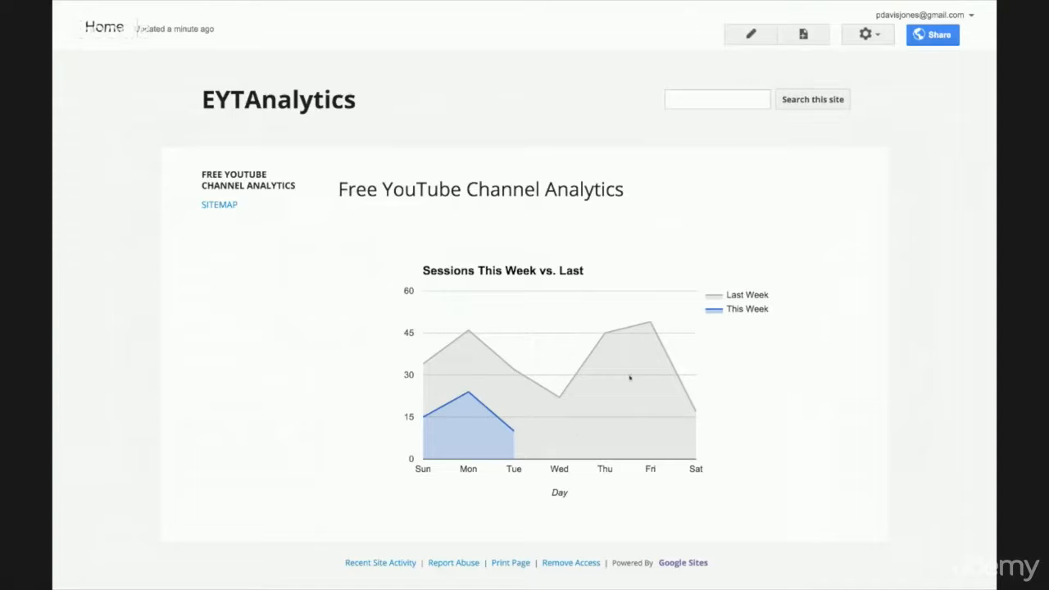
# Open the EYTAnalytics site's sharing settings, change its visibility to Off - Specific people, and save
pyautogui.click(935, 36)
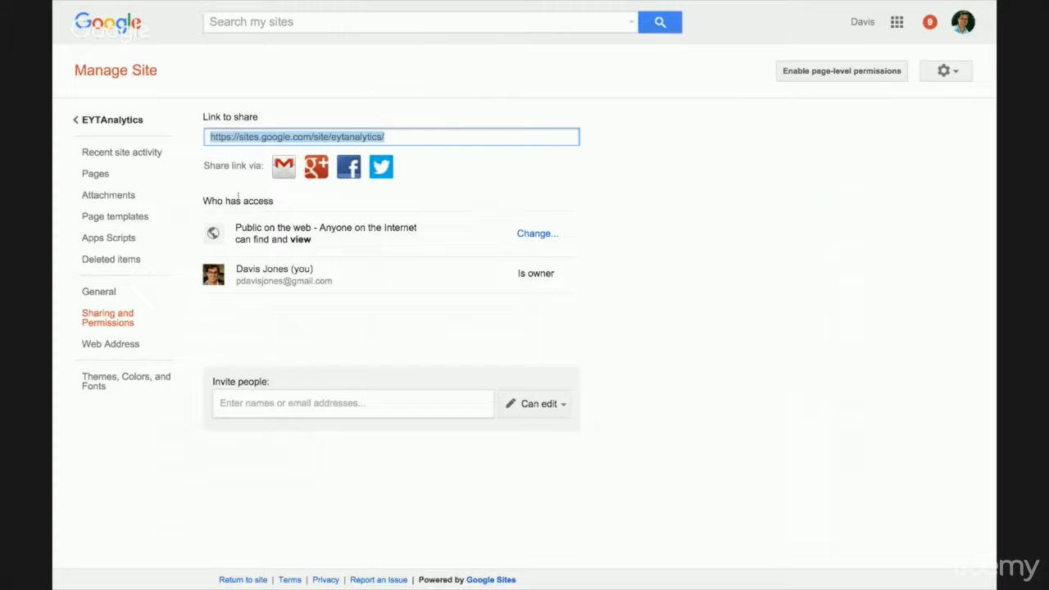
pyautogui.click(530, 236)
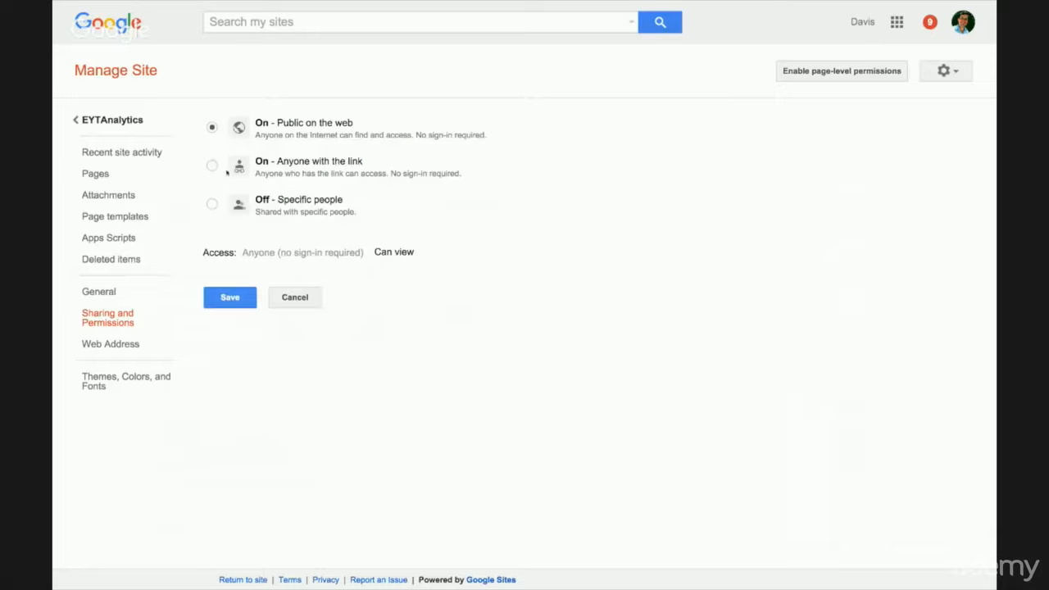
pyautogui.click(212, 204)
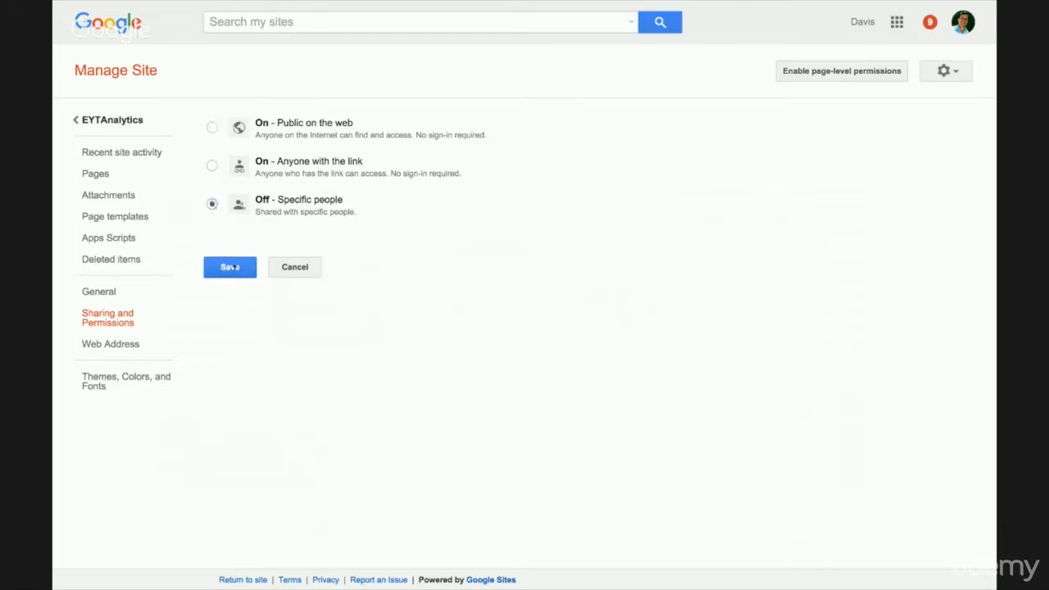
pyautogui.click(244, 269)
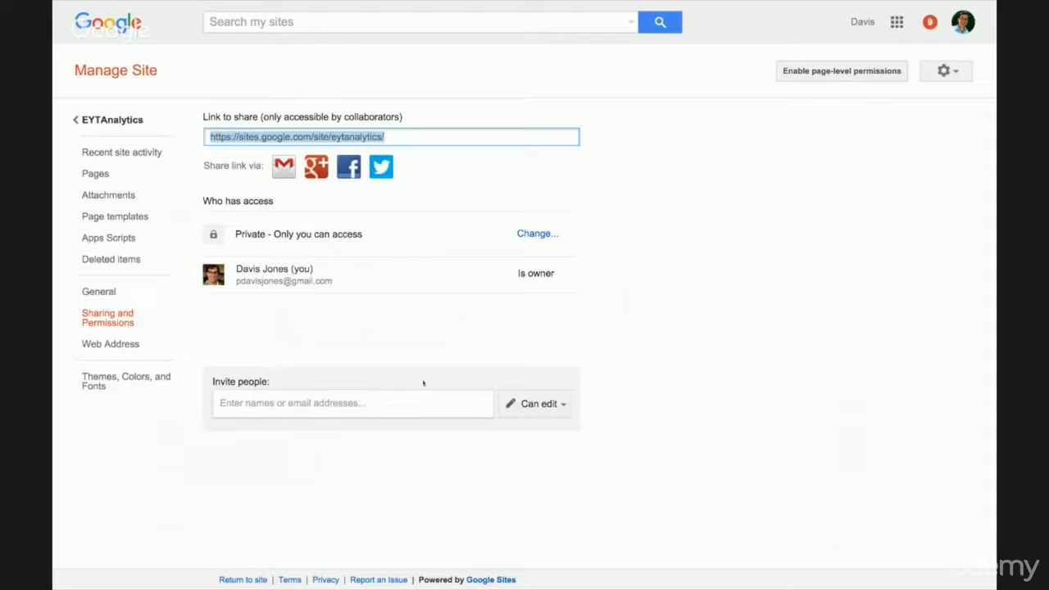
# Switch to the Google Analytics Event Example spreadsheet and close its Publish to the web dialog
pyautogui.moveTo(733, 1)
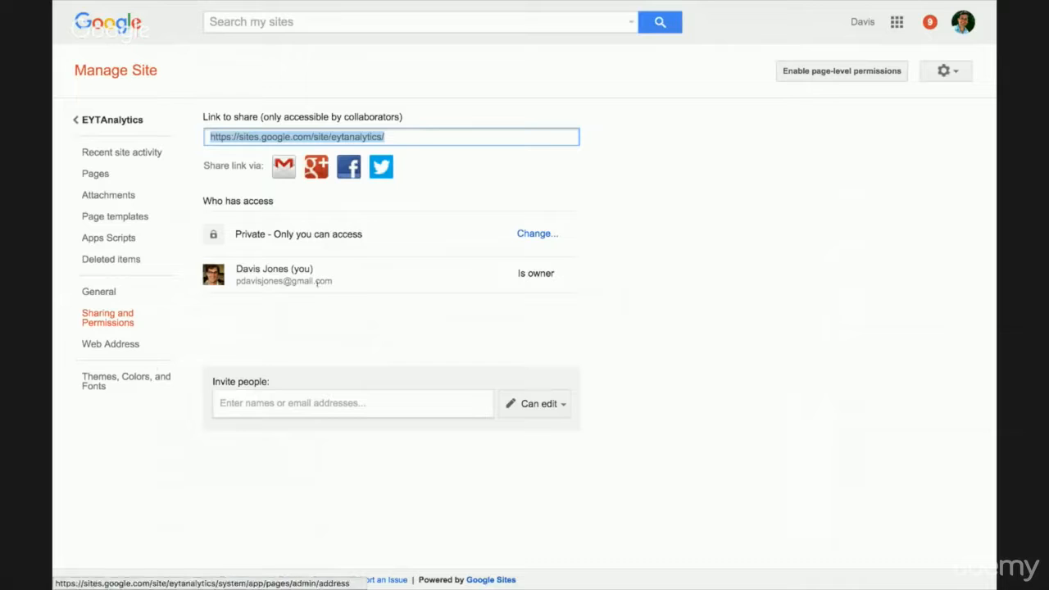
pyautogui.moveTo(715, 4)
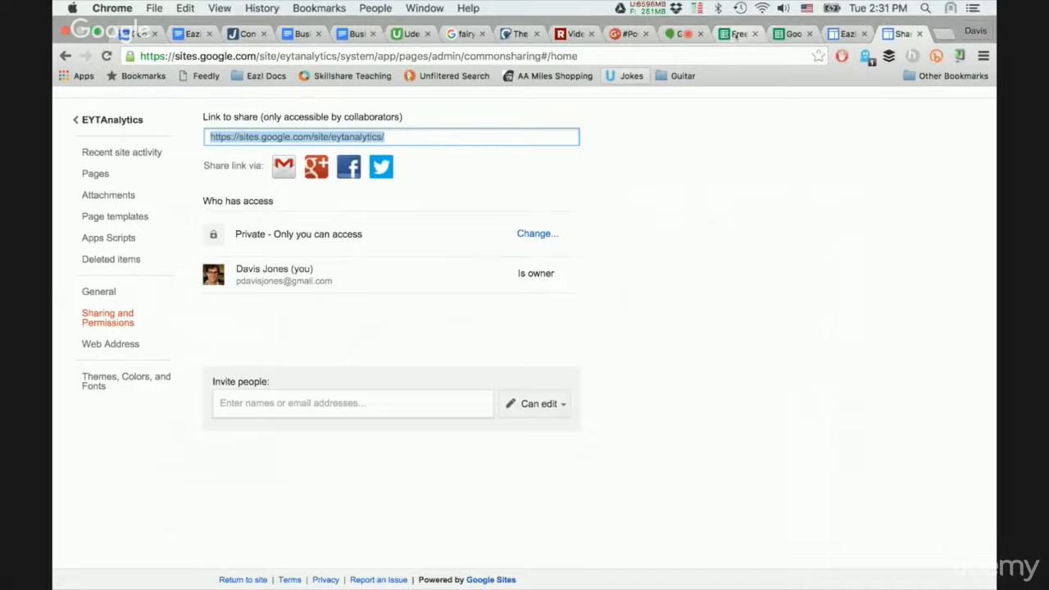
pyautogui.click(790, 33)
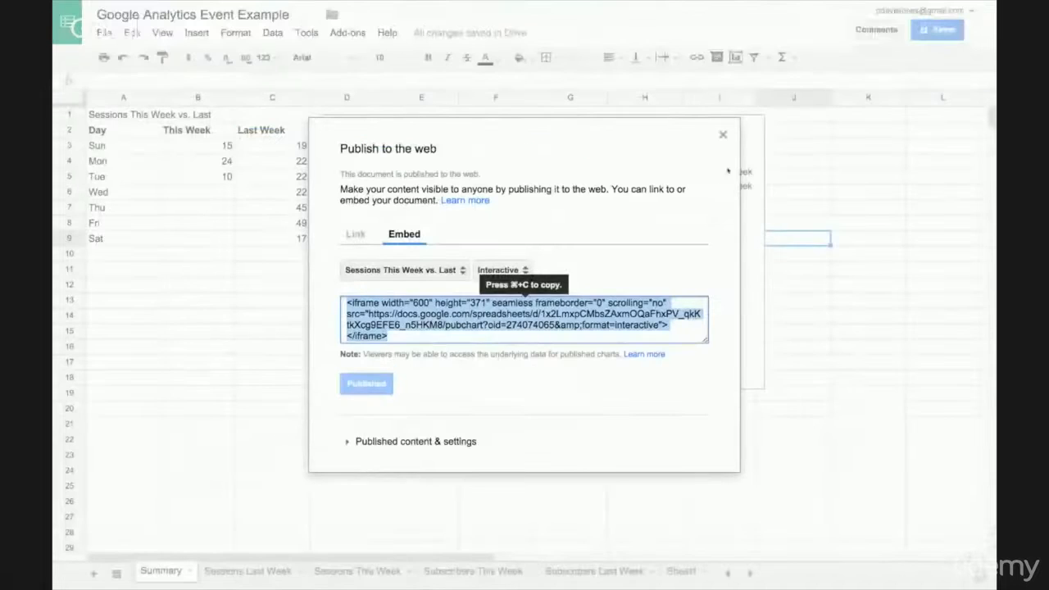
pyautogui.click(723, 134)
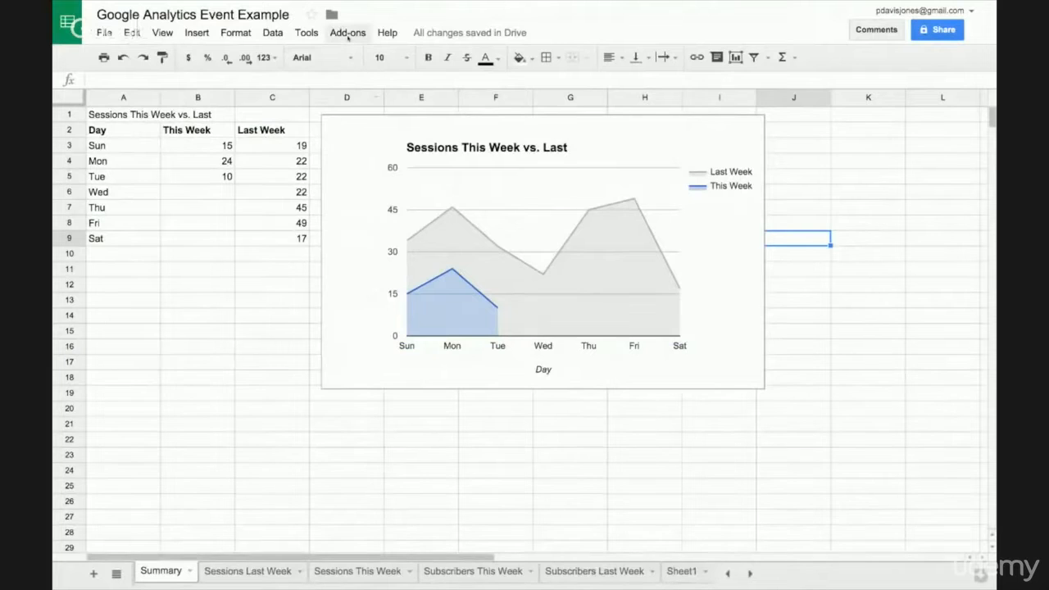
# Try scheduling the Google Analytics reports to run automatically every day between 4 a.m. and 5 a.m., and cancel the schedule
pyautogui.click(347, 35)
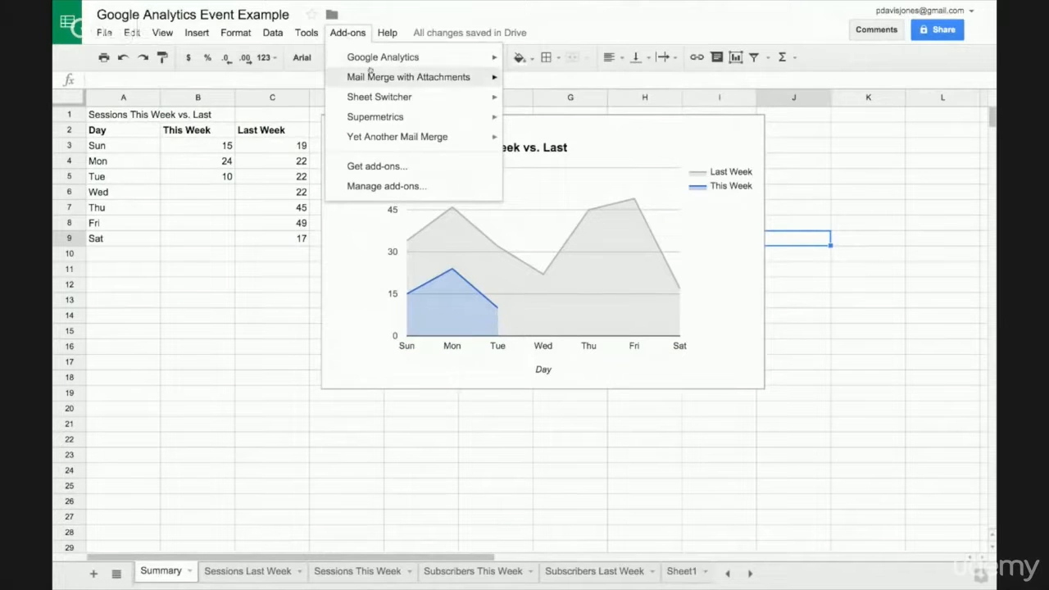
pyautogui.moveTo(385, 58)
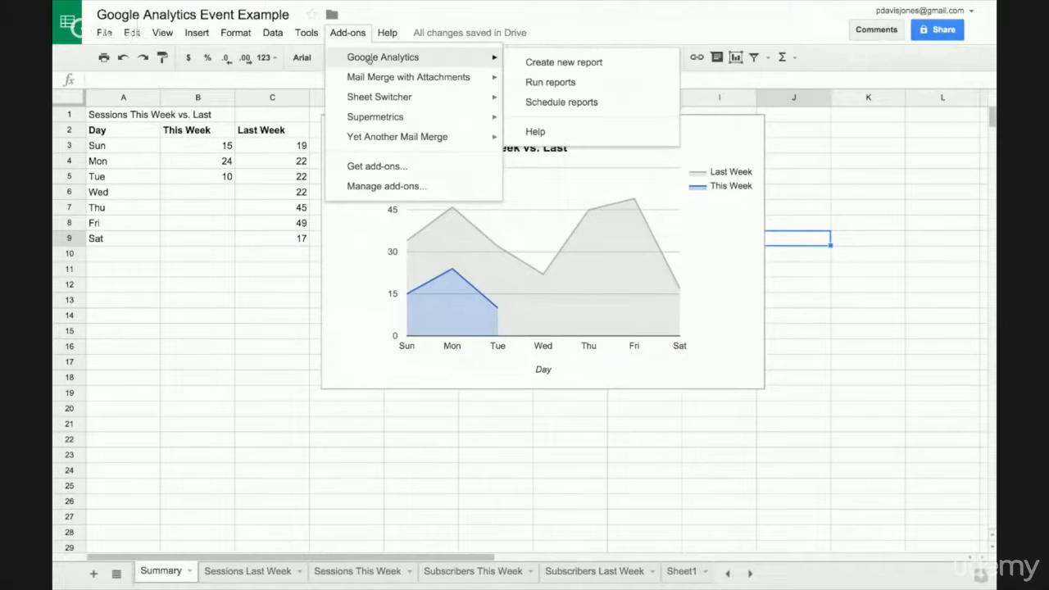
pyautogui.click(550, 103)
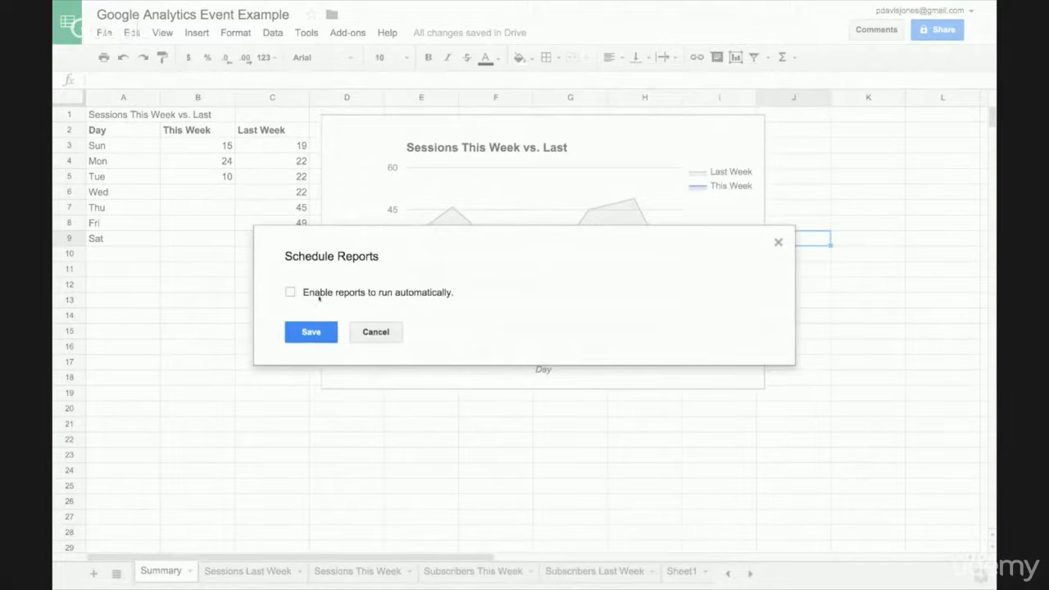
pyautogui.click(291, 294)
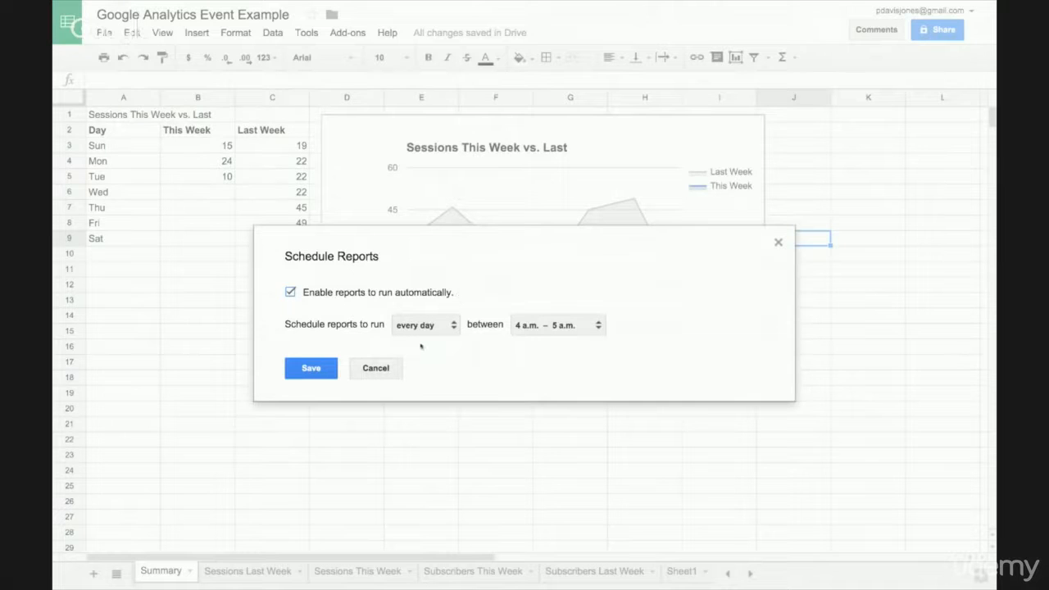
pyautogui.click(382, 368)
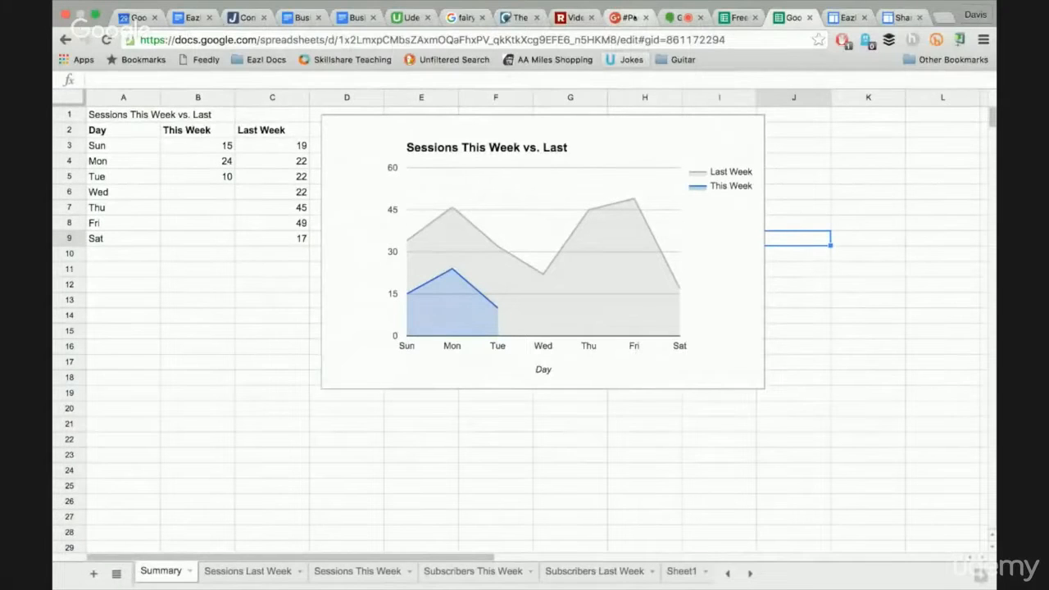
# Return to the Eazl Analytics HQ site's home page
pyautogui.click(846, 17)
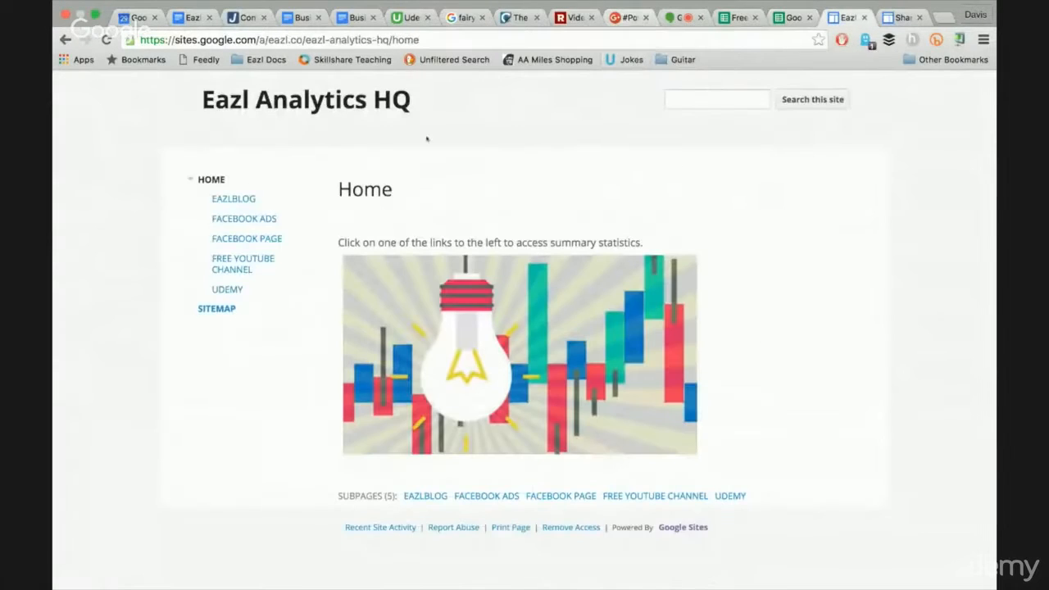